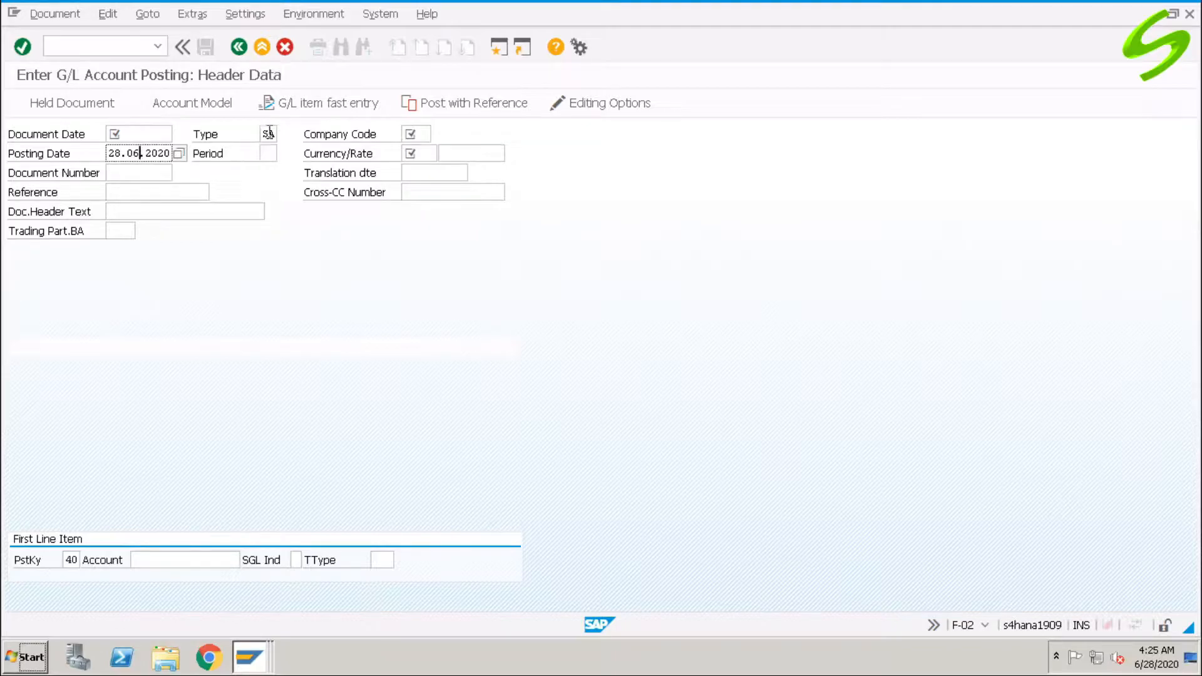
Fill the posting header fields and a posting-key 40 line for account 100100.
left_click(408, 136)
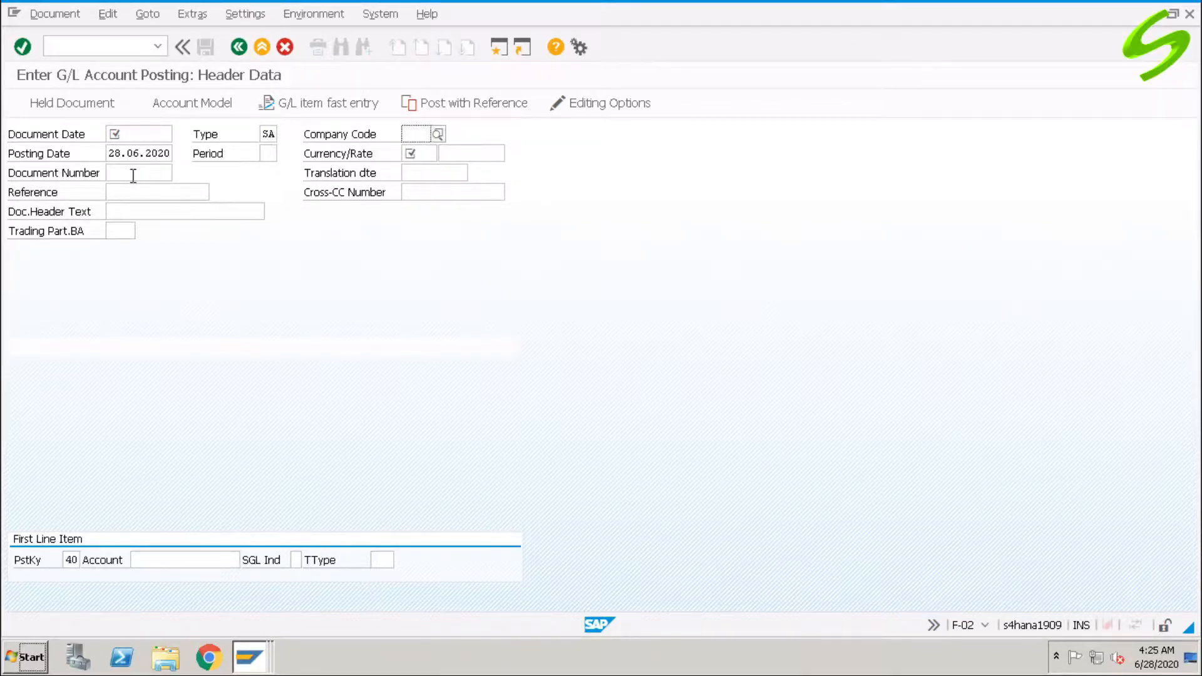
left_click(139, 174)
left_click(267, 155)
left_click(421, 154)
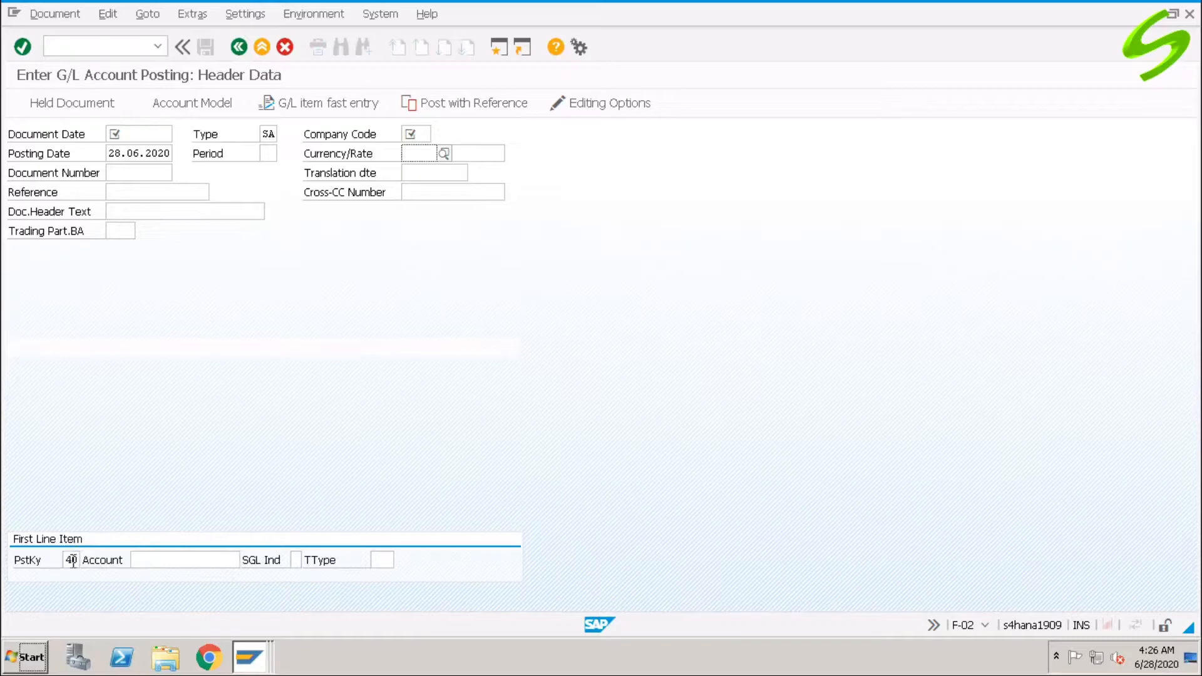
left_click(71, 559)
left_click(154, 560)
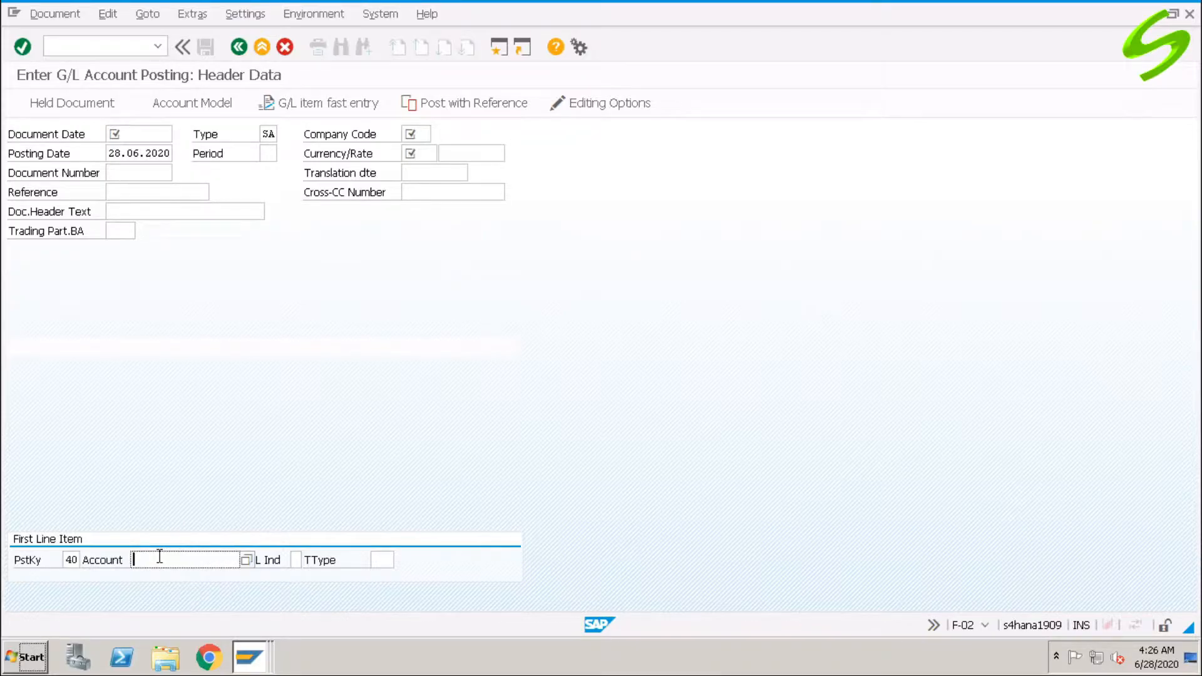
type("100100")
key("Return")
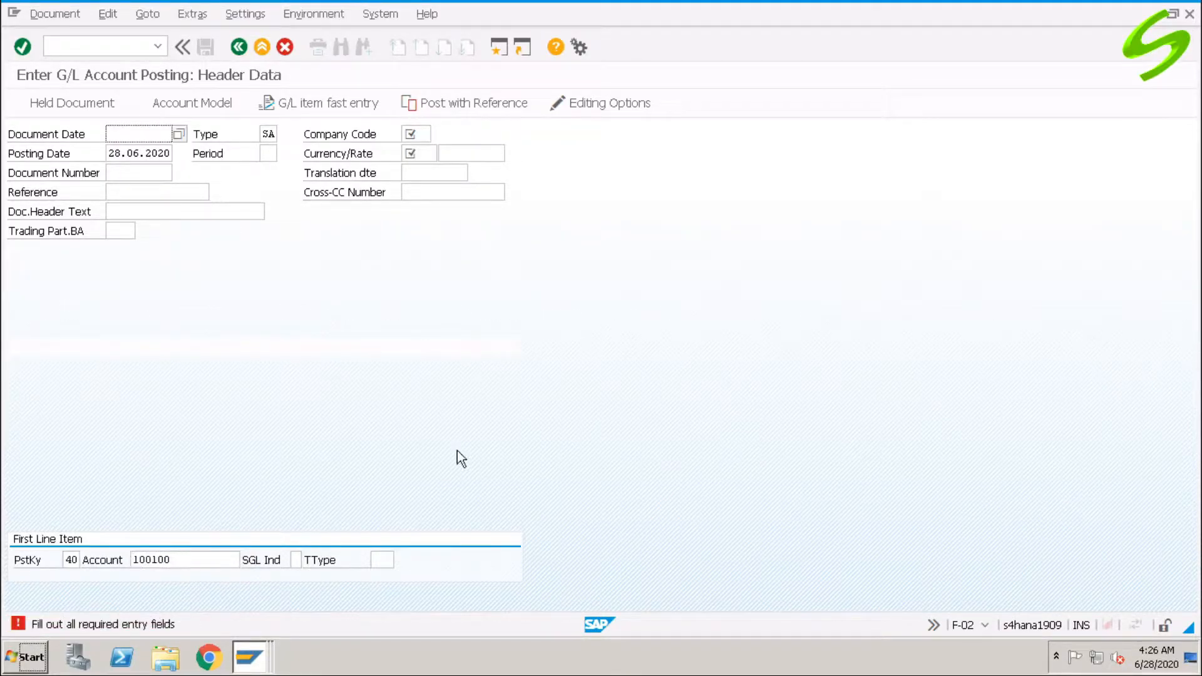
Set document date 28.06.2020, company code A001 and currency USD on the header.
left_click(114, 134)
left_click(125, 154)
left_click(413, 133)
left_click(425, 154)
left_click(423, 154)
type("usd")
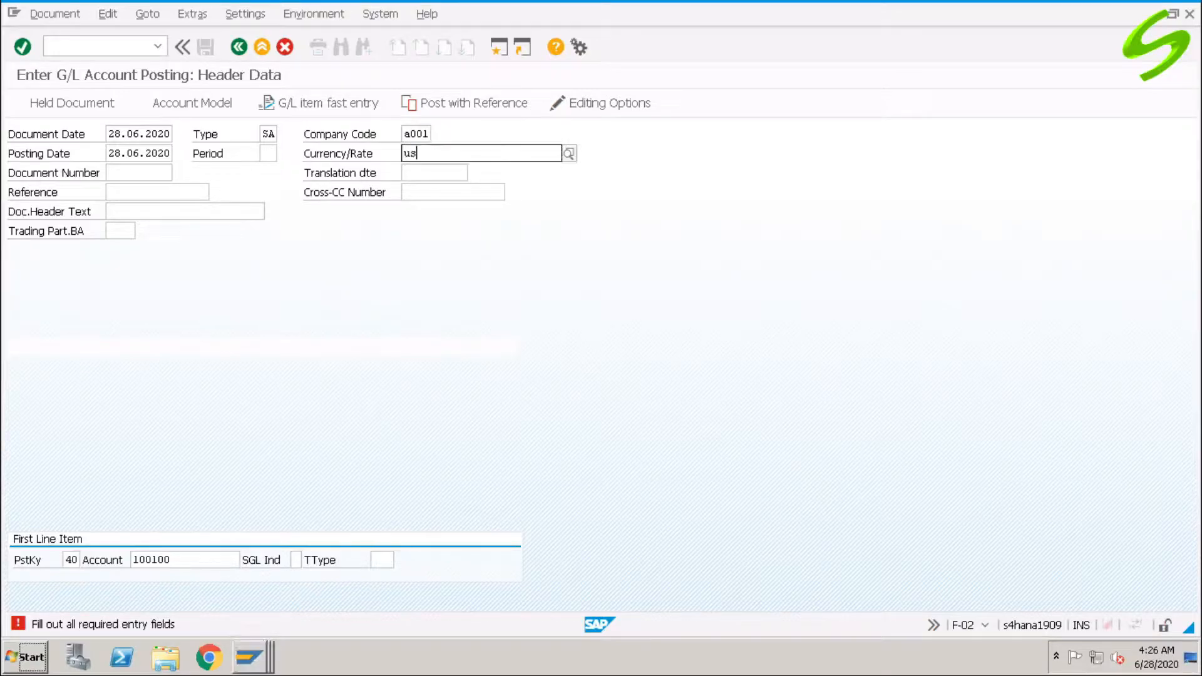
key("Return")
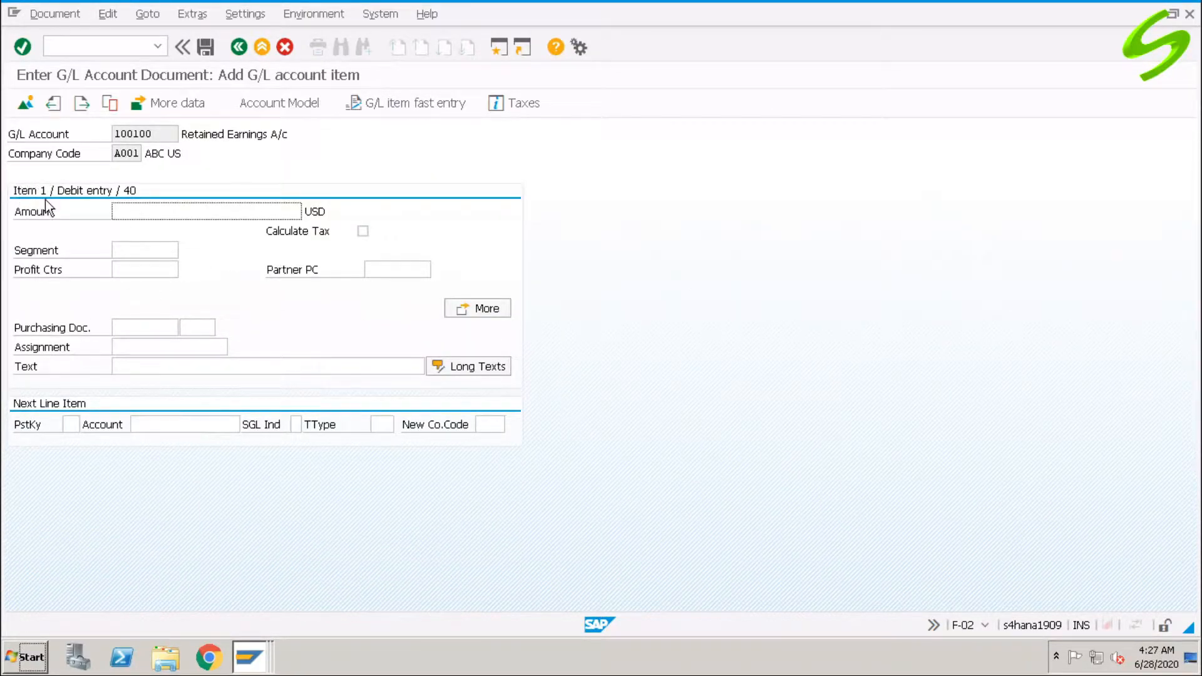
Enter debit amount 100, start a posting-key 50 credit line, then enter /nfb50.
type("100")
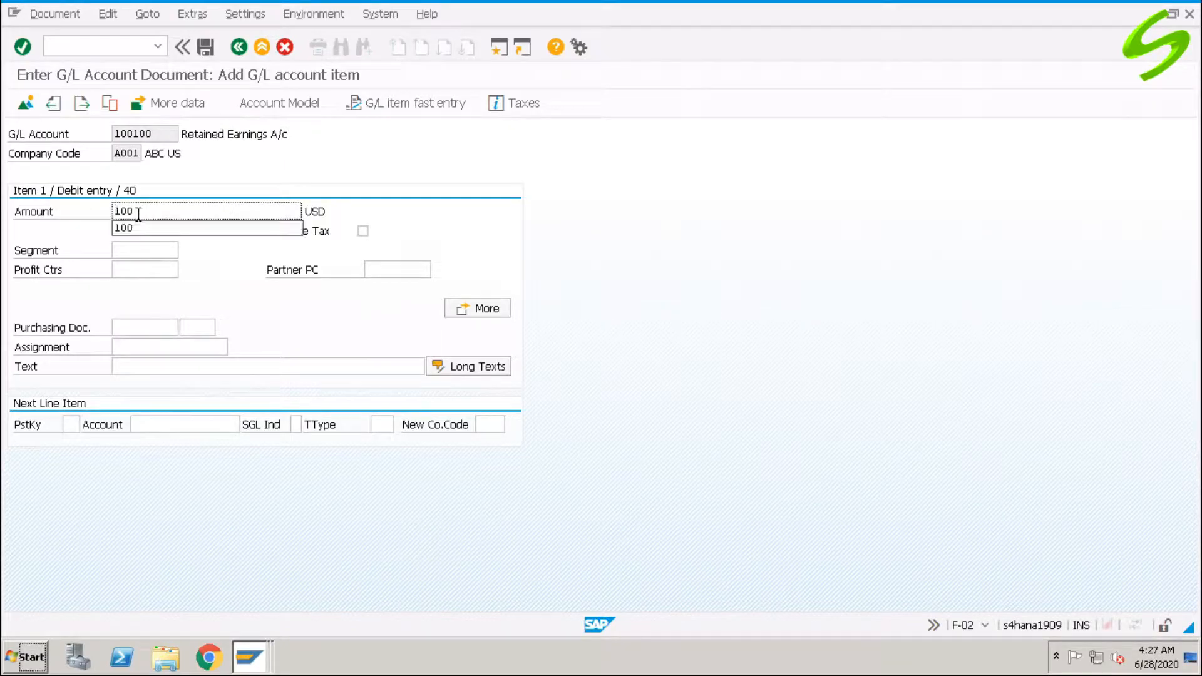
left_click(70, 425)
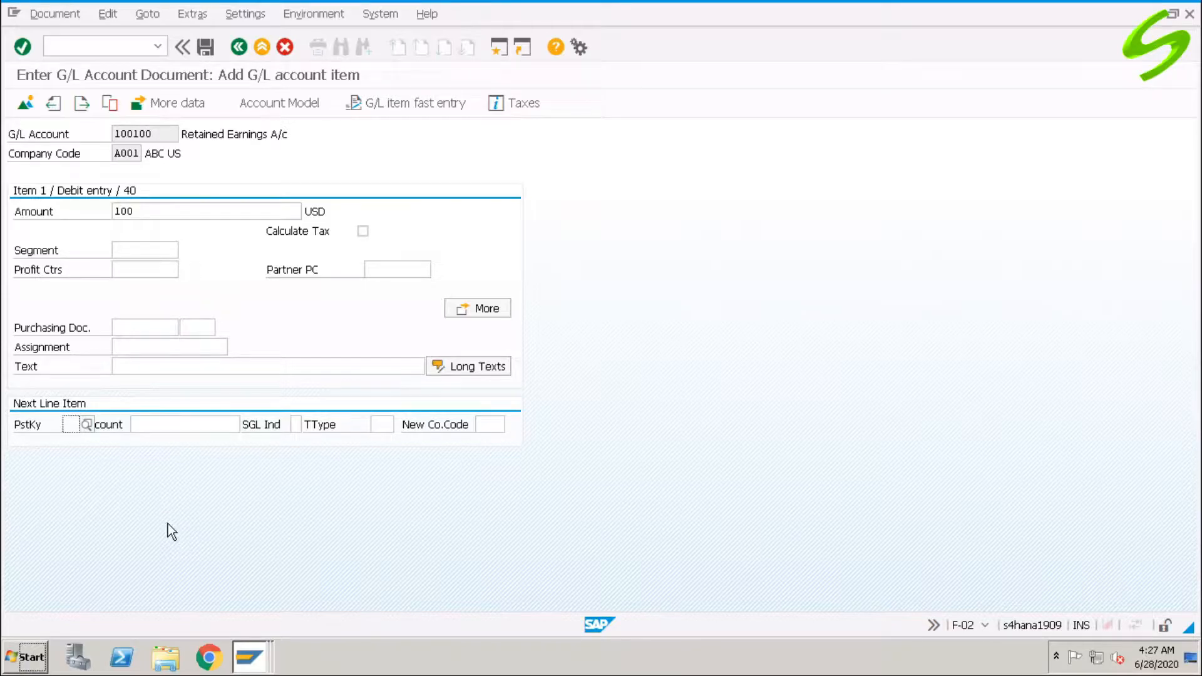
type("50")
key("Return")
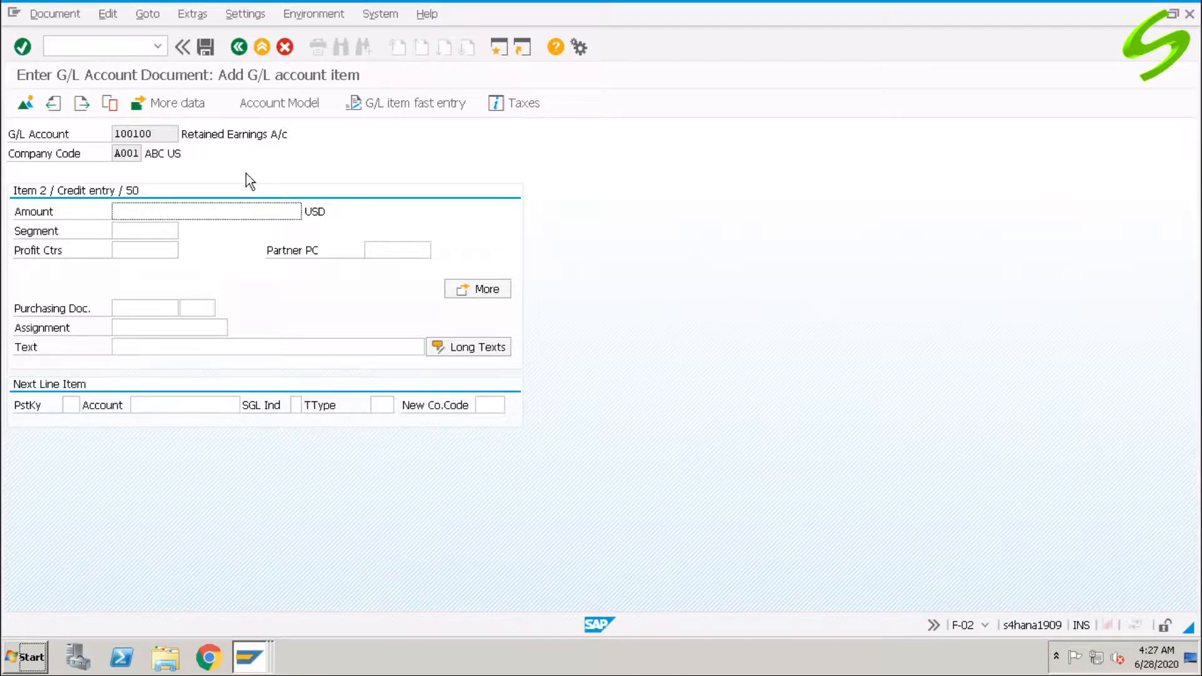
left_click(113, 48)
type("/nfb50")
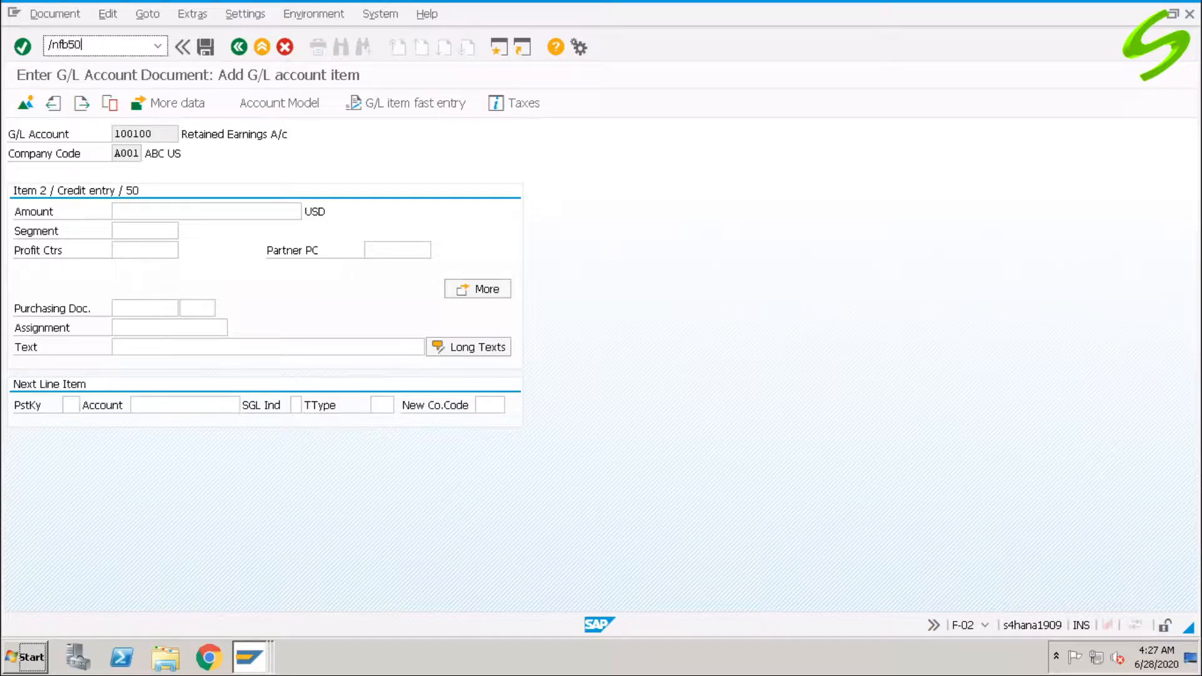
Run FB50 and choose company code A001 in the company code prompt.
key("Return")
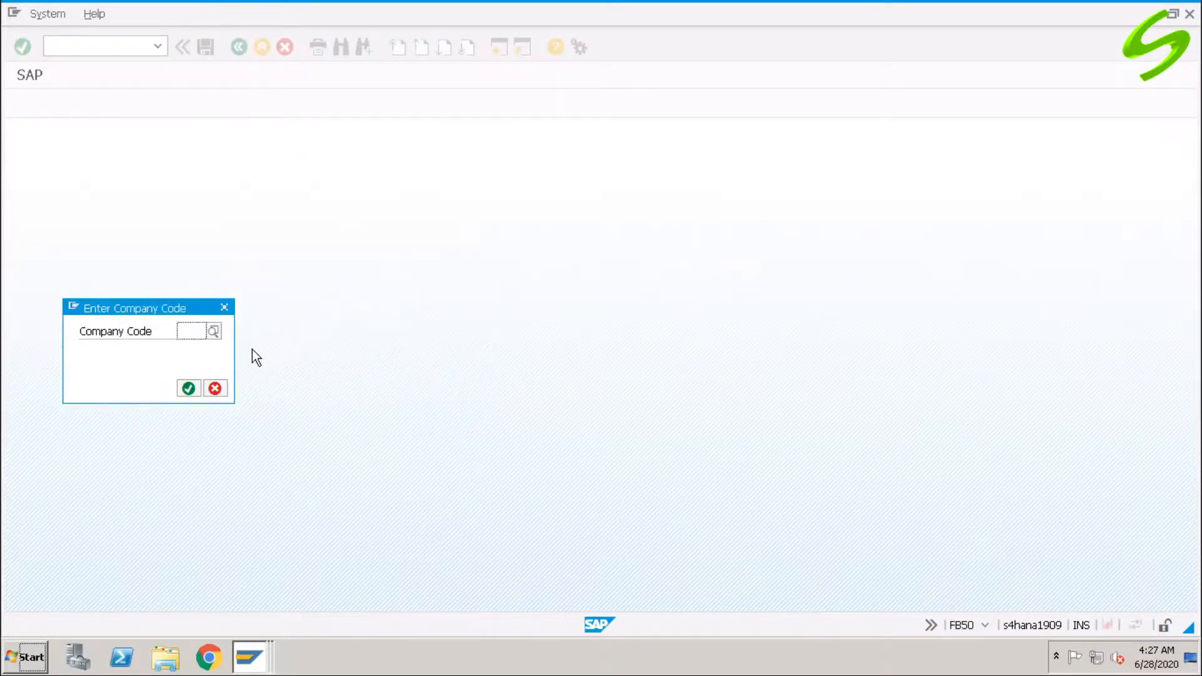
left_click(191, 331)
left_click(194, 355)
left_click(189, 389)
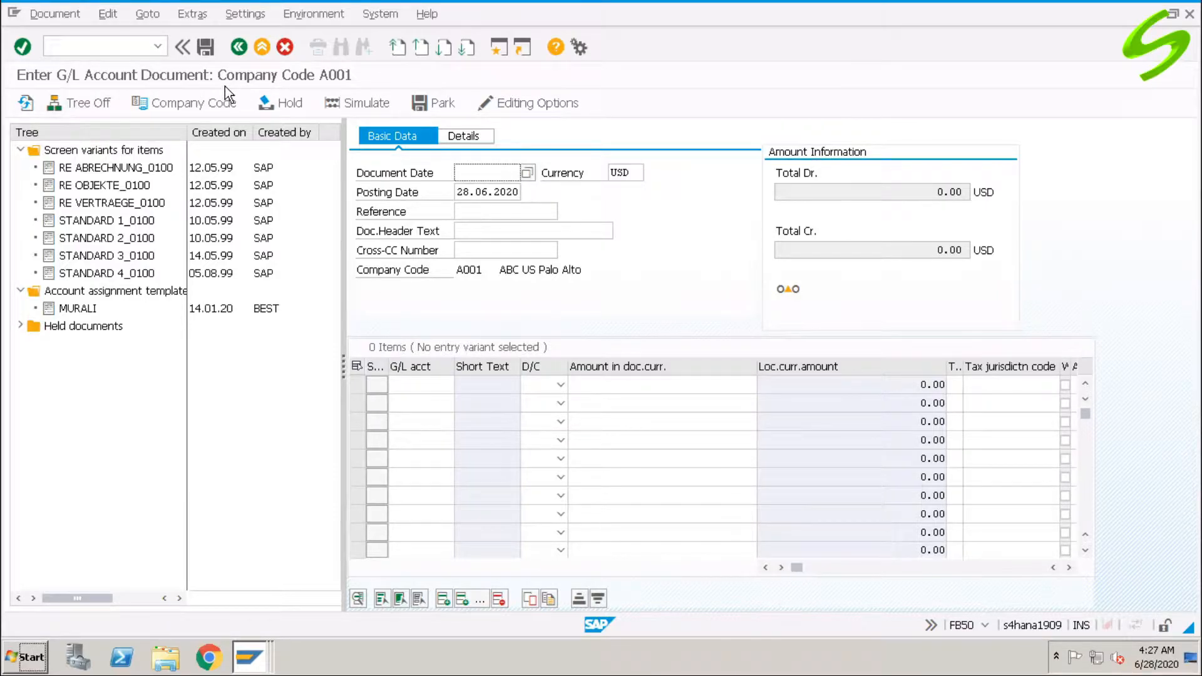
Leave the document date and run a new transaction code from the command field.
left_click(490, 170)
key("ctrl+slash")
type("/n")
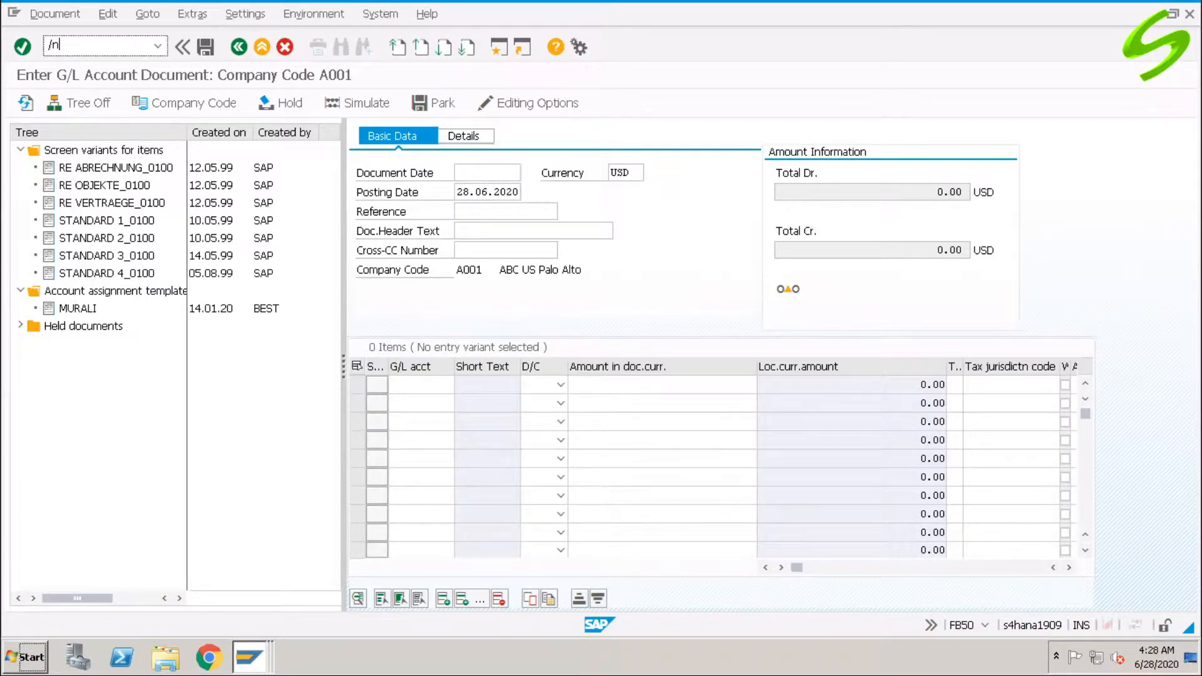
key("BackSpace")
type("of")
type("02")
key("Return")
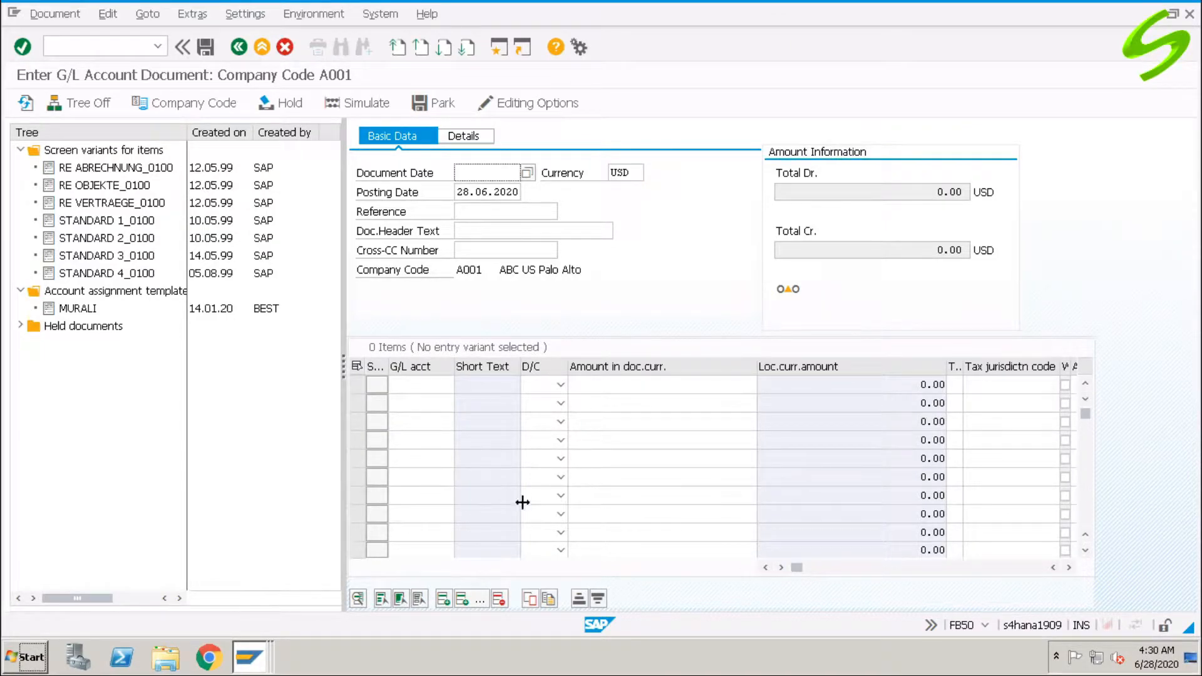
left_click(408, 391)
left_click(408, 410)
left_click(405, 424)
left_click(403, 444)
left_click(404, 461)
left_click(408, 497)
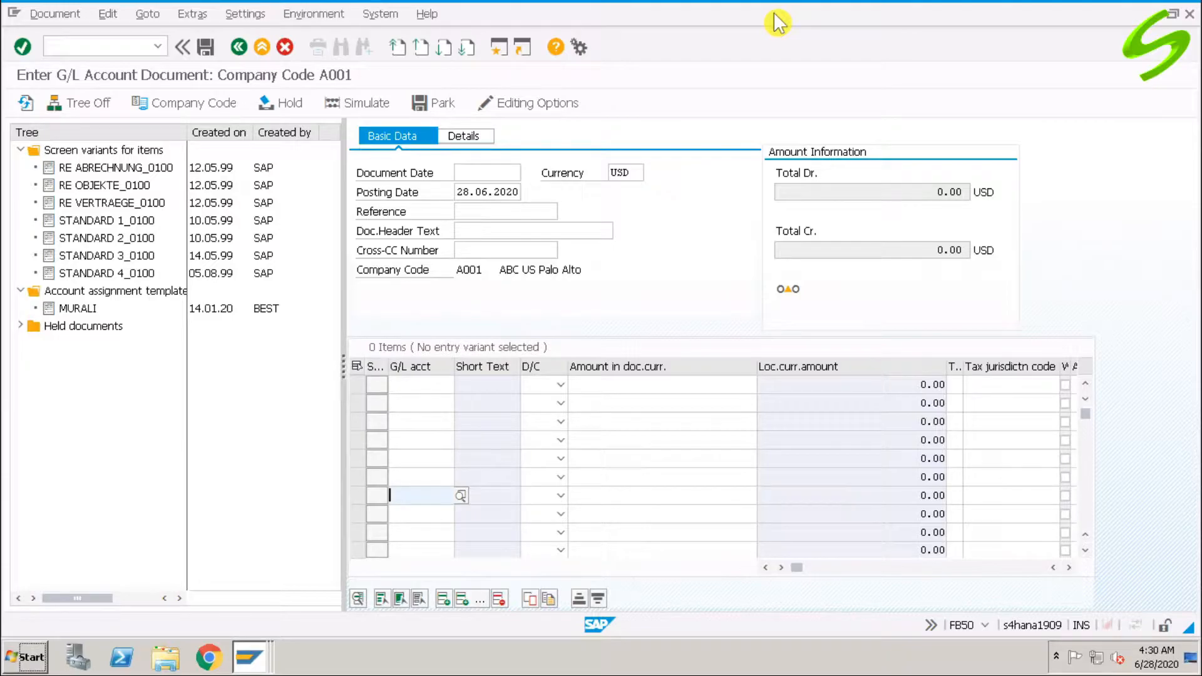
left_click(542, 392)
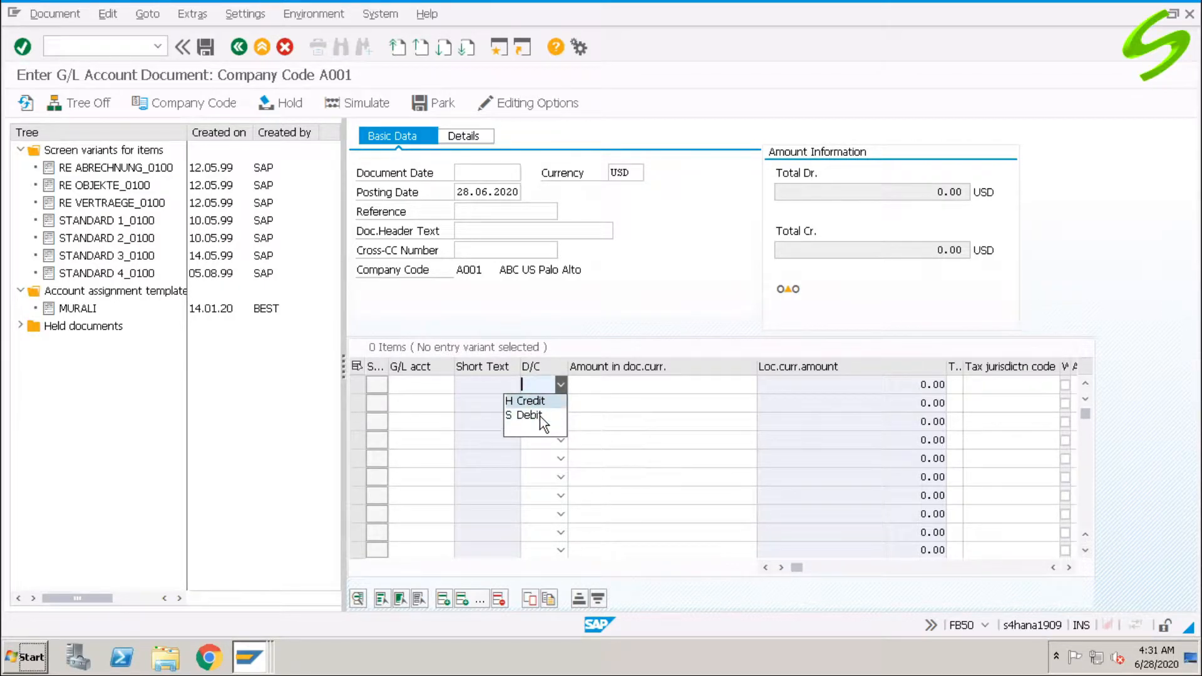
left_click(592, 385)
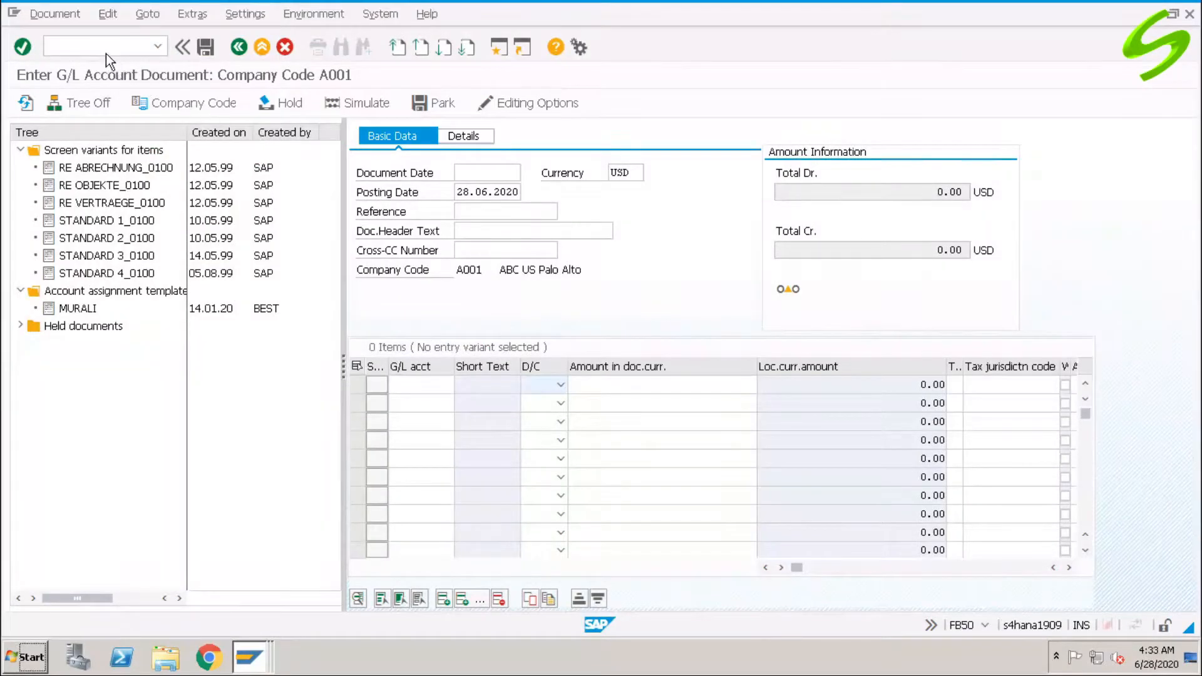
left_click(106, 49)
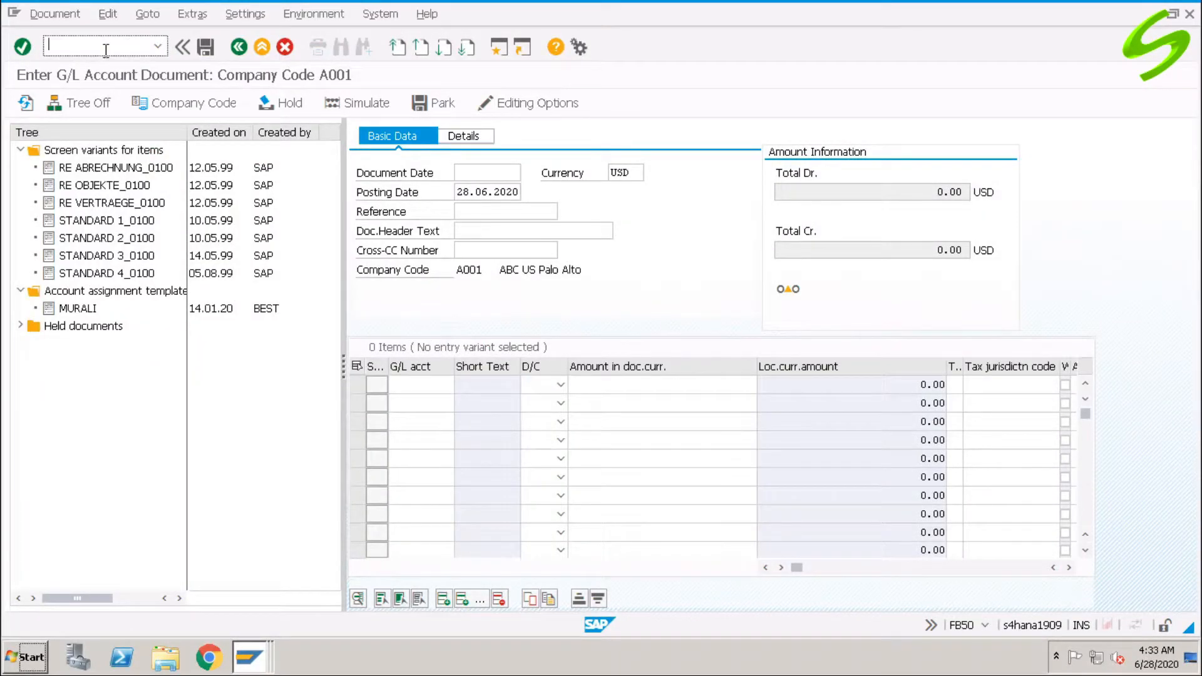
Copy account 100100 Retained Earnings Ac from the RESERVES & SURPLUS group into new account 200100.
type("/nfb50")
key("Return")
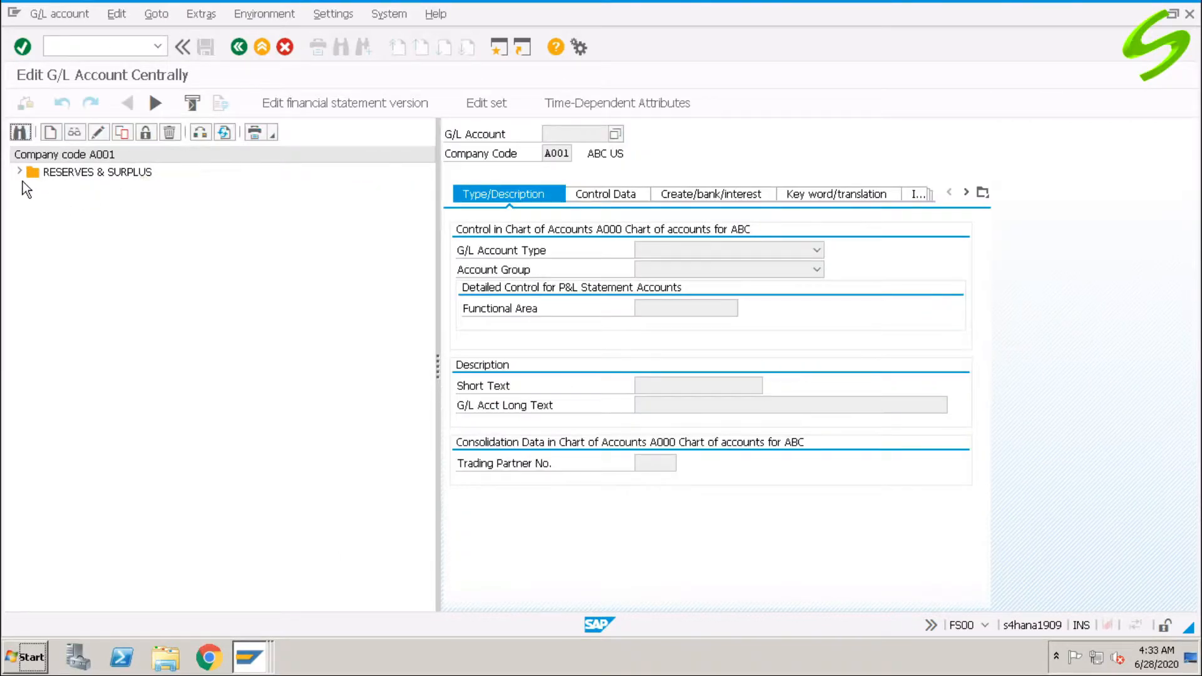
left_click(18, 170)
left_click(94, 191)
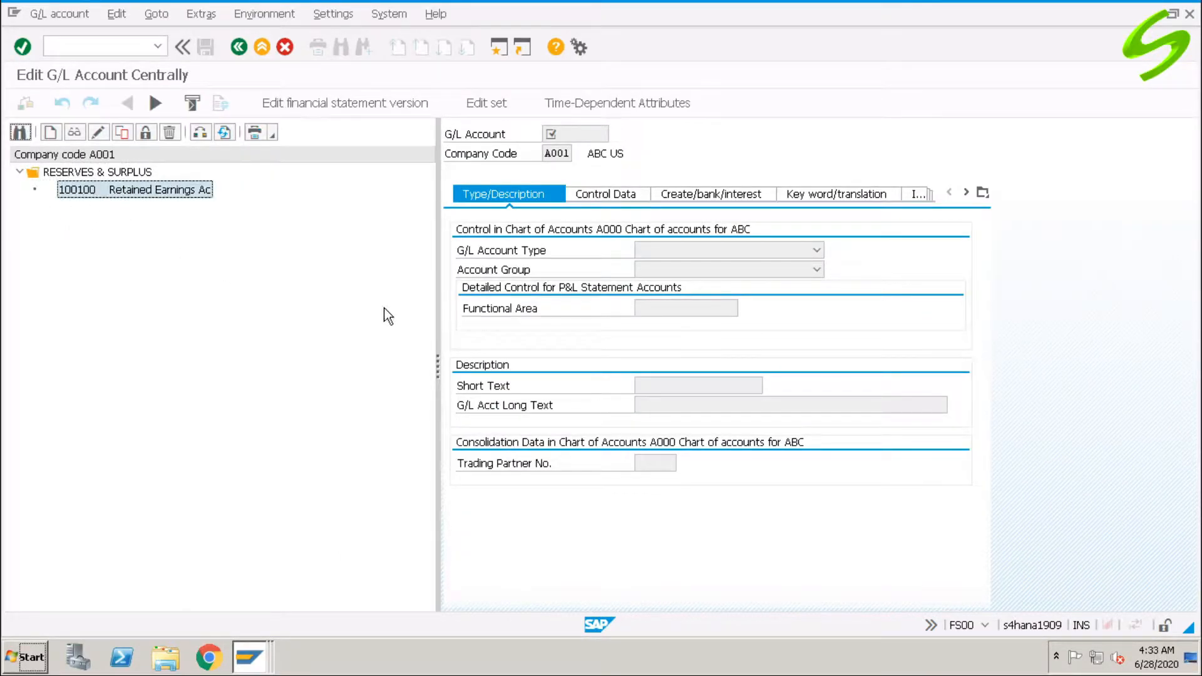
left_click(122, 132)
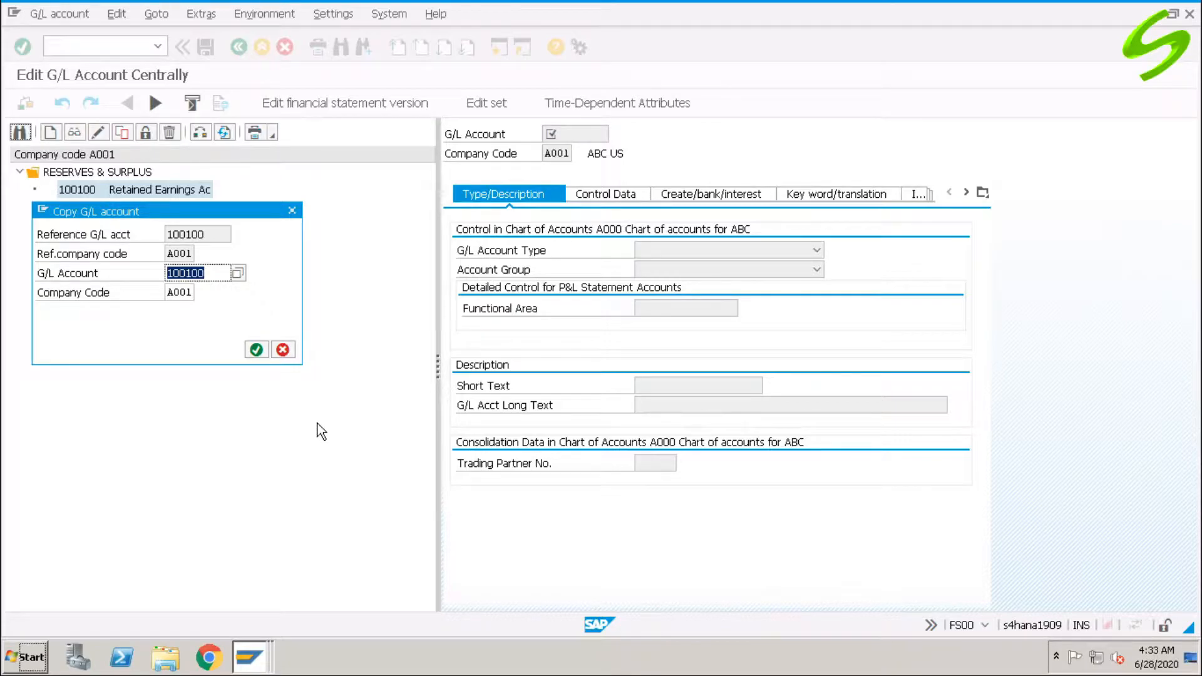
type("200100")
left_click(256, 350)
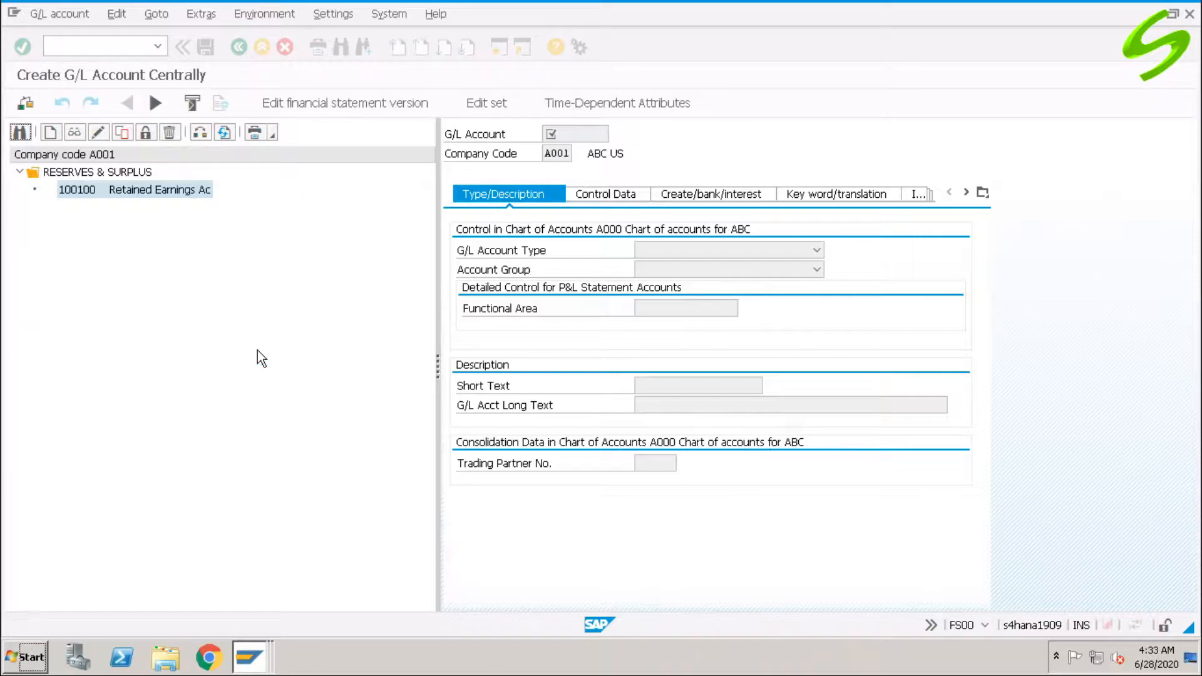
Put the account in group A107 CURRENT ASSETS LOANS & ADVCS with short text 'Cash A/c'.
left_click(727, 272)
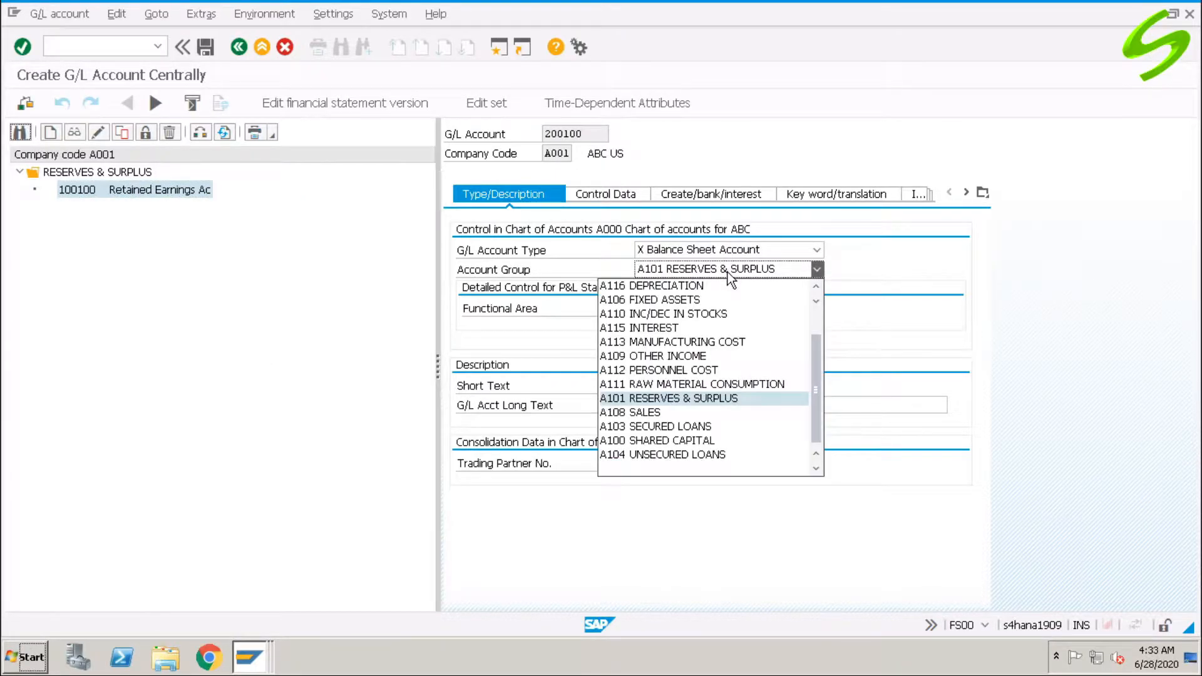
scroll(738, 385, "up", 2)
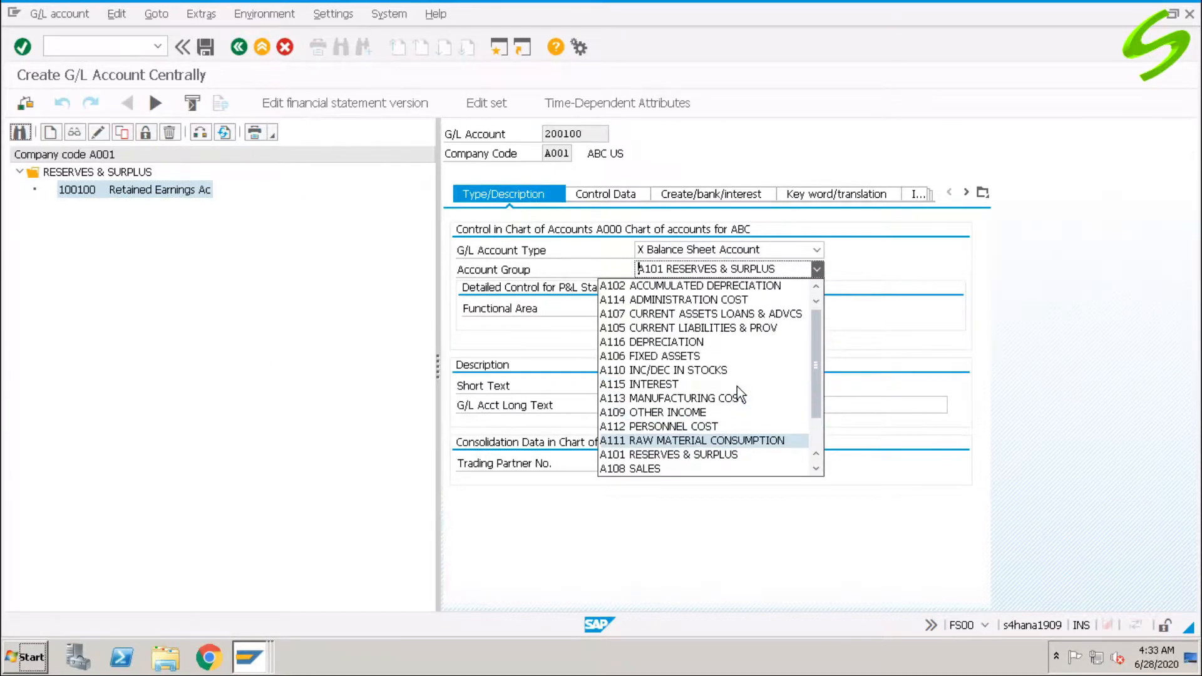
left_click(714, 316)
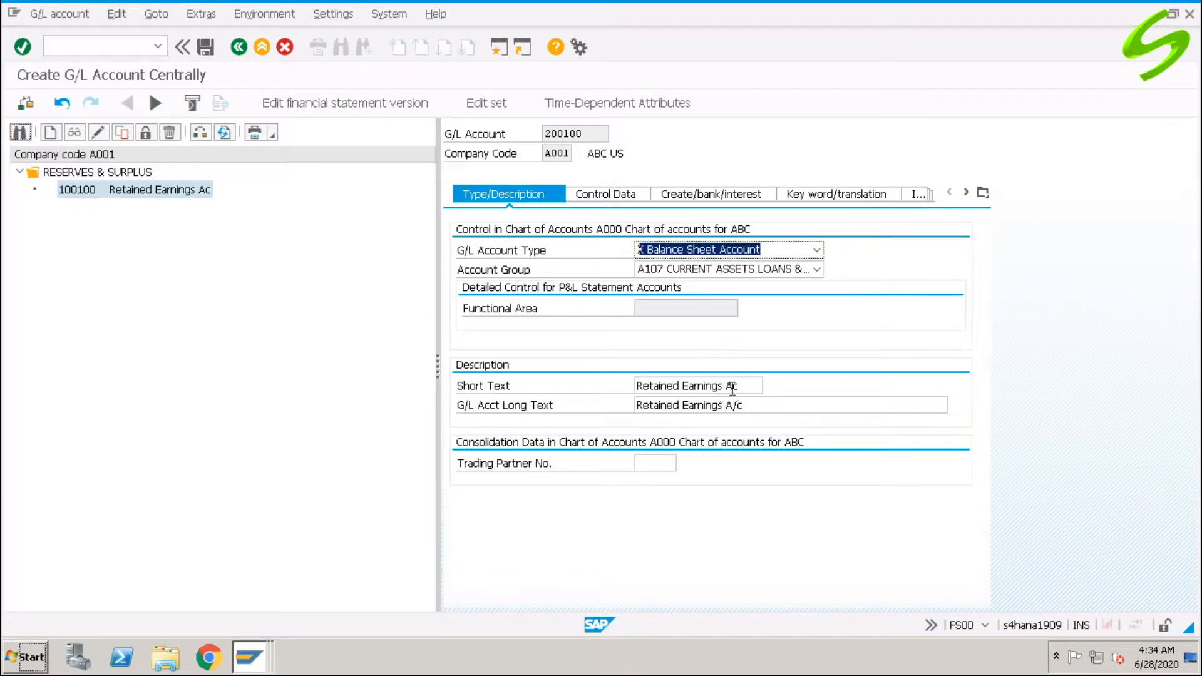
left_click_drag(746, 385, 627, 434)
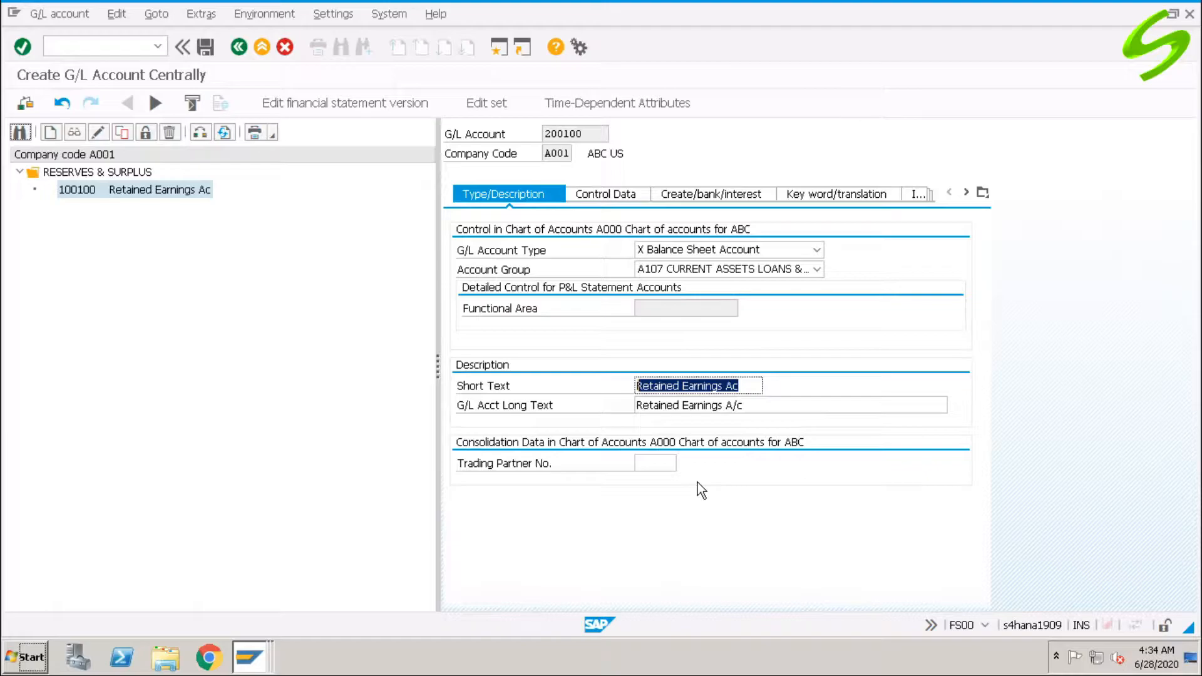
type("Cash A/c")
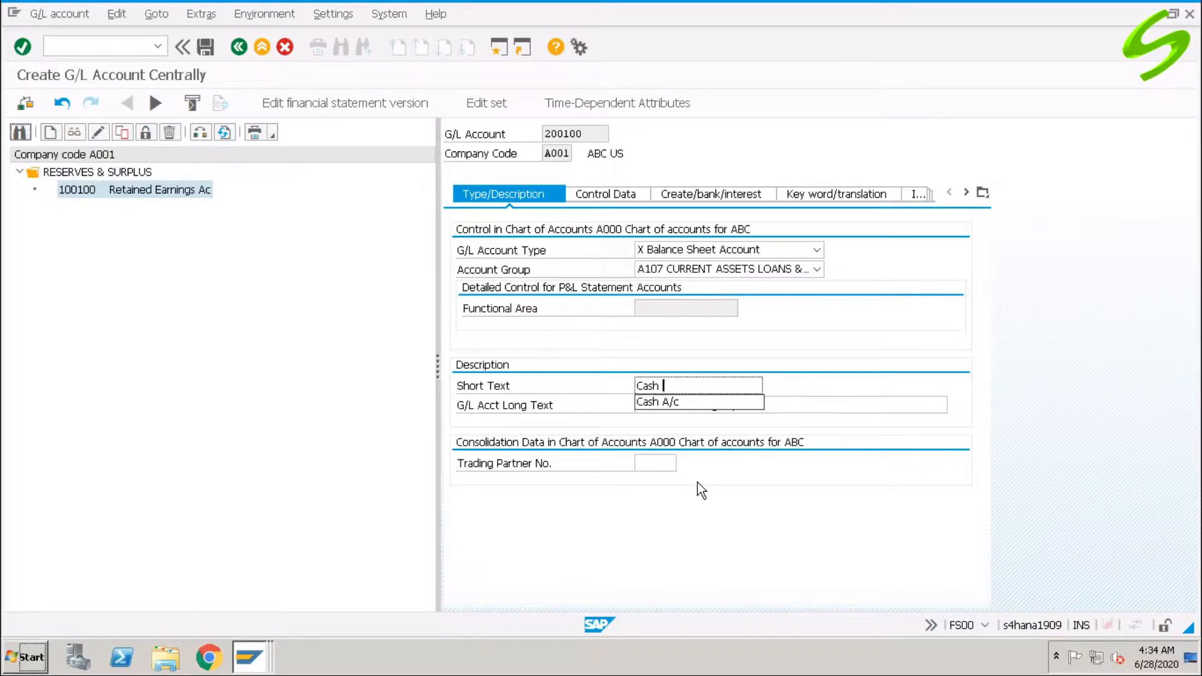
key("Tab")
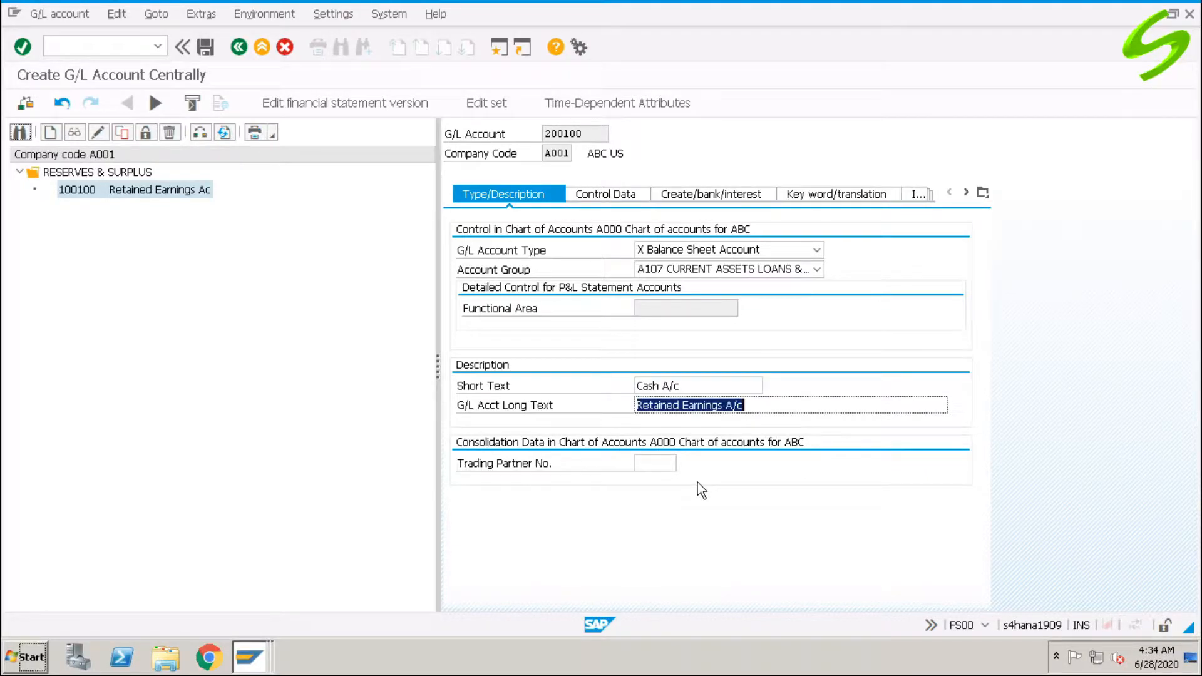
type("Cash A/c")
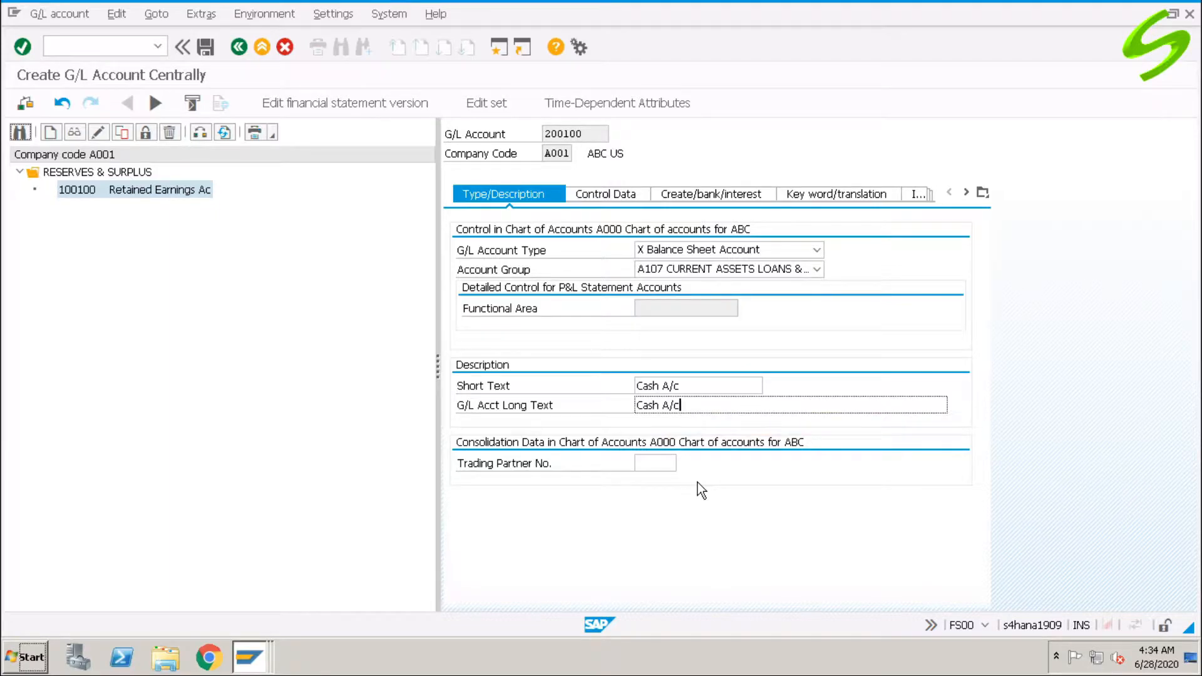
Review the control data and document-creation/bank settings, then save account 200100.
left_click(593, 194)
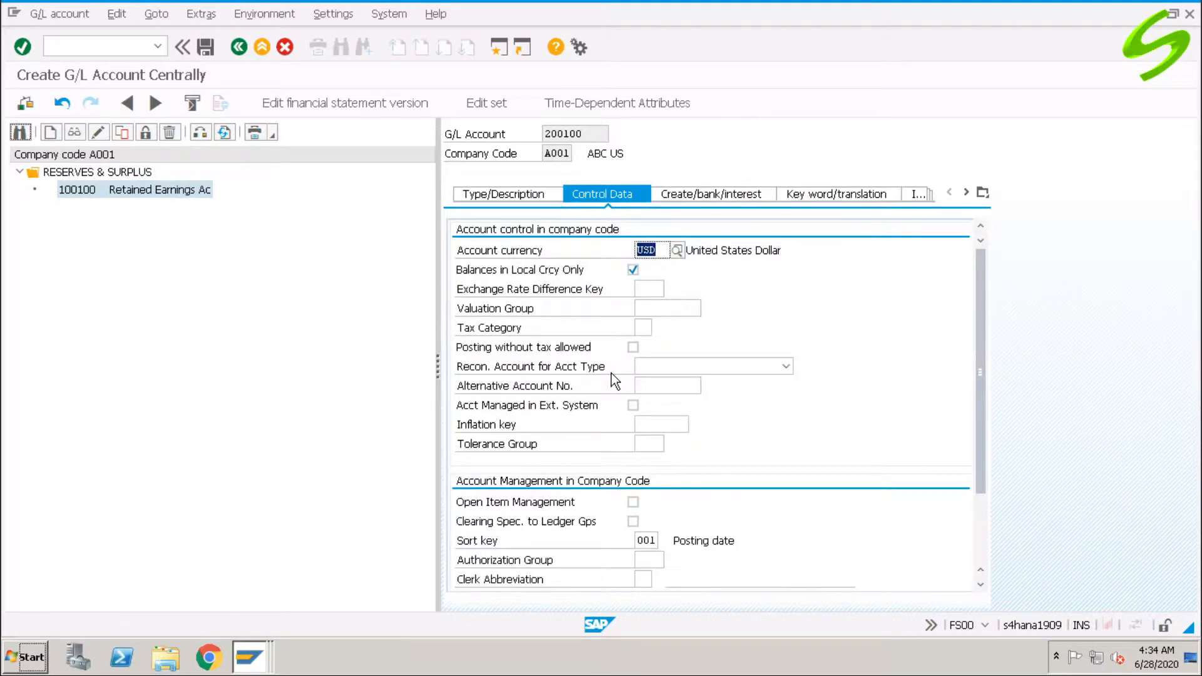
scroll(982, 329, "down", 1)
left_click_drag(982, 329, 979, 251)
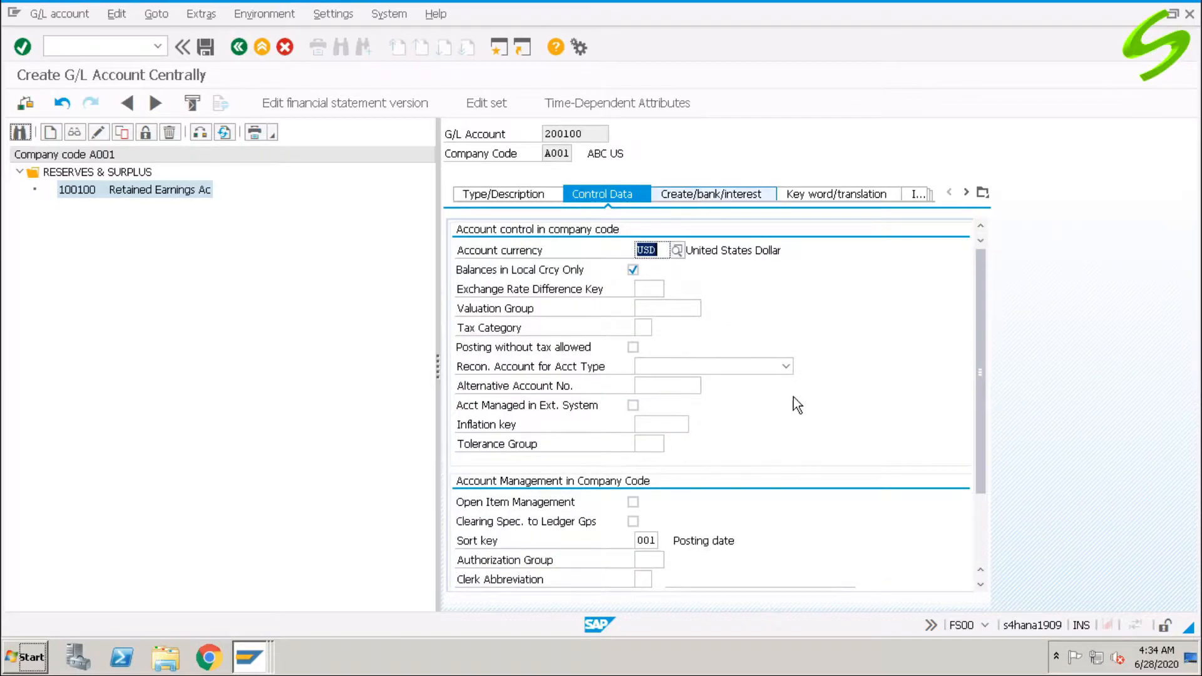
key("ctrl+Page_Down")
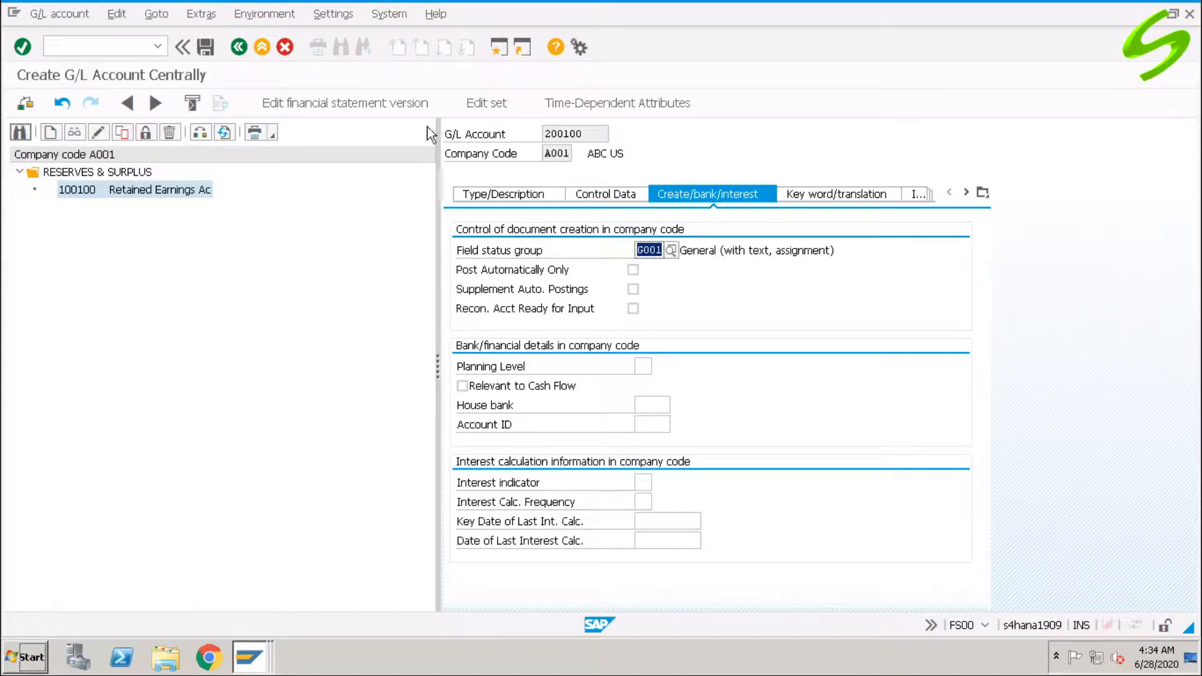
left_click(210, 48)
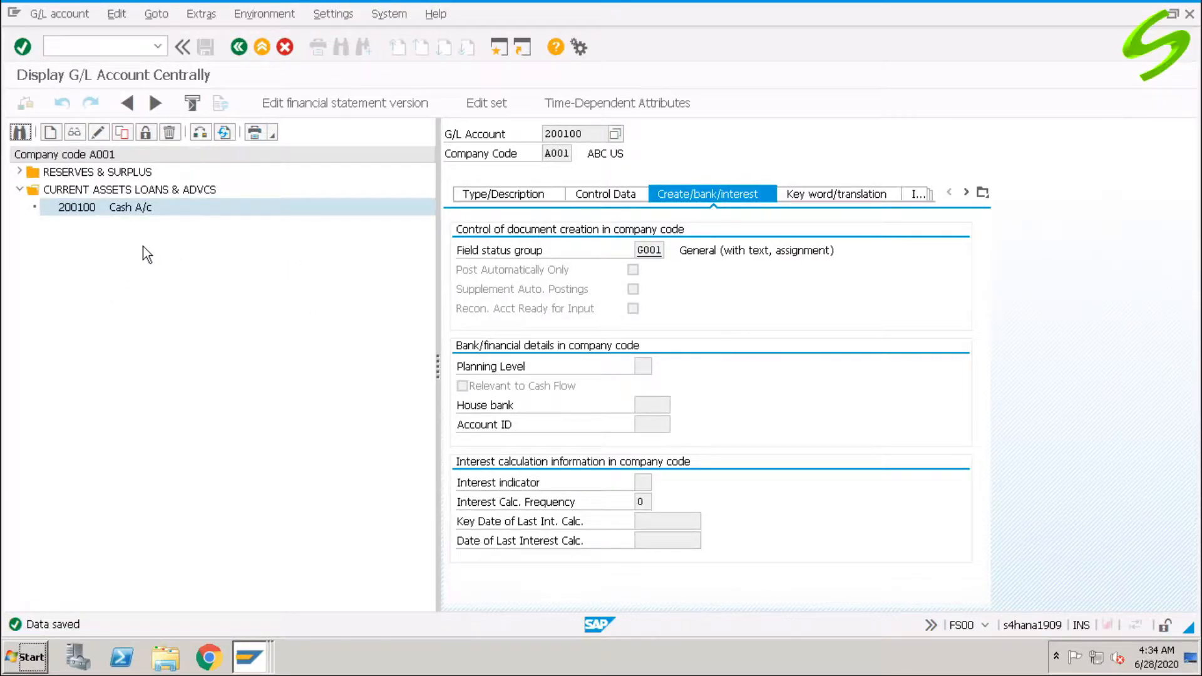
Copy account 200100 into new account 200105.
left_click(122, 132)
left_click(220, 274)
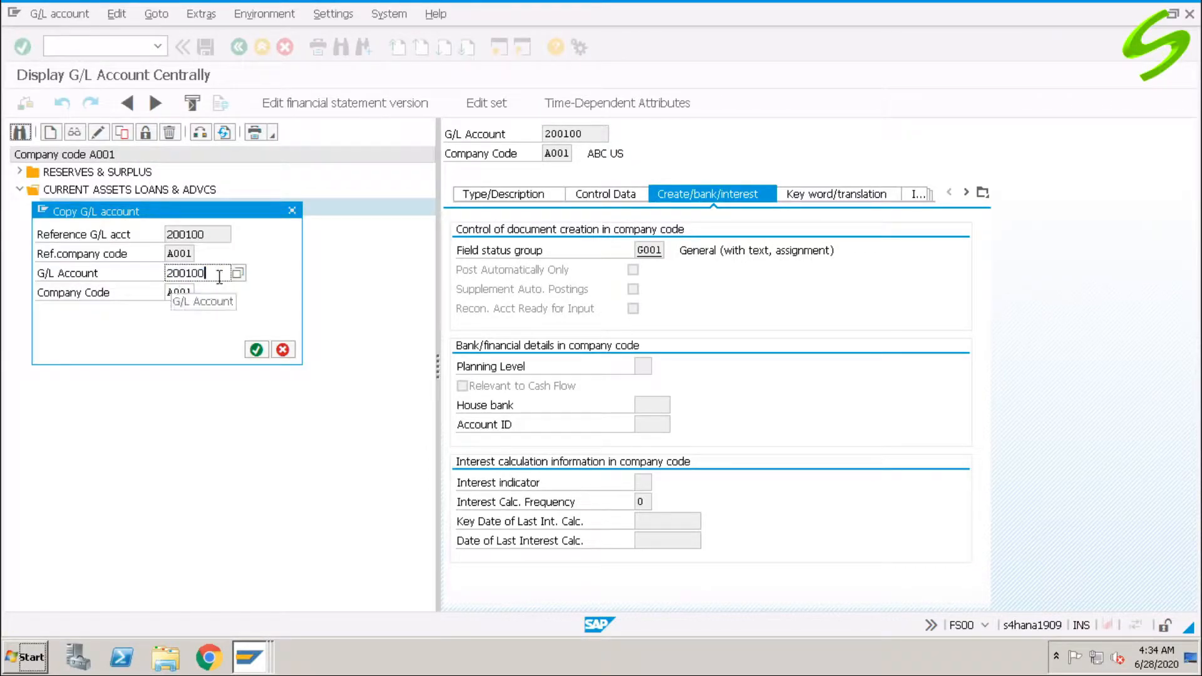
key("BackSpace")
type("5")
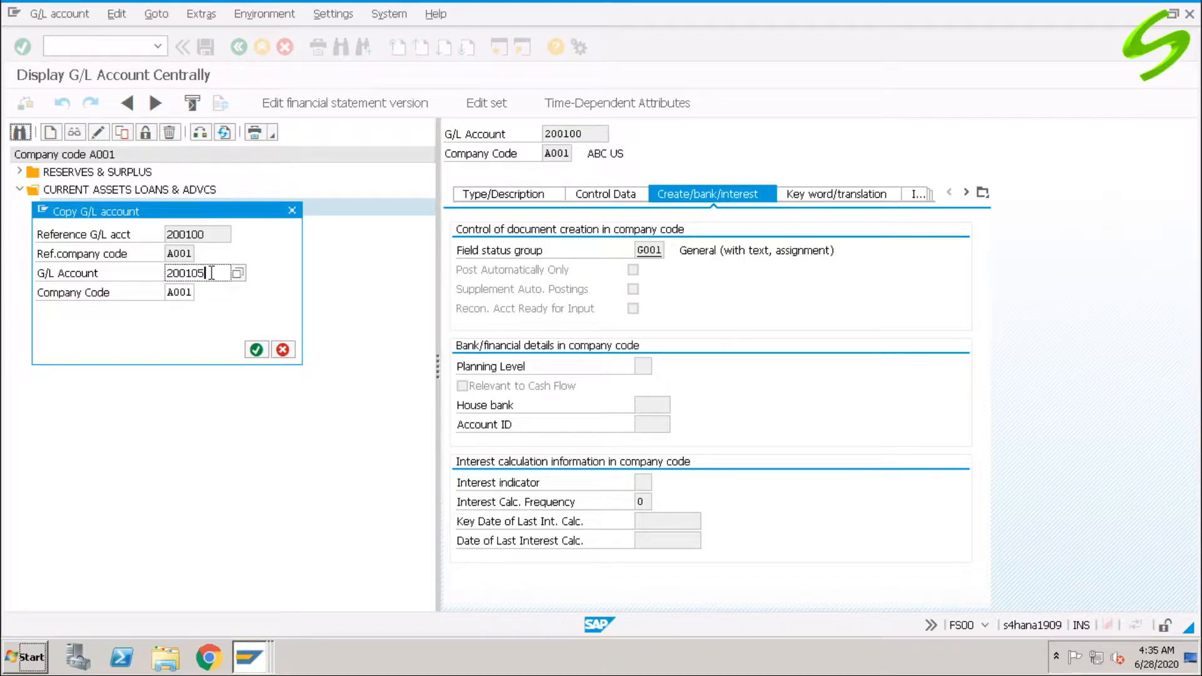
left_click(256, 350)
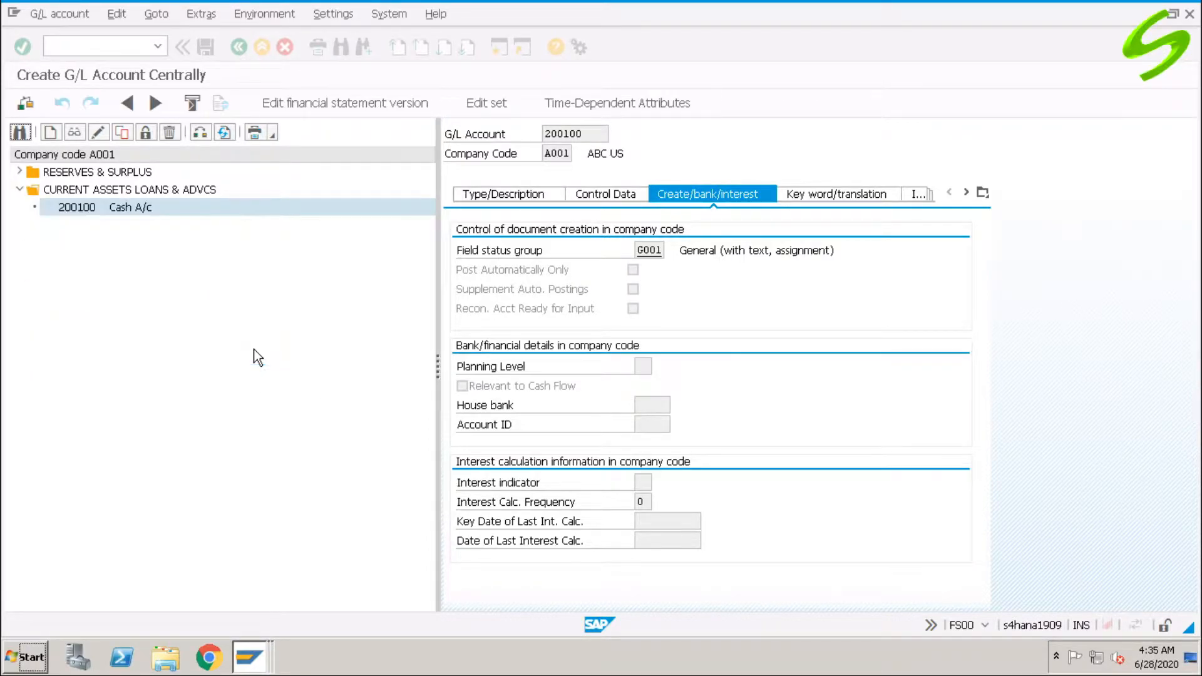
Change the short and long texts from Cash to 'Bank A/c'.
left_click(617, 195)
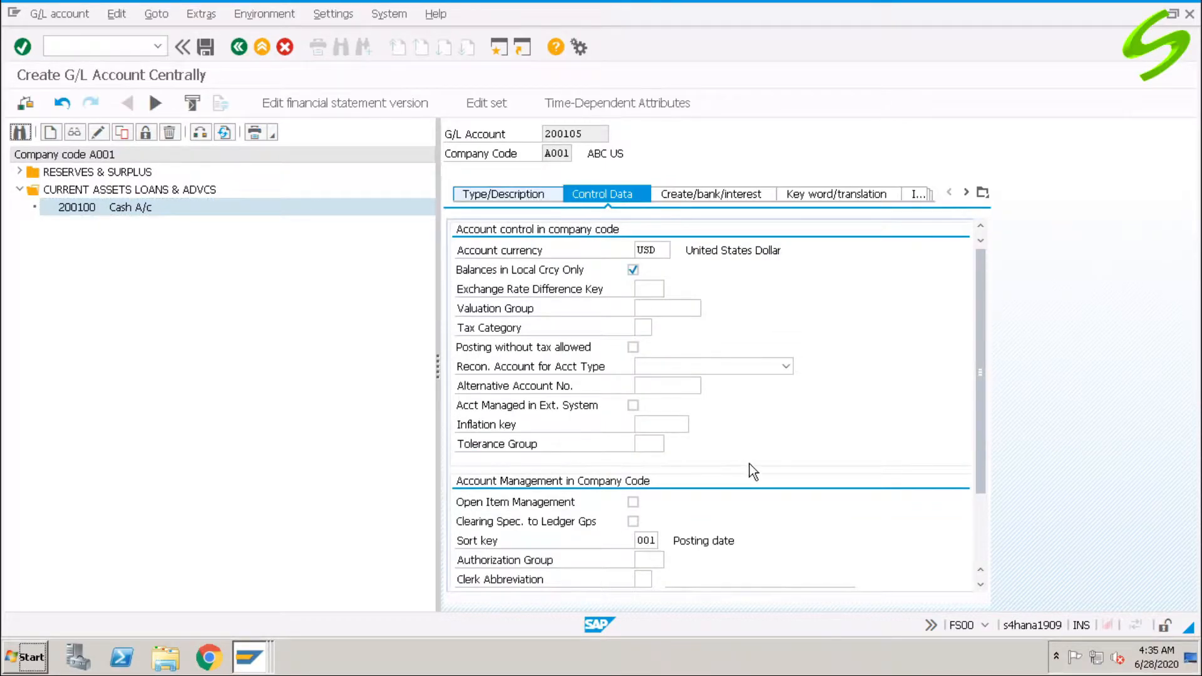
left_click_drag(660, 386, 579, 386)
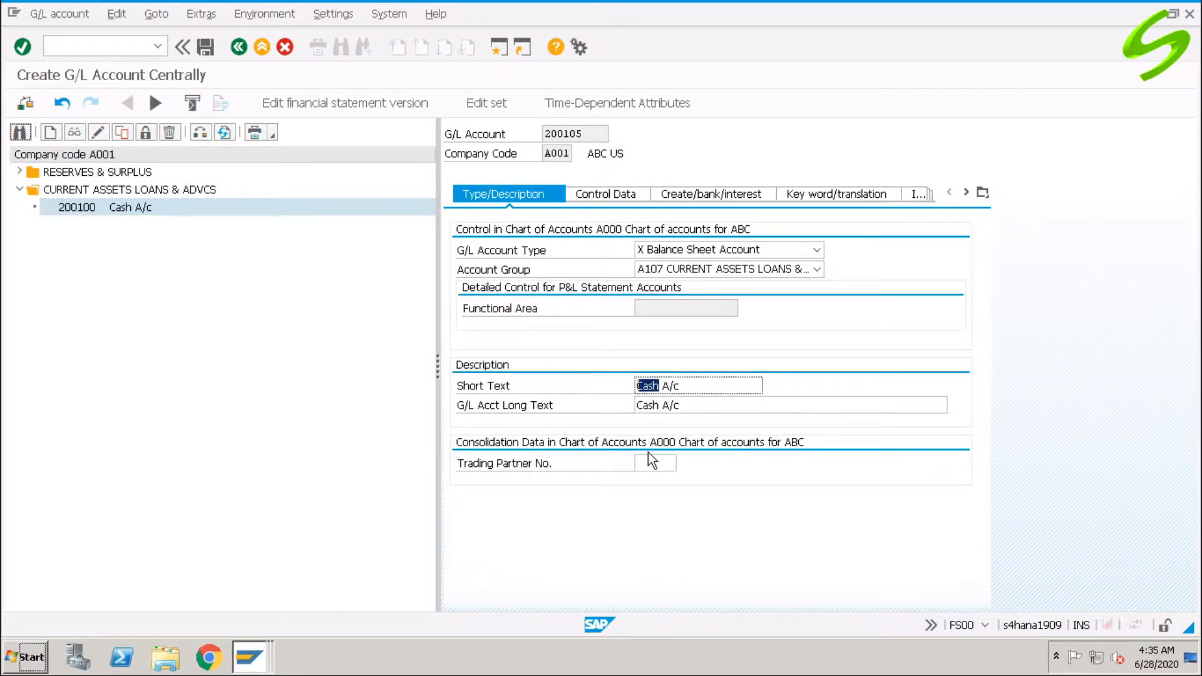
type("Bank")
left_click_drag(660, 406, 601, 432)
type("b")
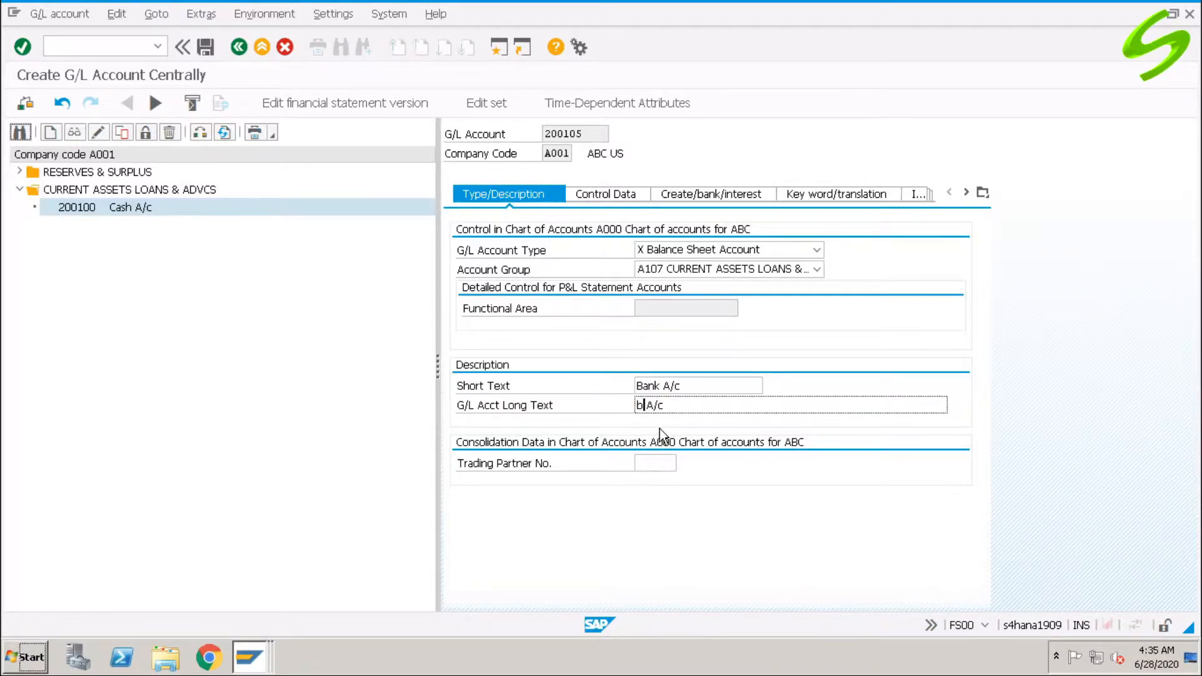
key("BackSpace")
type("Bank")
Assign field status group G005 for bank accounts and save account 200105.
left_click(615, 193)
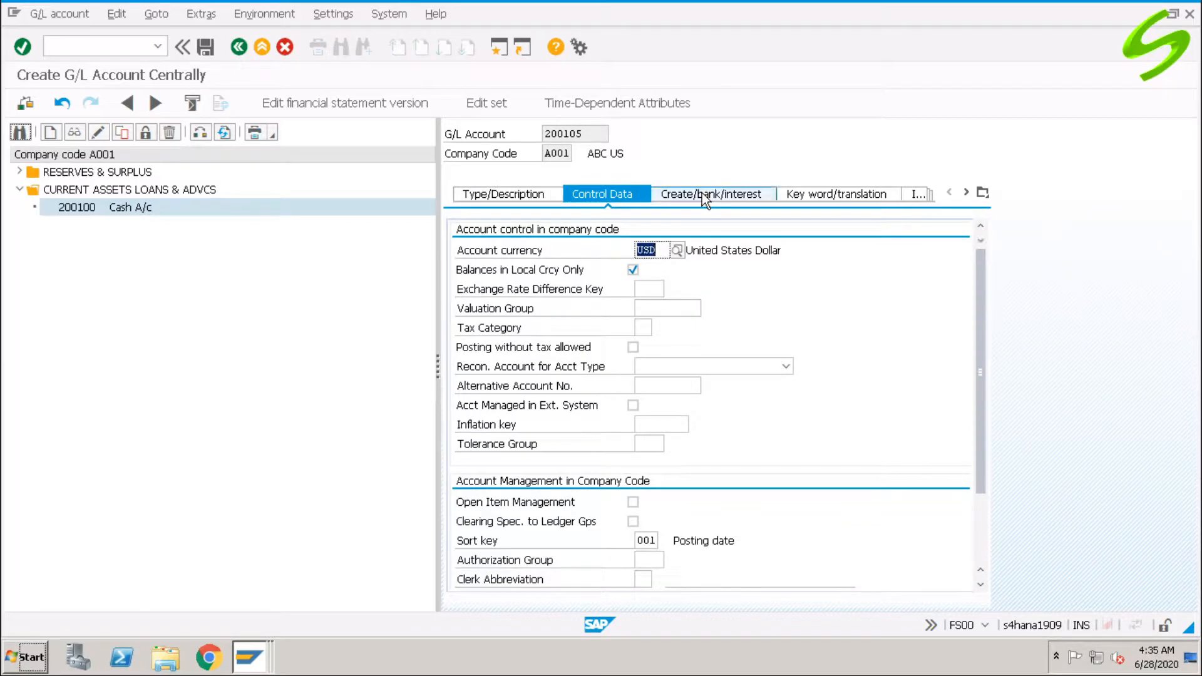
left_click(703, 194)
left_click(670, 251)
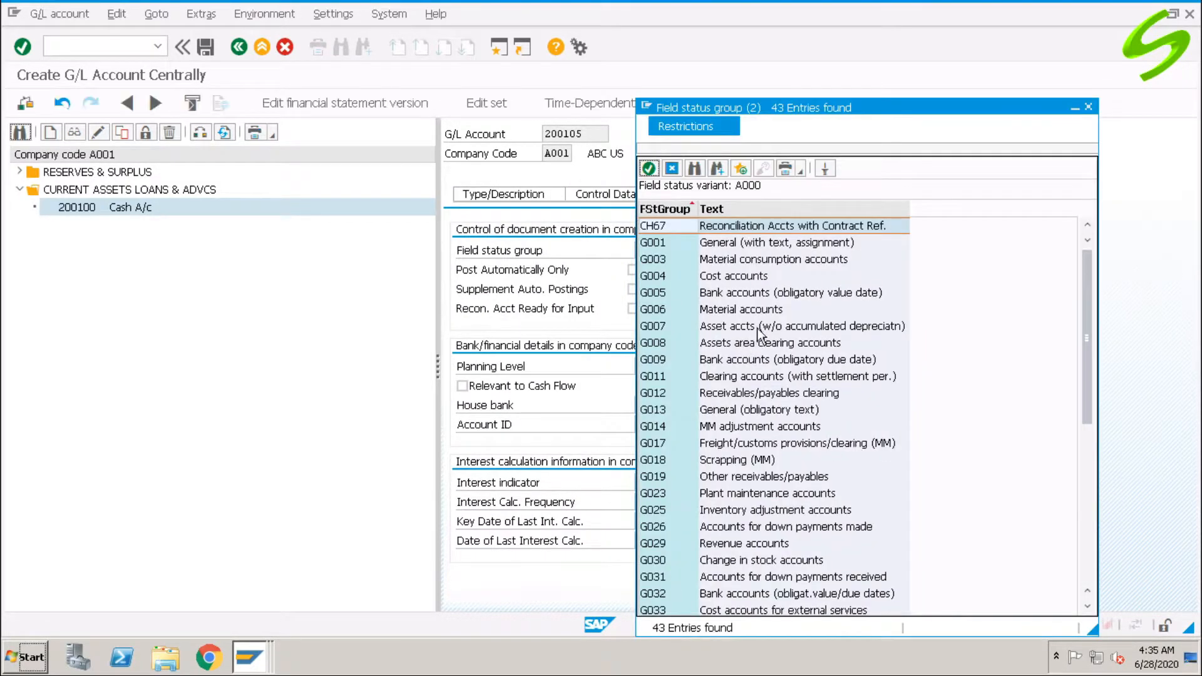
double_click(741, 293)
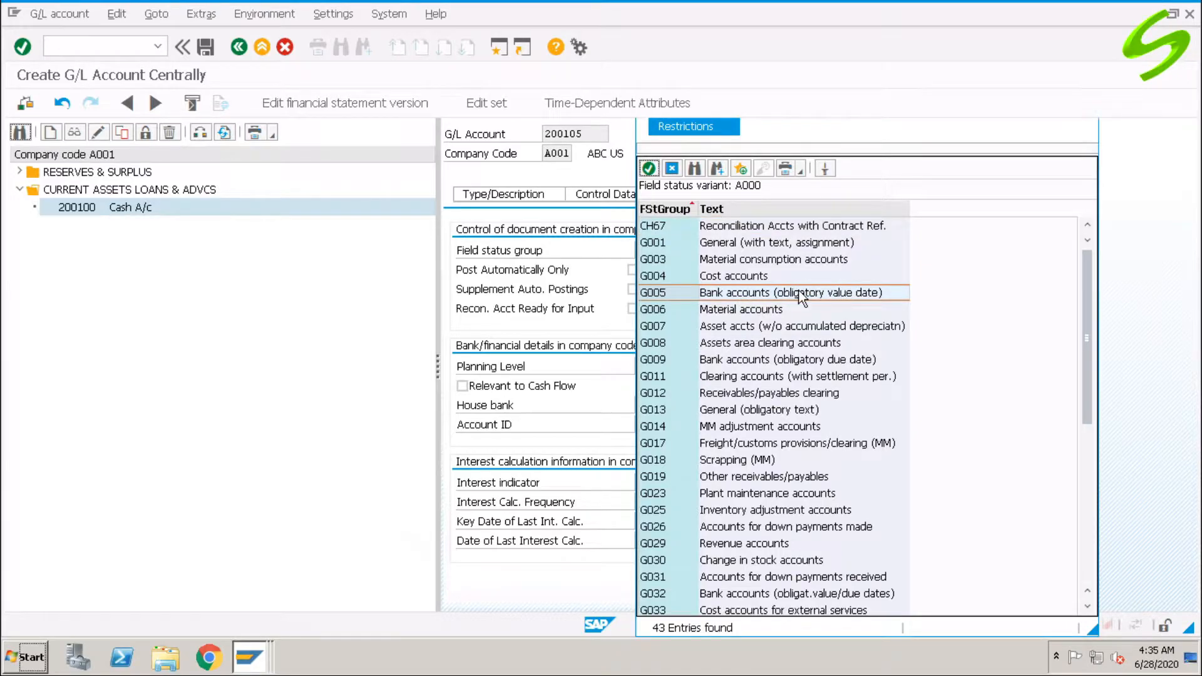
left_click(205, 46)
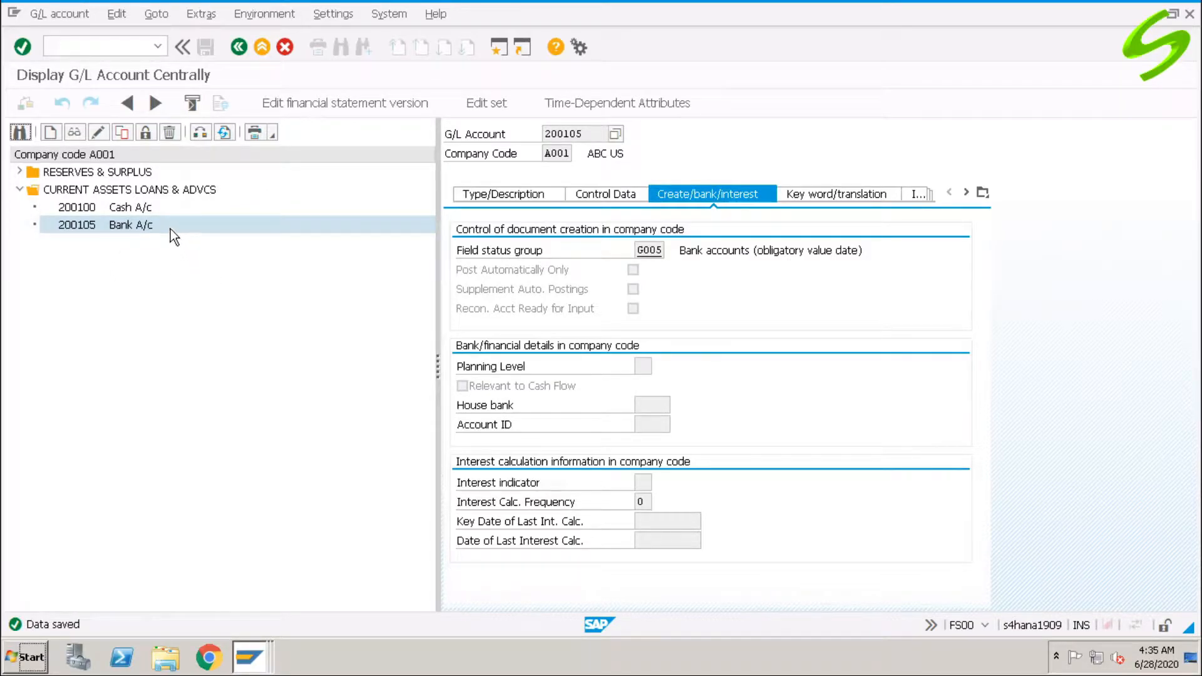
Copy account 200105 Bank A/c into new account 400300.
left_click(123, 133)
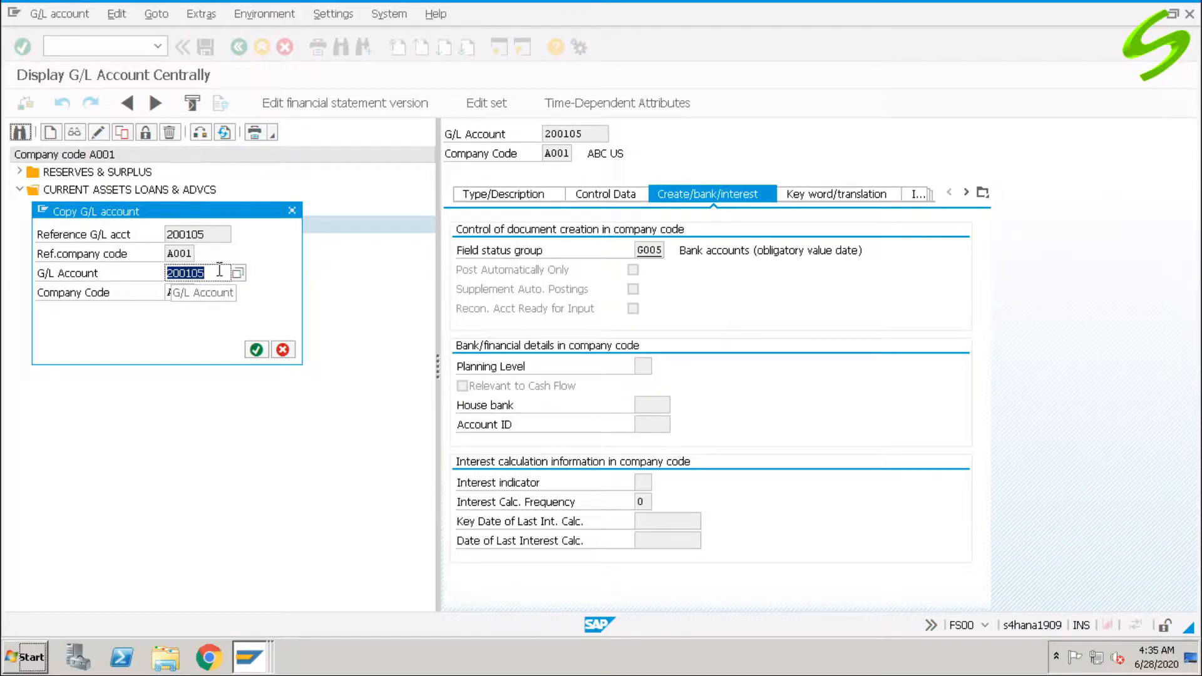
type("400300")
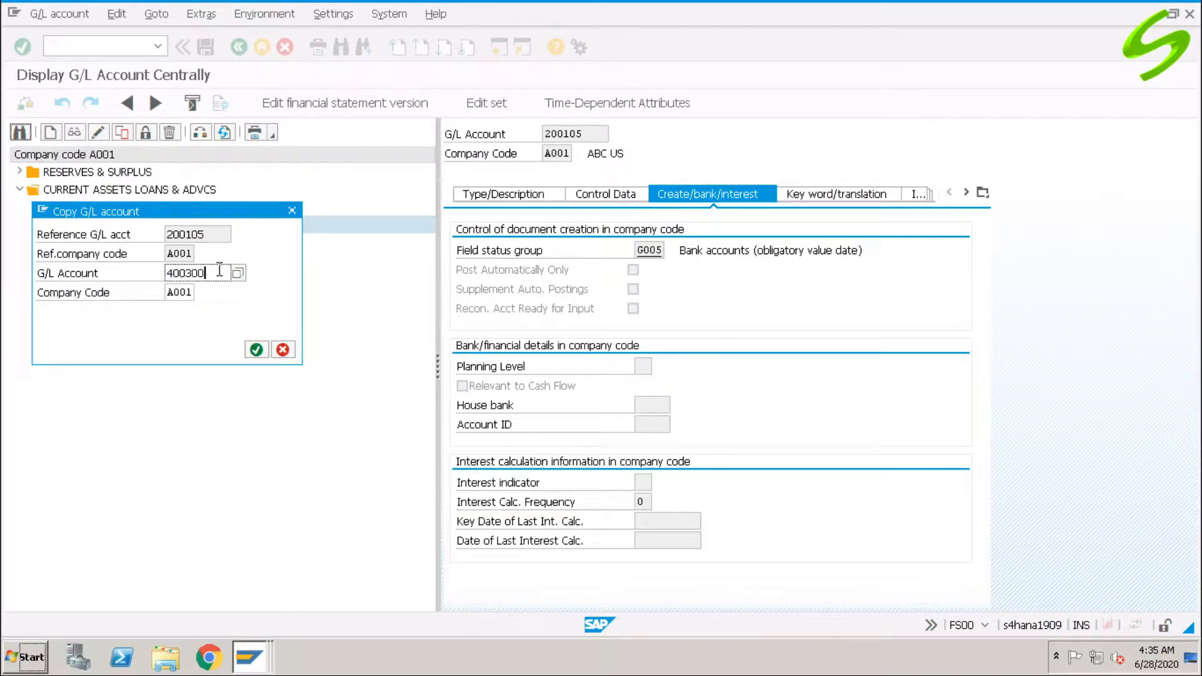
left_click(256, 349)
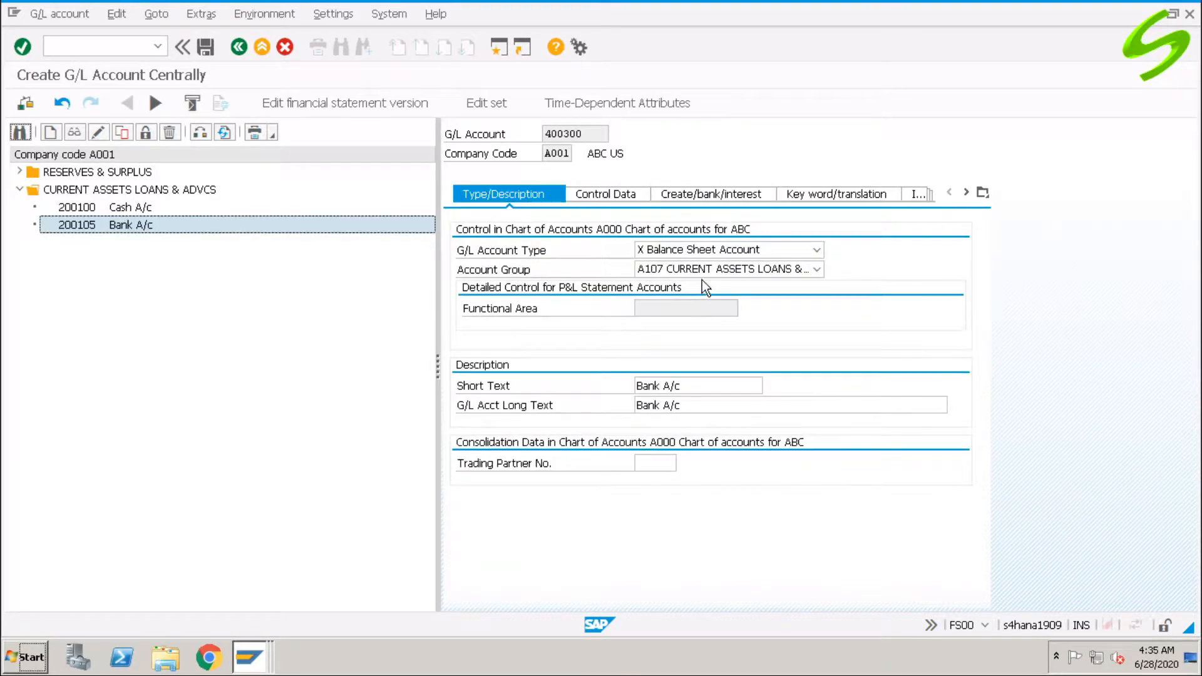
Make 400300 a primary costs or revenue account in the ADMINISTRATION COST group A114.
left_click(718, 249)
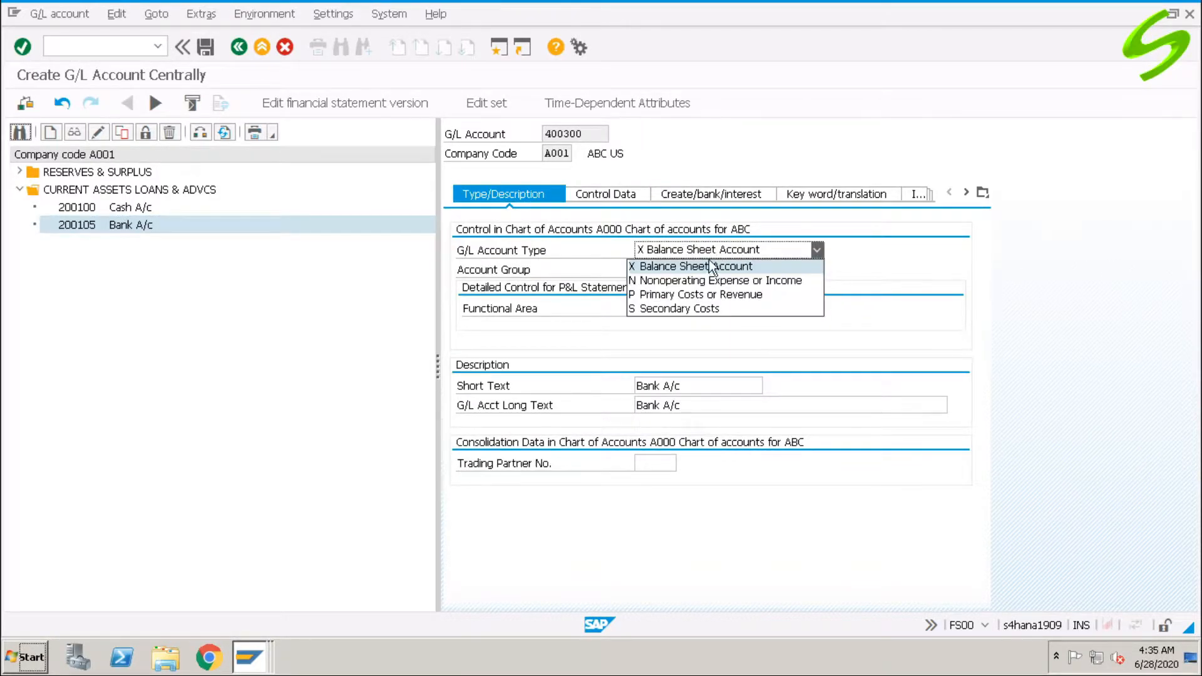
left_click(708, 293)
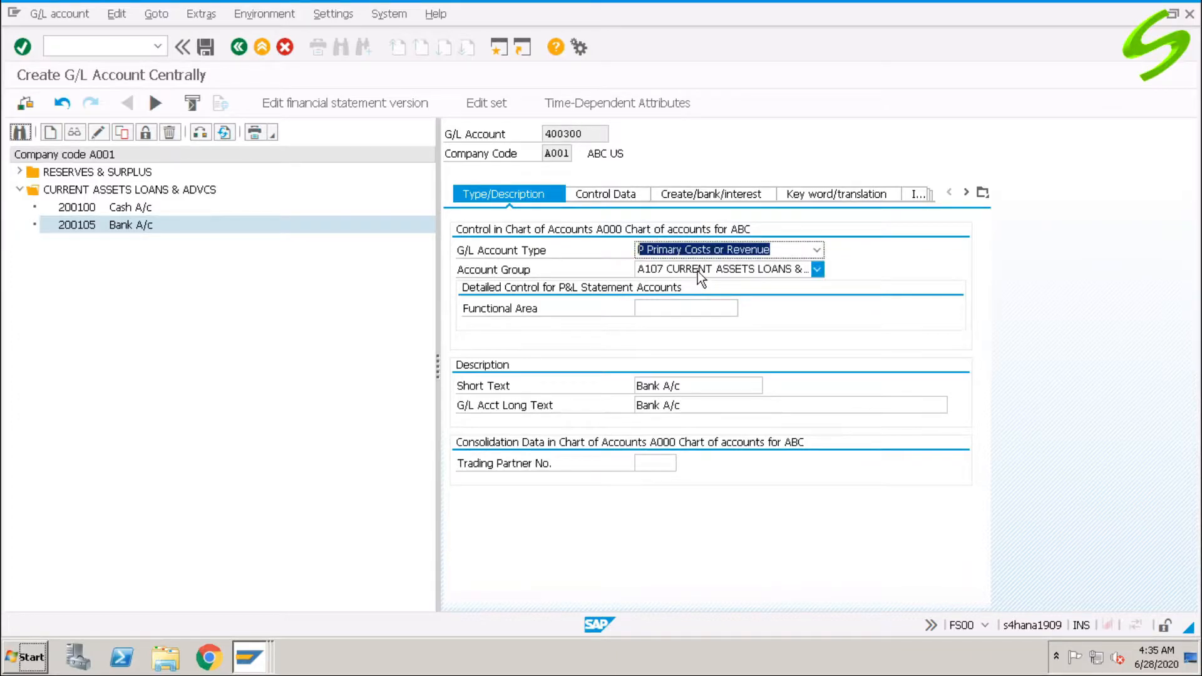
left_click(698, 271)
scroll(741, 456, "down", 1)
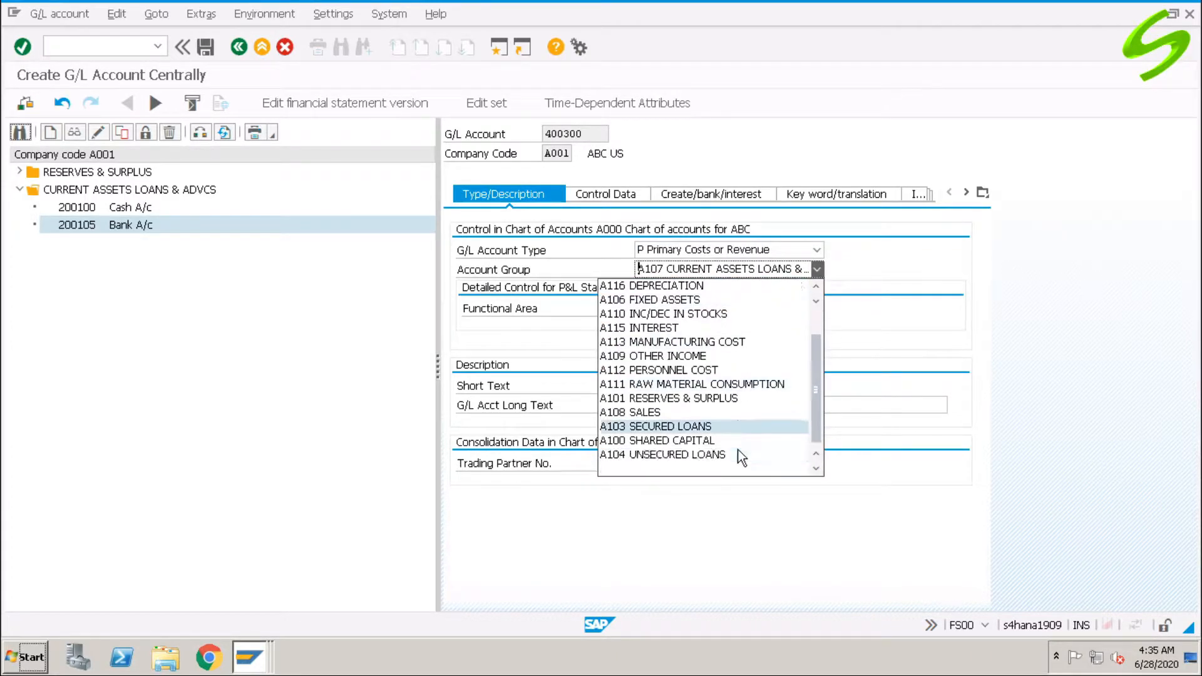
scroll(741, 456, "up", 2)
left_click(716, 302)
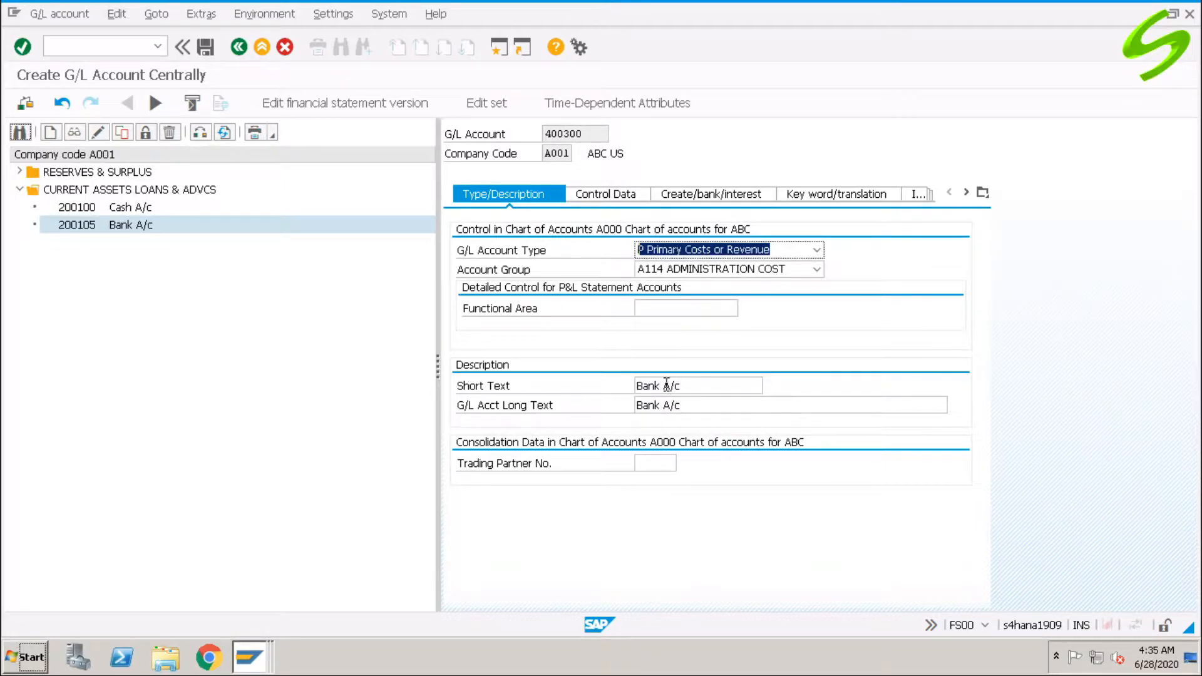
Set the short text 'Miscellaneous Exp' and long text 'Miscellaneous Expenses A/C'.
left_click_drag(661, 385, 585, 384)
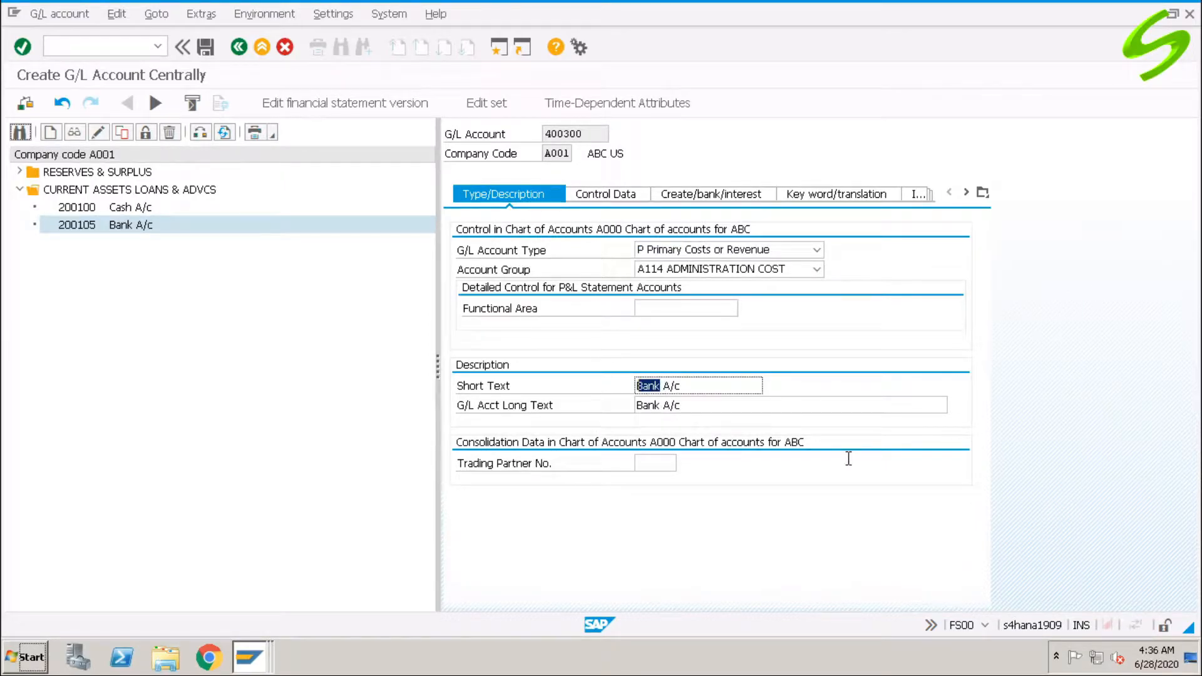
type("Miscellaneous Ex")
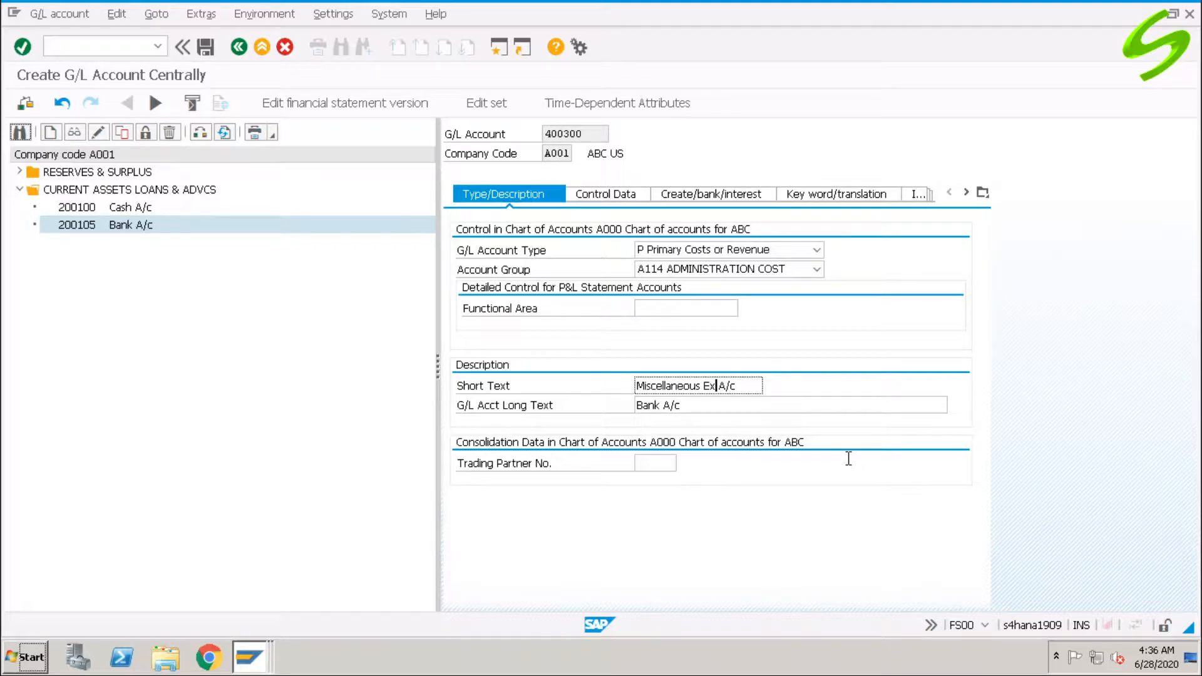
left_click(749, 386)
key("BackSpace")
key("BackSpace")
key("BackSpace")
key("BackSpace")
type("p")
key("Tab")
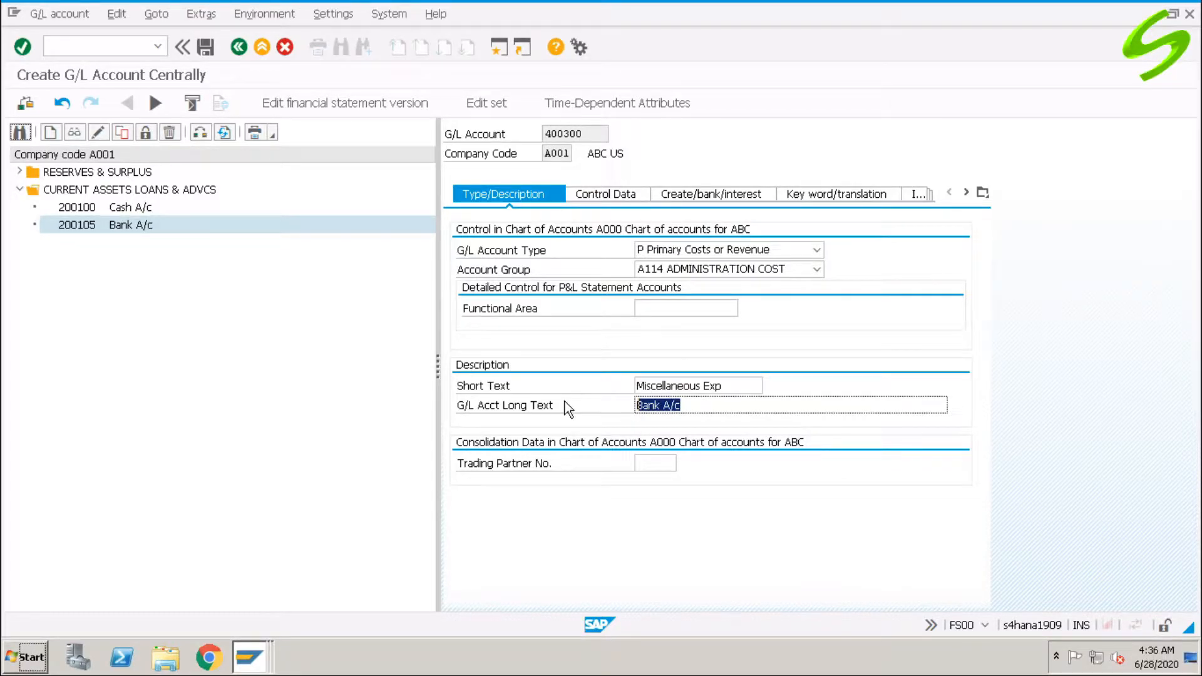
type("Misc")
key("Down")
key("Return")
left_click(600, 199)
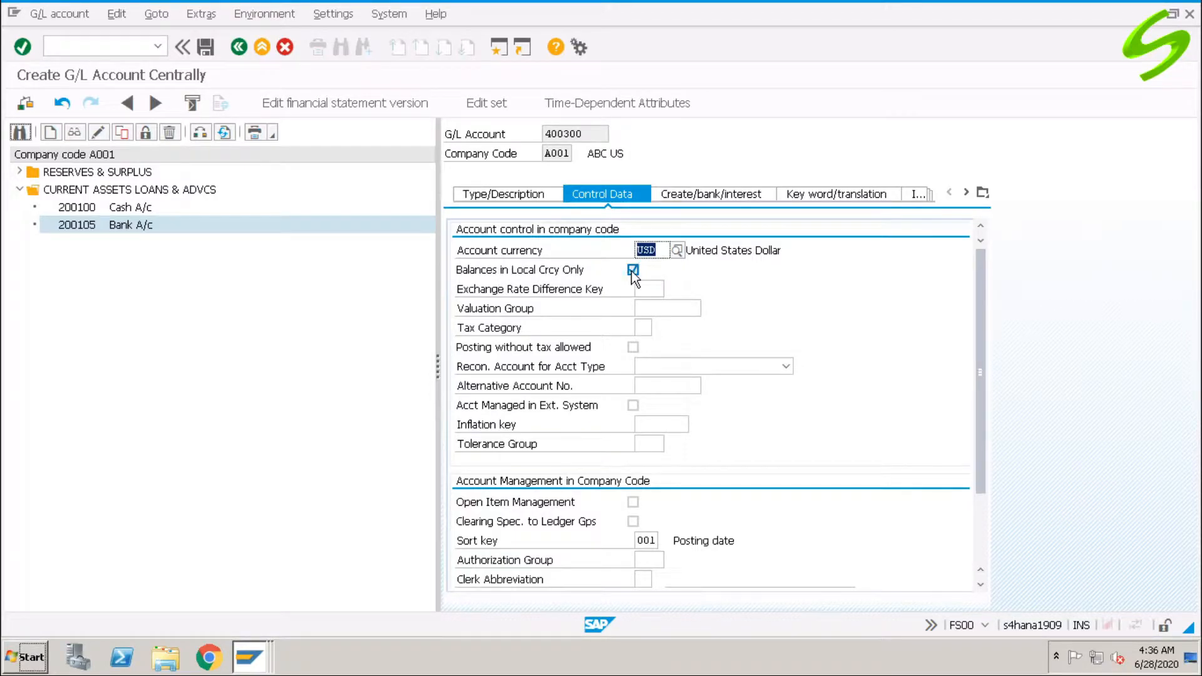
left_click(632, 271)
left_click_drag(978, 305, 982, 263)
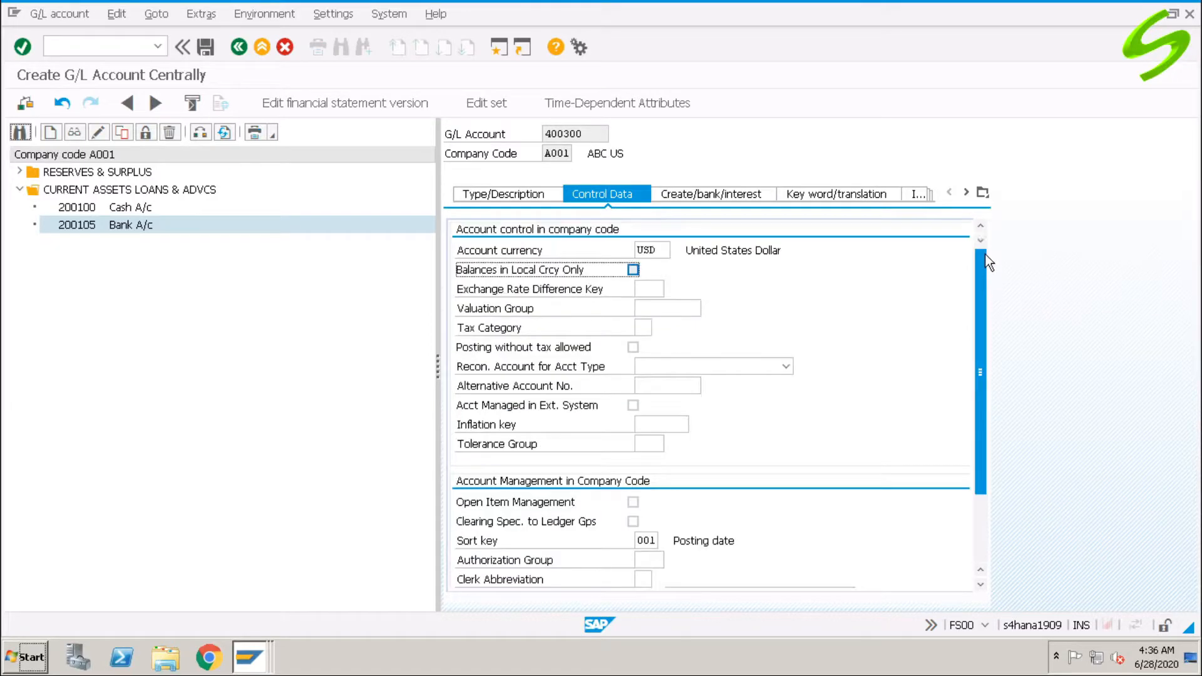
left_click(706, 196)
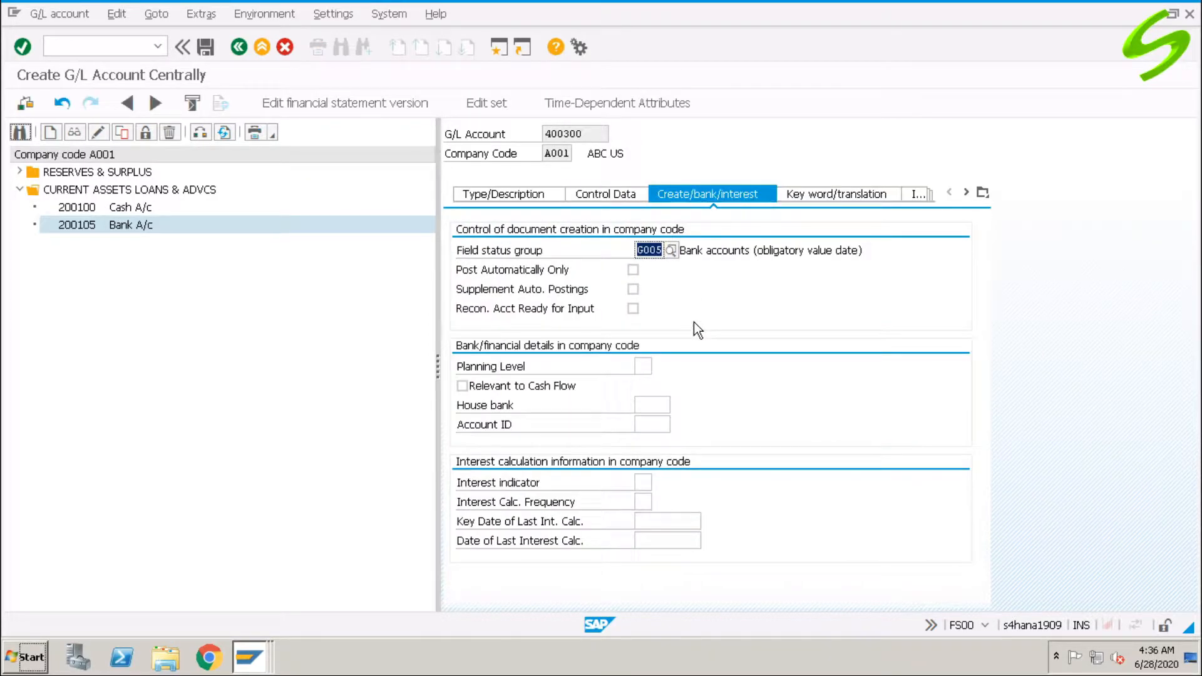
left_click(671, 251)
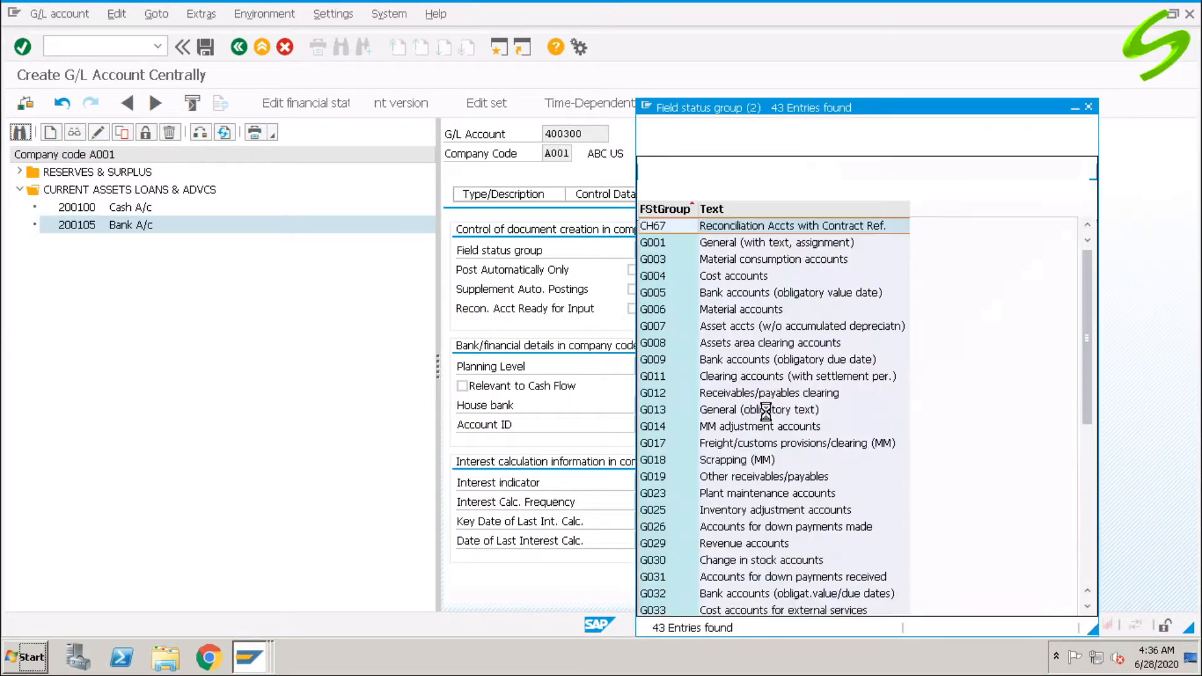
double_click(750, 244)
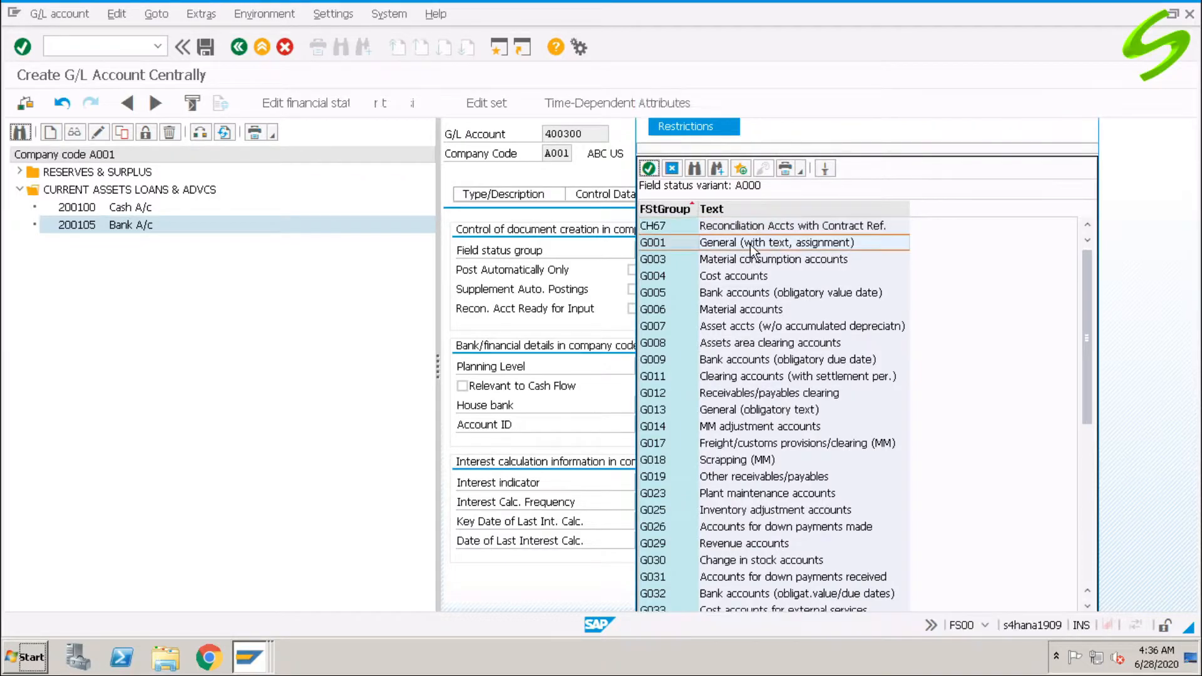
key("ctrl+s")
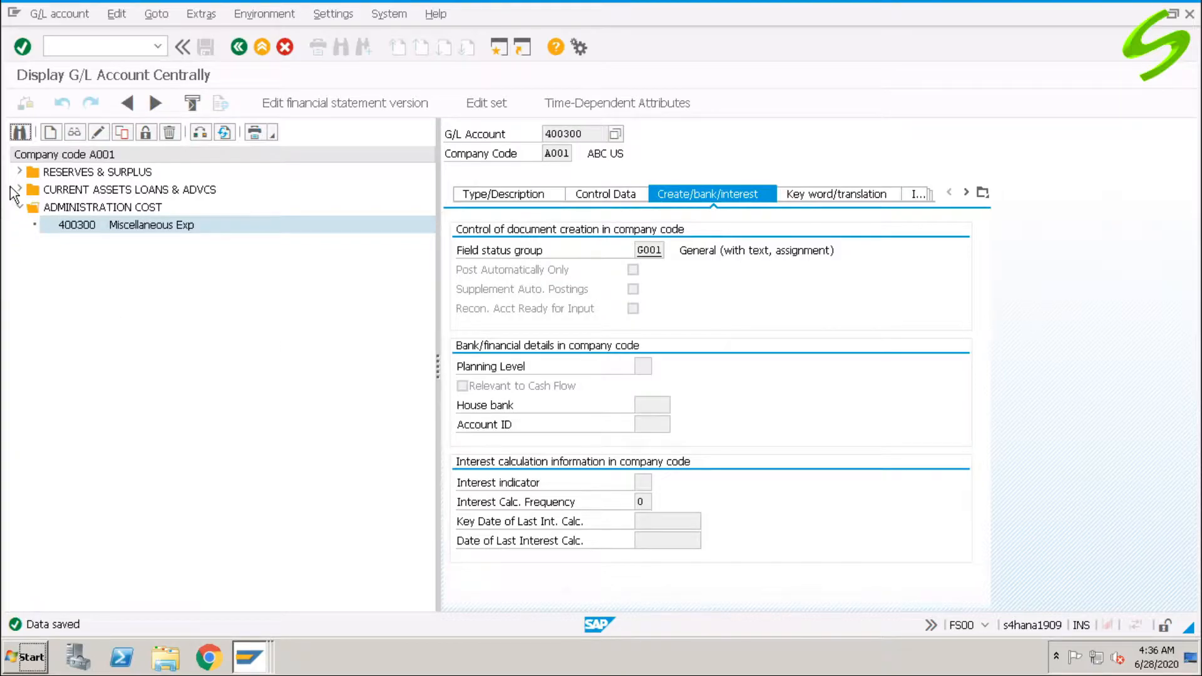
left_click(19, 189)
left_click(88, 208)
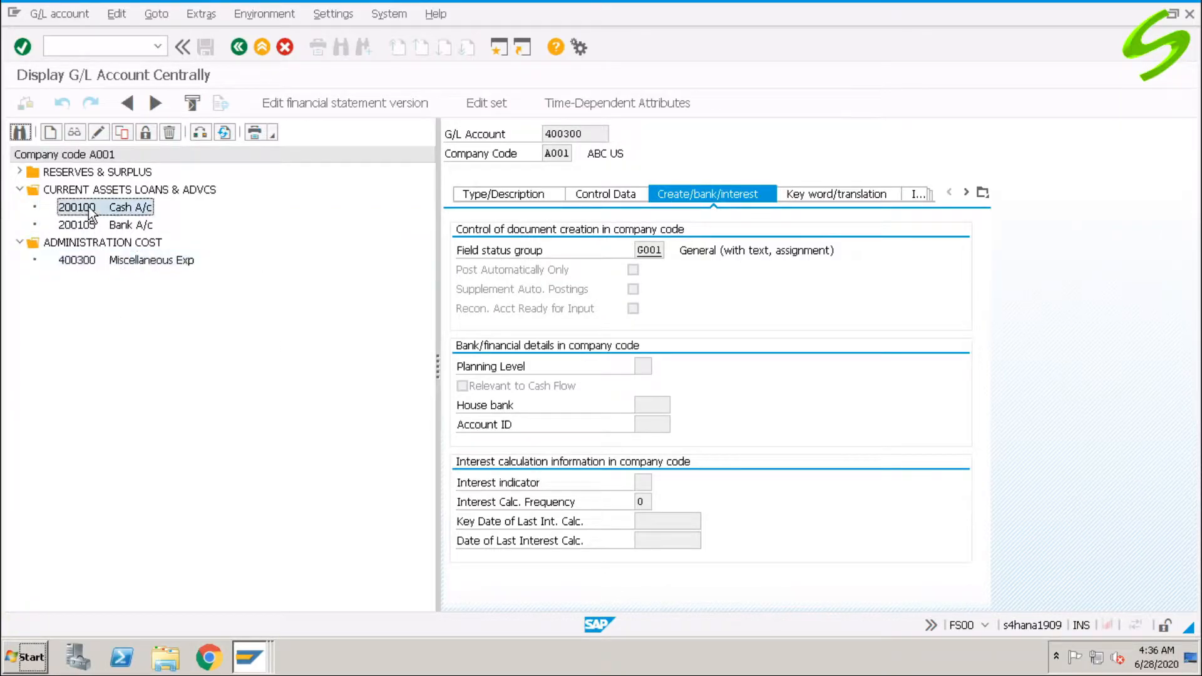
left_click(123, 228)
left_click(151, 262)
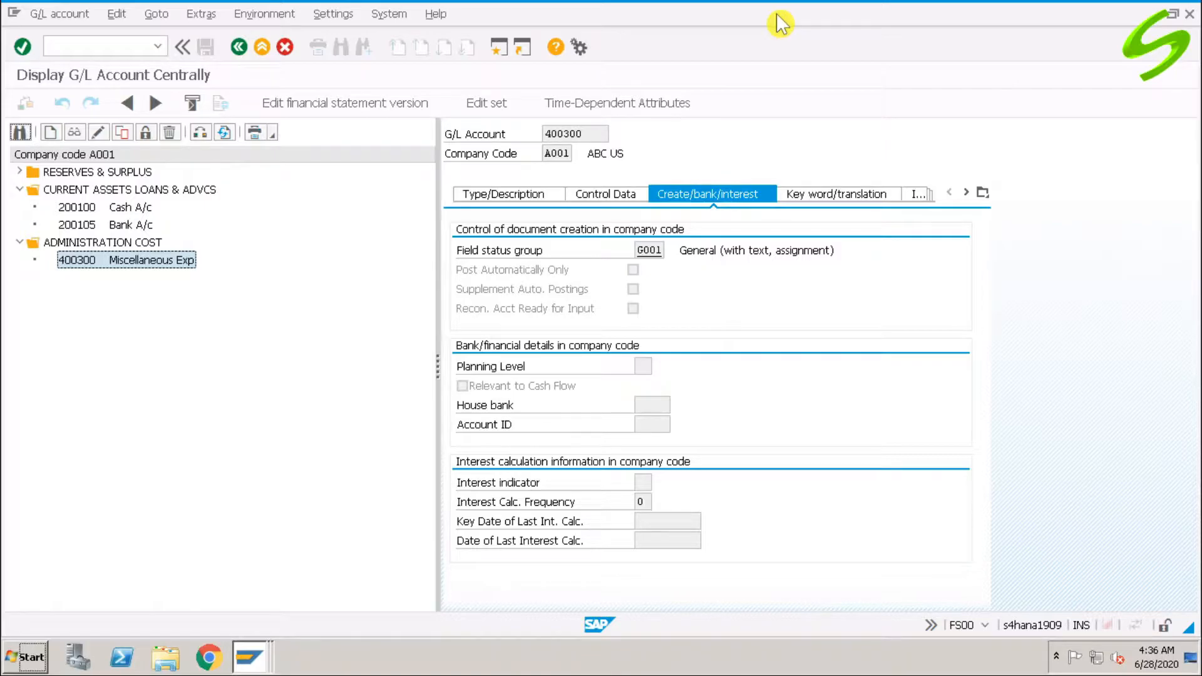
Open FB50 with /nfb50 for company code A001.
left_click(119, 46)
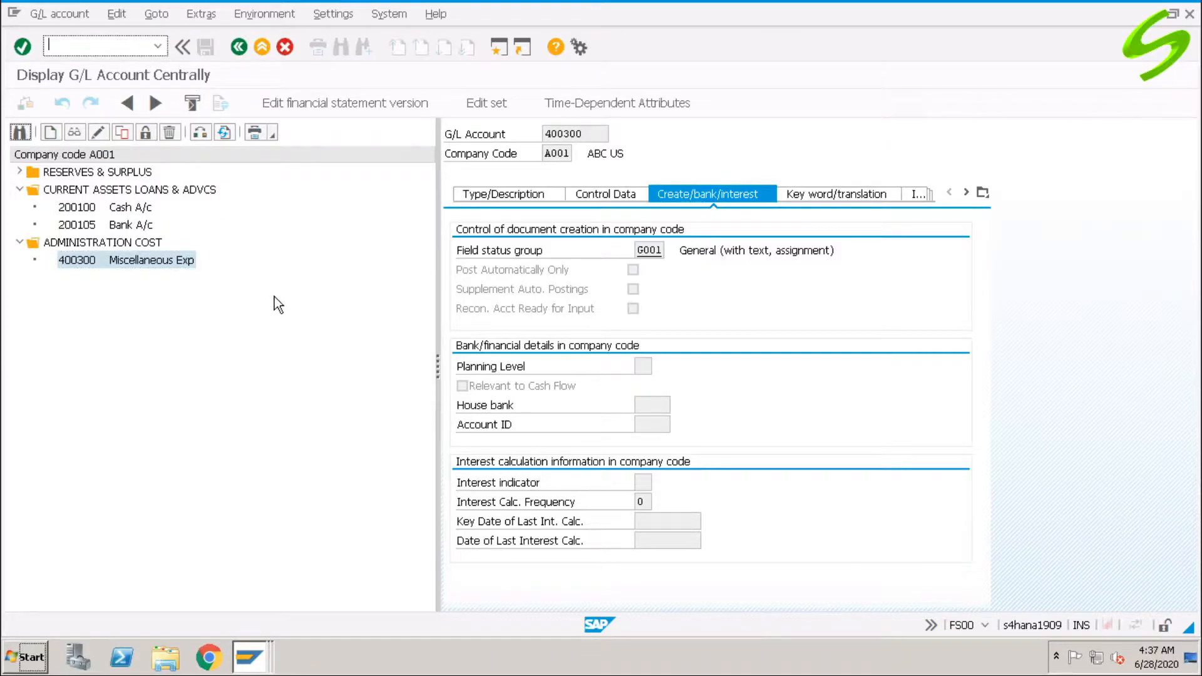
type("/nfb50")
key("Return")
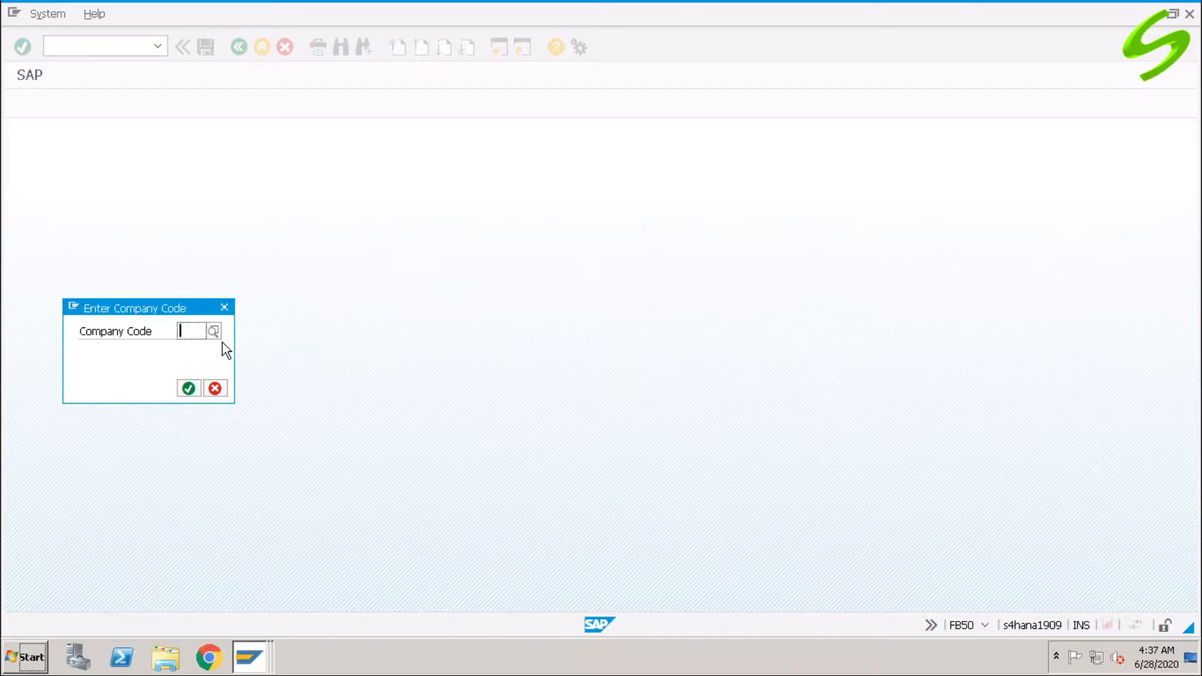
left_click(192, 331)
left_click(192, 347)
key("Return")
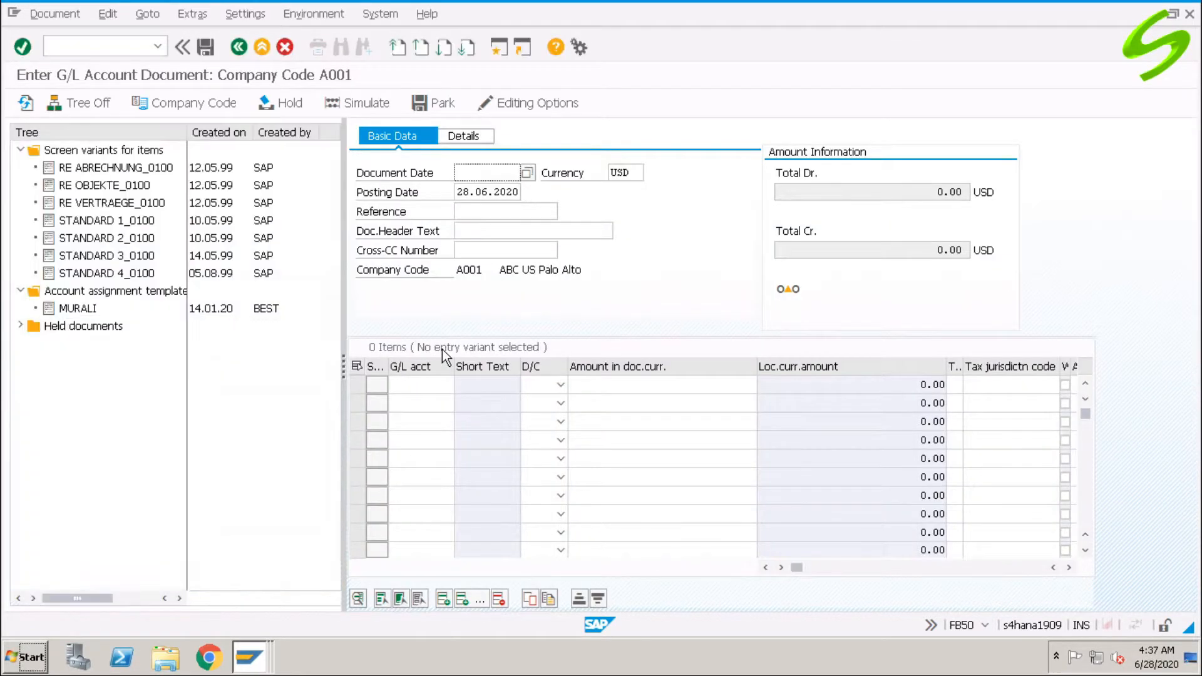
Set document date 28.06.2020 and header text 'Test doc 1'.
left_click(470, 172)
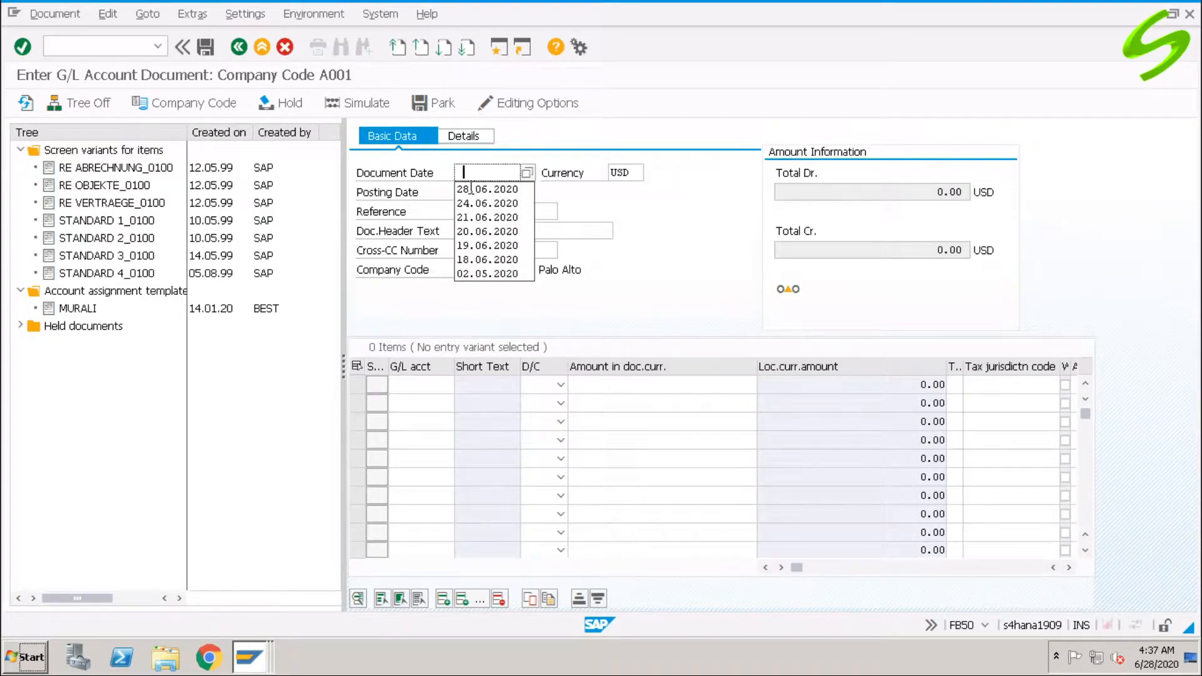
left_click(470, 190)
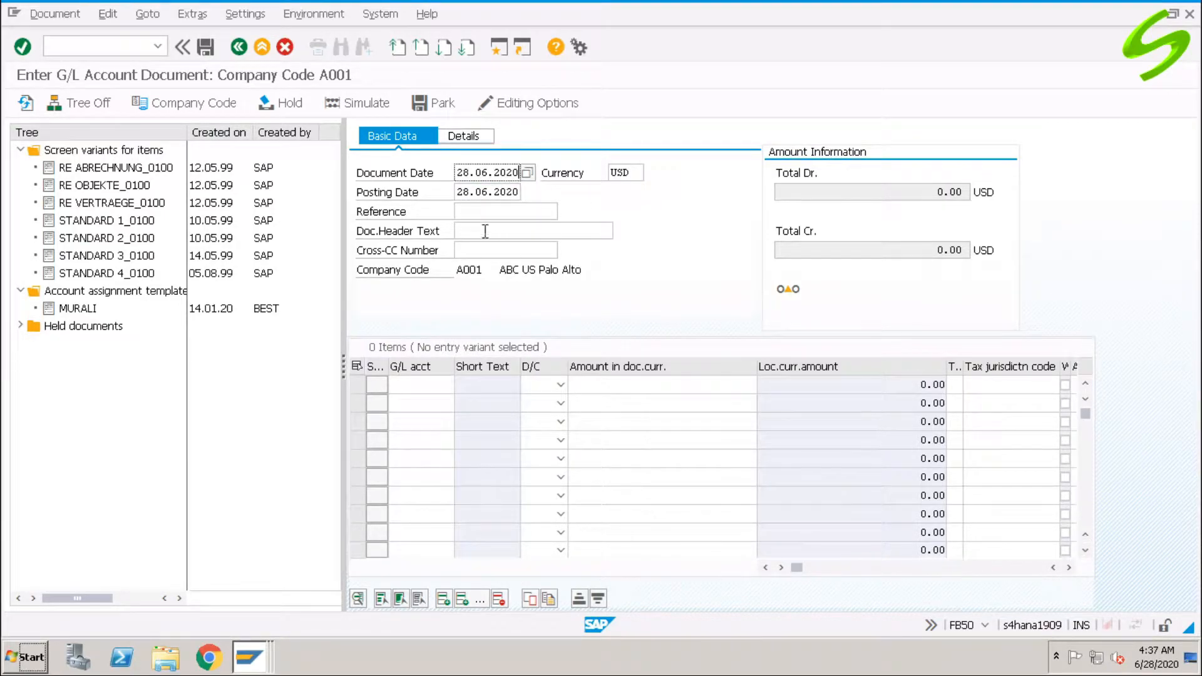
left_click(468, 210)
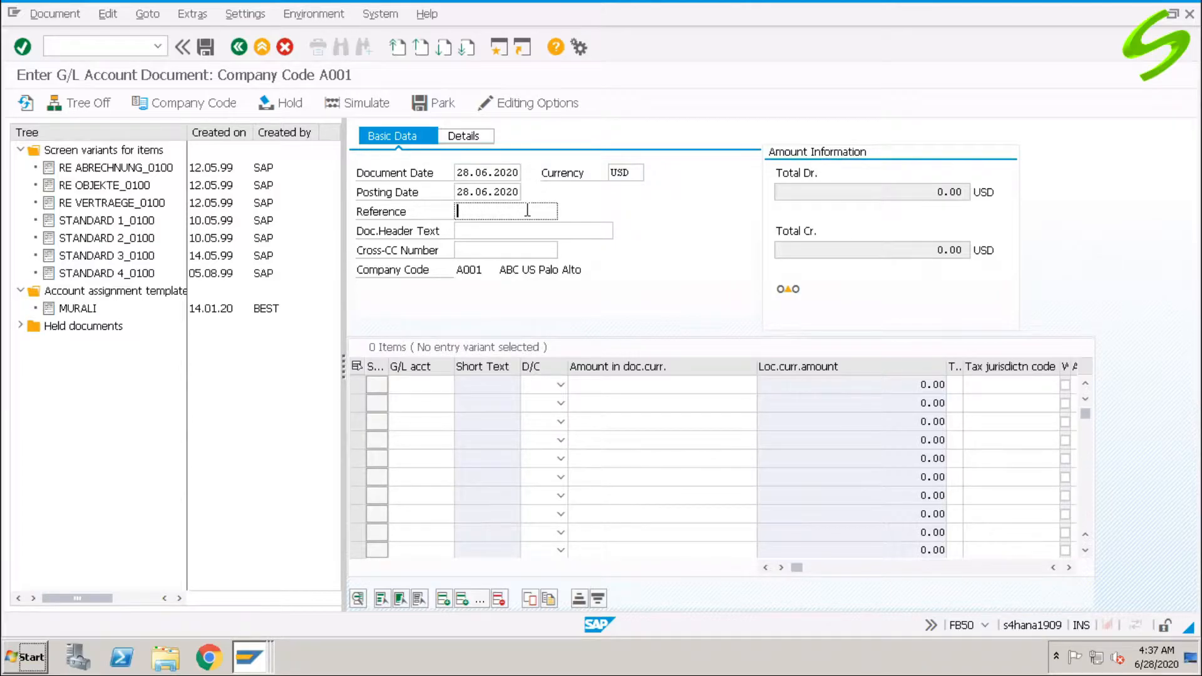
left_click(488, 231)
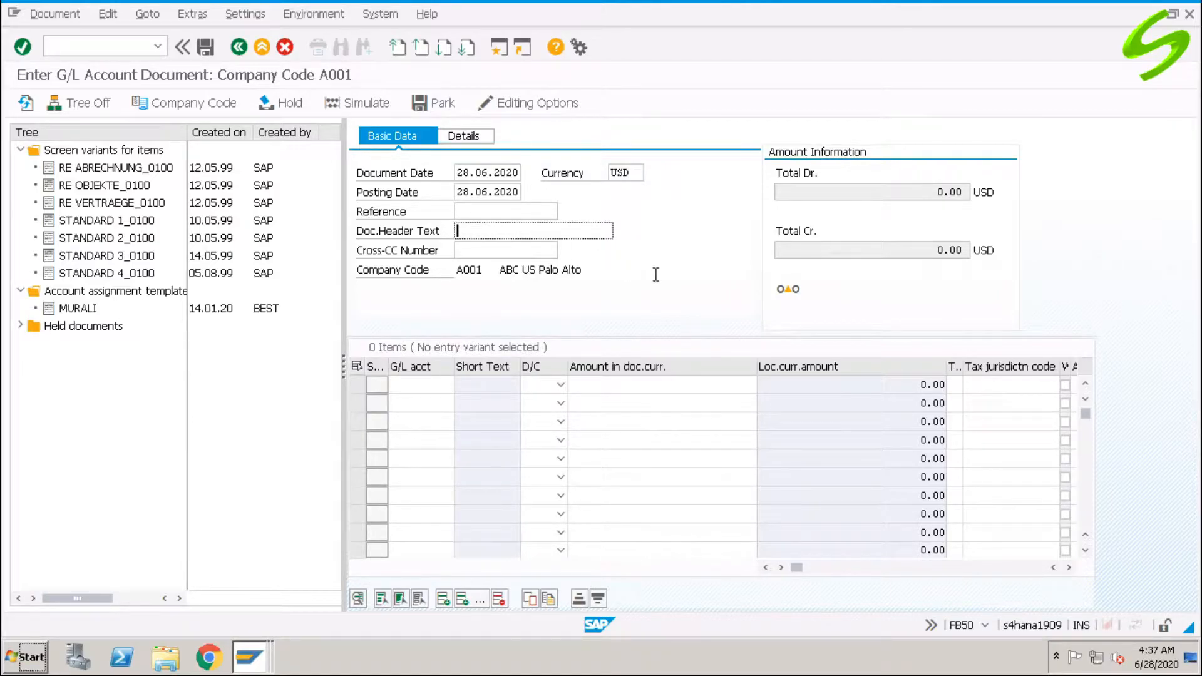
type("Test doc 1")
Add line one debiting Cash A/c 200100 for 1000.
left_click(426, 385)
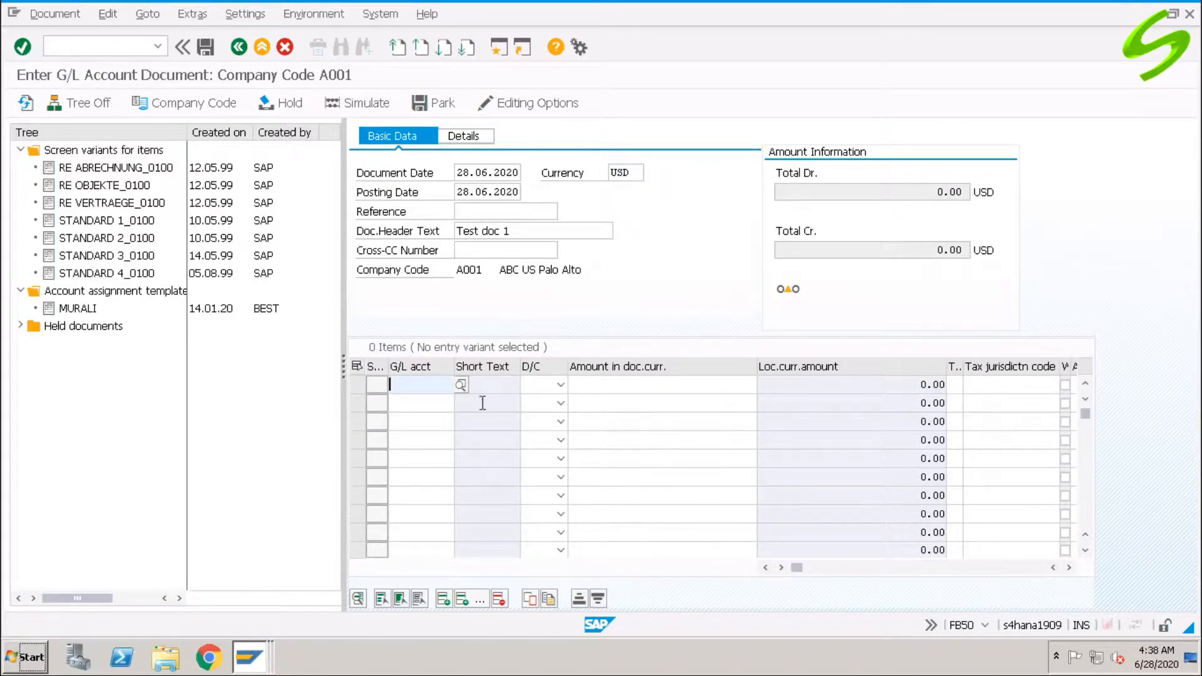
left_click(460, 385)
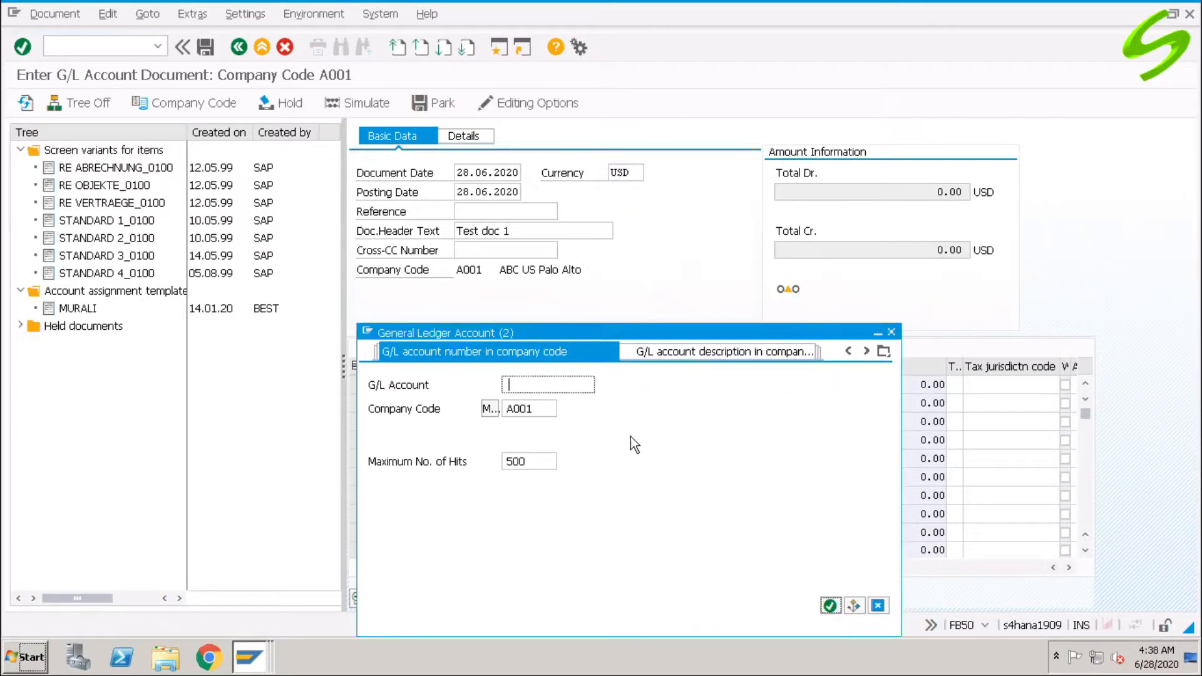
left_click_drag(599, 333, 595, 198)
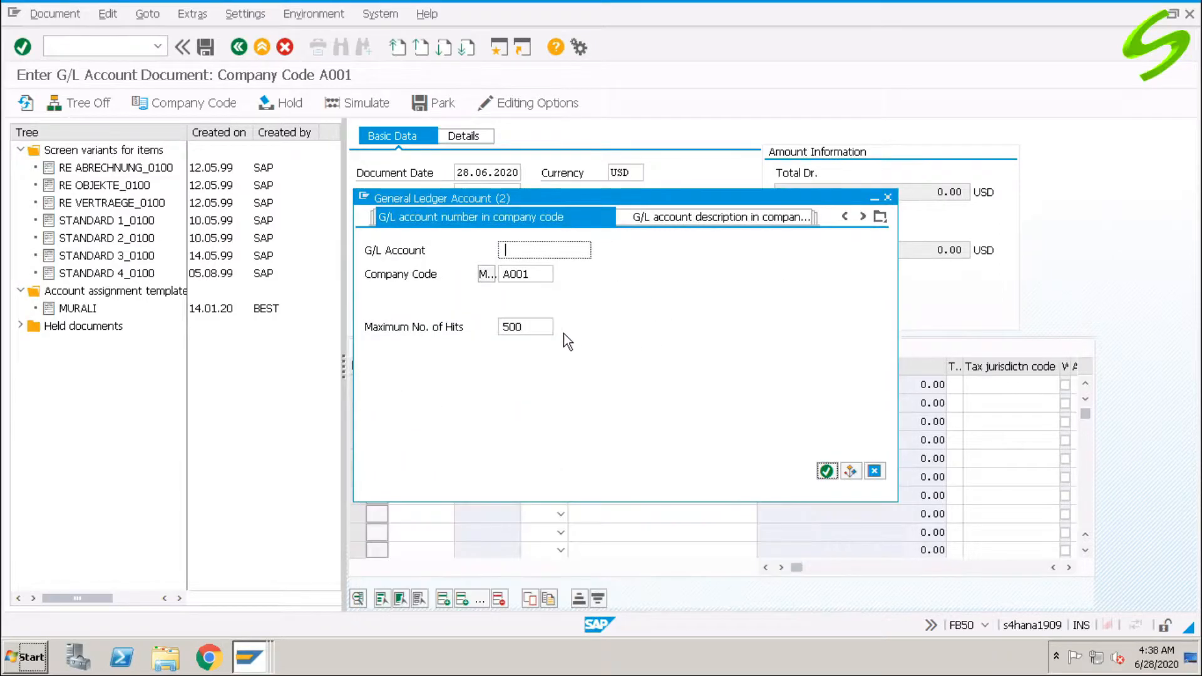
left_click(827, 471)
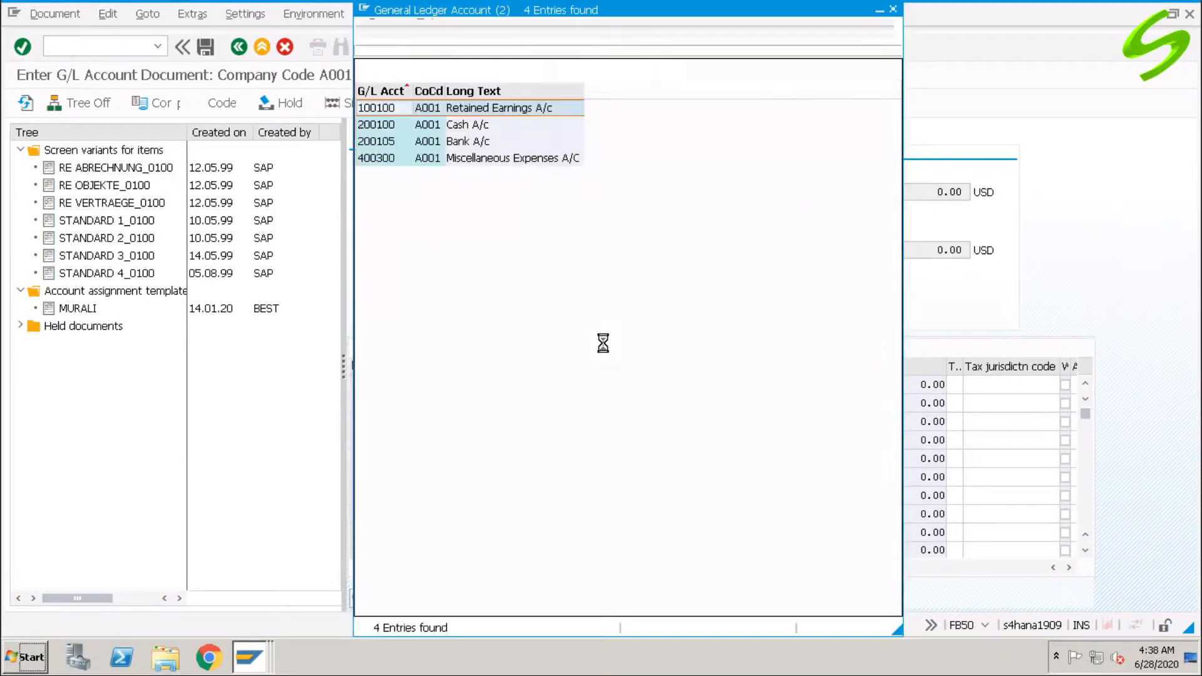
double_click(470, 141)
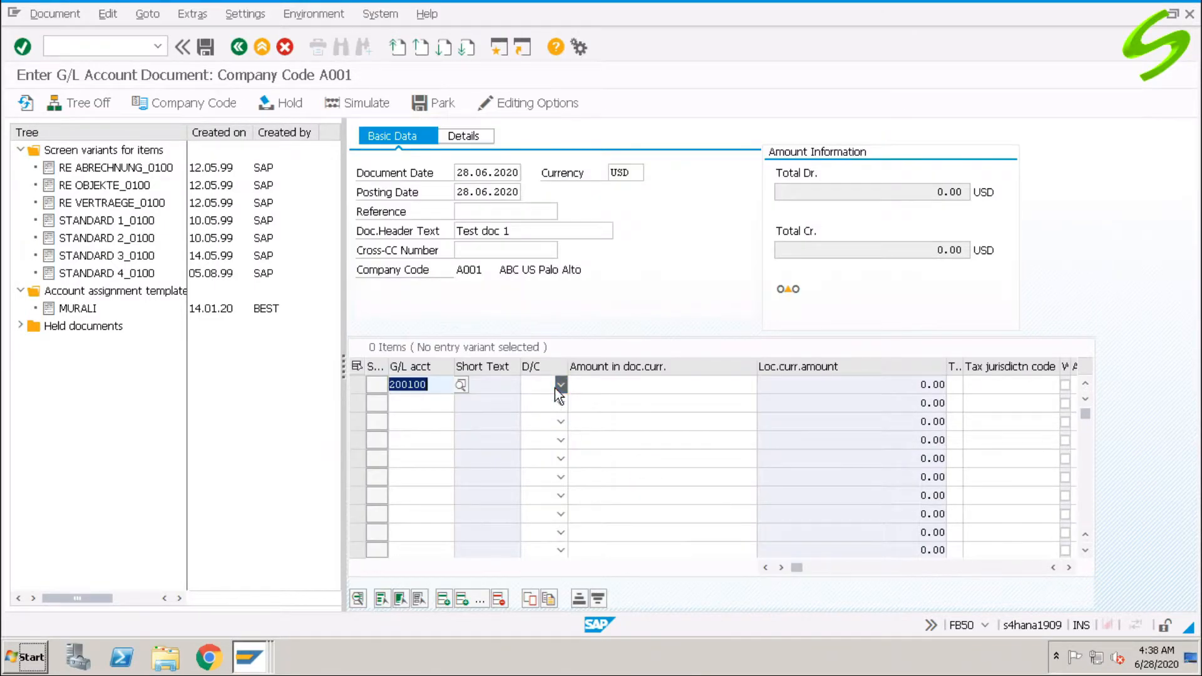
left_click(560, 384)
left_click(553, 415)
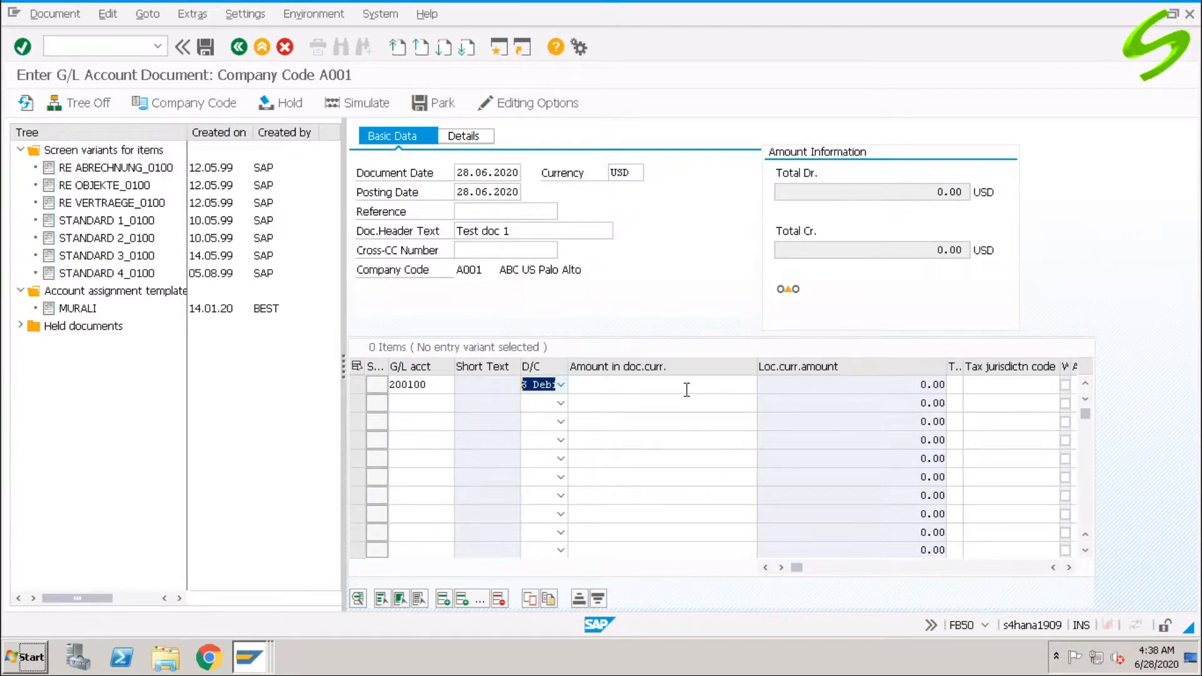
left_click(687, 390)
type("1000")
key("Tab")
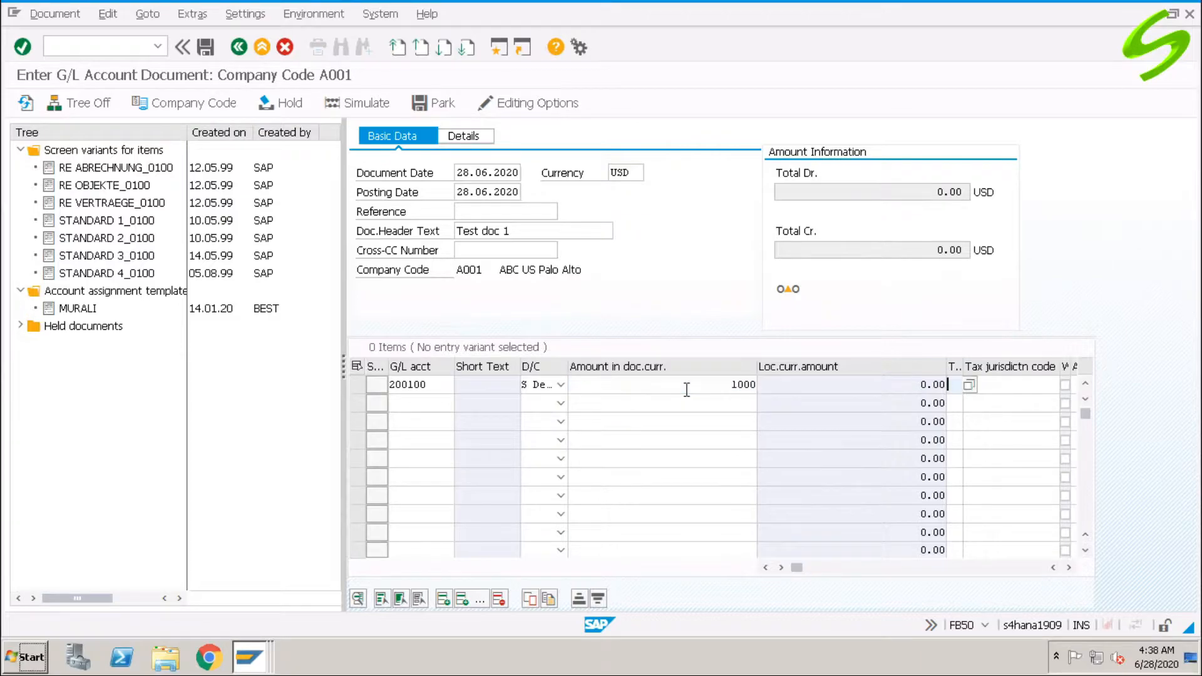
Add line two crediting account 200105 for 1000.
left_click(432, 406)
left_click(462, 405)
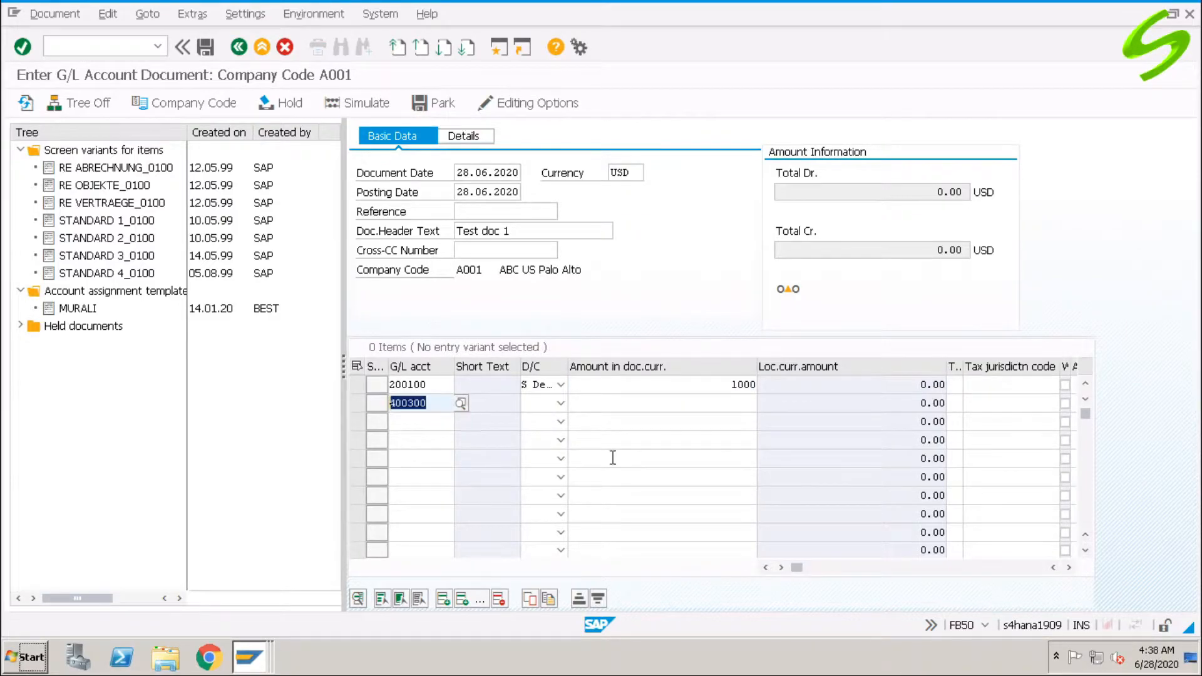
type("200105")
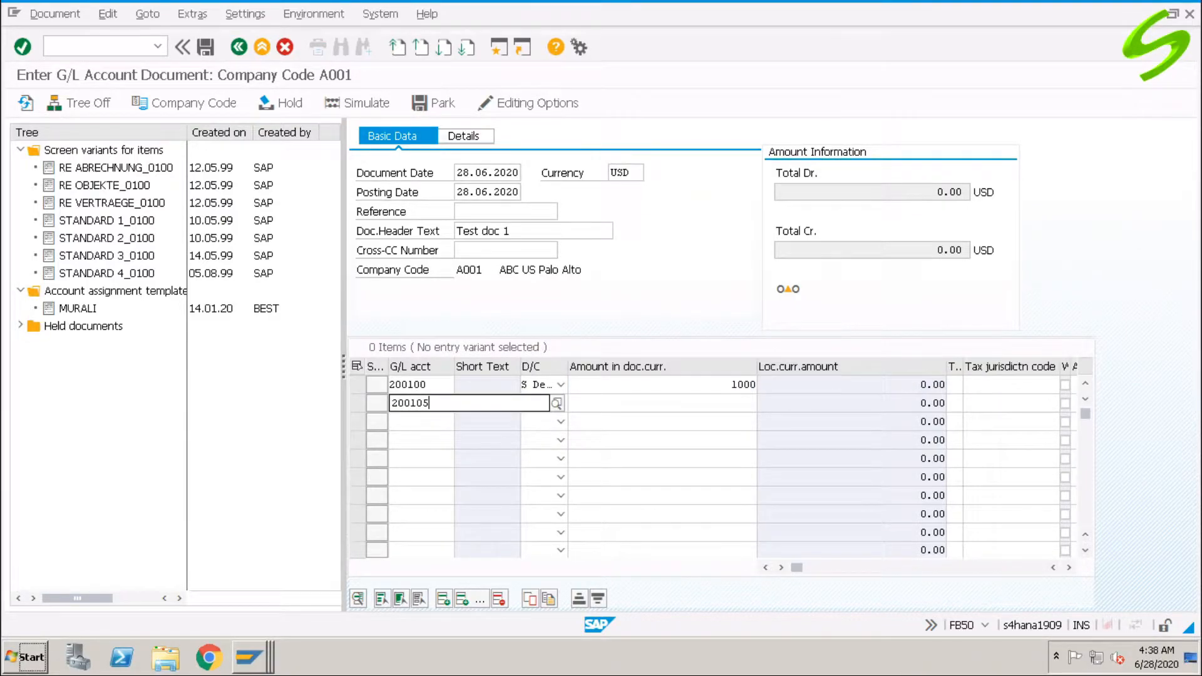
key("Tab")
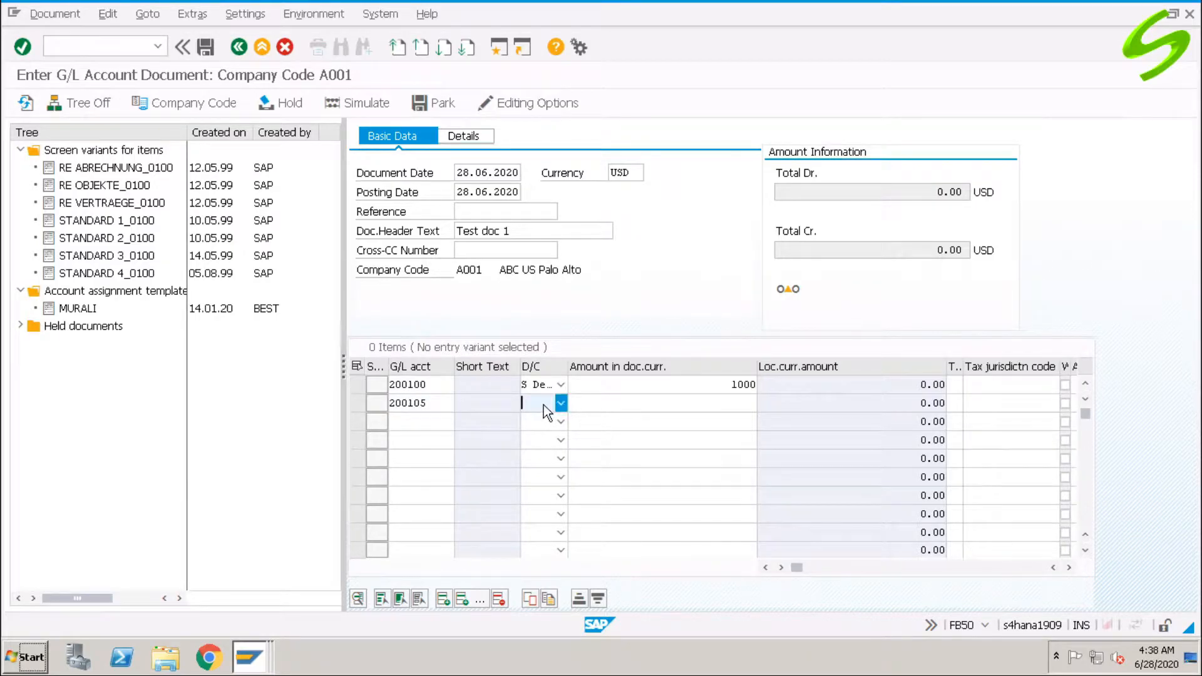
type("h")
left_click(716, 404)
type("1000")
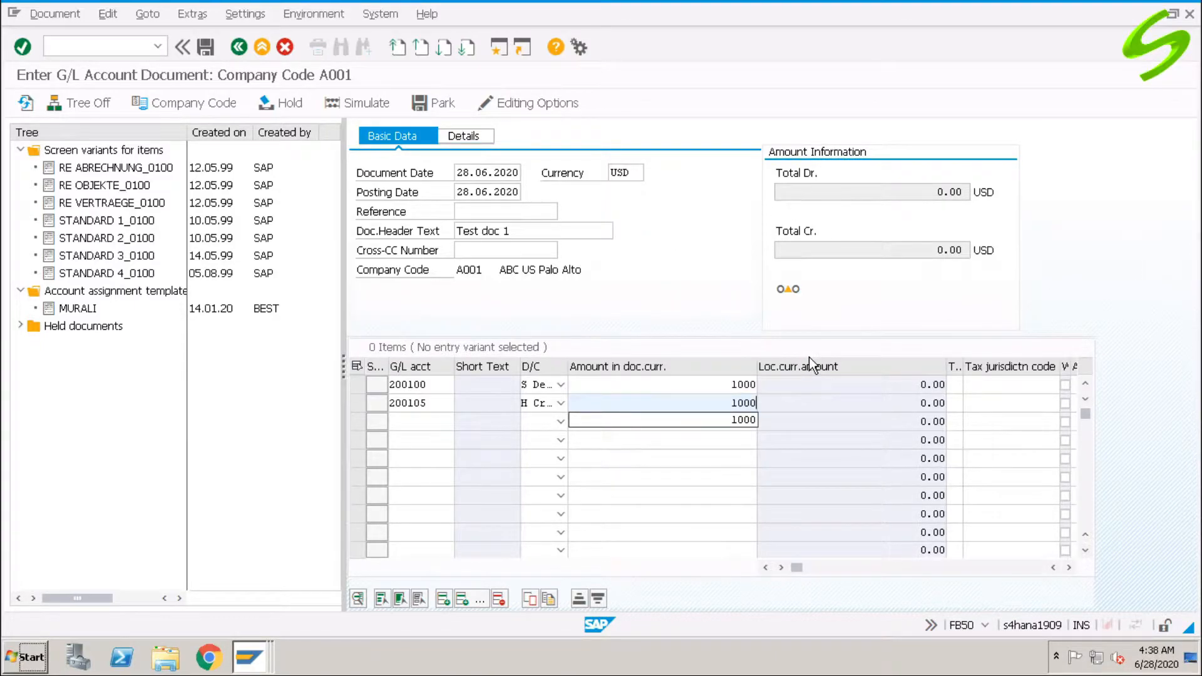
key("Return")
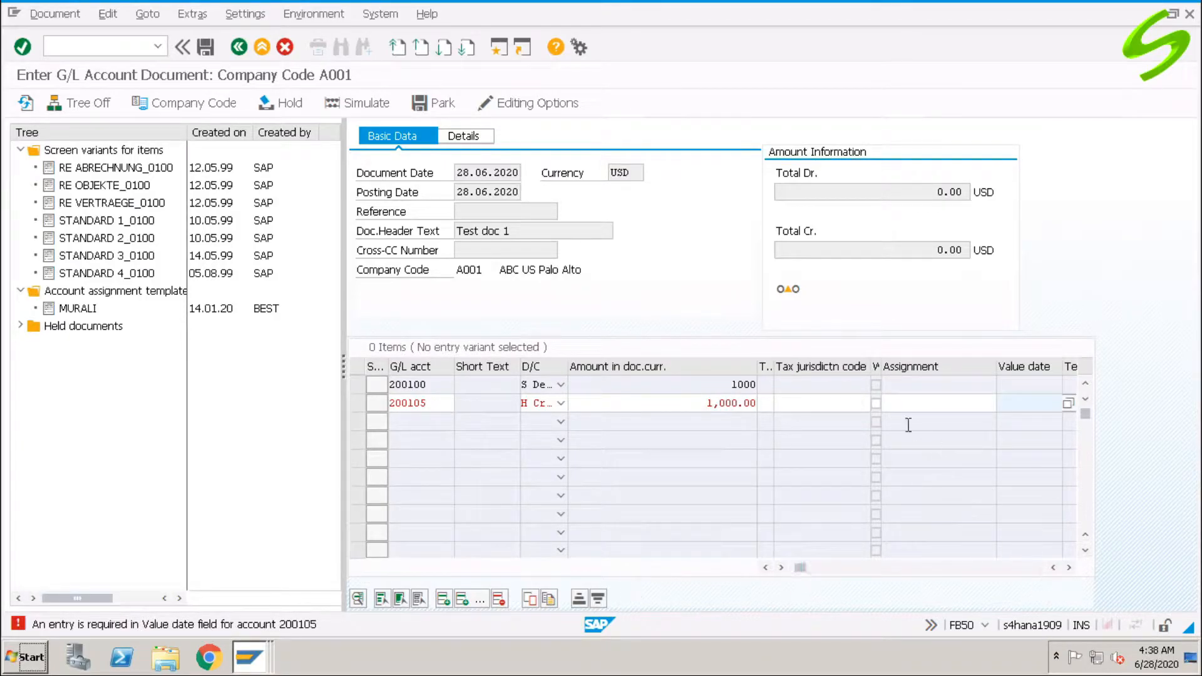
Set value date 28.06.2020 on the second line from the calendar.
left_click(1069, 568)
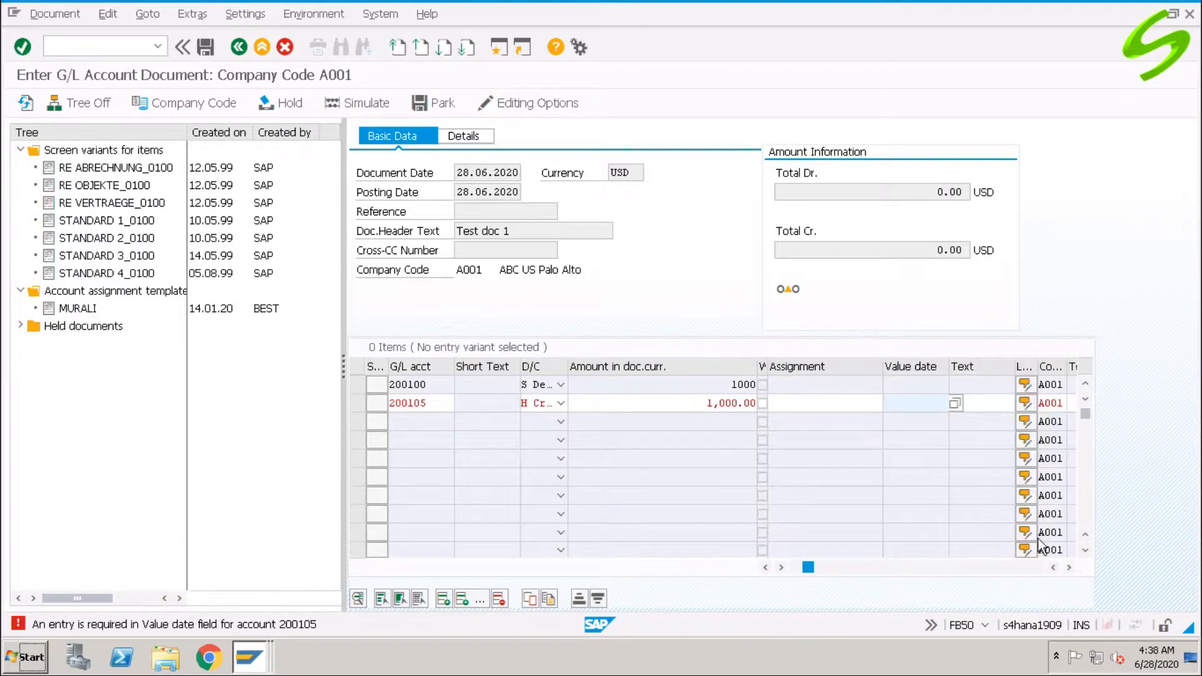
left_click(955, 403)
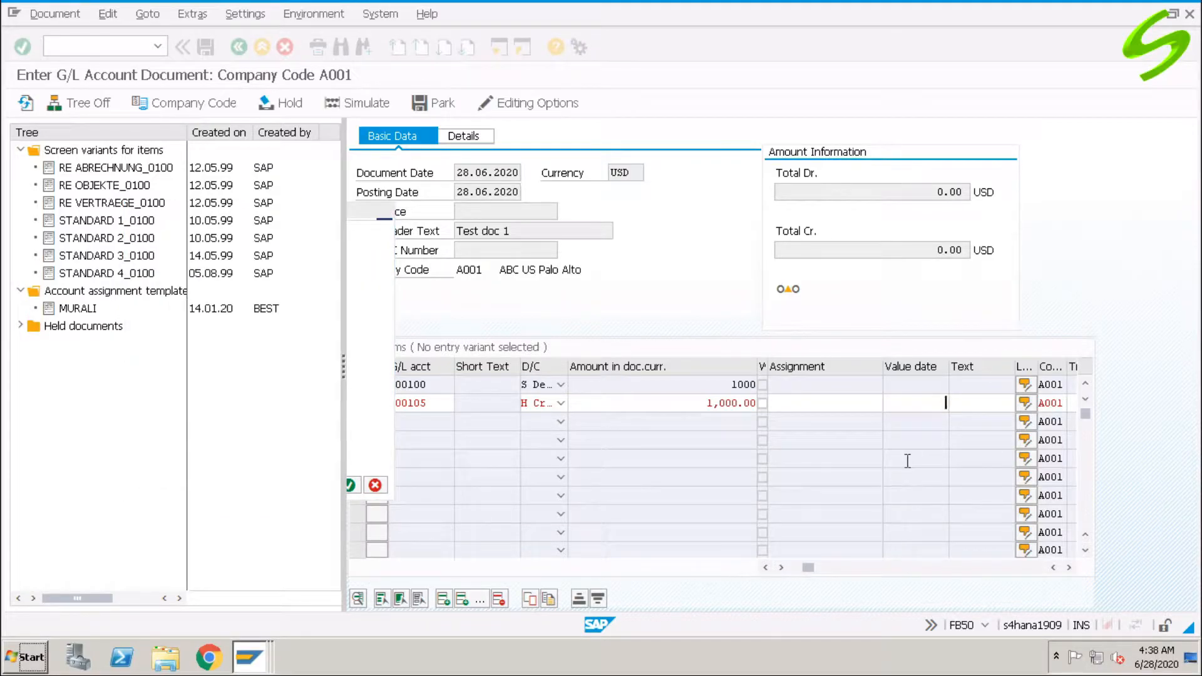
key("Return")
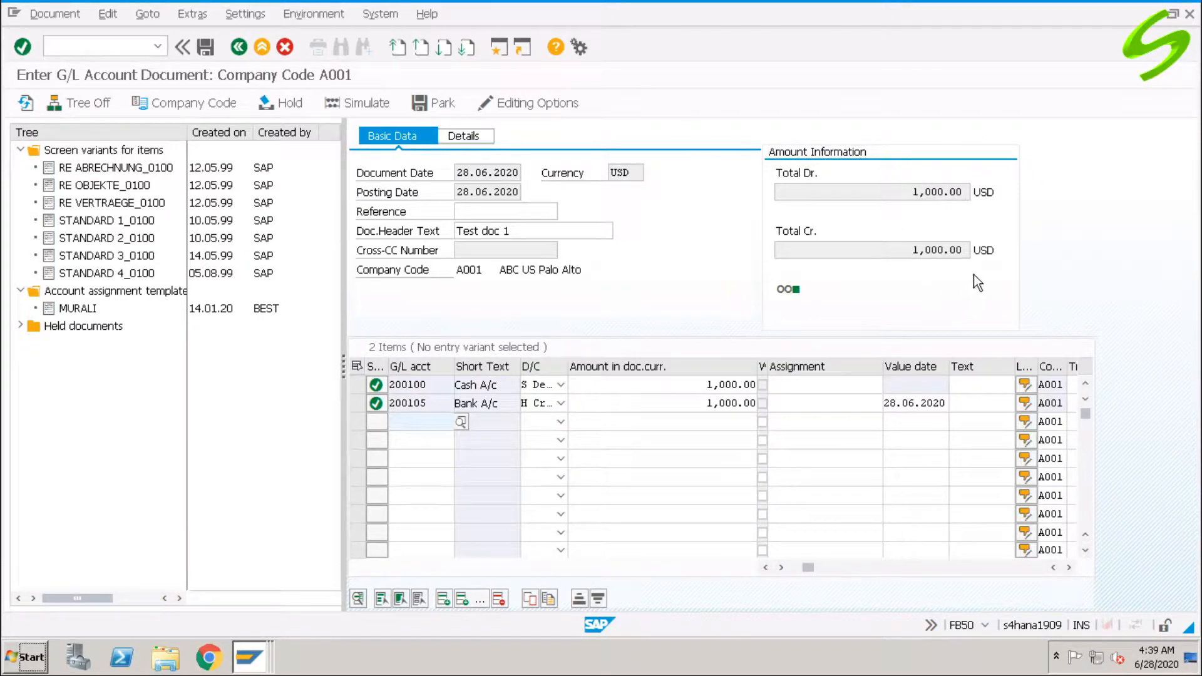
Review the Cash/Bank lines and Details tab, then post the document as 100000002.
mouse_move(797, 291)
left_click(432, 385)
left_click(437, 402)
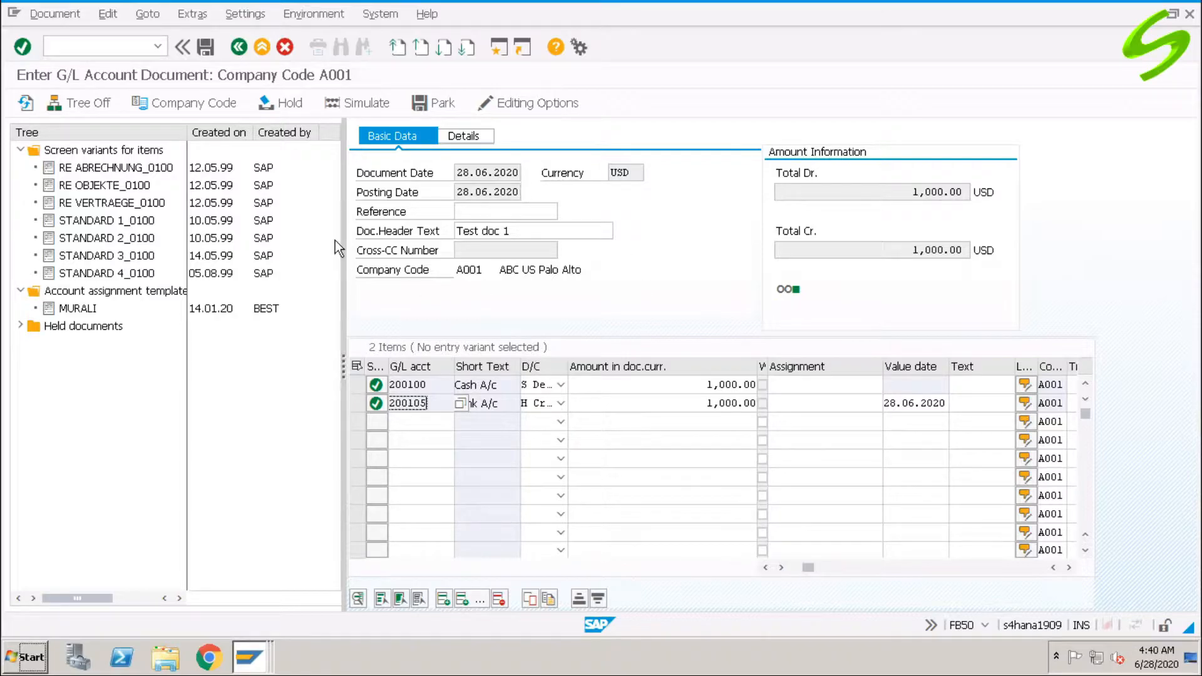
left_click(465, 135)
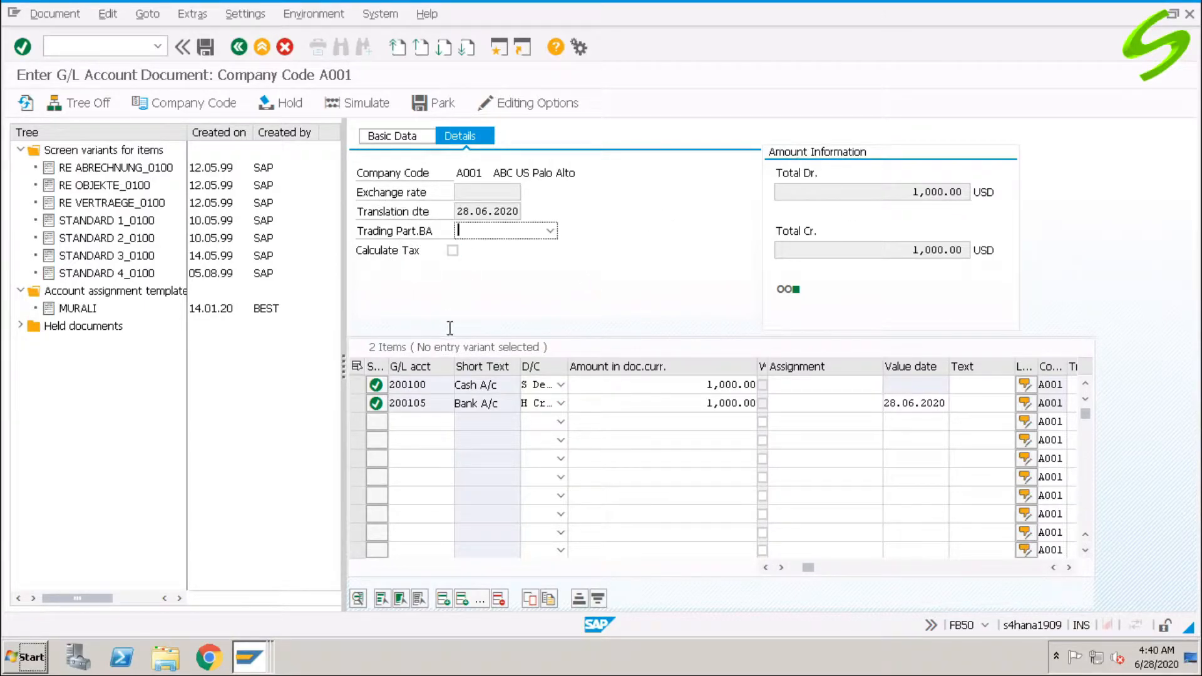
left_click(392, 136)
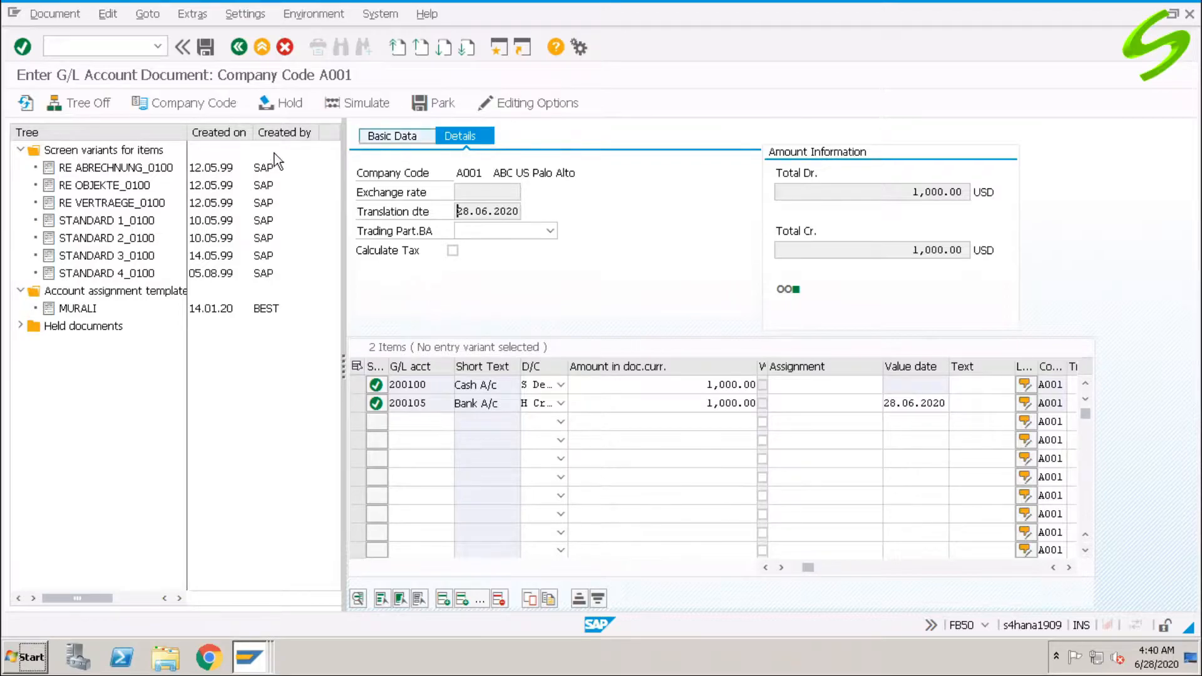
left_click(206, 47)
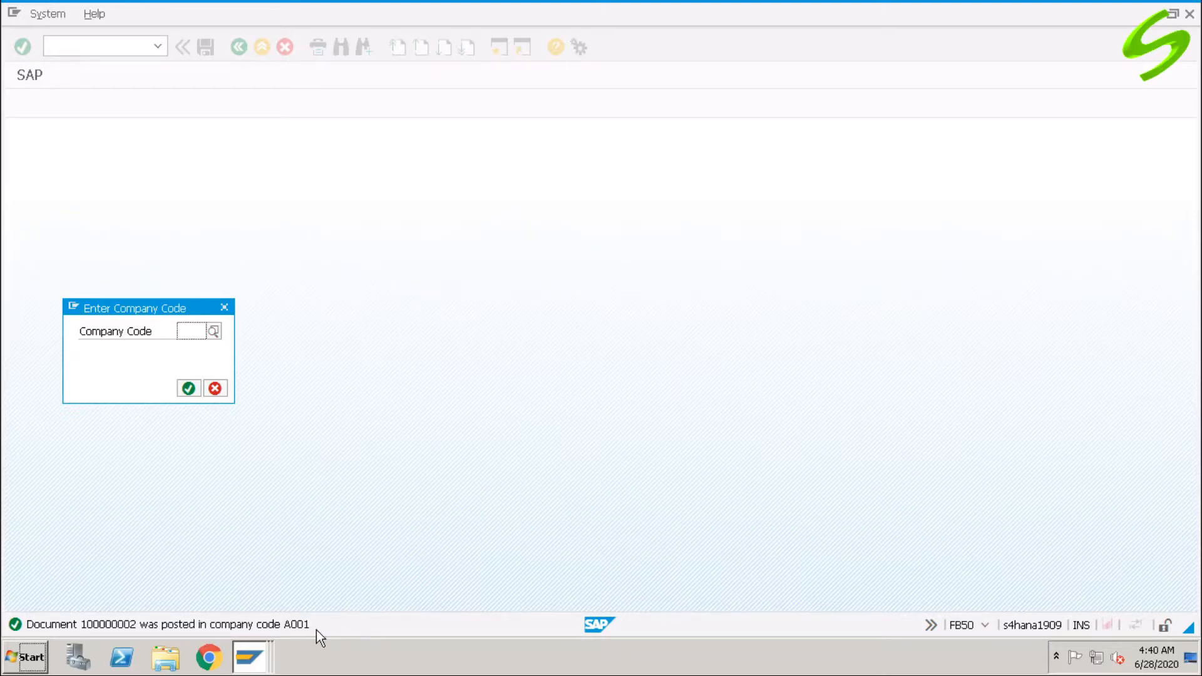
Confirm company code A001 and switch to displaying an existing document.
left_click(196, 335)
left_click(193, 342)
left_click(187, 389)
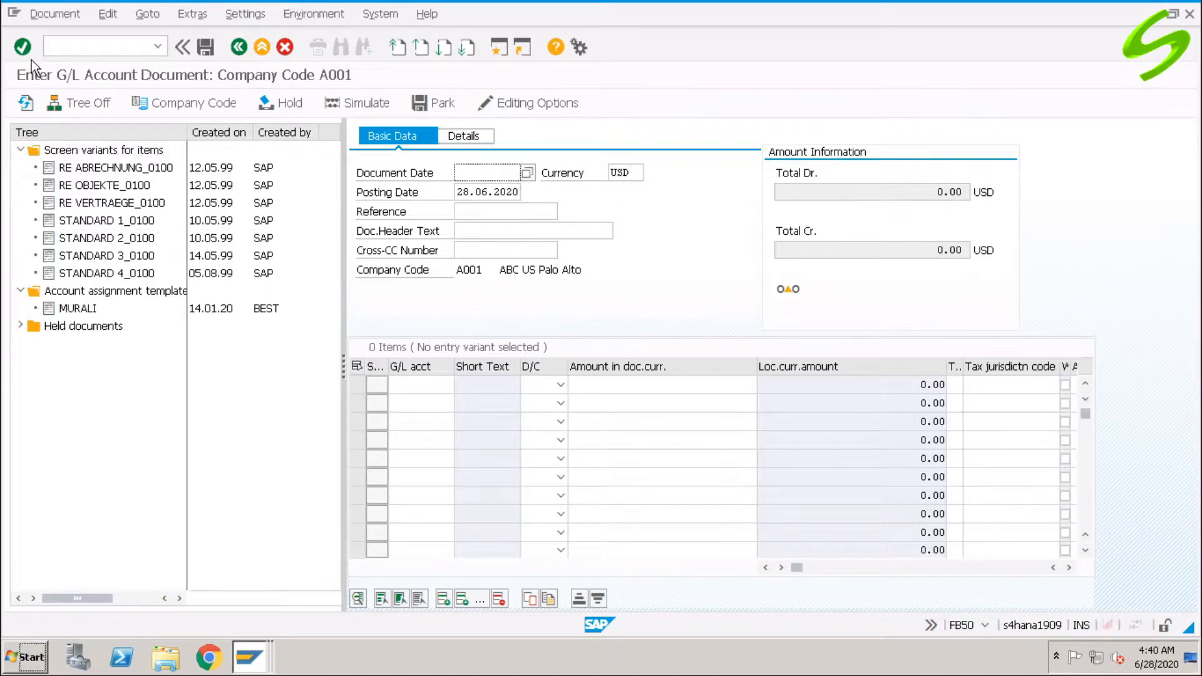
left_click(54, 16)
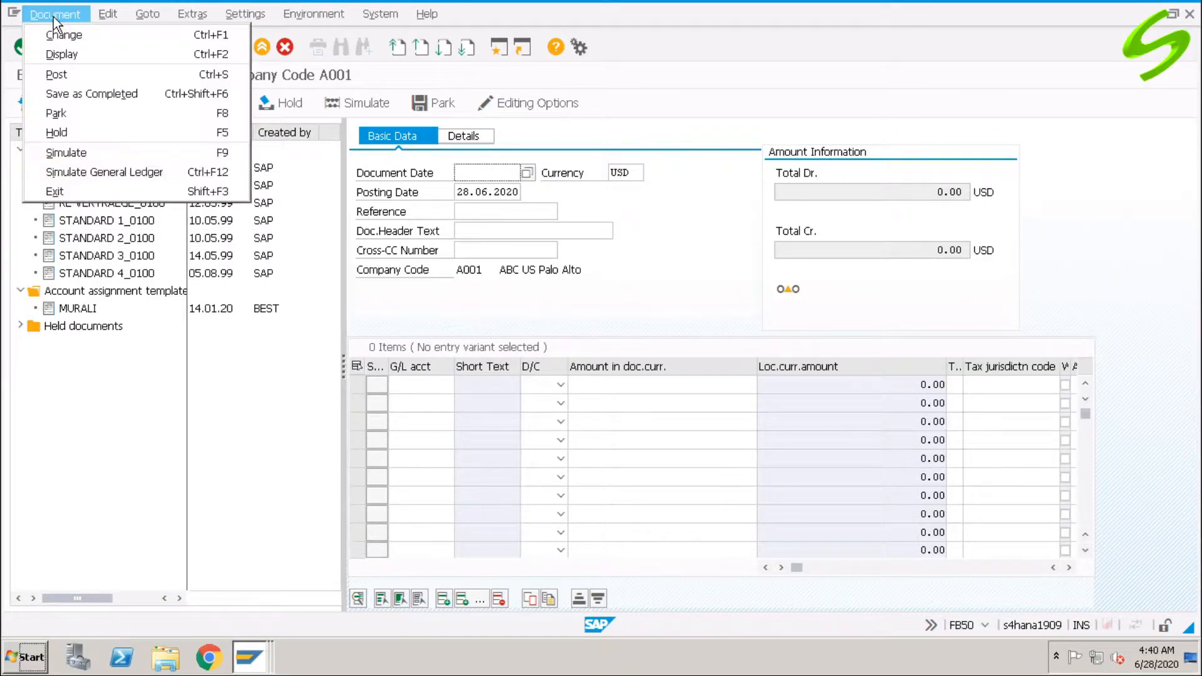
left_click(87, 54)
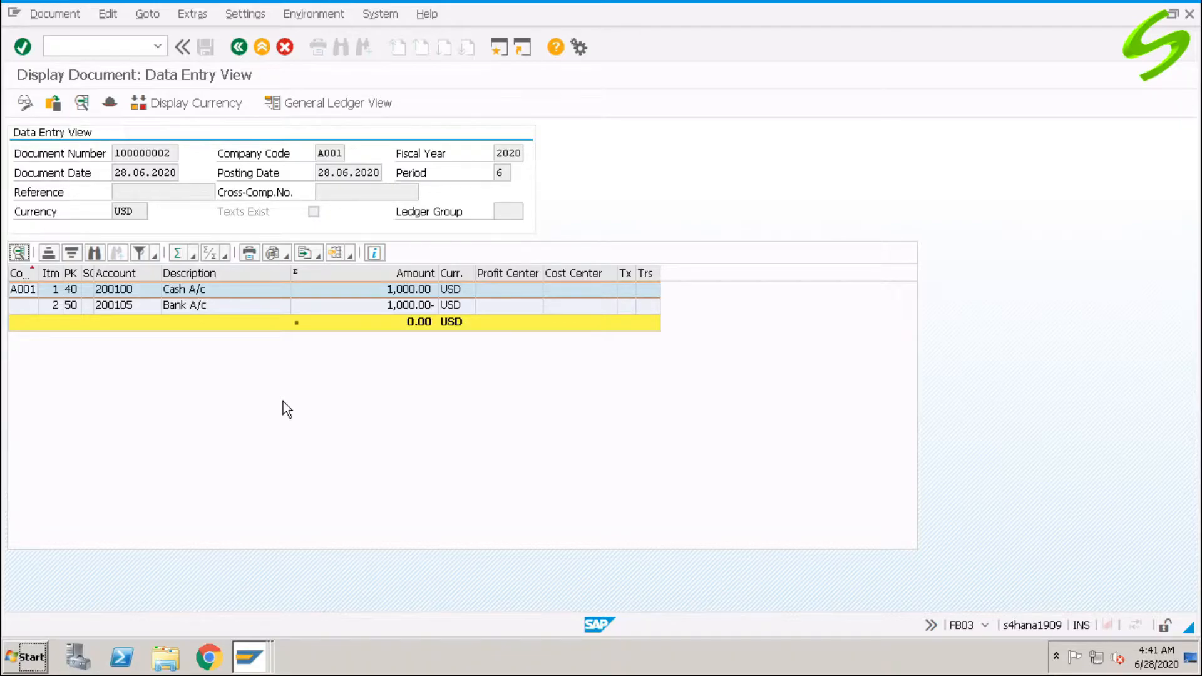
key("Tab")
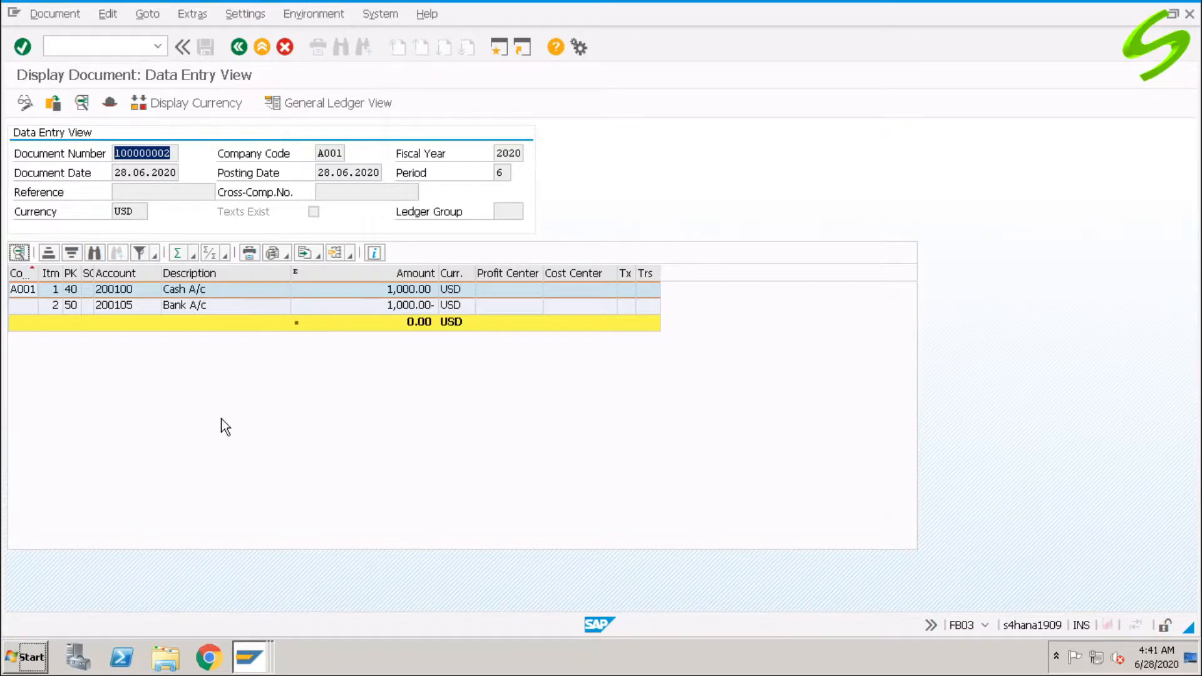
Display document 100000002 for fiscal year 2020 in FB03.
key("ctrl+/")
type("/nf")
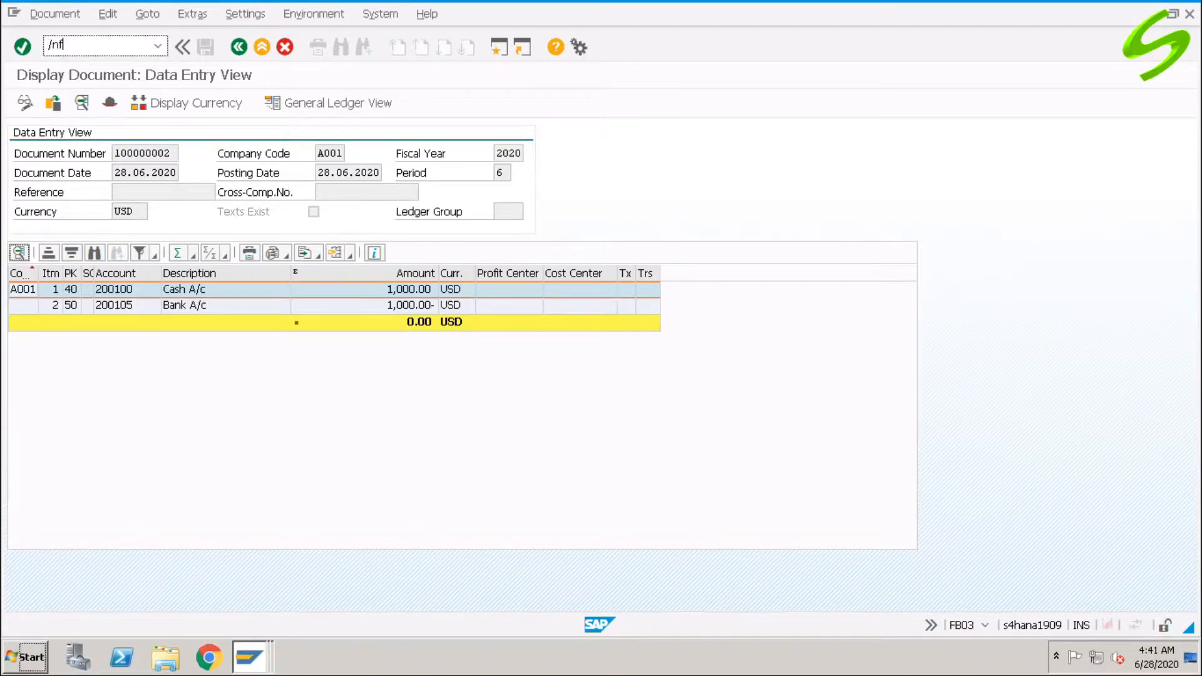
type("b03")
key("Return")
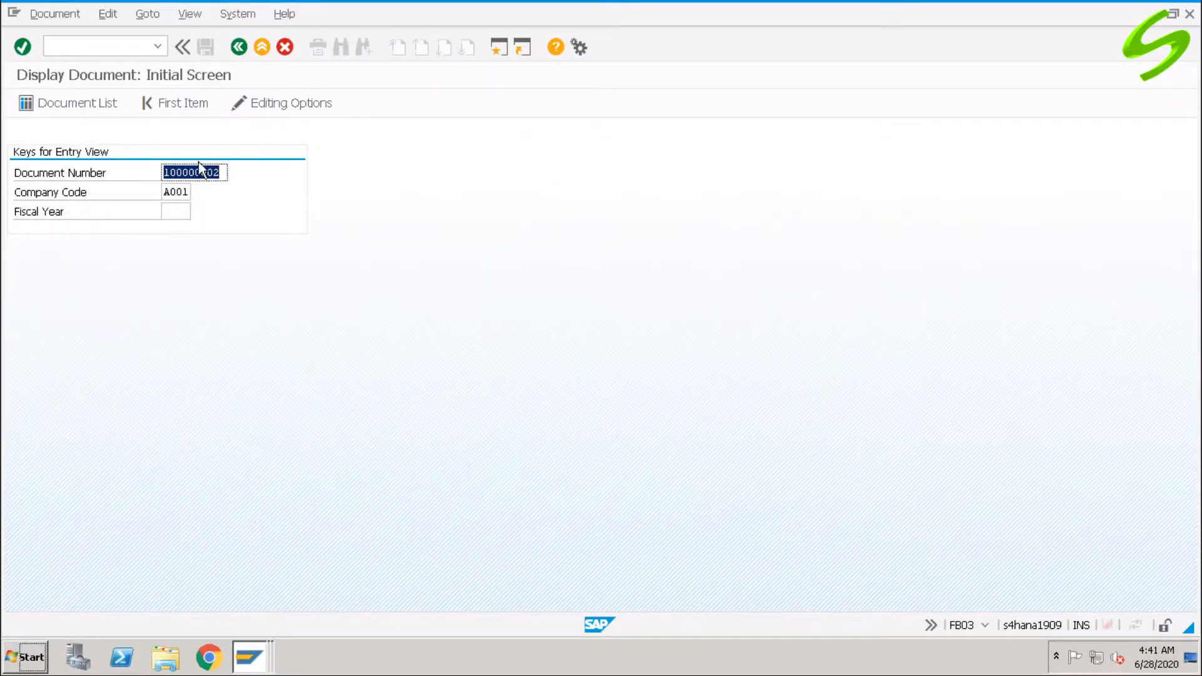
left_click(187, 212)
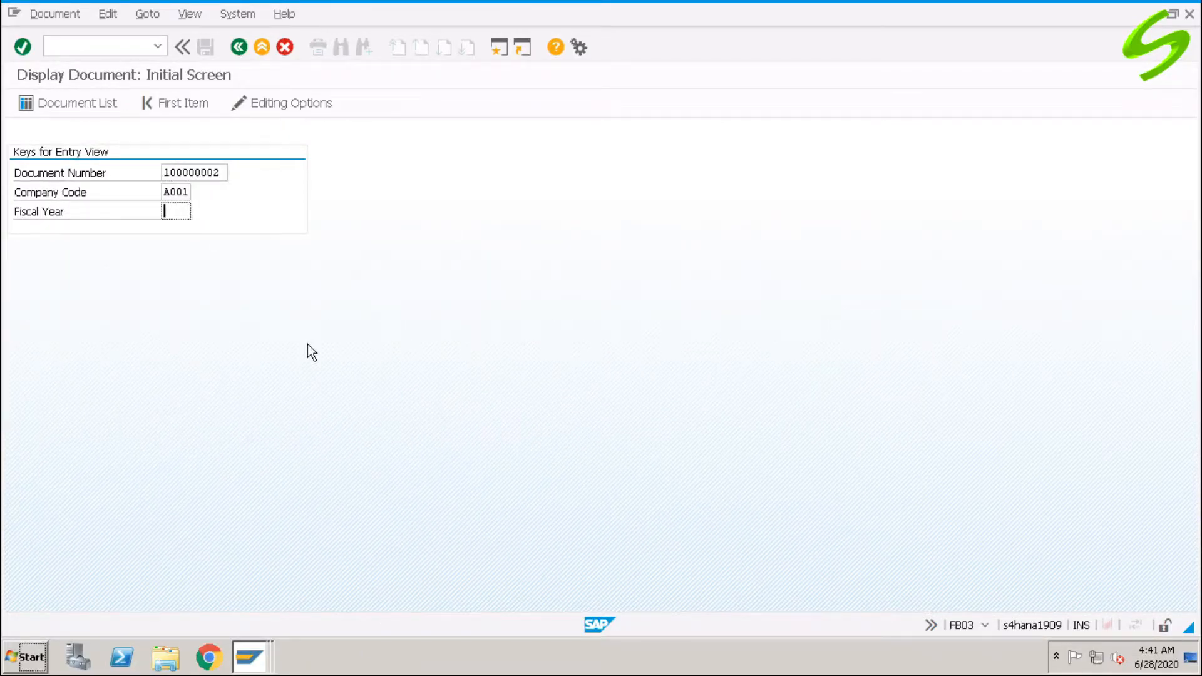
type("2020")
key("Return")
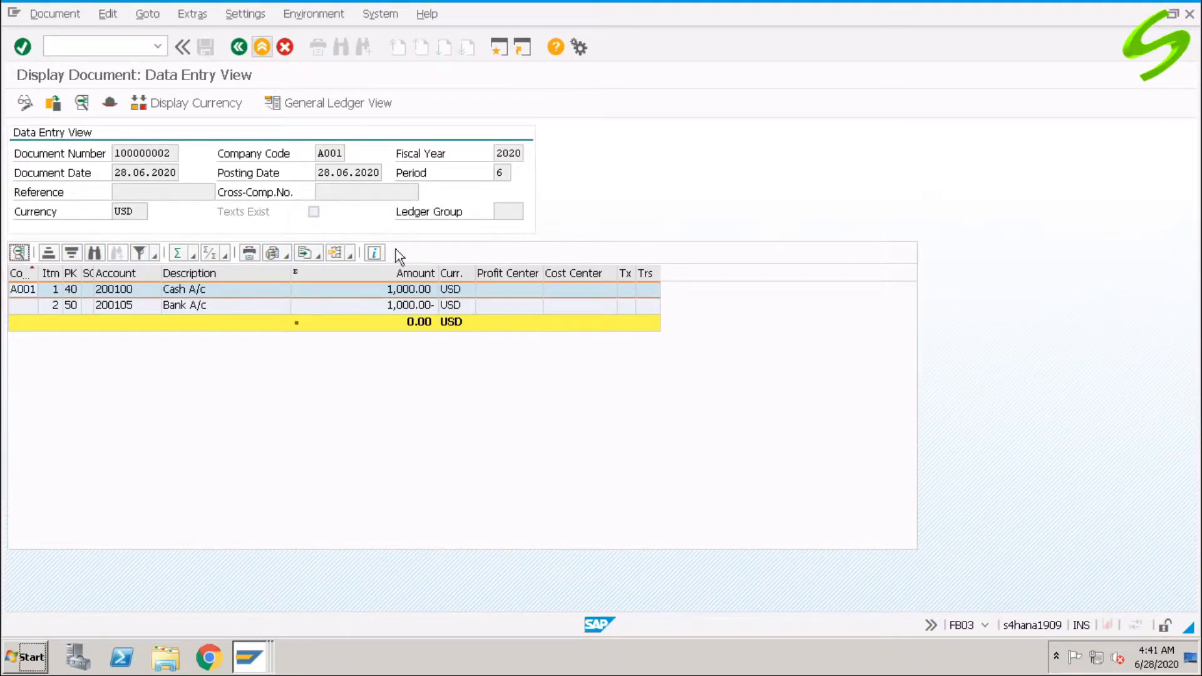
Open the F-02 G/L account posting header screen with /nf-02.
left_click(128, 48)
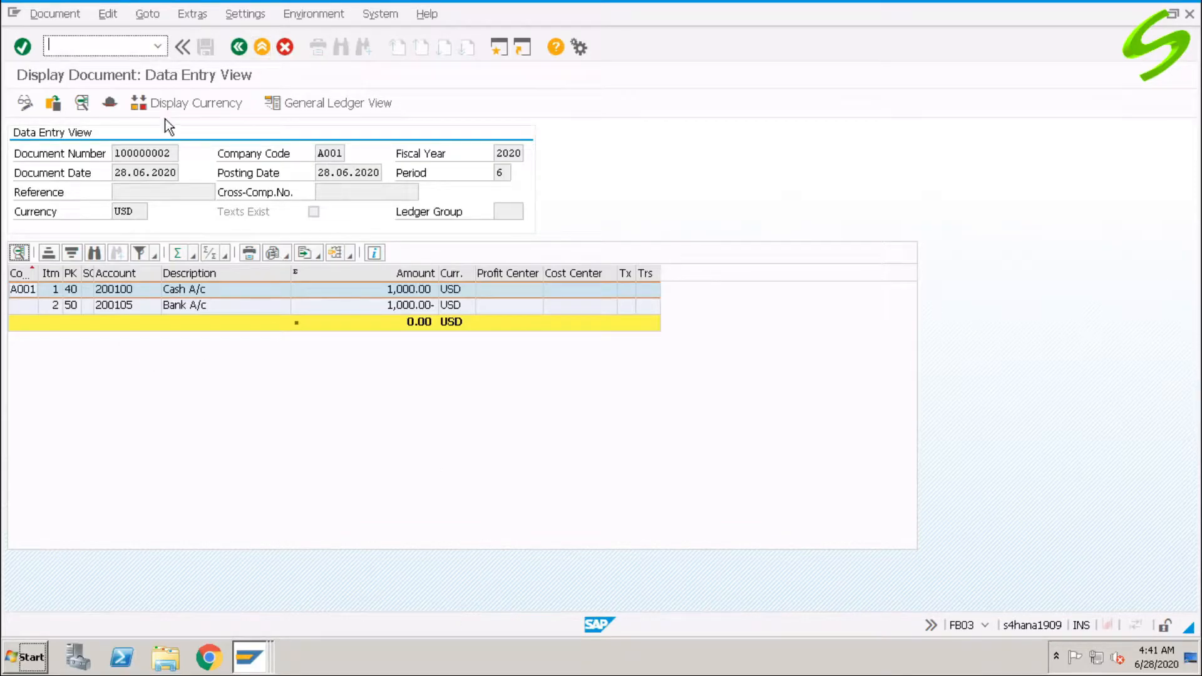
type("/nf-02")
key("Return")
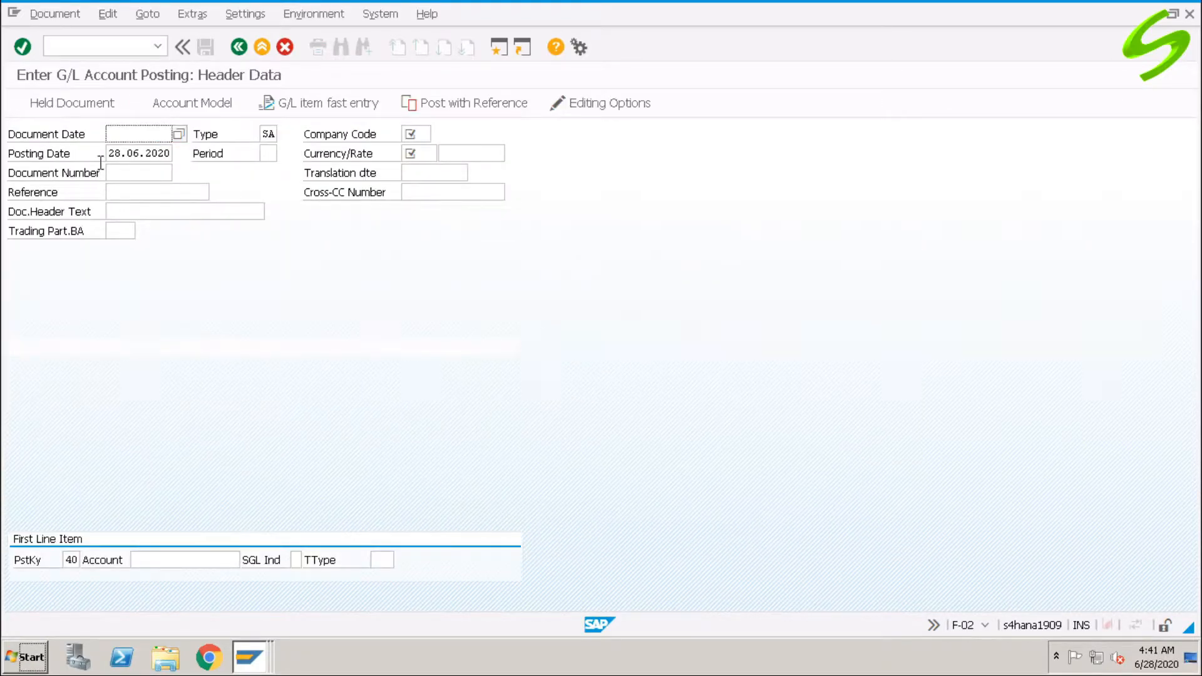
Fill the header: document date 28.06.2020, company code A001, currency USD, header text 'Test doc 2'.
left_click(139, 134)
left_click(133, 150)
key("Tab")
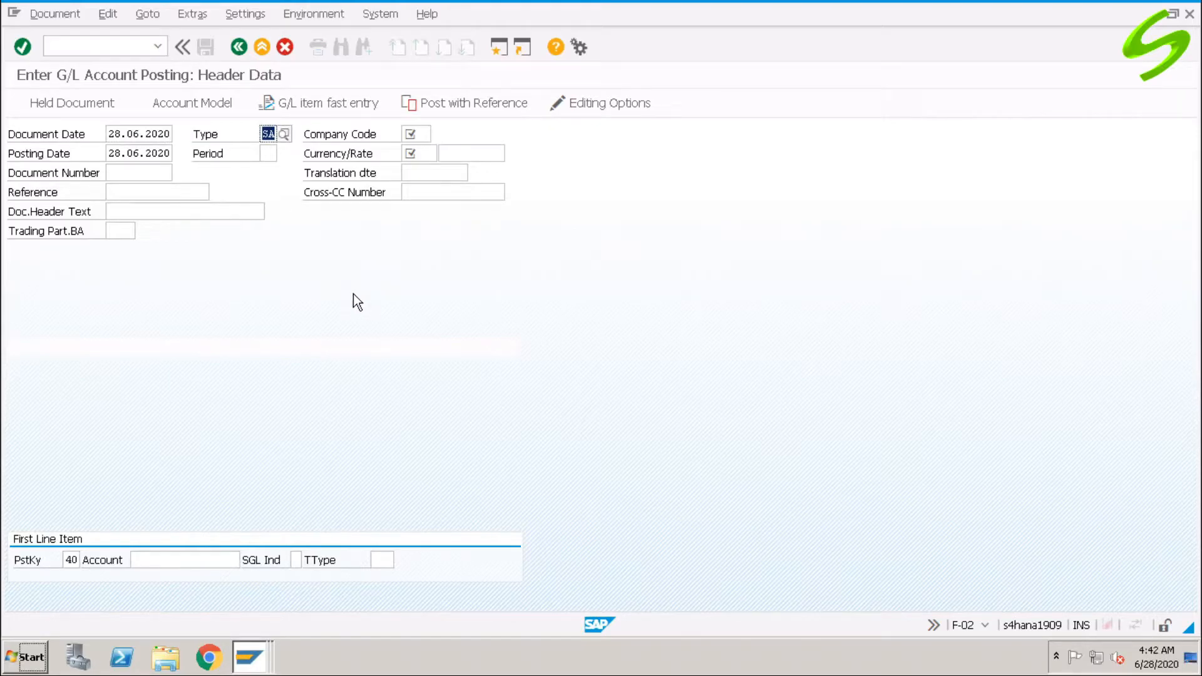
key("Tab")
type("a001")
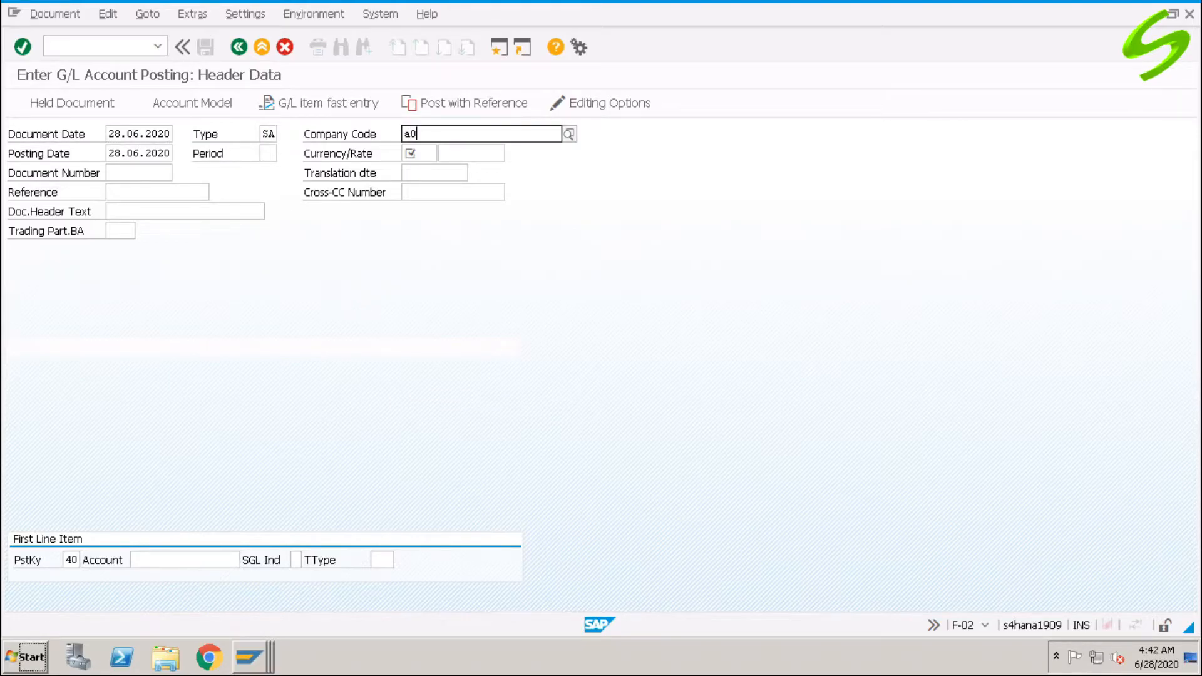
key("Return")
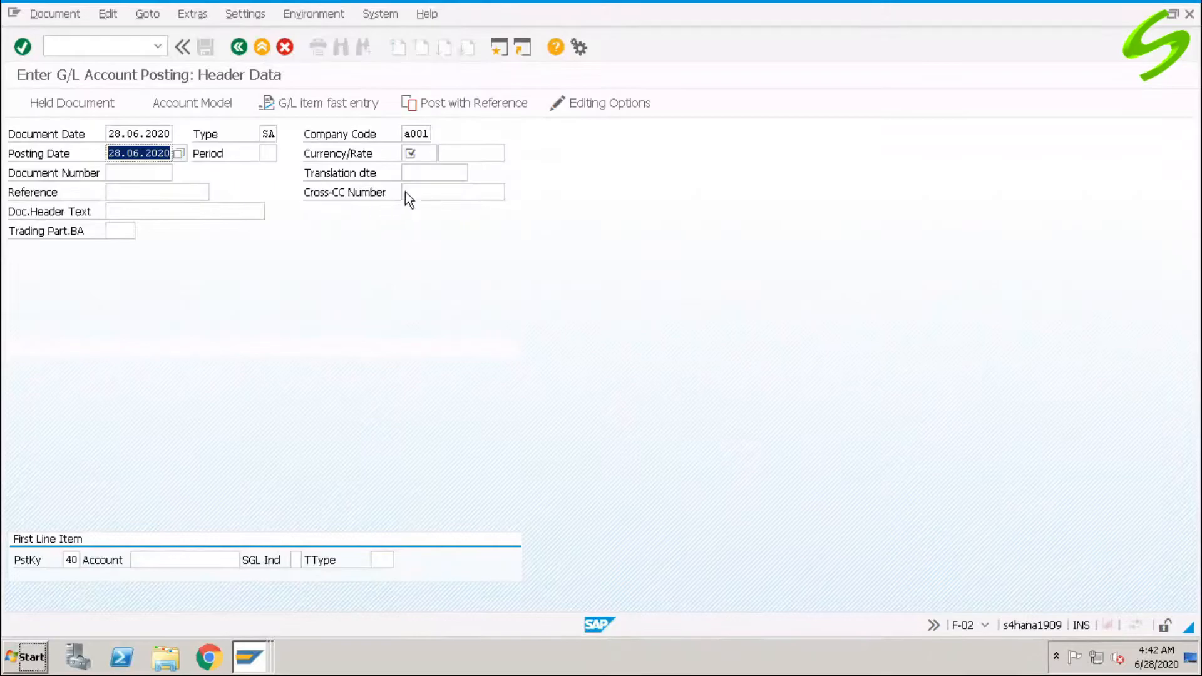
left_click(429, 156)
type("usd")
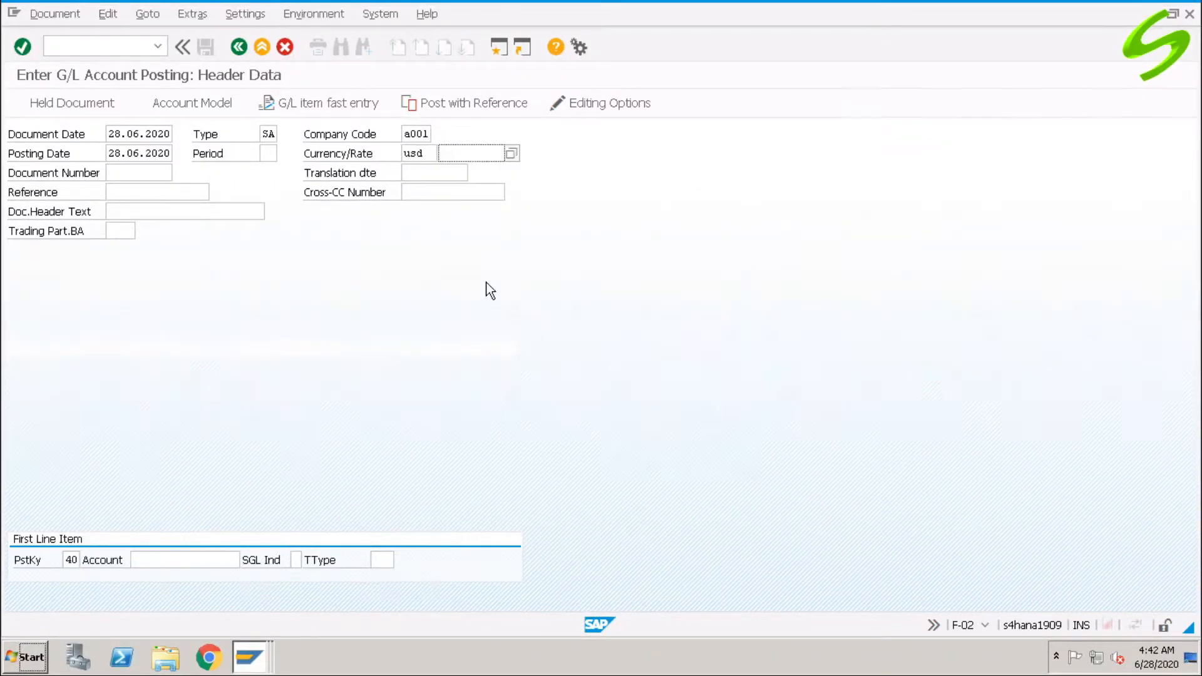
left_click(157, 211)
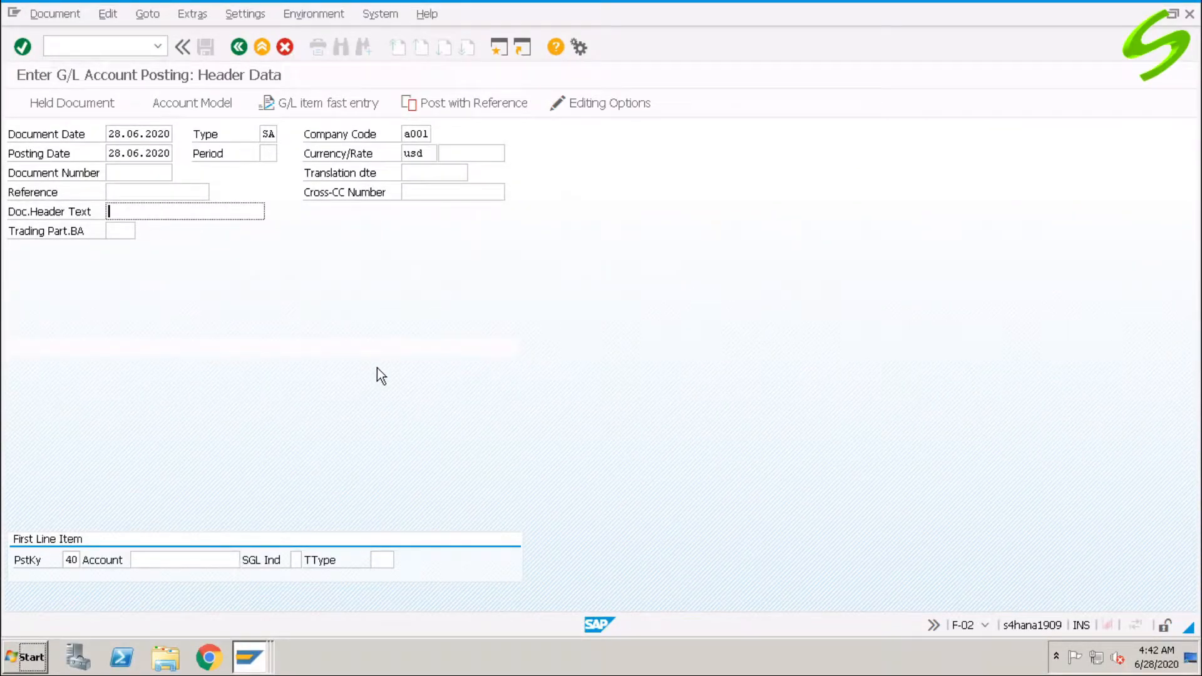
type("Test doc 2")
Start the first line item as a debit to account 200100.
left_click(156, 560)
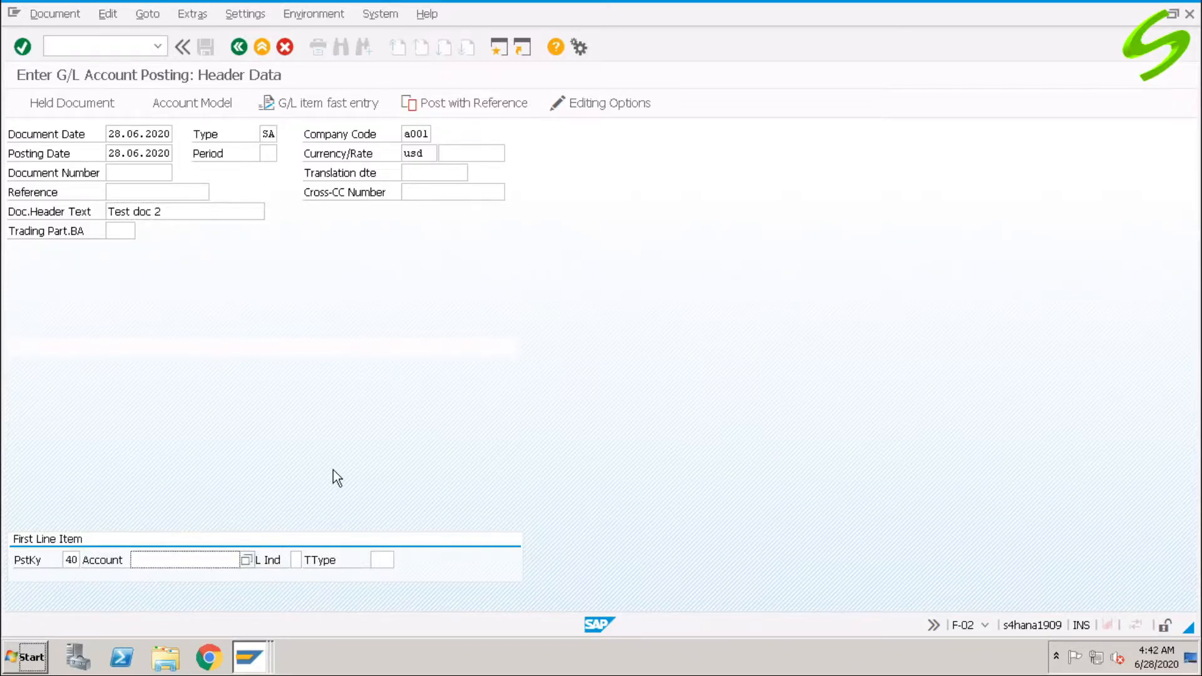
type("200100")
key("Return")
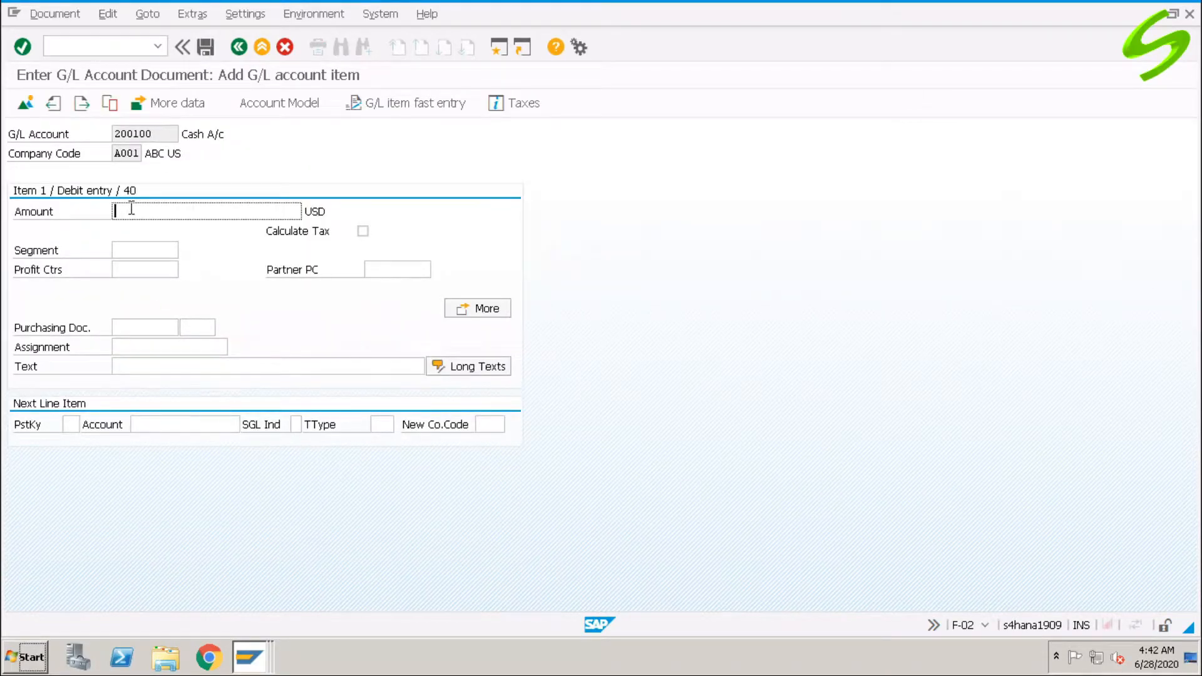
Enter 2000 with text 'Cash withdrawal from bank' on the cash debit; add a posting-key 50 credit to 400300.
type("2000")
left_click(130, 368)
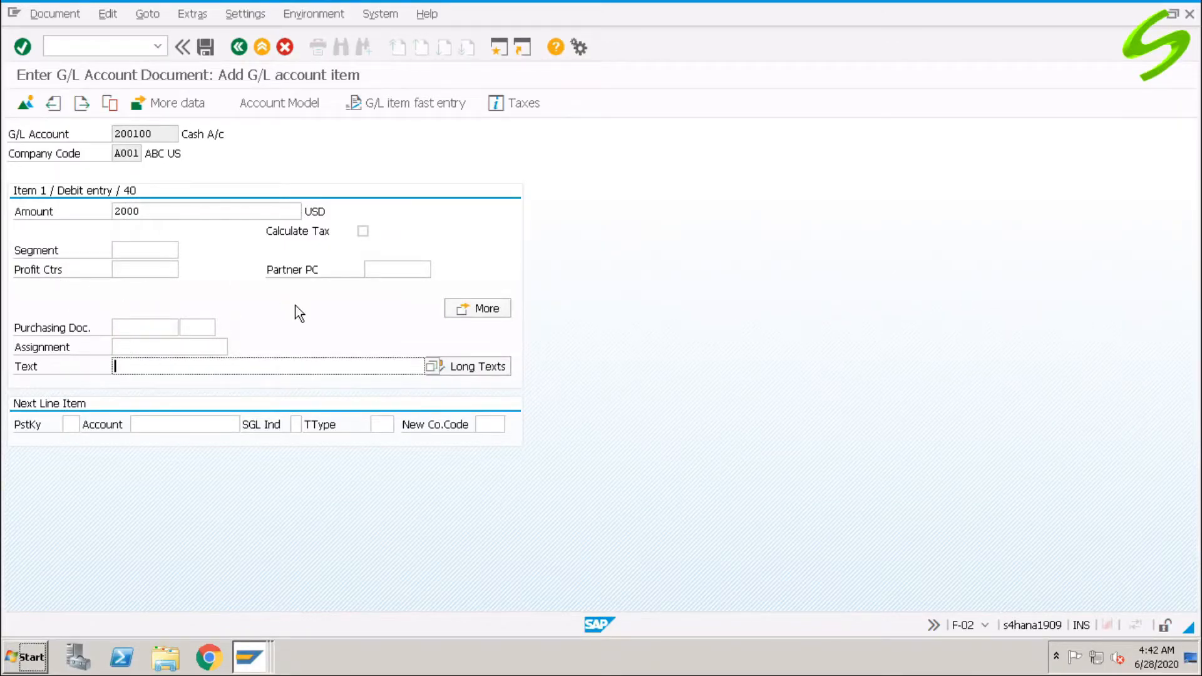
type("Cash withdrawal from bank")
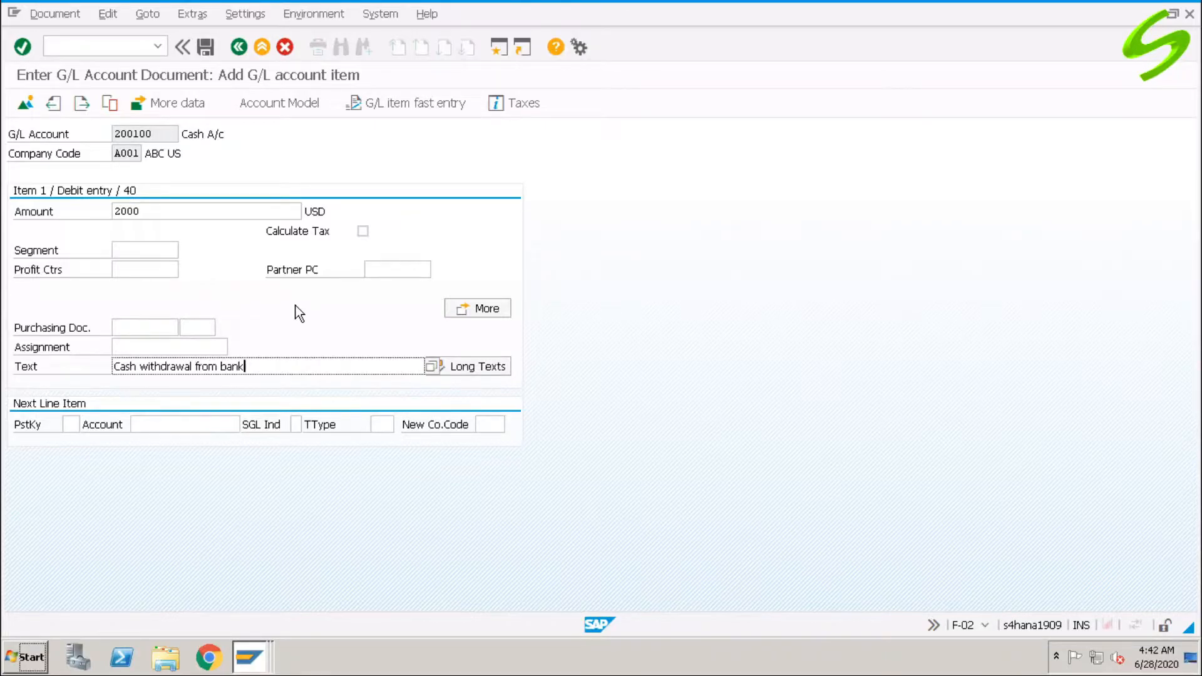
left_click(71, 425)
type("50")
key("Tab")
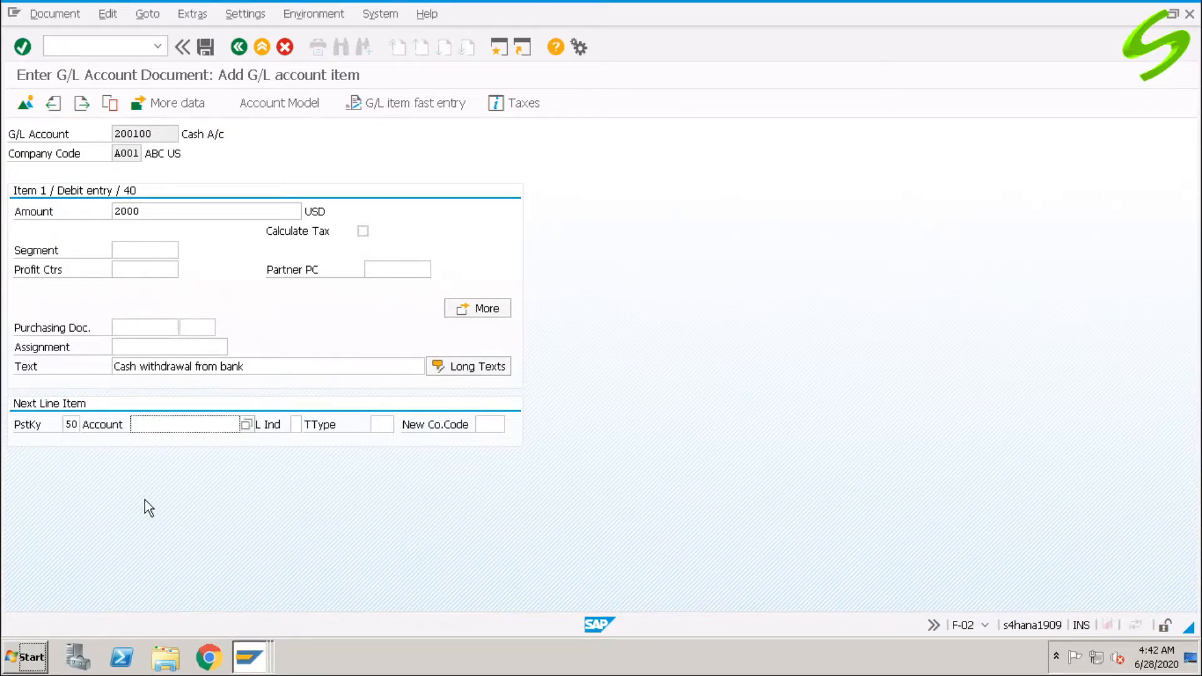
type("40300")
key("Left")
key("Left")
key("Left")
type("0")
key("Return")
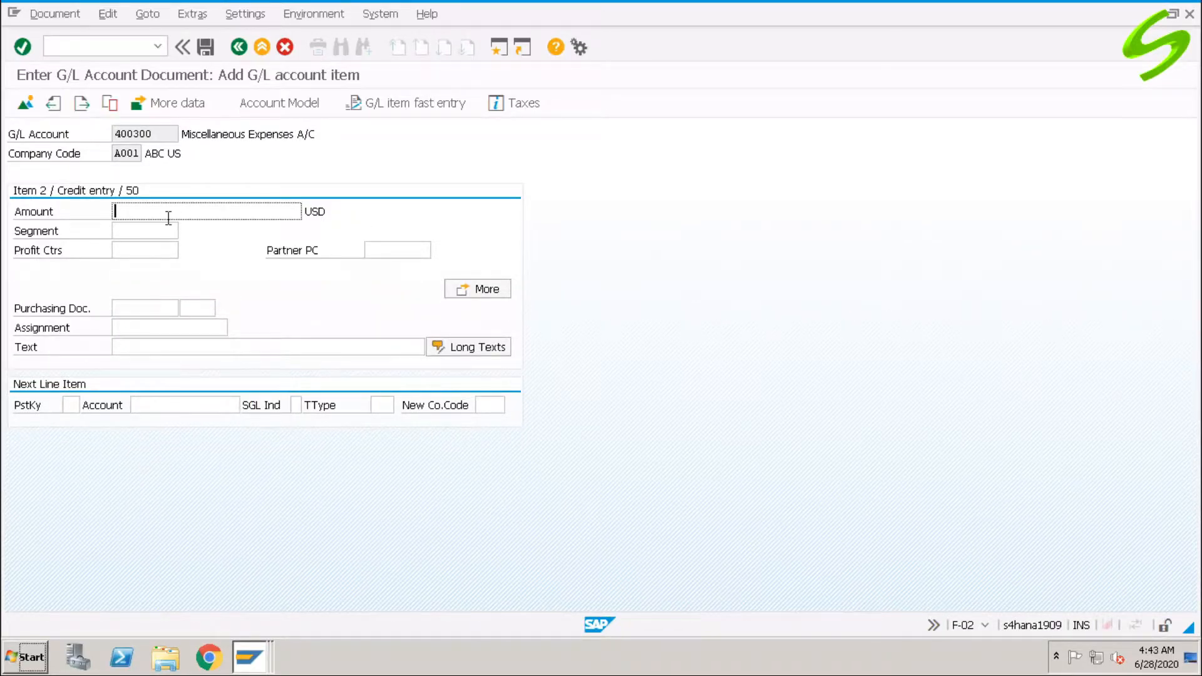
Copy the amount and text into the 400300 credit item using * and +.
type("*")
left_click(144, 347)
type("+")
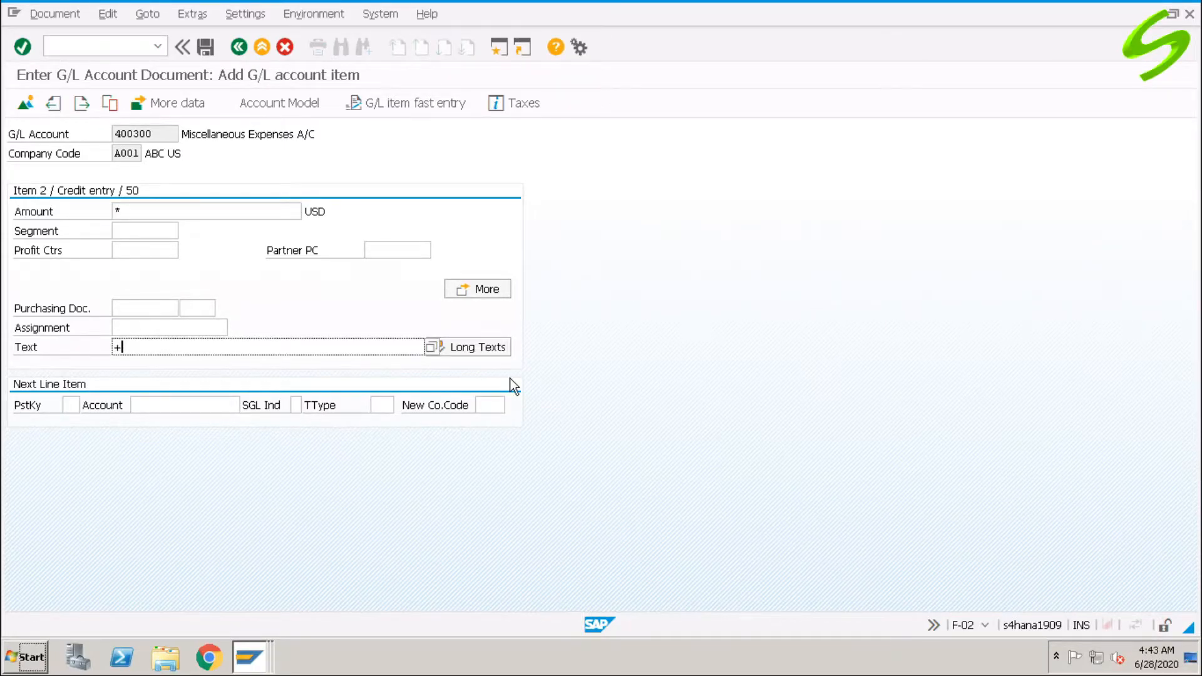
key("Return")
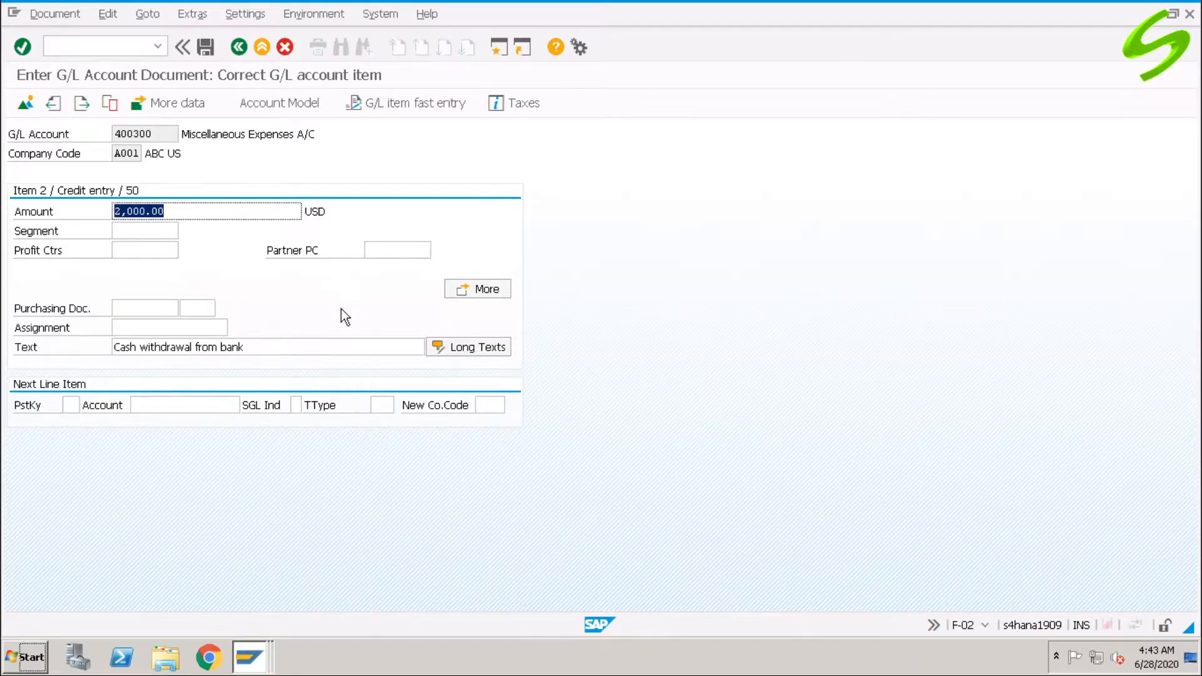
Check the two-line document overview and post the entry as document 100000003.
left_click(24, 102)
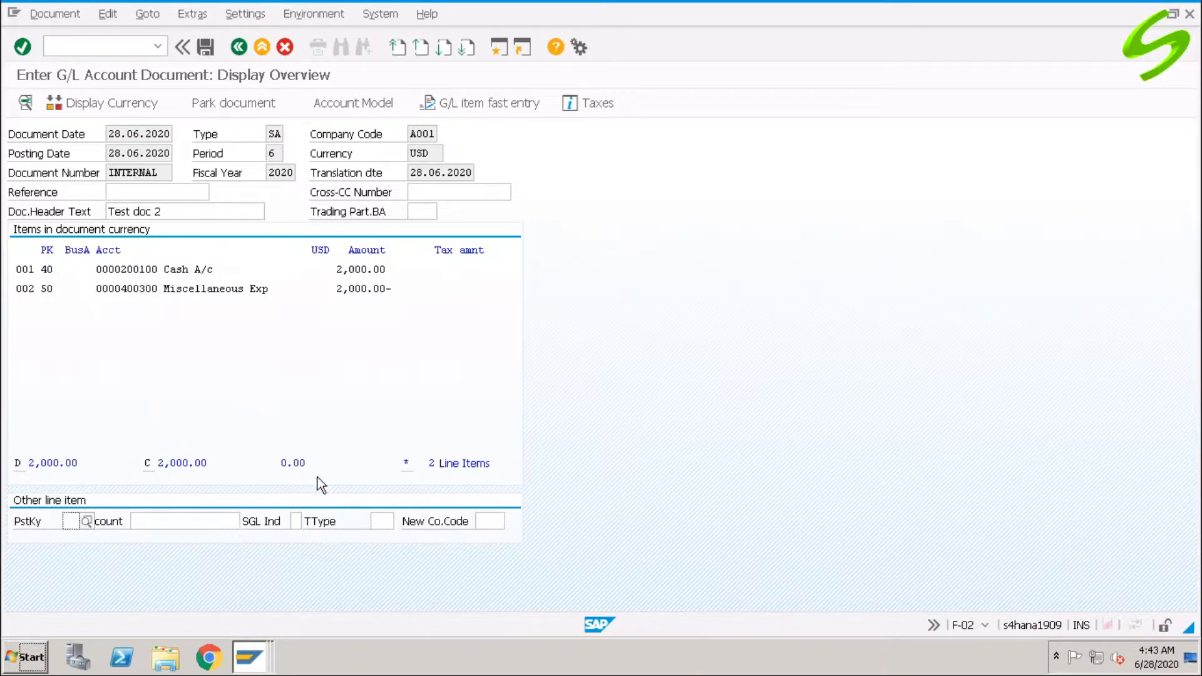
left_click(206, 47)
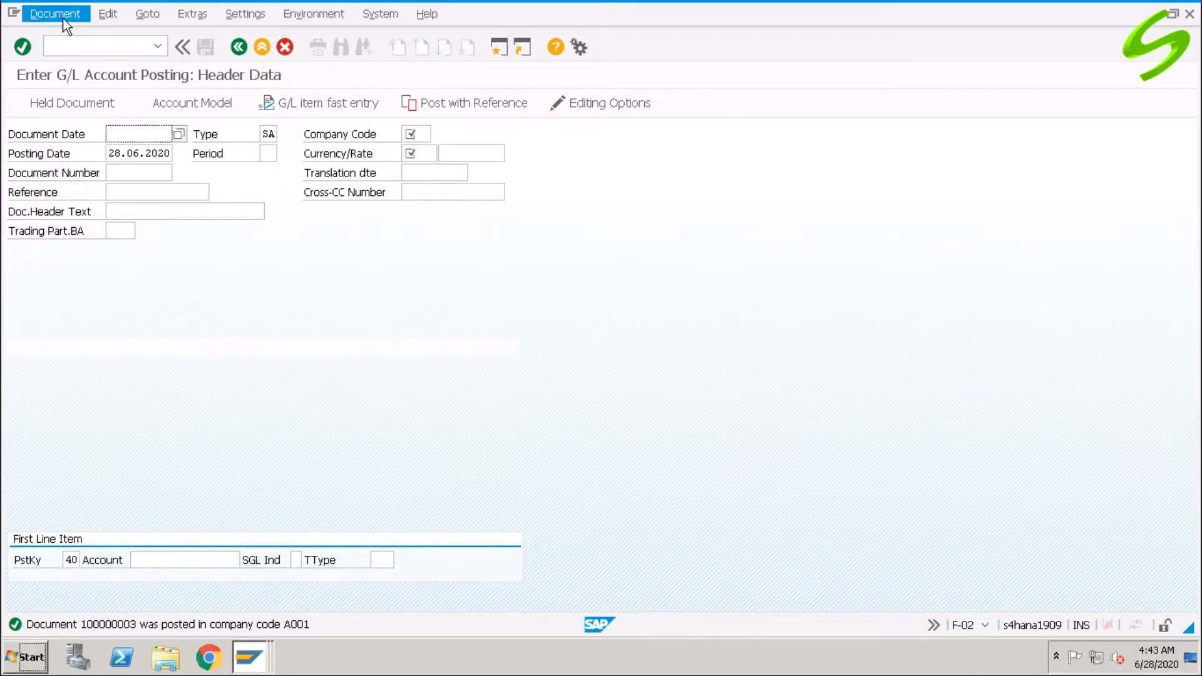
Display the posted document 100000003 in FB03.
left_click(44, 17)
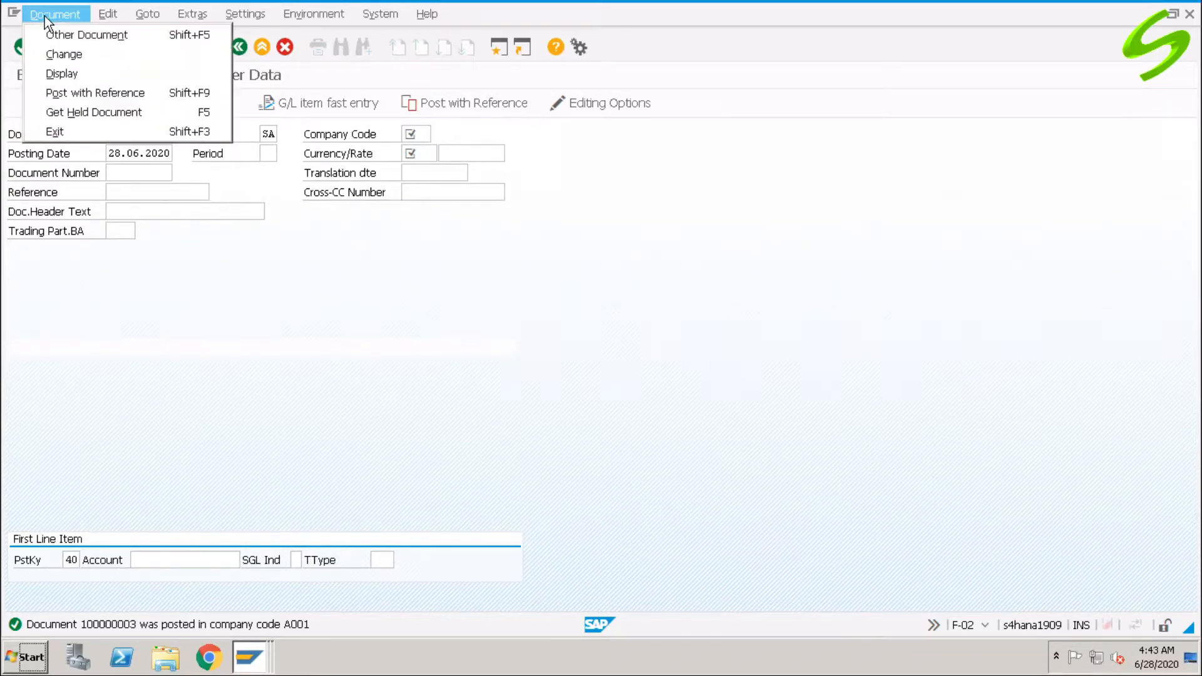
left_click(62, 73)
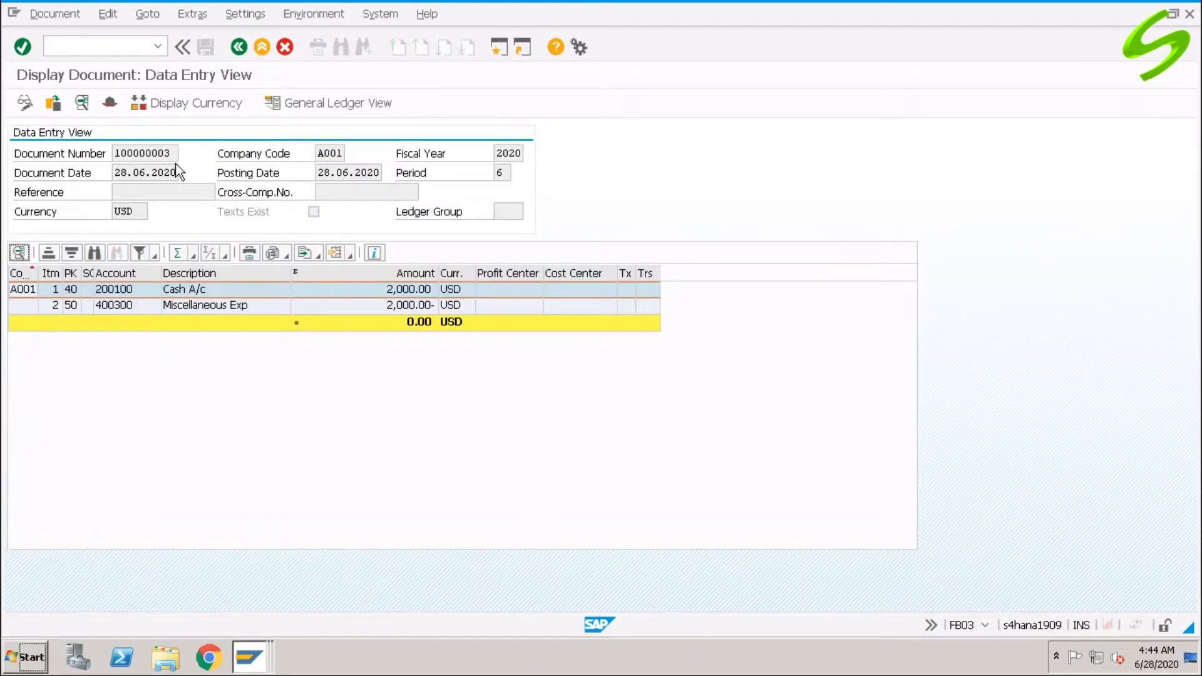
left_click(113, 45)
type("/n")
type("fb03")
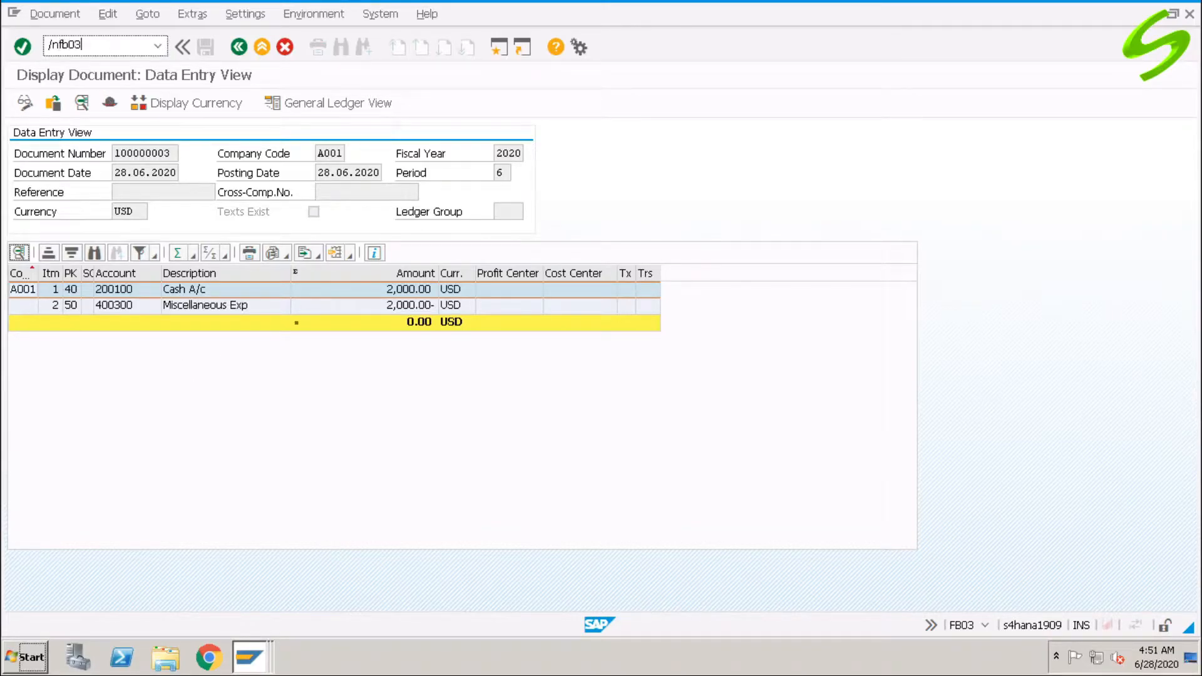
key("Return")
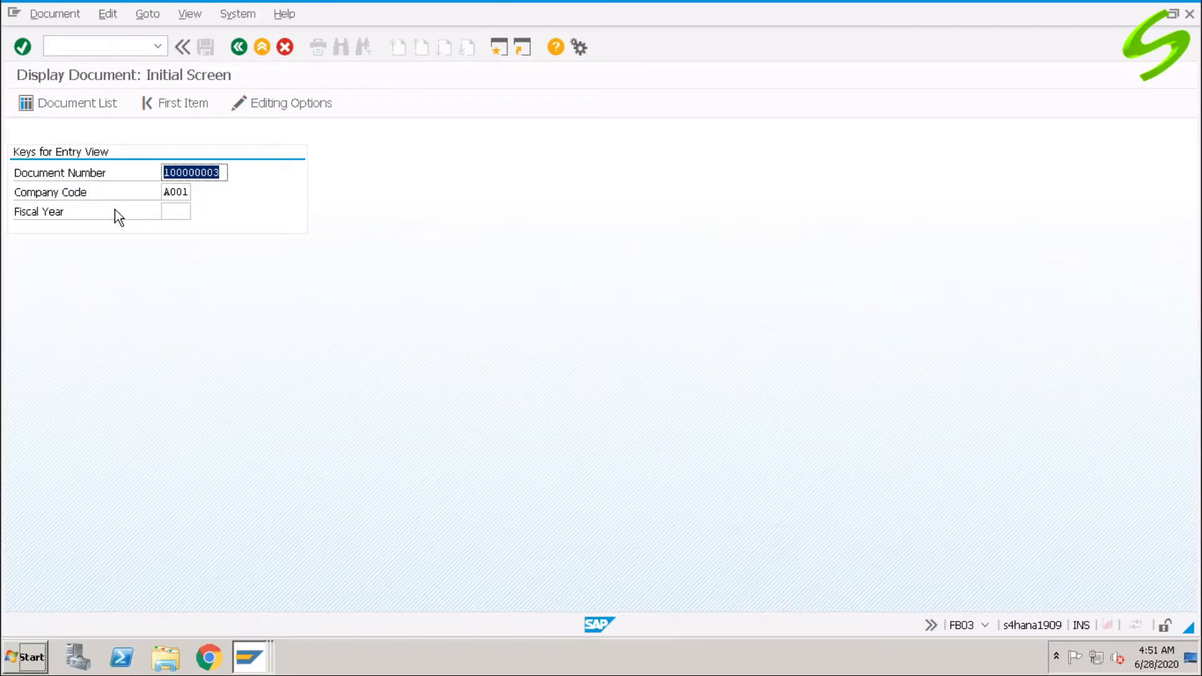
key("Return")
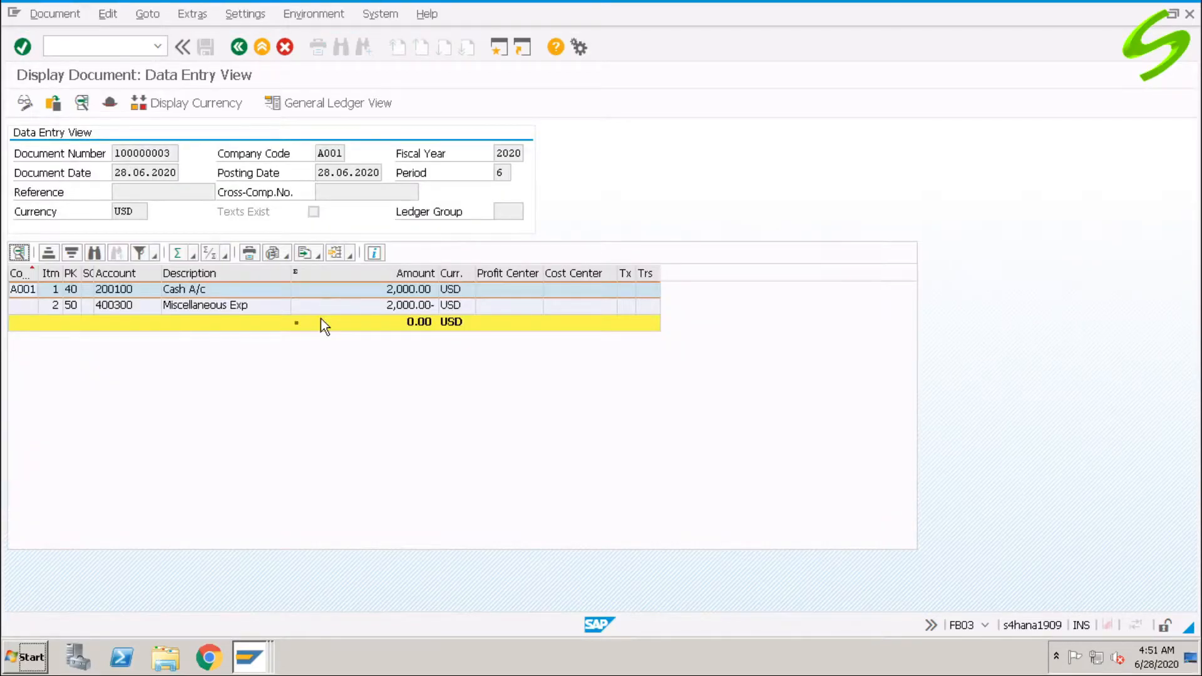
left_click(106, 47)
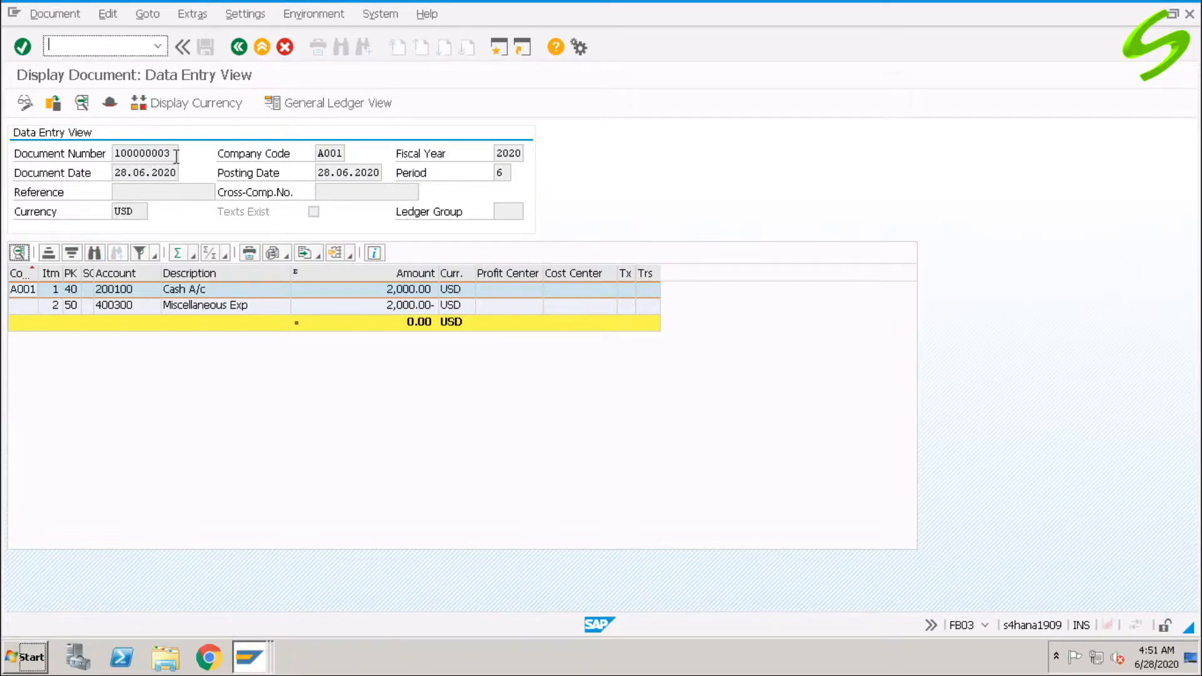
left_click_drag(174, 154, 107, 154)
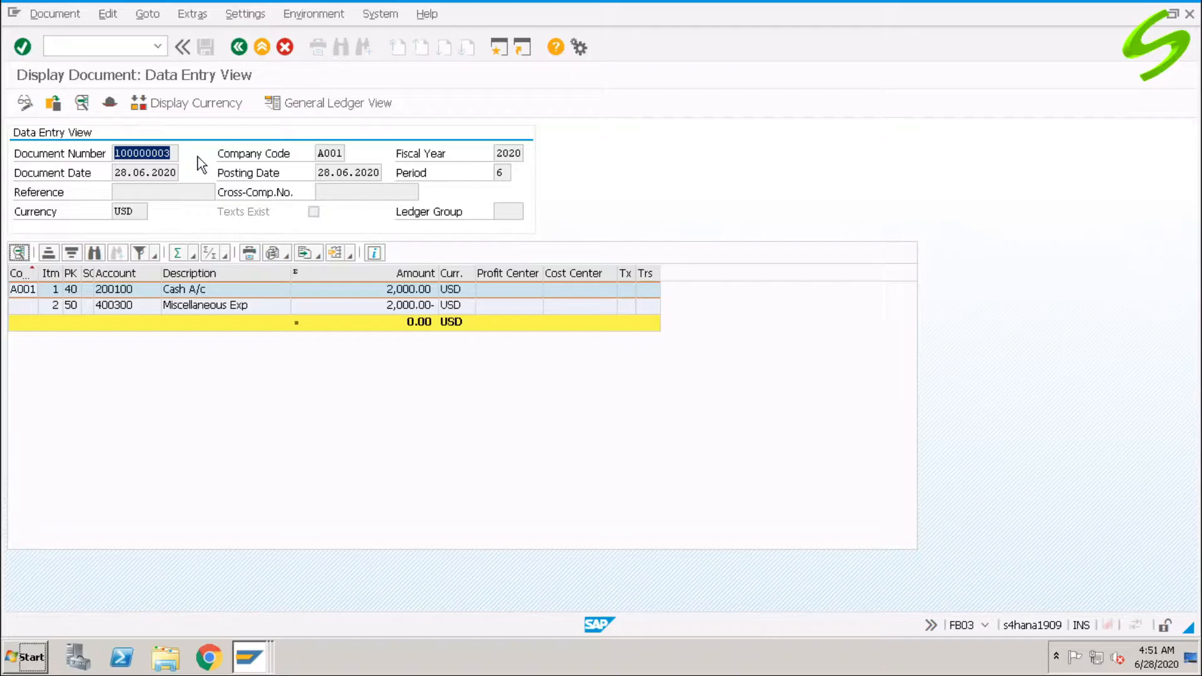
Bring up the OBA7 document types overview with /noba7.
left_click(107, 46)
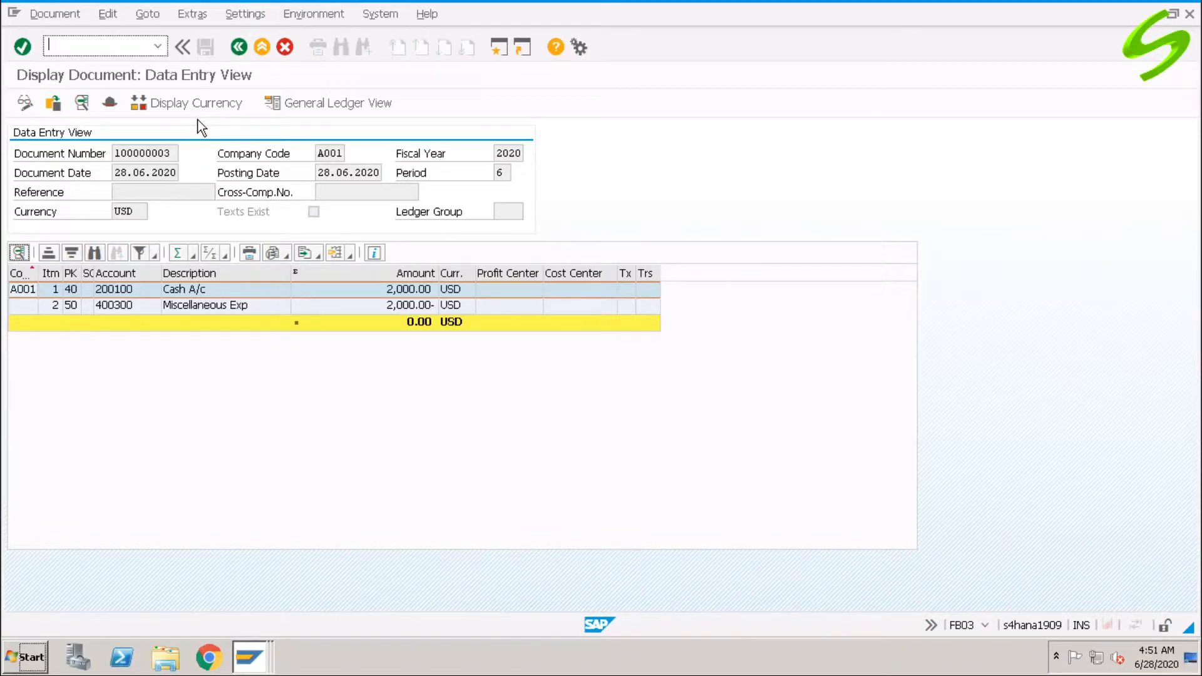
type("/noba7")
key("Return")
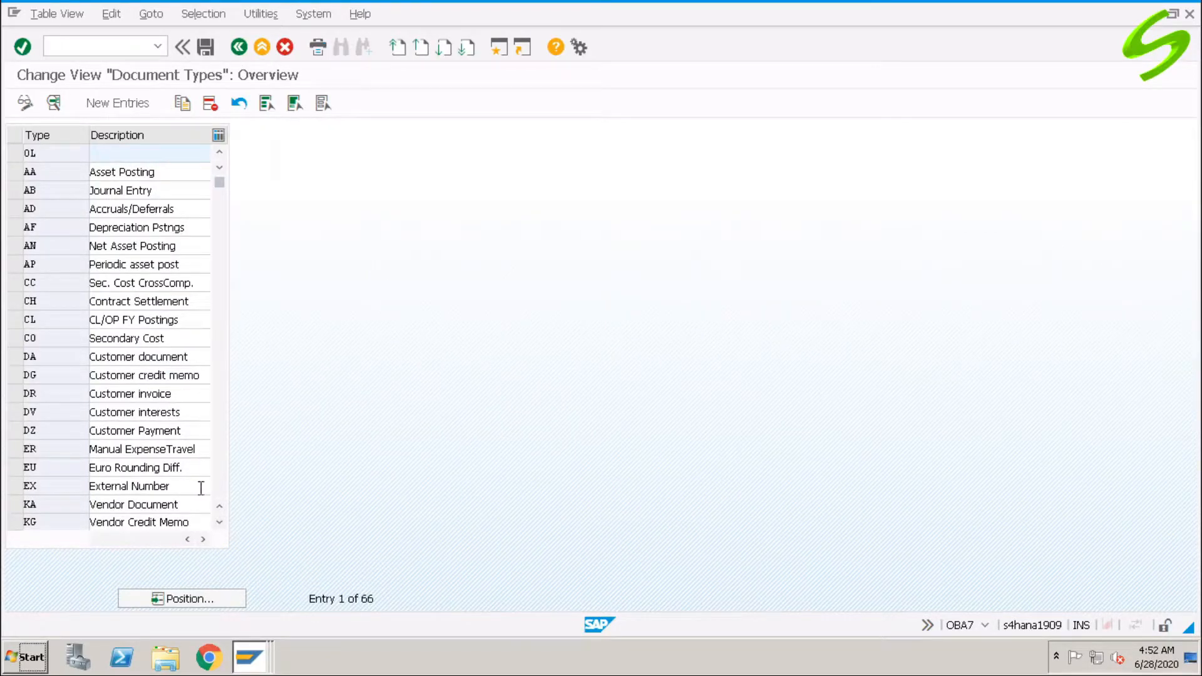
Check that document type SA's number range 01 for A001 in 2020 stands at 100000003.
left_click(215, 476)
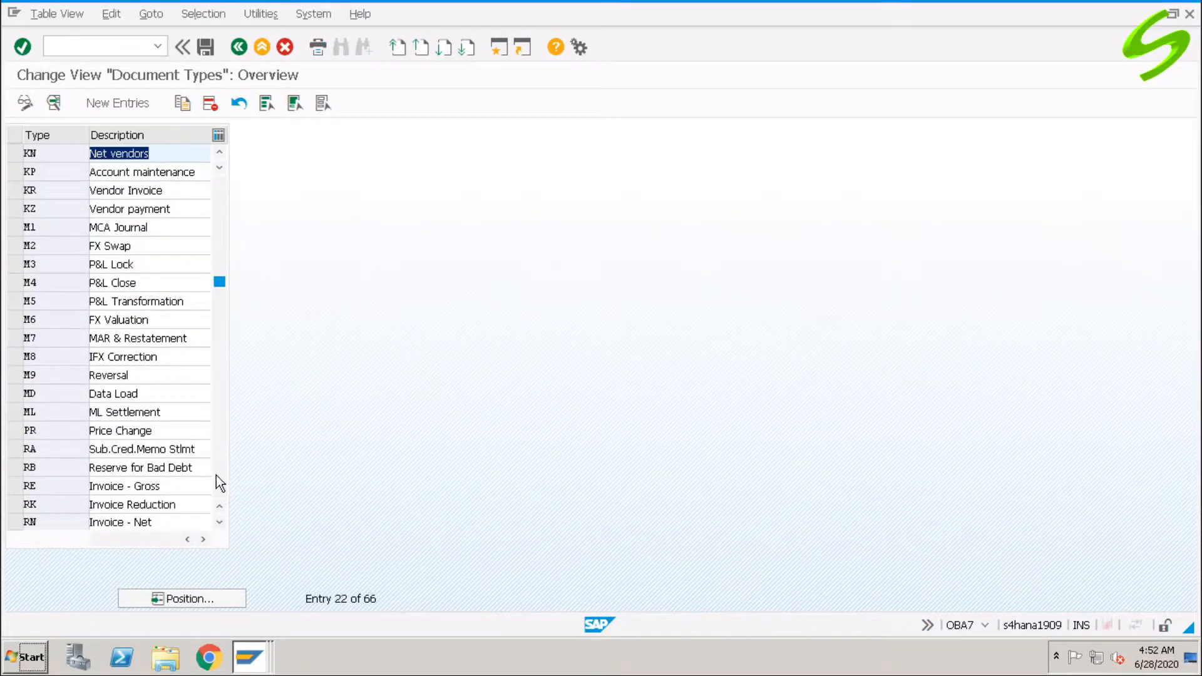
left_click(216, 476)
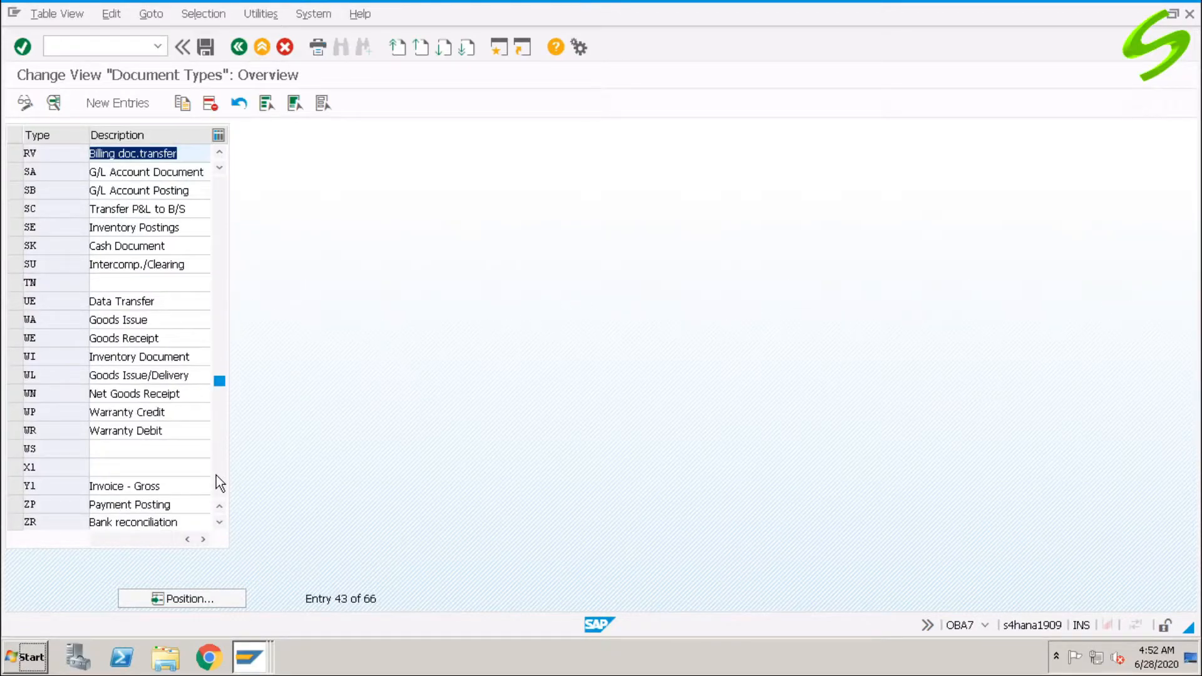
double_click(59, 170)
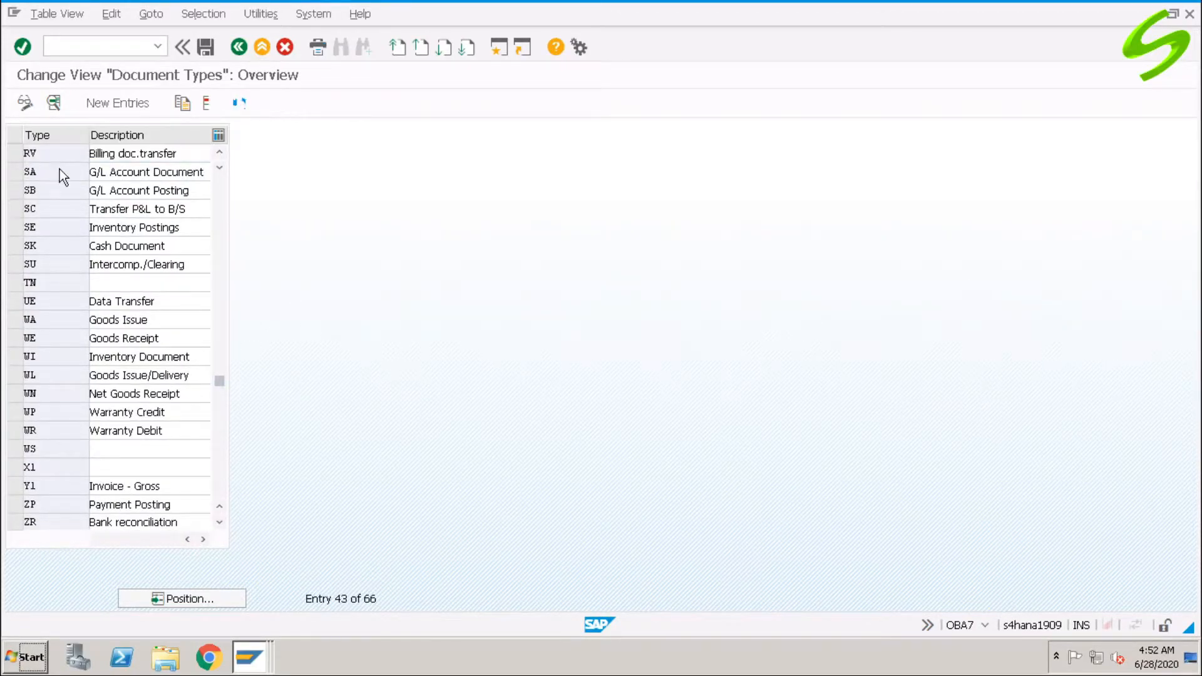
left_click(325, 191)
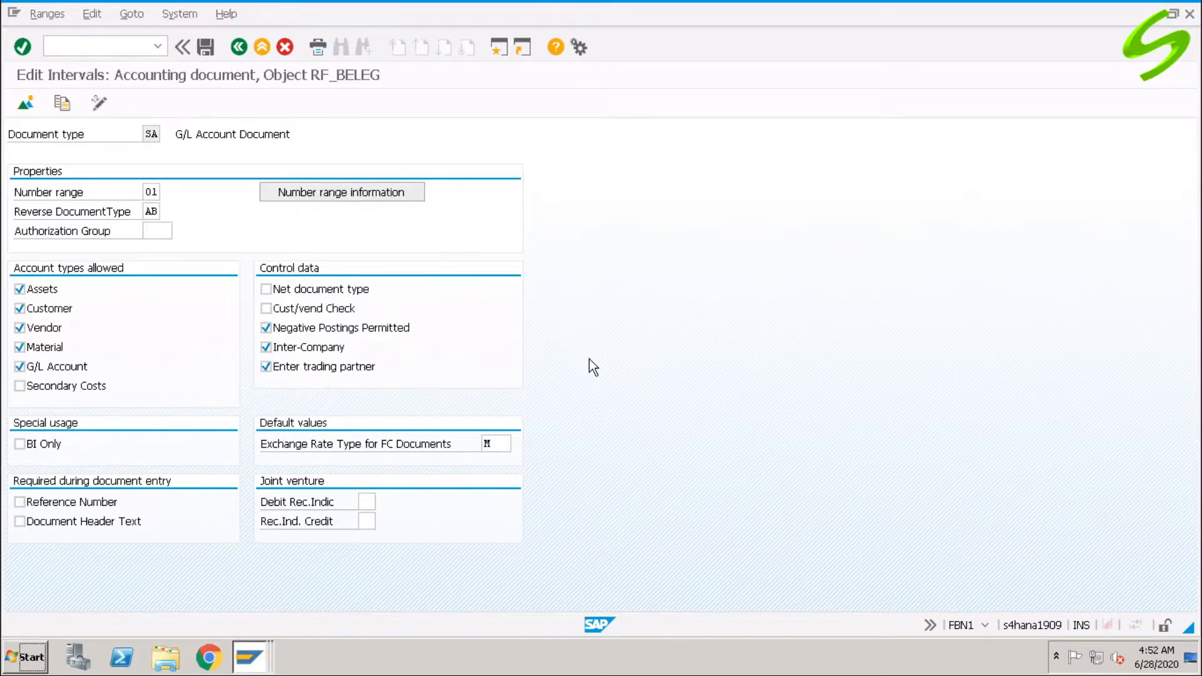
left_click(145, 153)
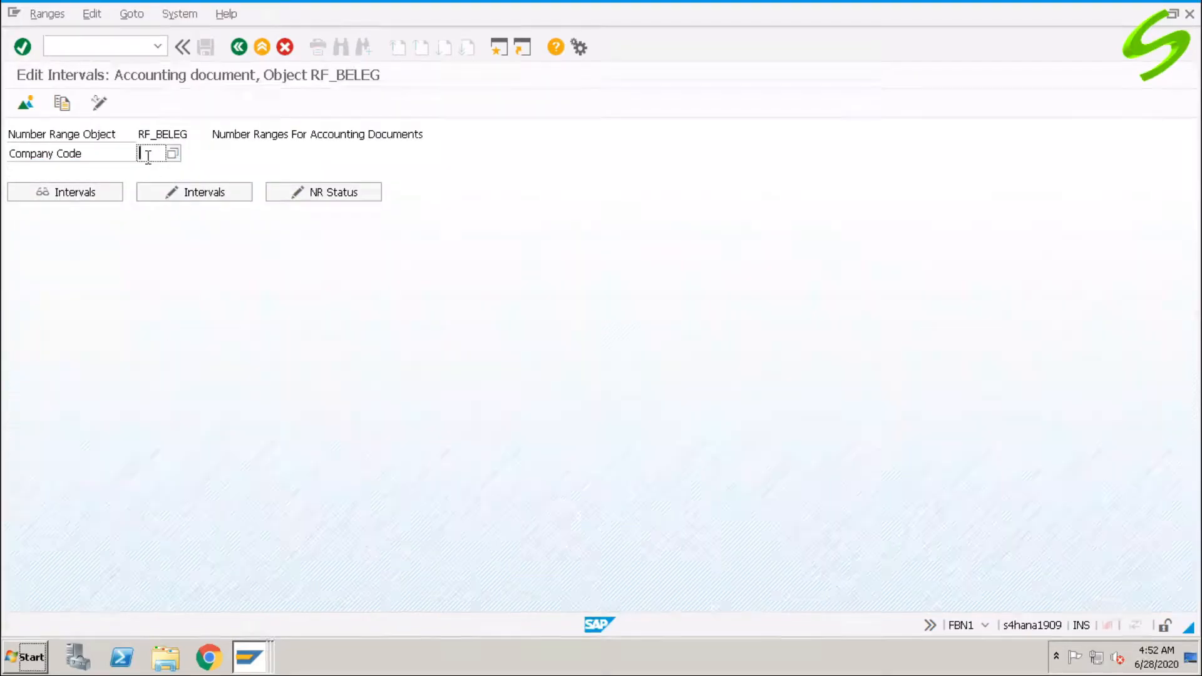
left_click(149, 170)
left_click(80, 190)
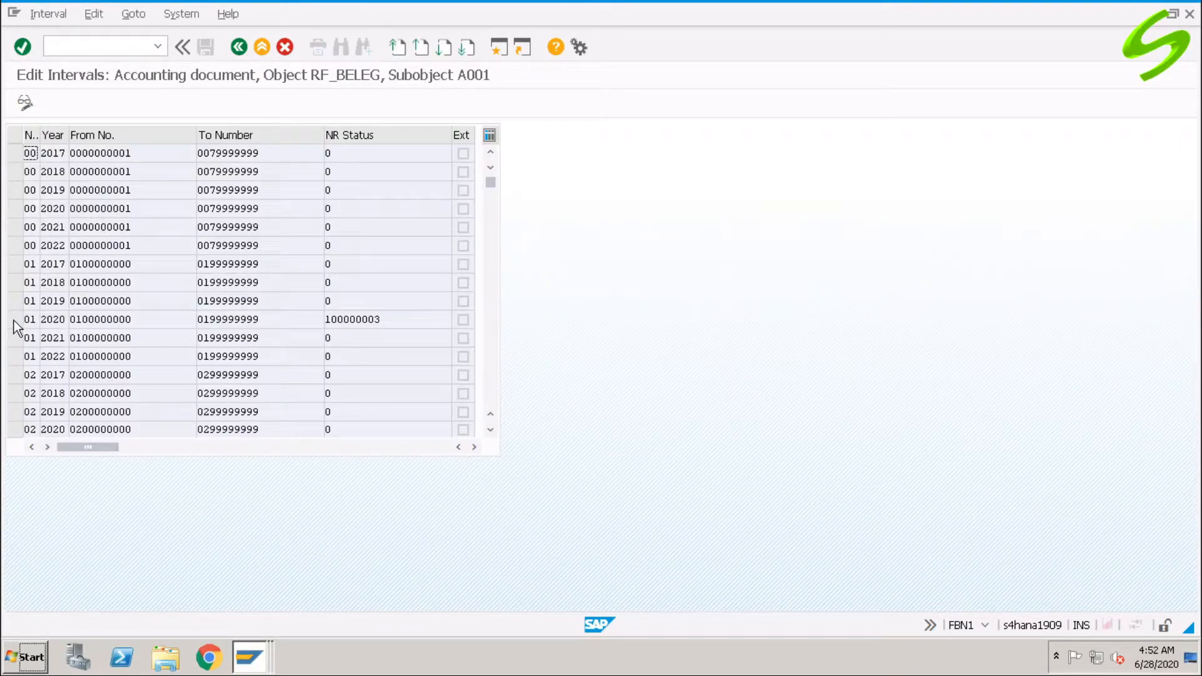
double_click(352, 319)
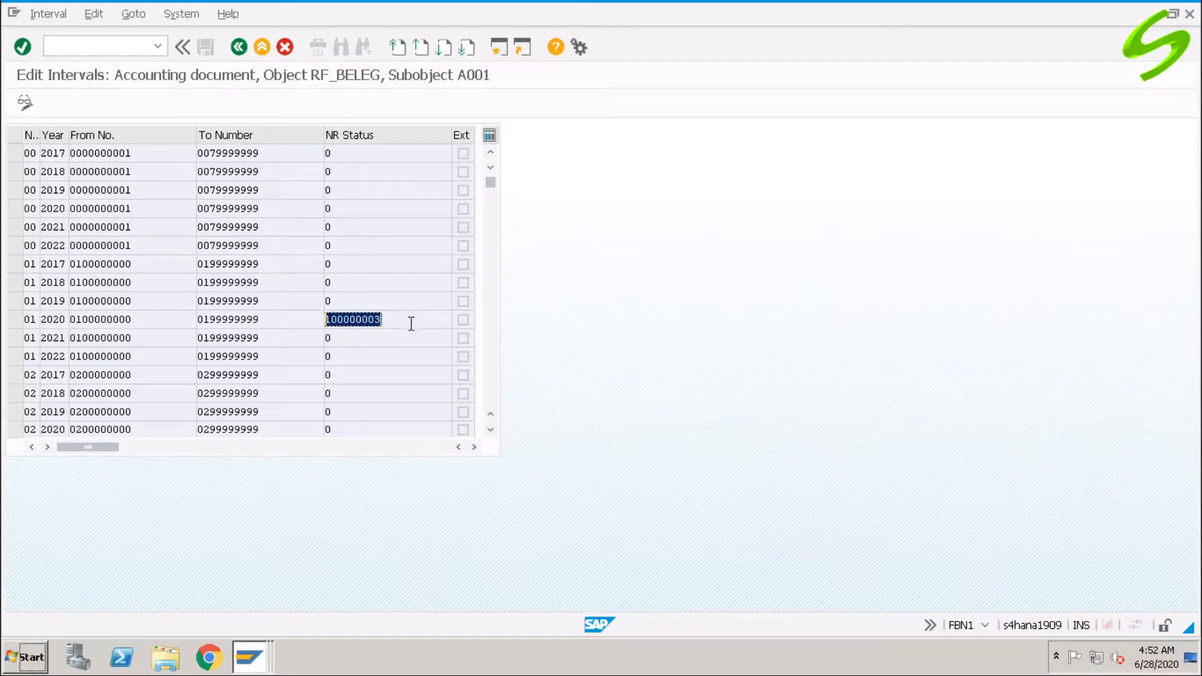
left_click(348, 134)
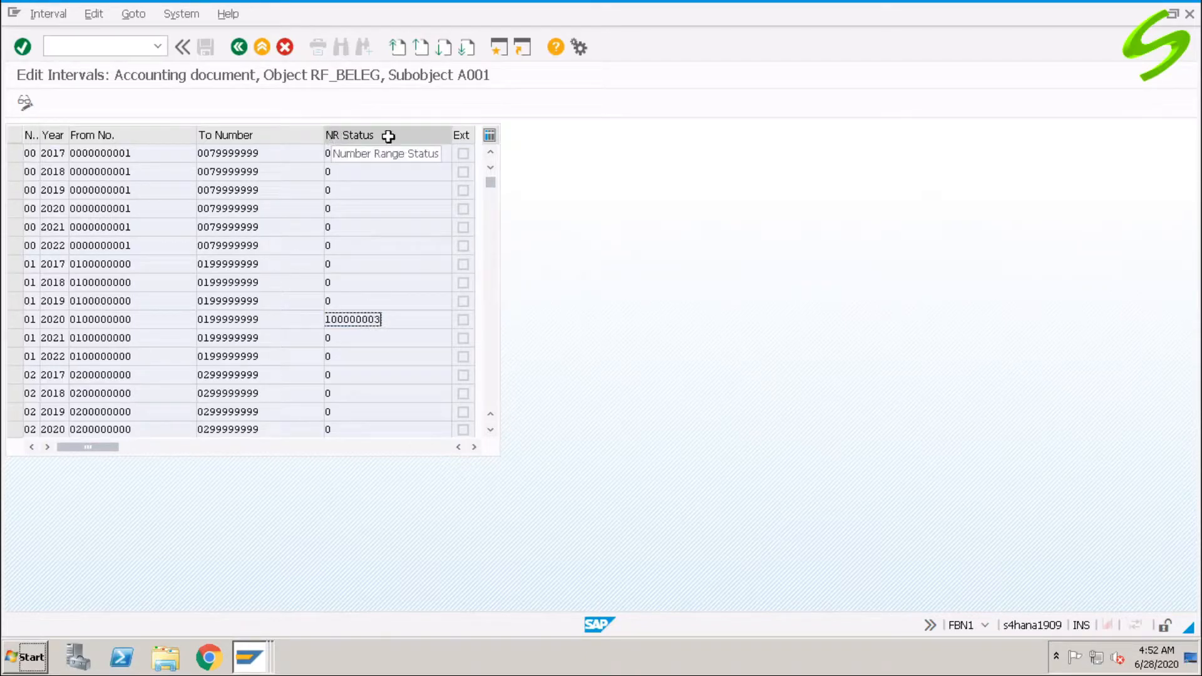
Return to SAP Easy Access with /n.
left_click(134, 46)
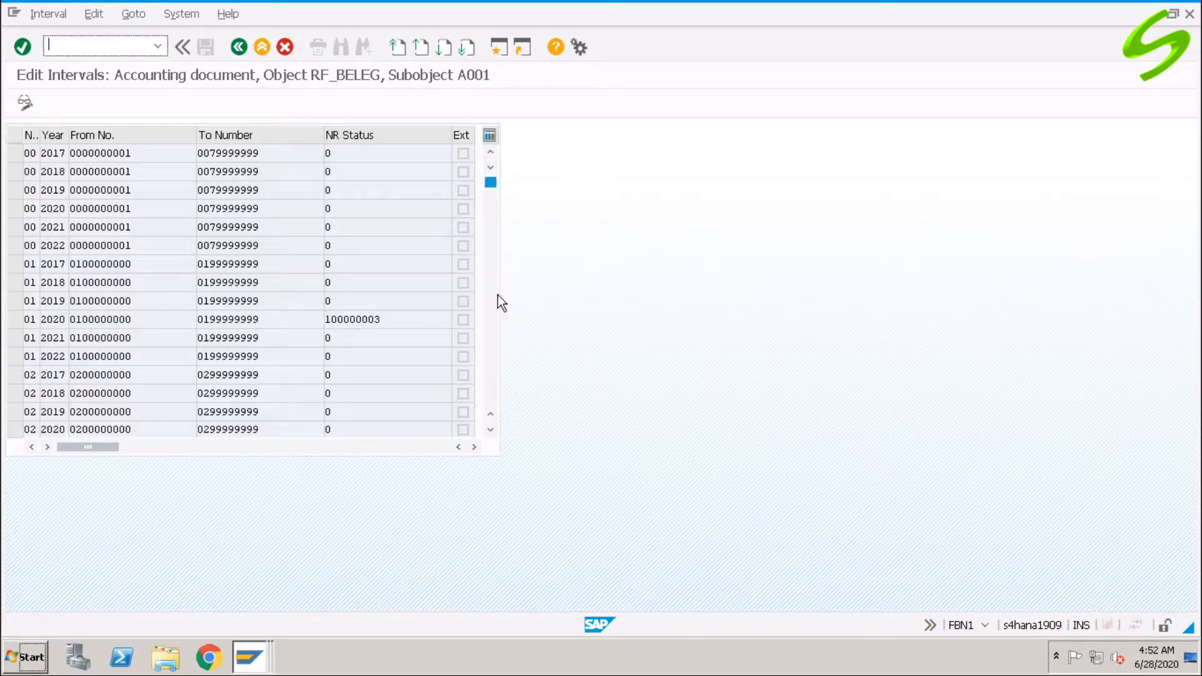
type("/n")
key("Return")
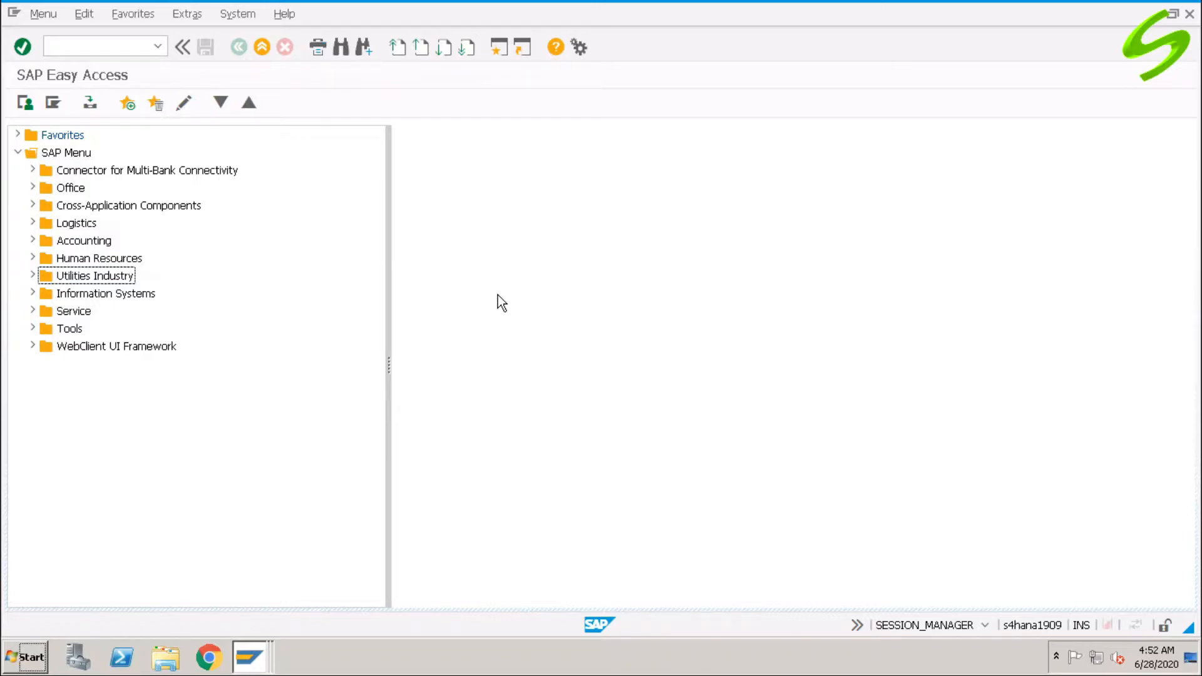
Load table BKPF in the SE16N general table display.
left_click(110, 47)
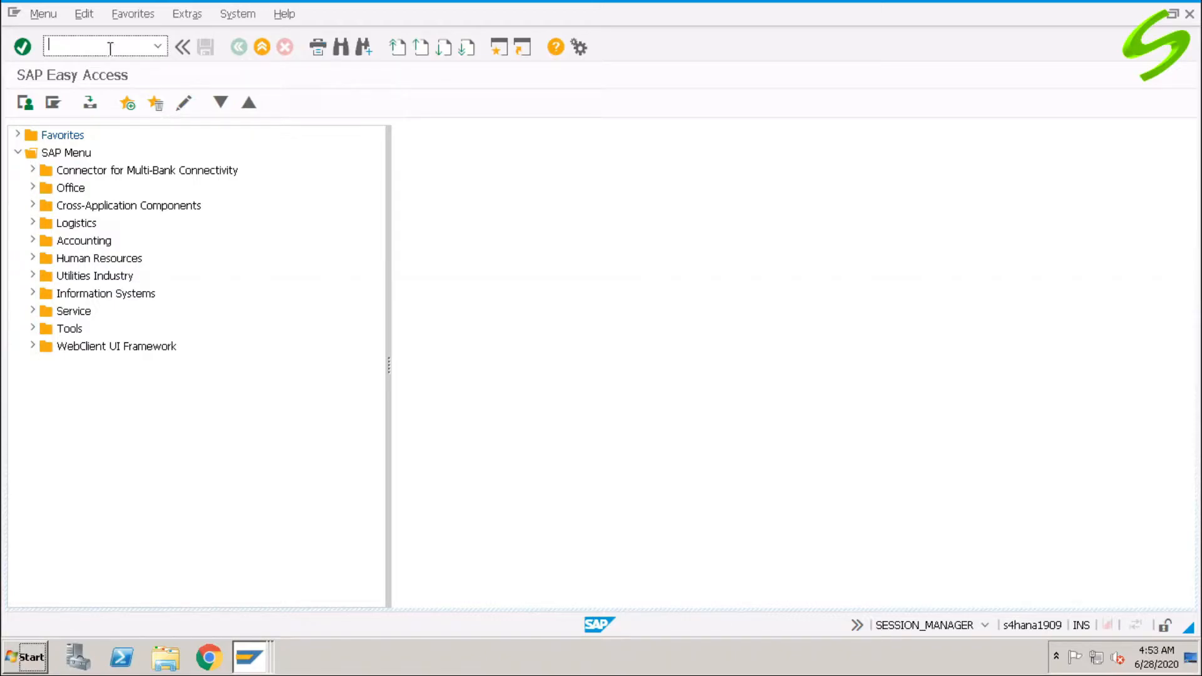
type("se16")
key("Return")
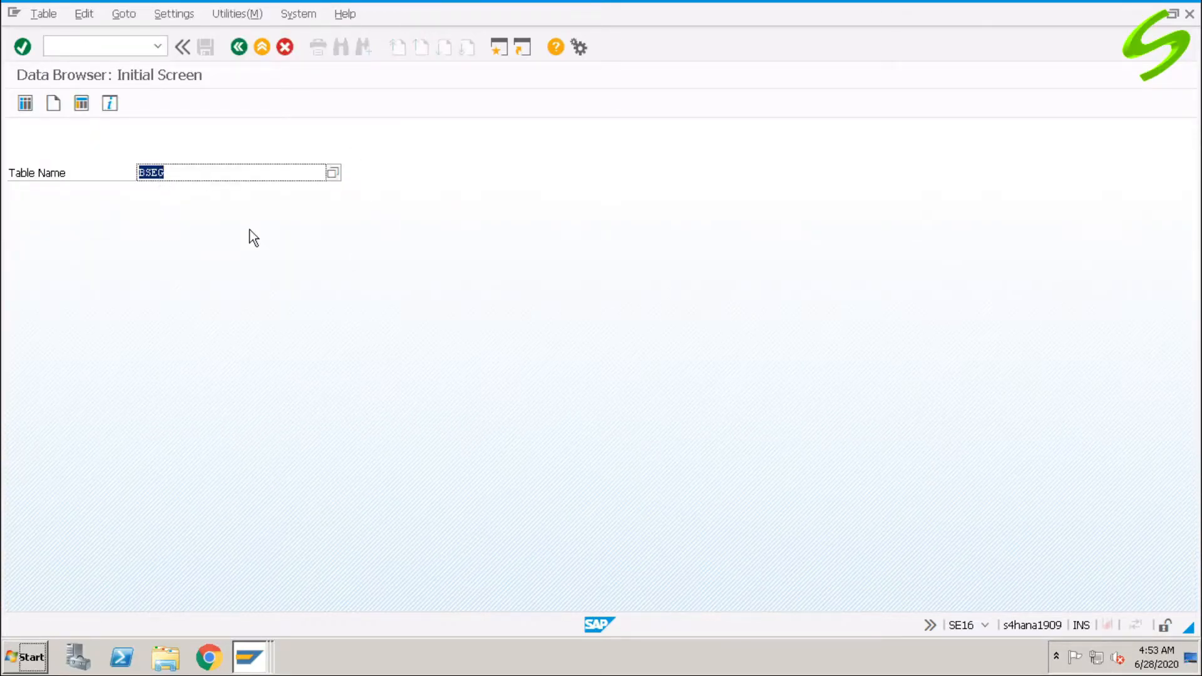
left_click(107, 42)
type("/nse16n")
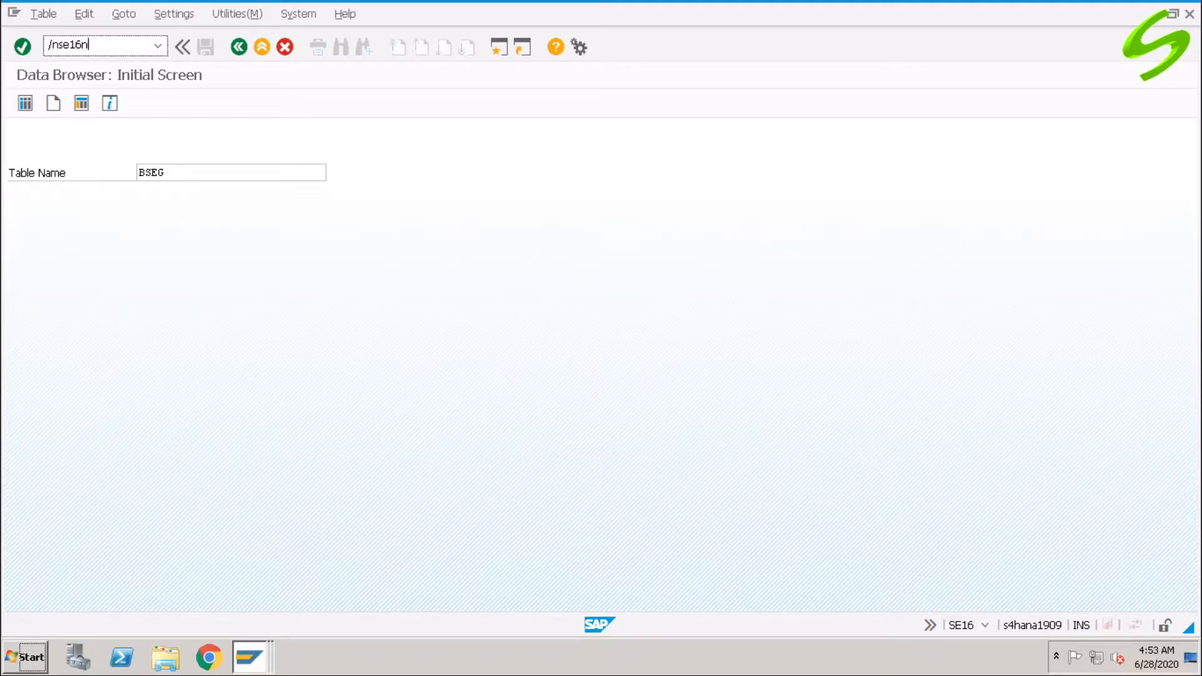
key("Return")
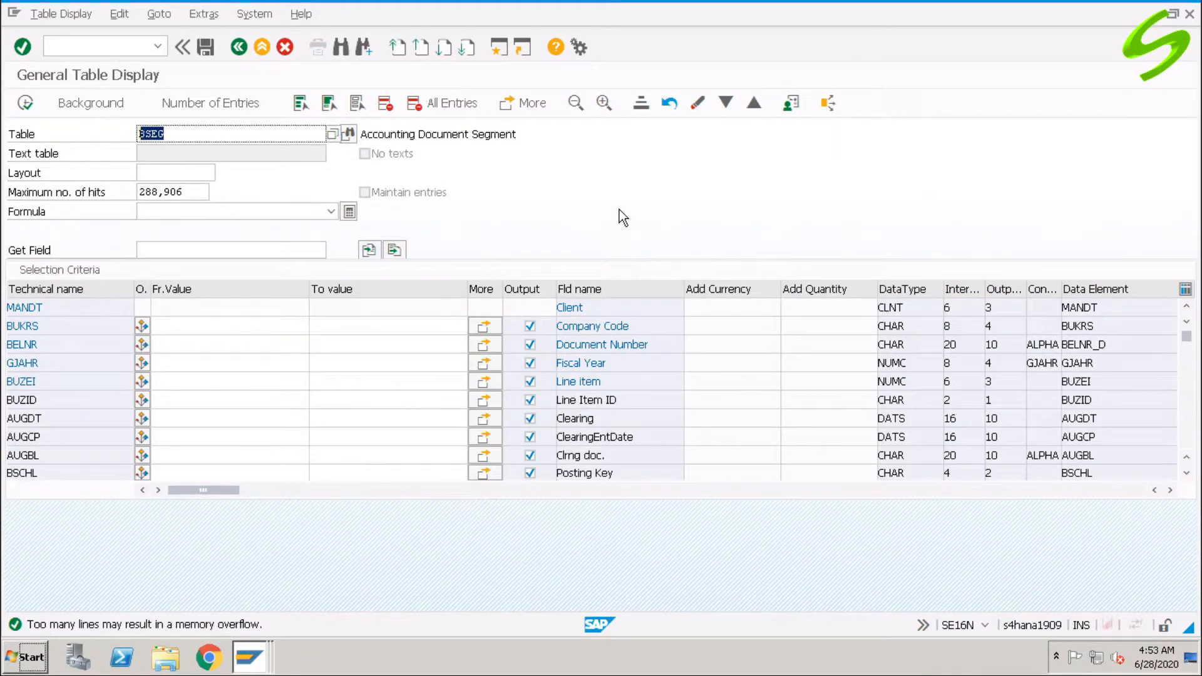
type("bkpf")
key("Return")
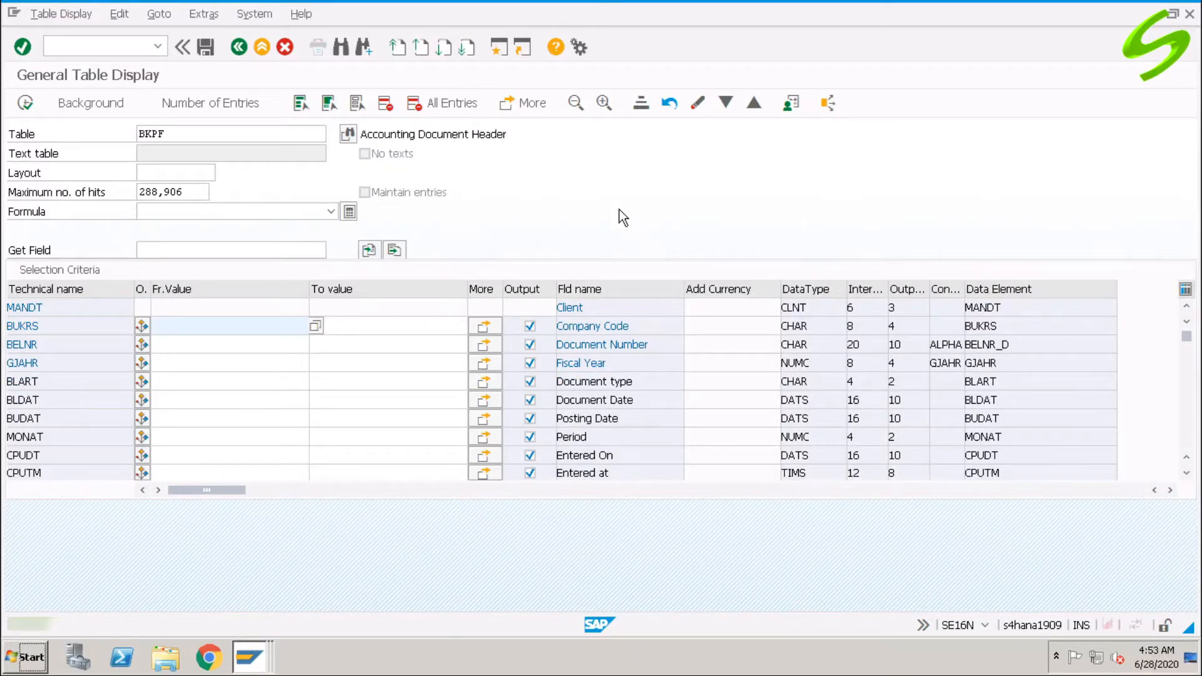
Point out BKPF's description and the BUKRS, BELNR and GJAHR selection fields.
left_click_drag(362, 134, 523, 133)
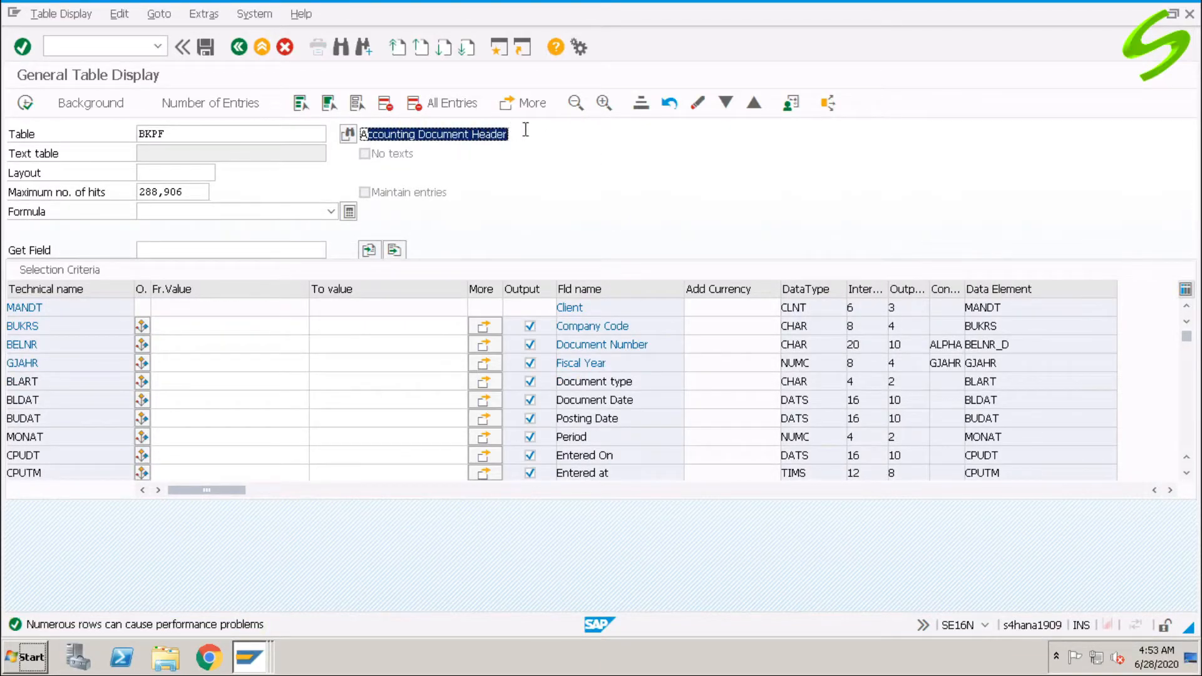
left_click(186, 326)
left_click_drag(633, 326, 554, 326)
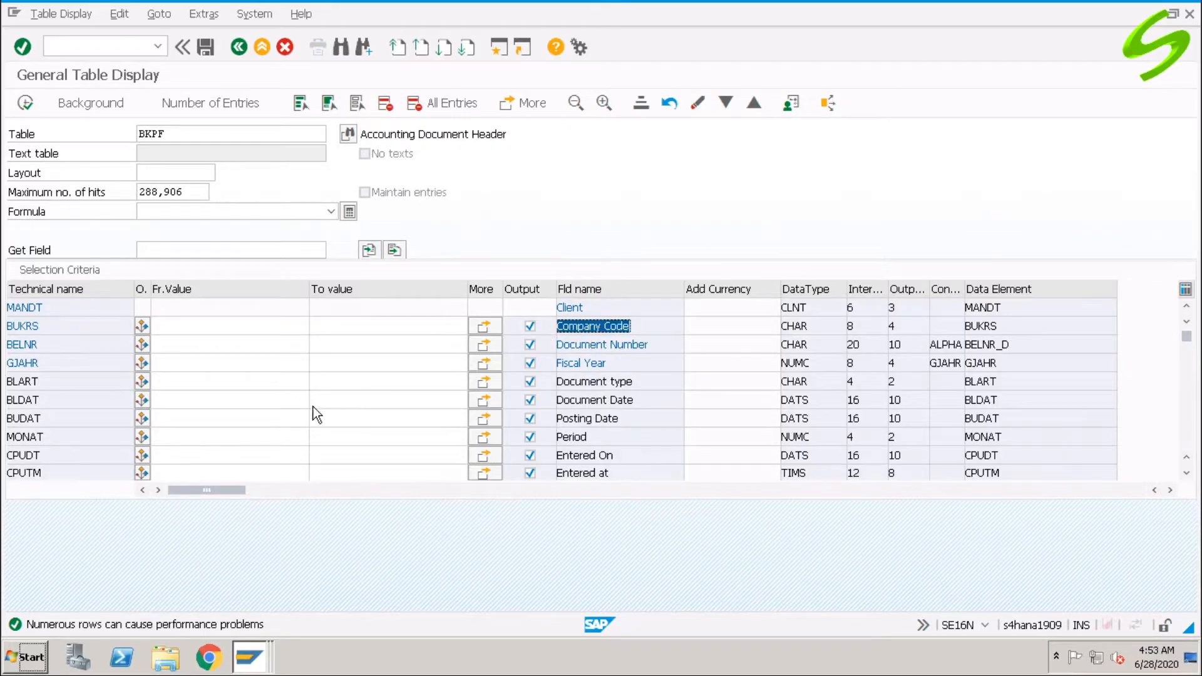
left_click_drag(43, 326, 4, 326)
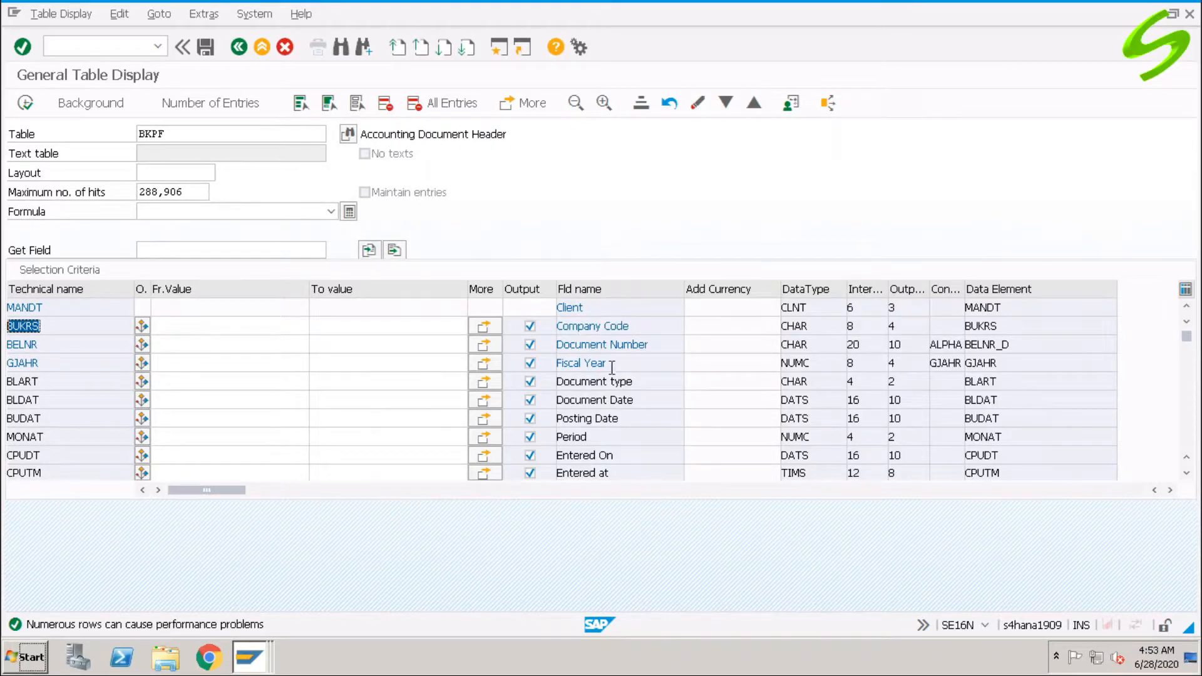
left_click_drag(652, 345, 554, 345)
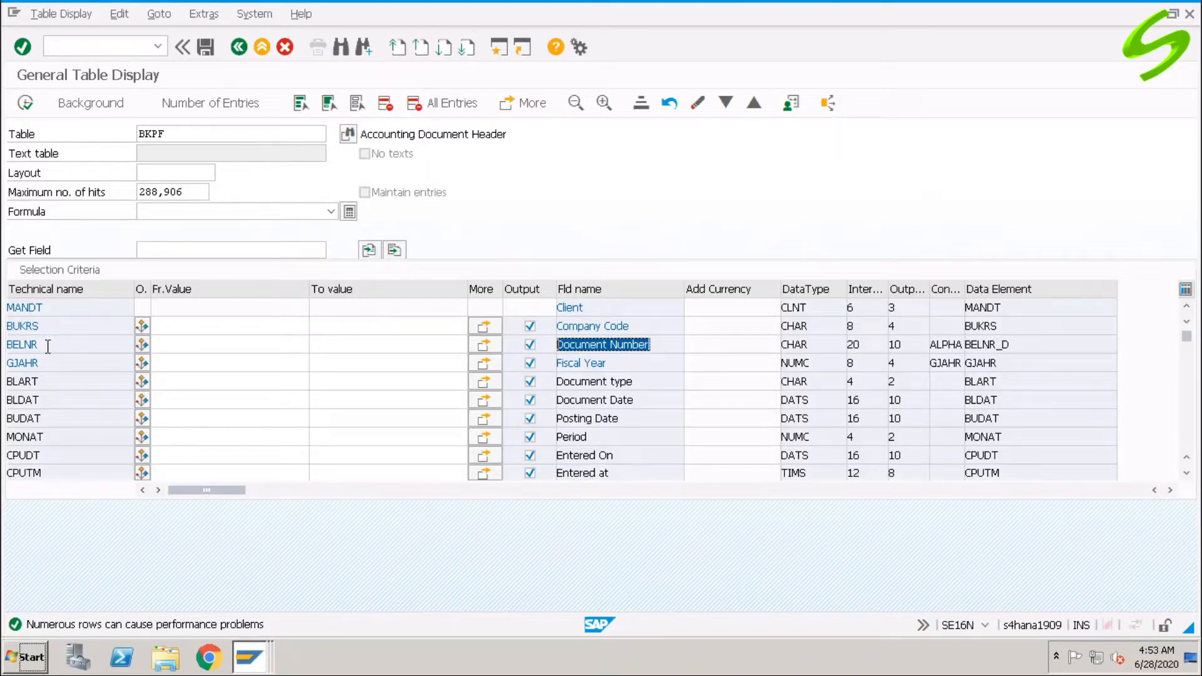
left_click_drag(44, 345, 3, 349)
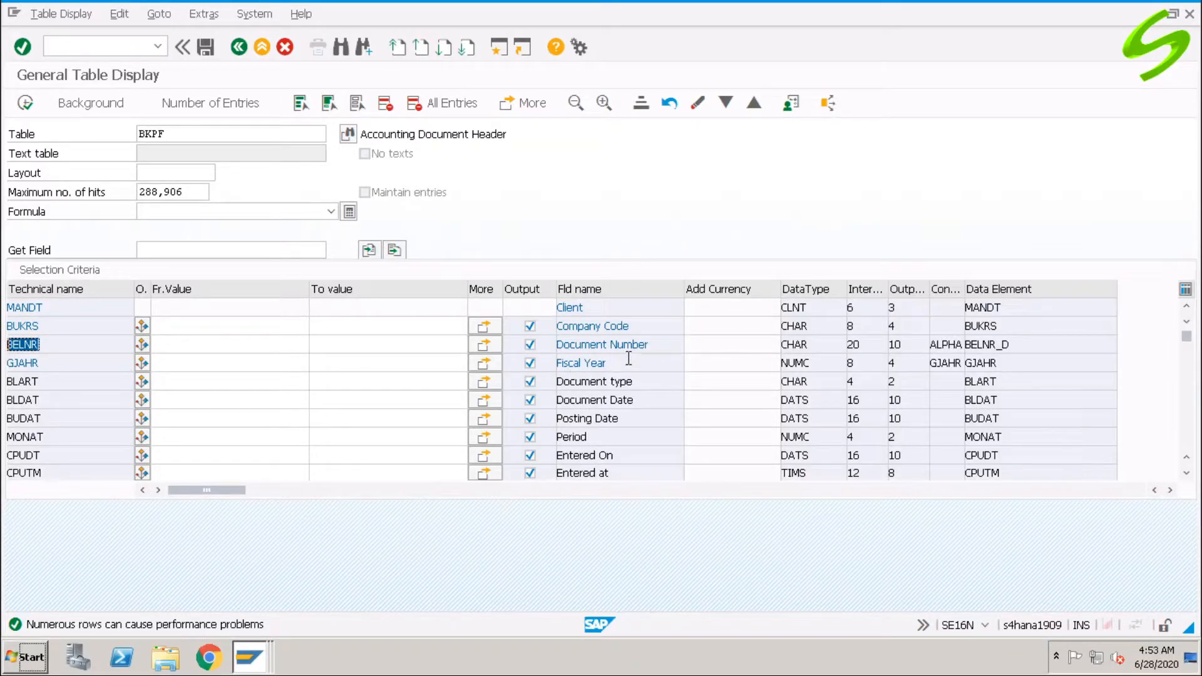
left_click_drag(626, 363, 506, 366)
left_click_drag(54, 364, 3, 365)
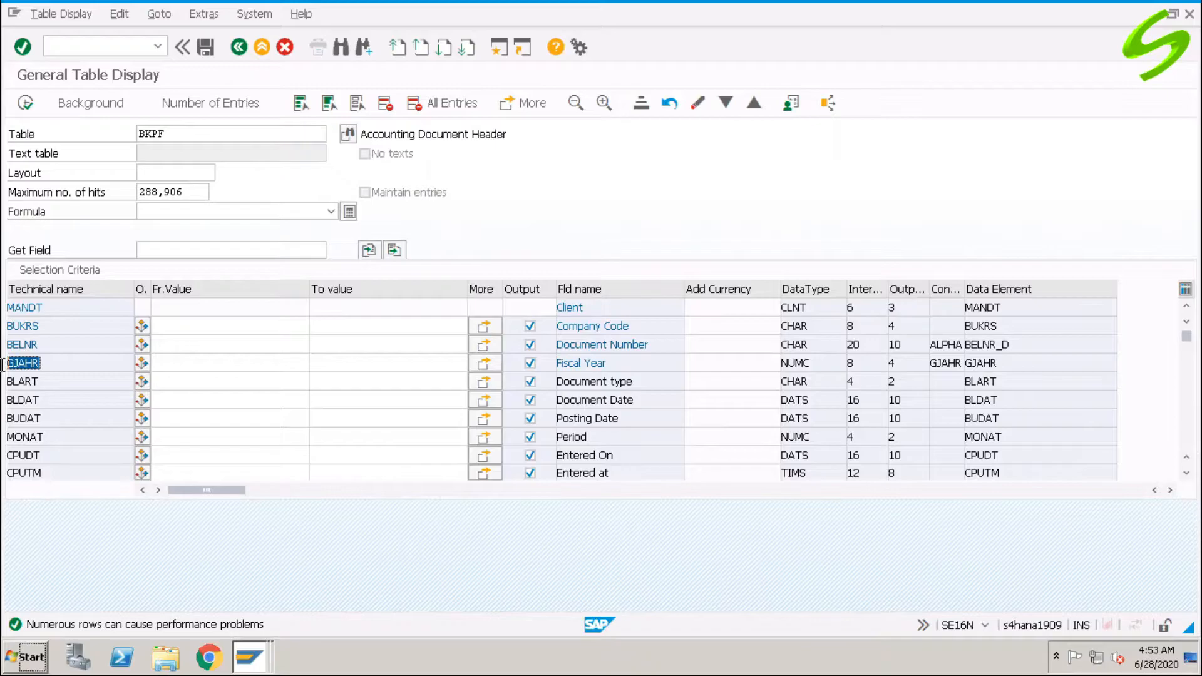
Filter BKPF on company code A001 and fiscal year 2020 and execute.
left_click(189, 331)
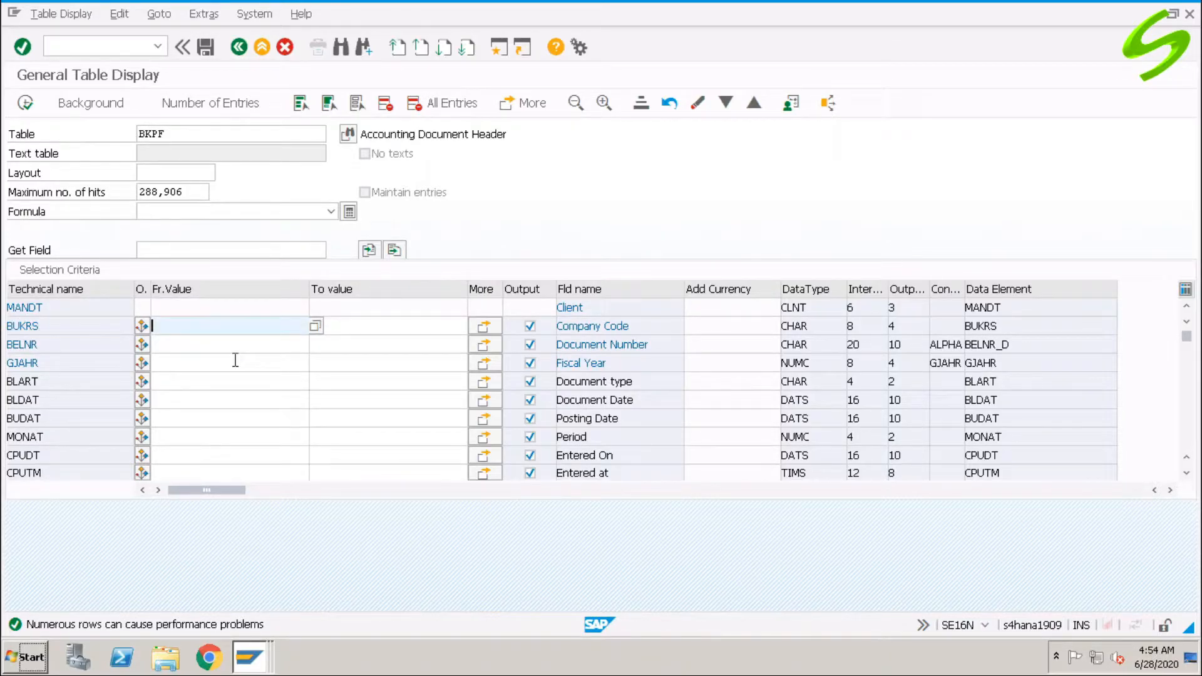
type("a001")
left_click(188, 363)
type("2020")
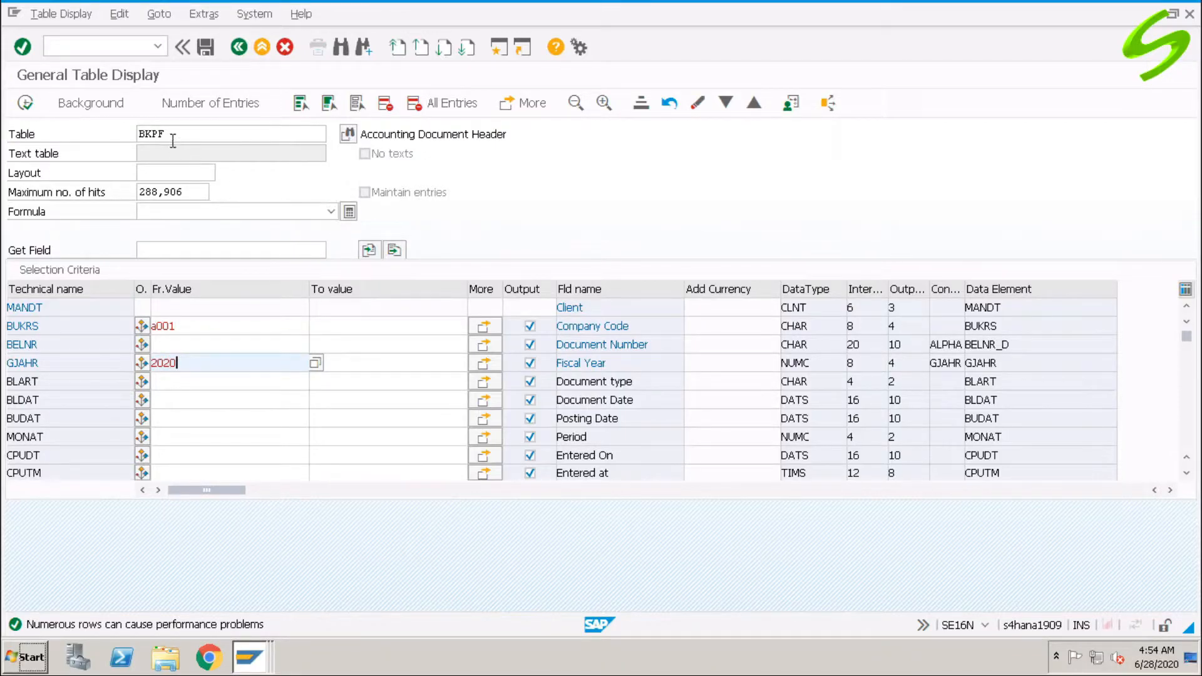
key("F8")
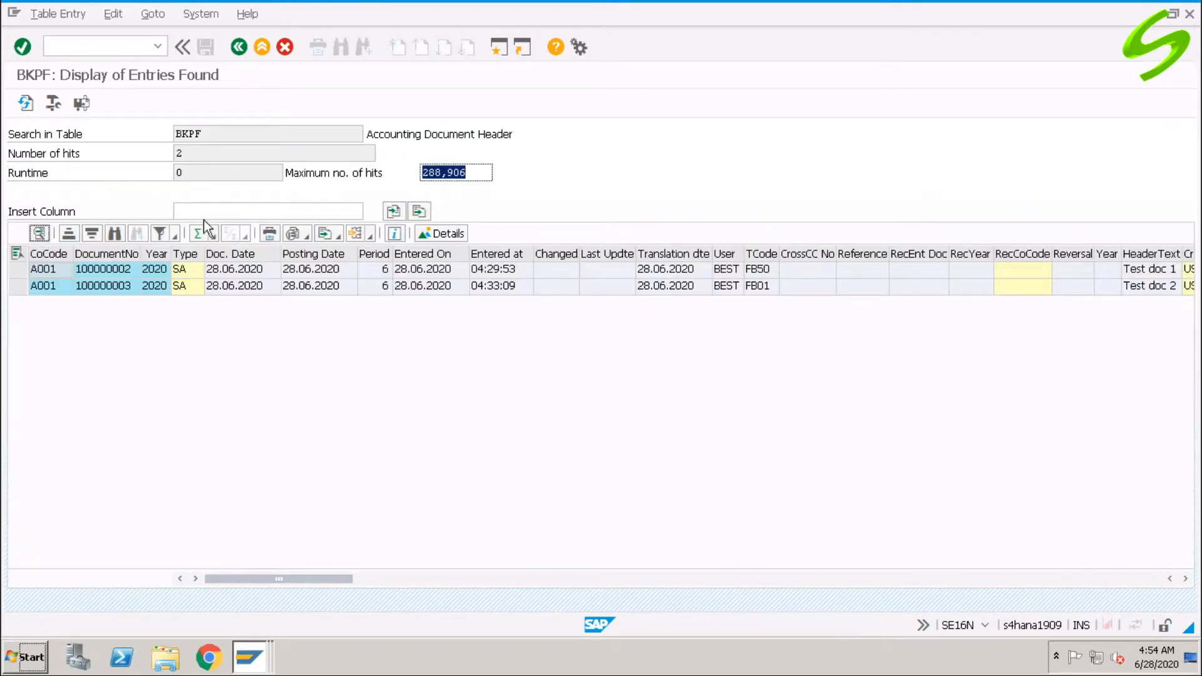
Point out table BKPF and the result documents 100000002 and 100000003.
left_click_drag(220, 140, 128, 131)
left_click_drag(403, 134, 528, 126)
left_click(110, 270)
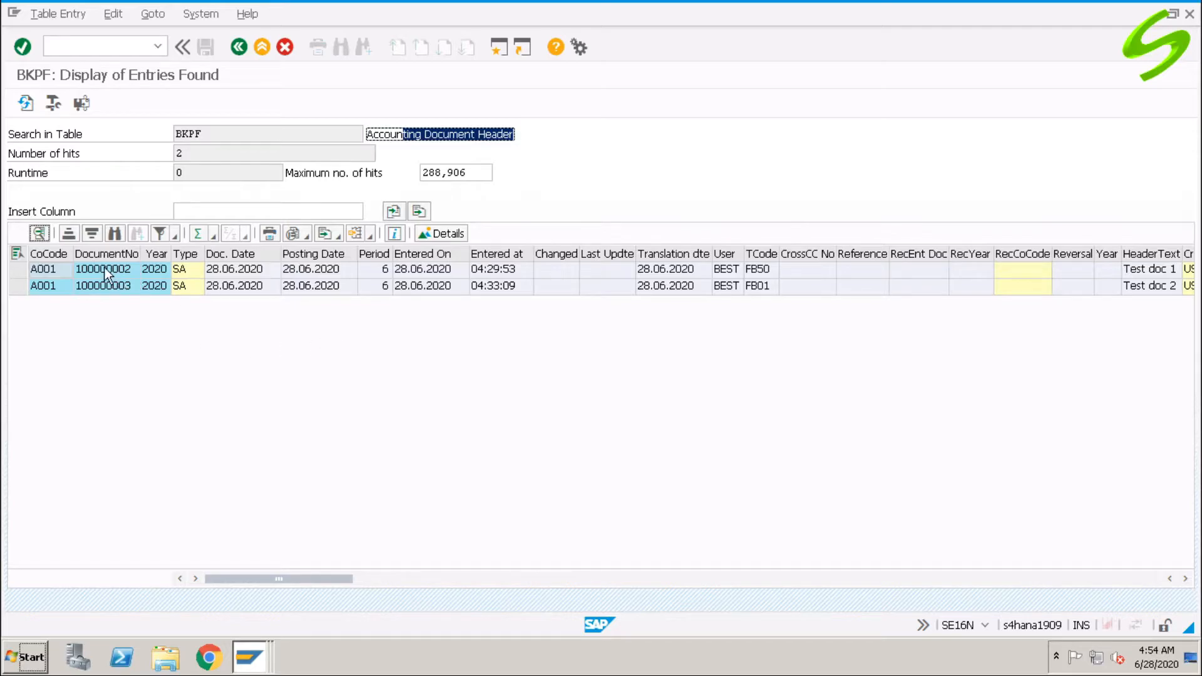
left_click(97, 294)
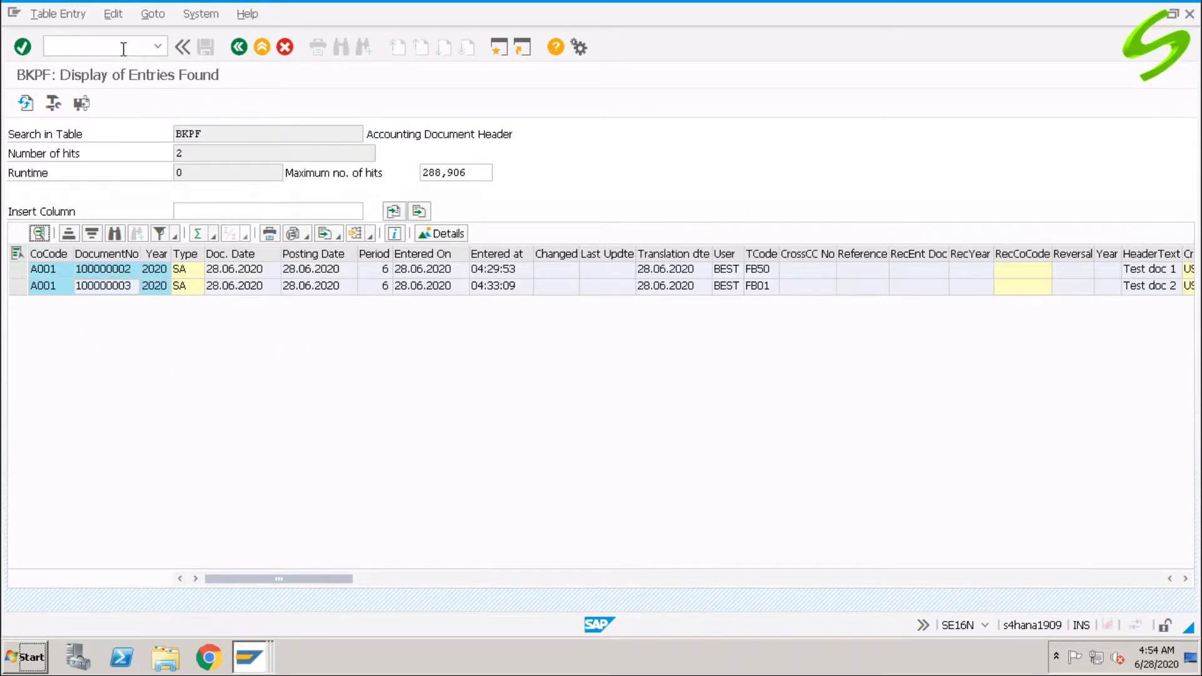
Rerun the selection and highlight the DocumentNo, Year, Type, Doc. Date, CoCode, Translation dte and TCode columns.
left_click(238, 47)
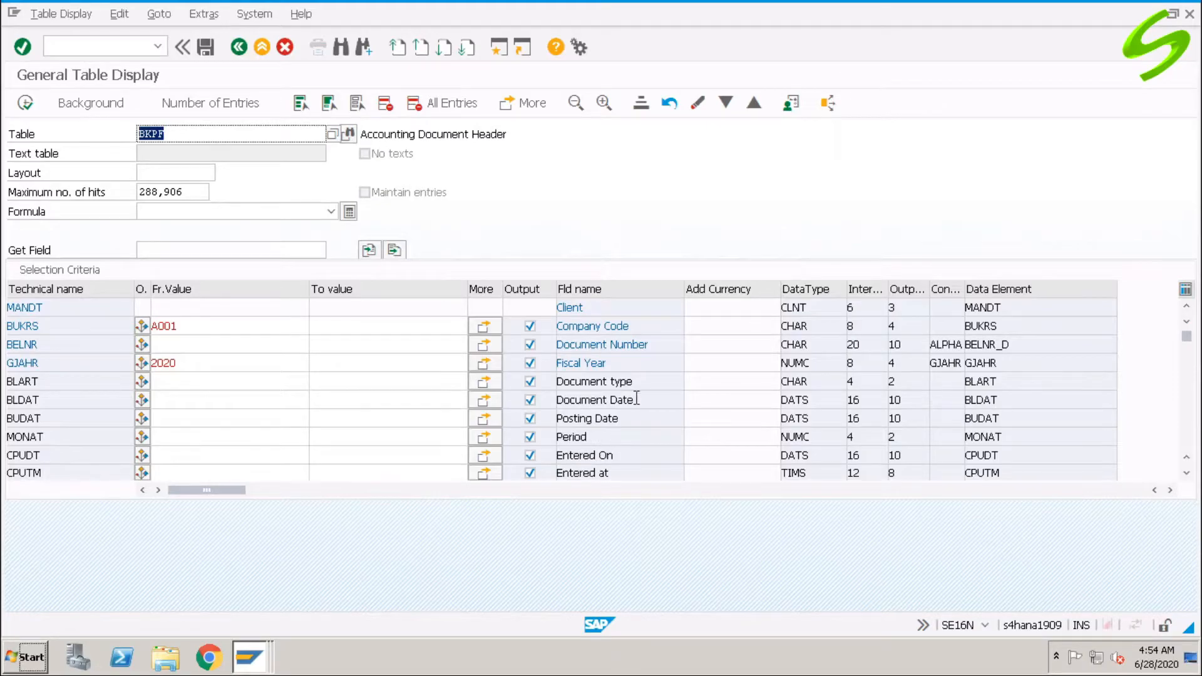
left_click_drag(641, 383, 507, 382)
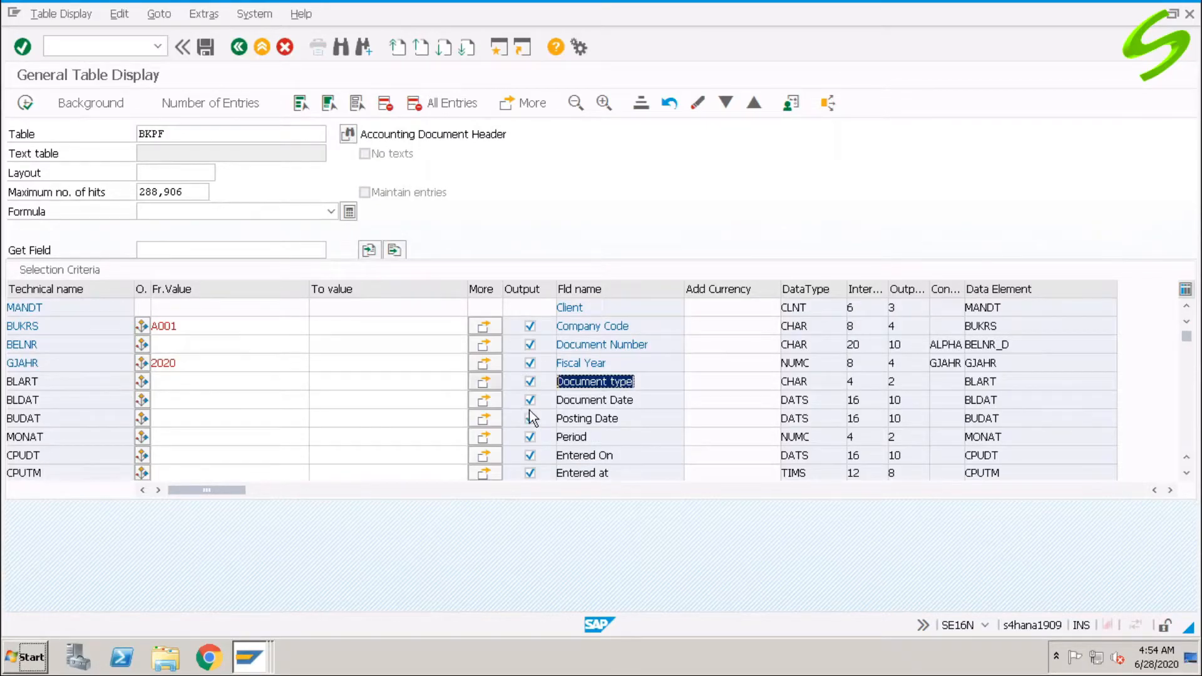
left_click(25, 103)
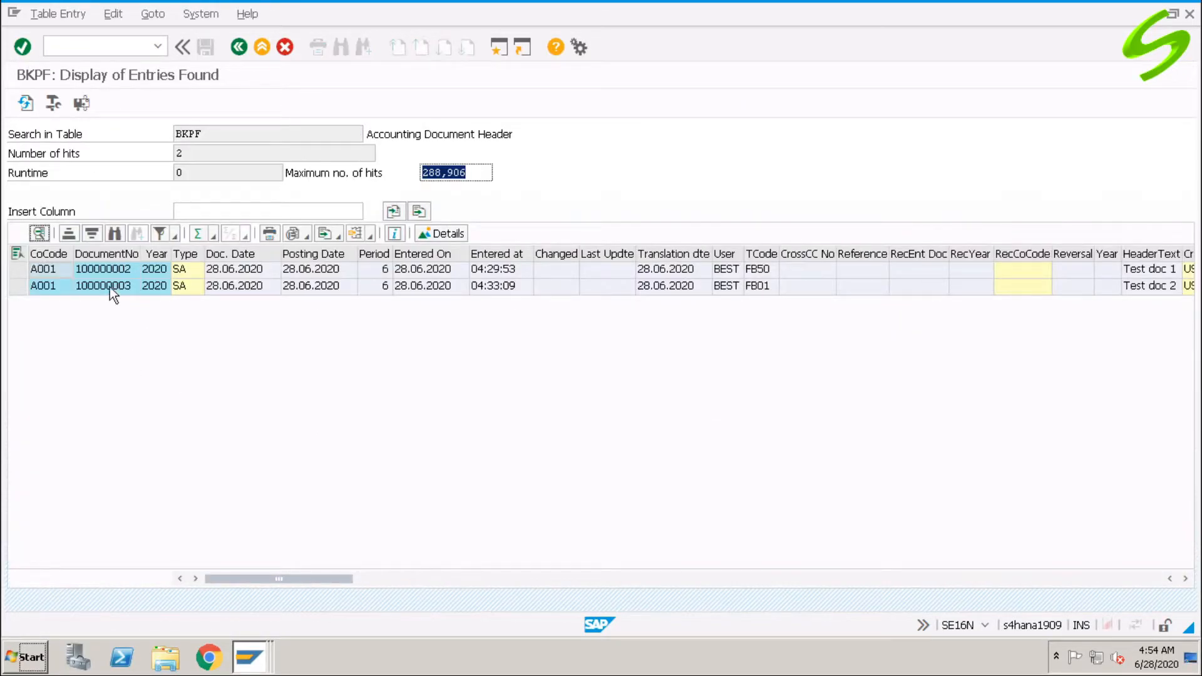
left_click(106, 254)
left_click(167, 255)
left_click(187, 255)
left_click(256, 254)
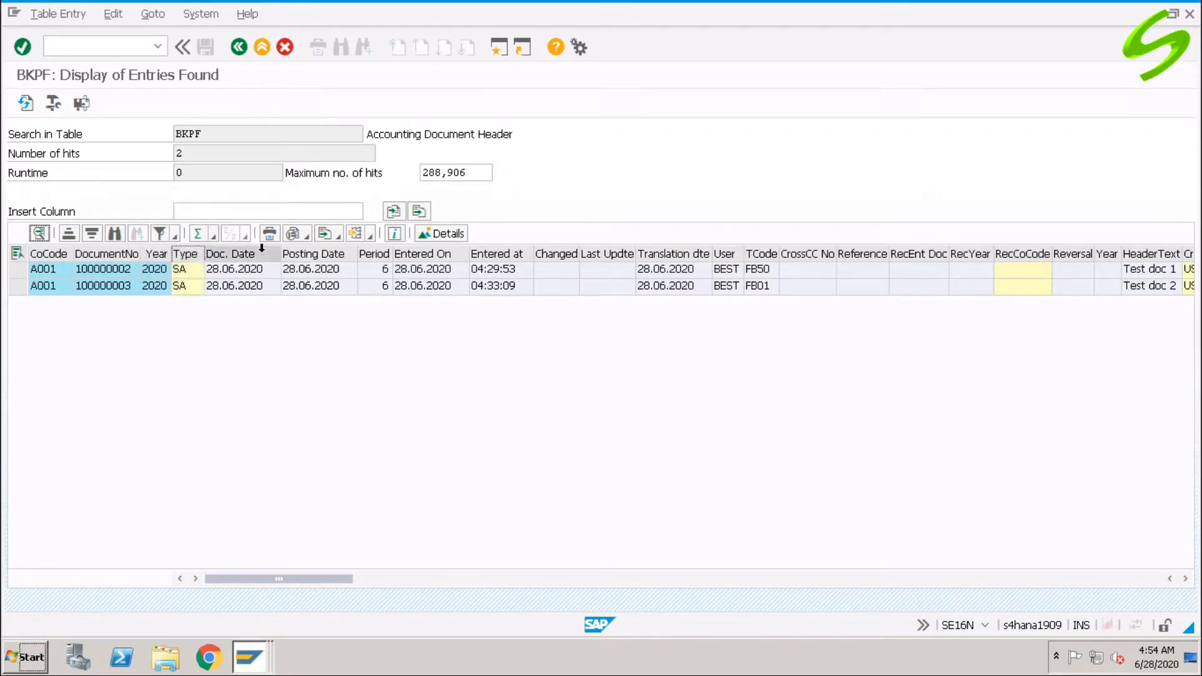
left_click(41, 254)
left_click(673, 254)
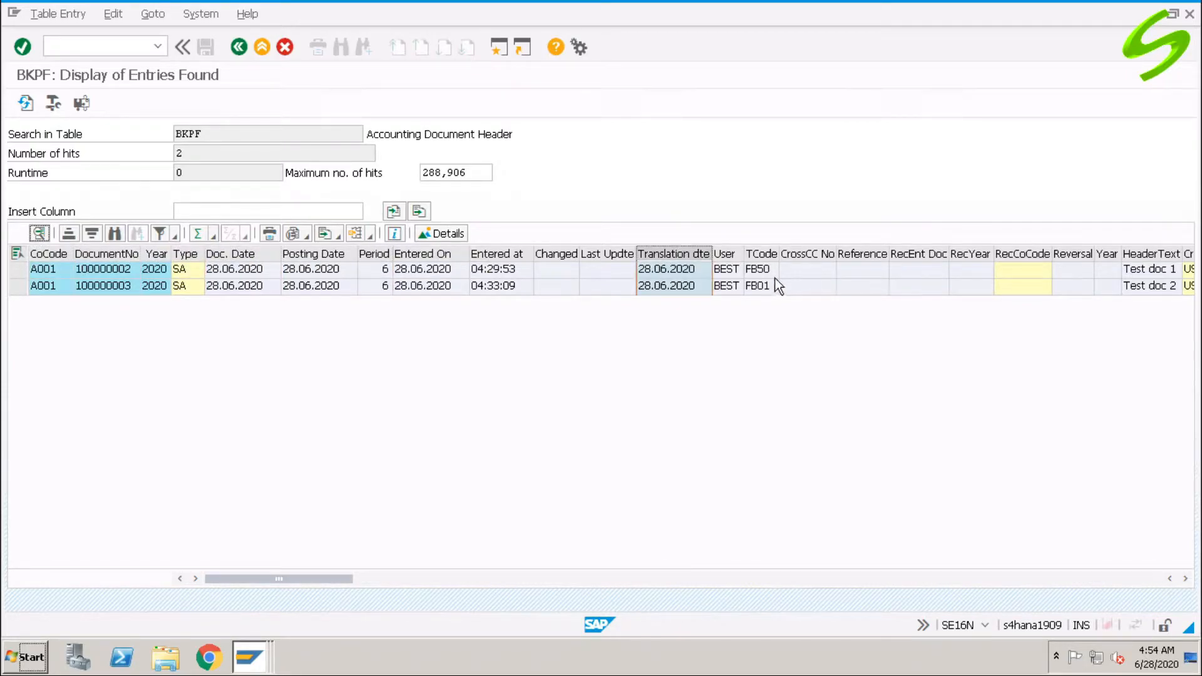
left_click(761, 254)
Mark the Accounting Document Header description and enter /n to leave.
left_click_drag(377, 133, 494, 134)
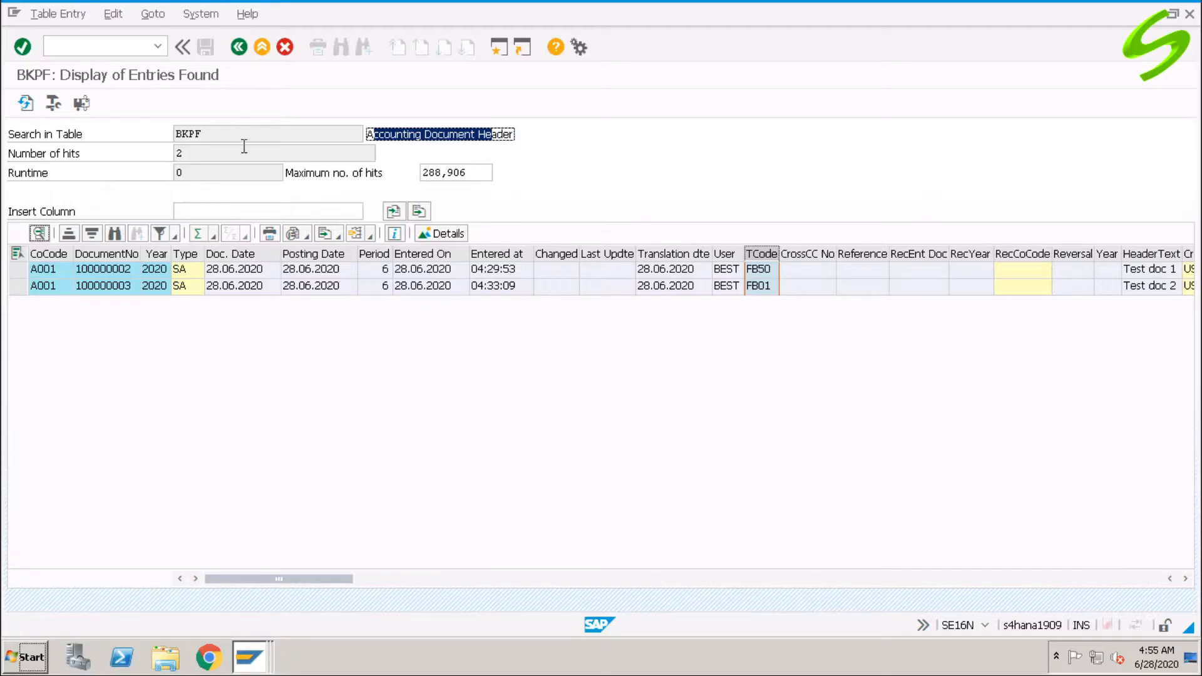
left_click(125, 49)
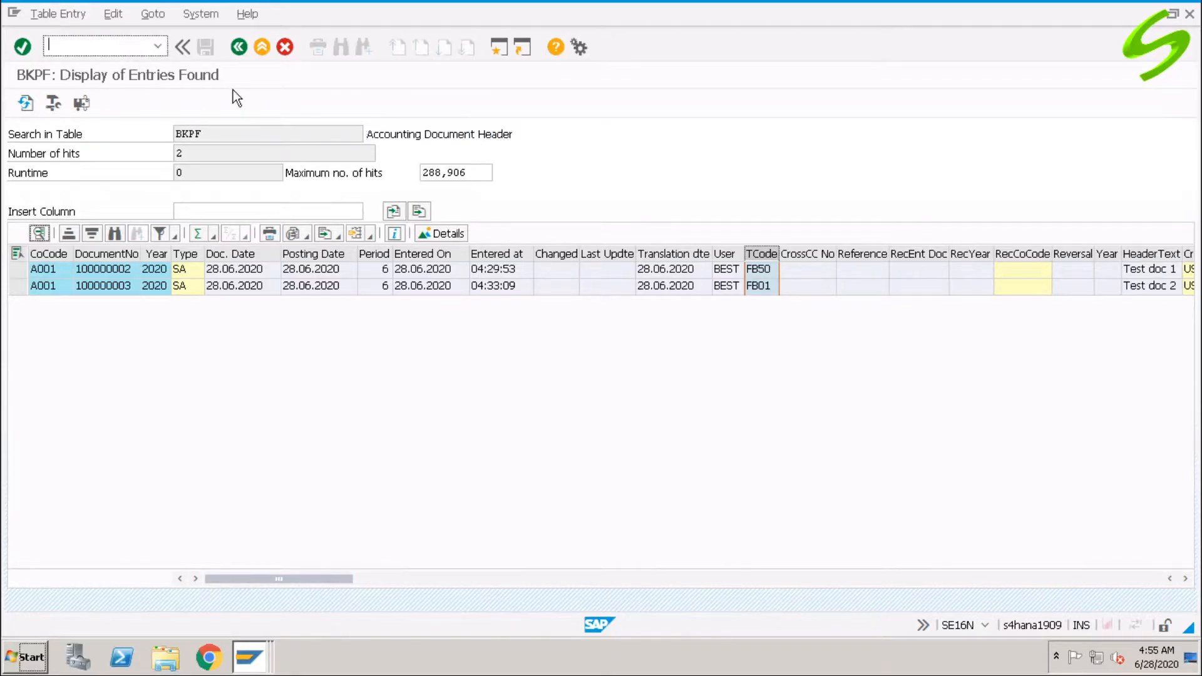
type("/n")
Load table ACDOCA's selection fields, then try table BSEG instead.
left_click(236, 46)
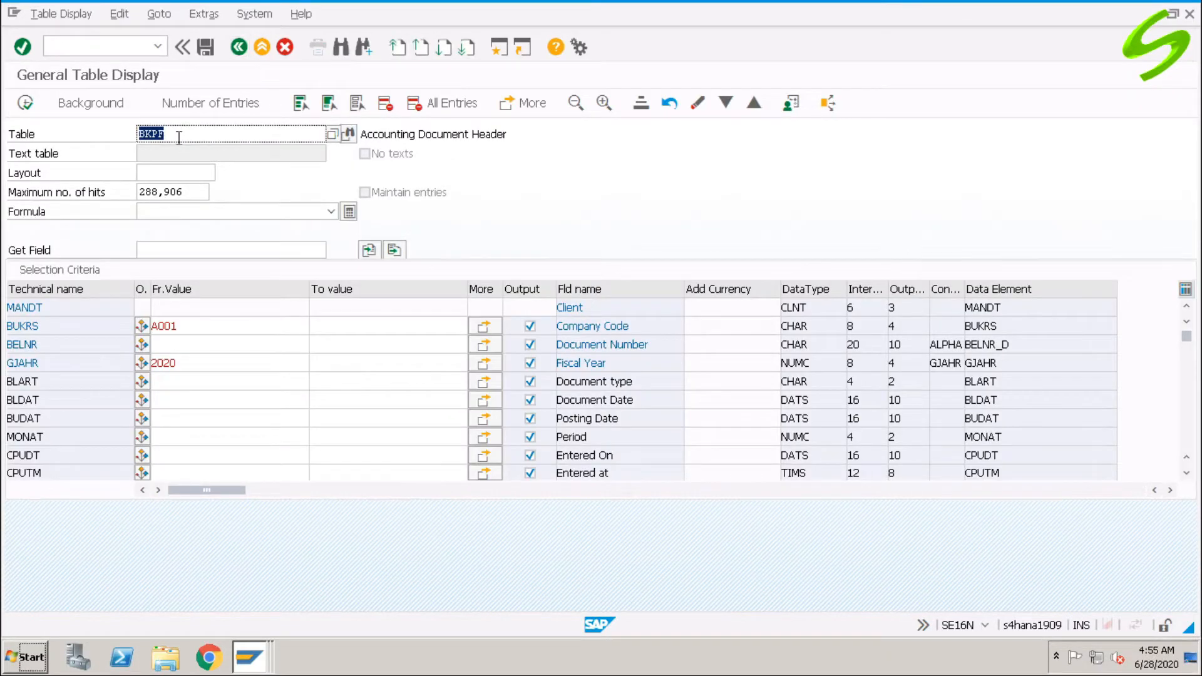
type("acdoca")
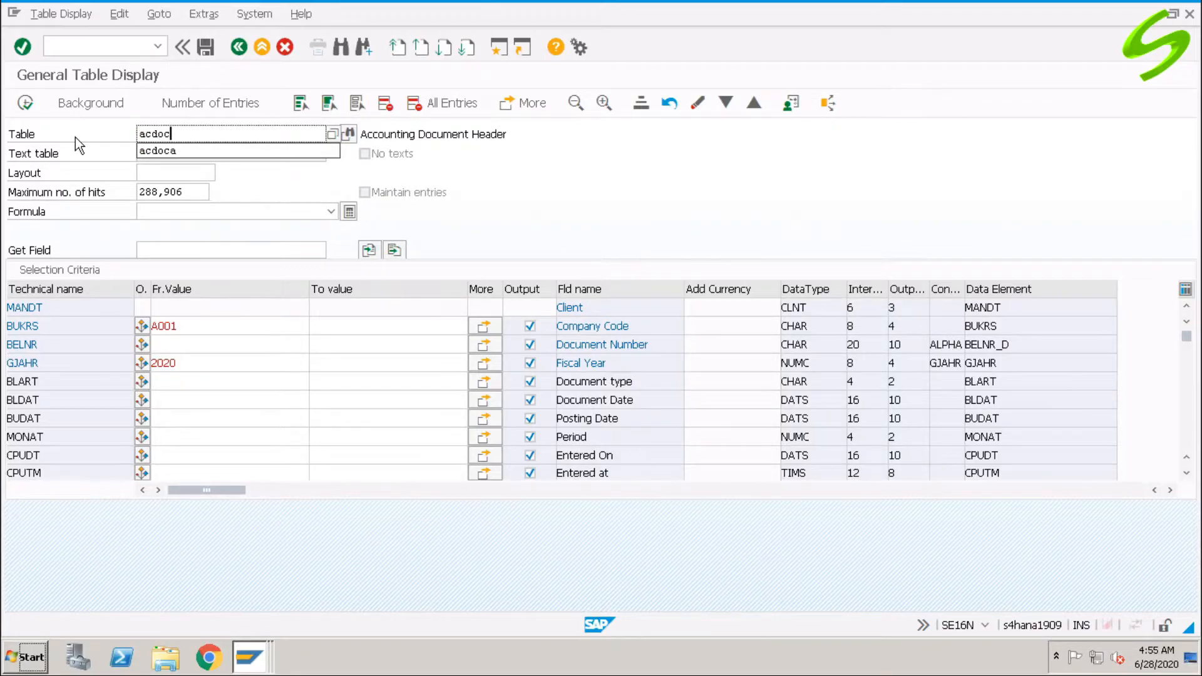
key("Return")
left_click_drag(378, 134, 505, 207)
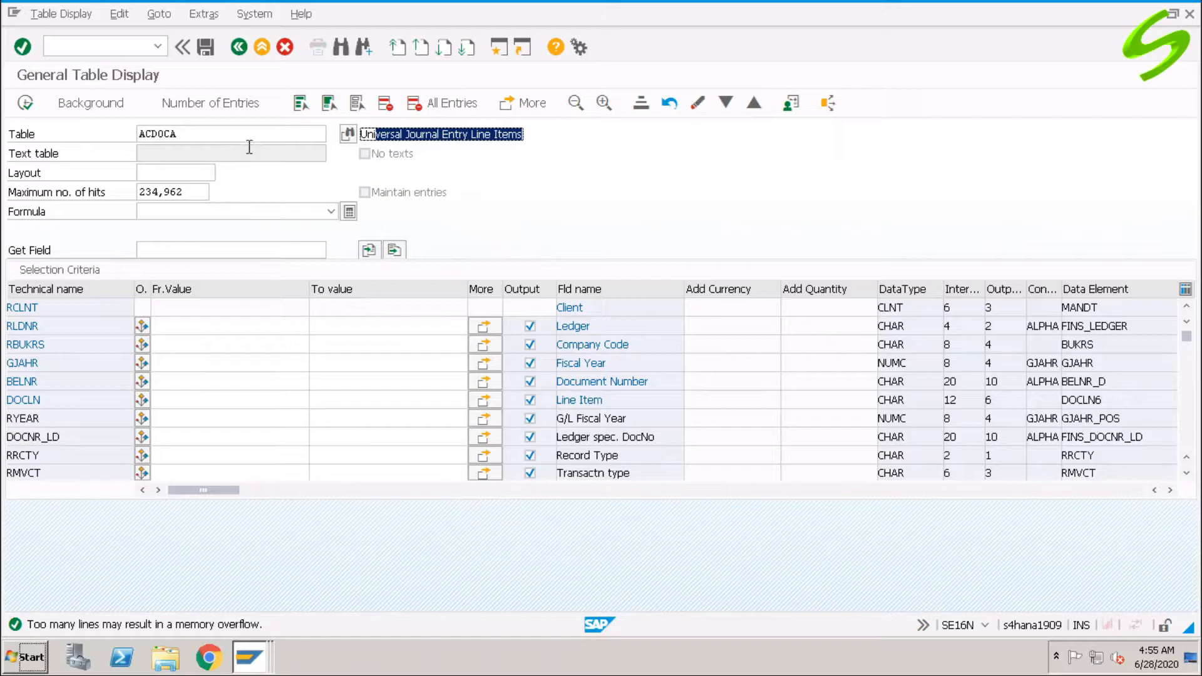
left_click_drag(262, 134, 100, 133)
type("bseg")
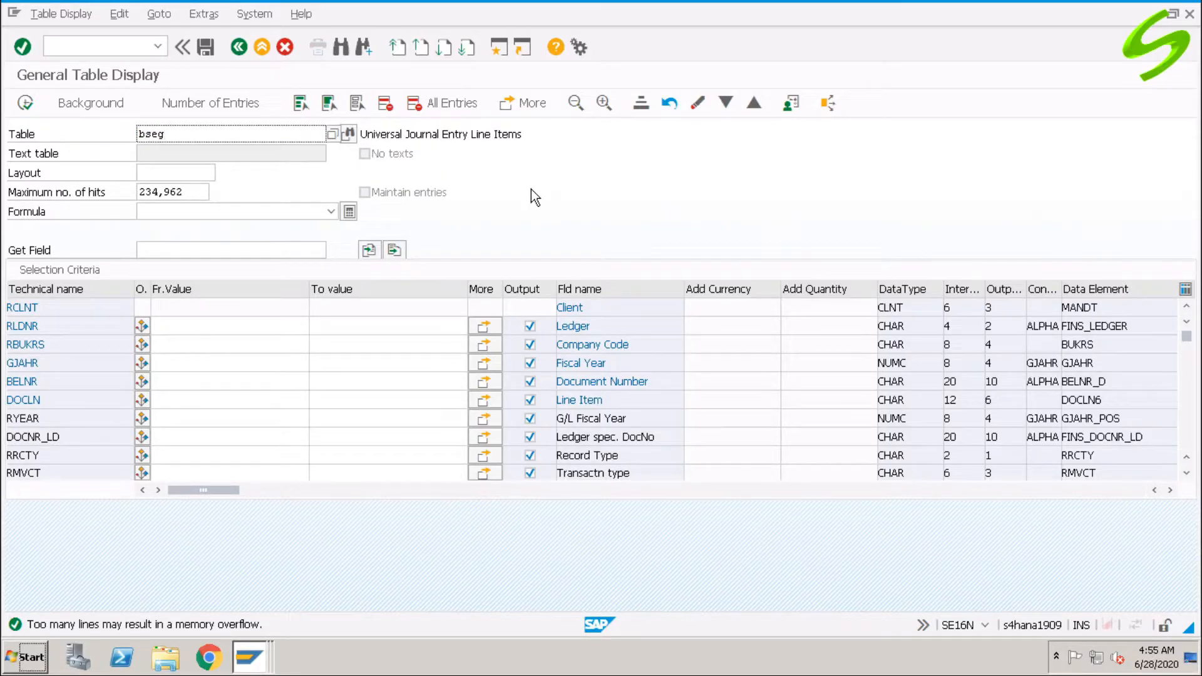
key("Return")
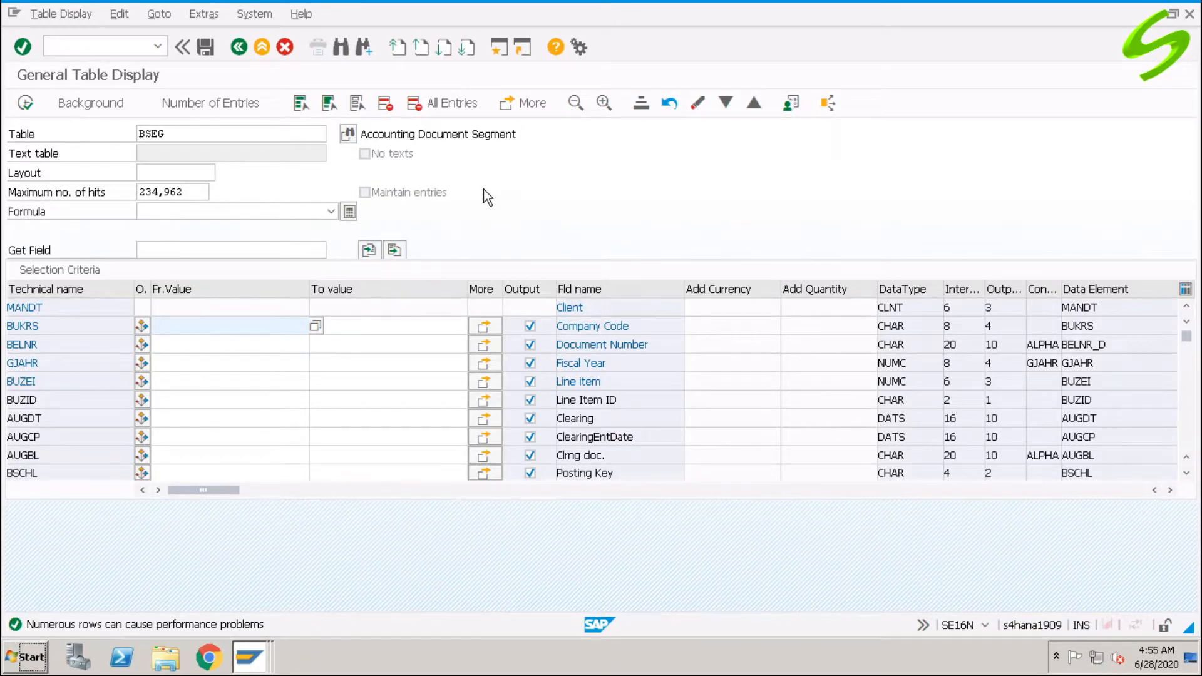
Switch the table name back to ACDOCA.
double_click(210, 135)
type("ad")
key("BackSpace")
type("cdo")
key("Down")
key("Return")
key("Return")
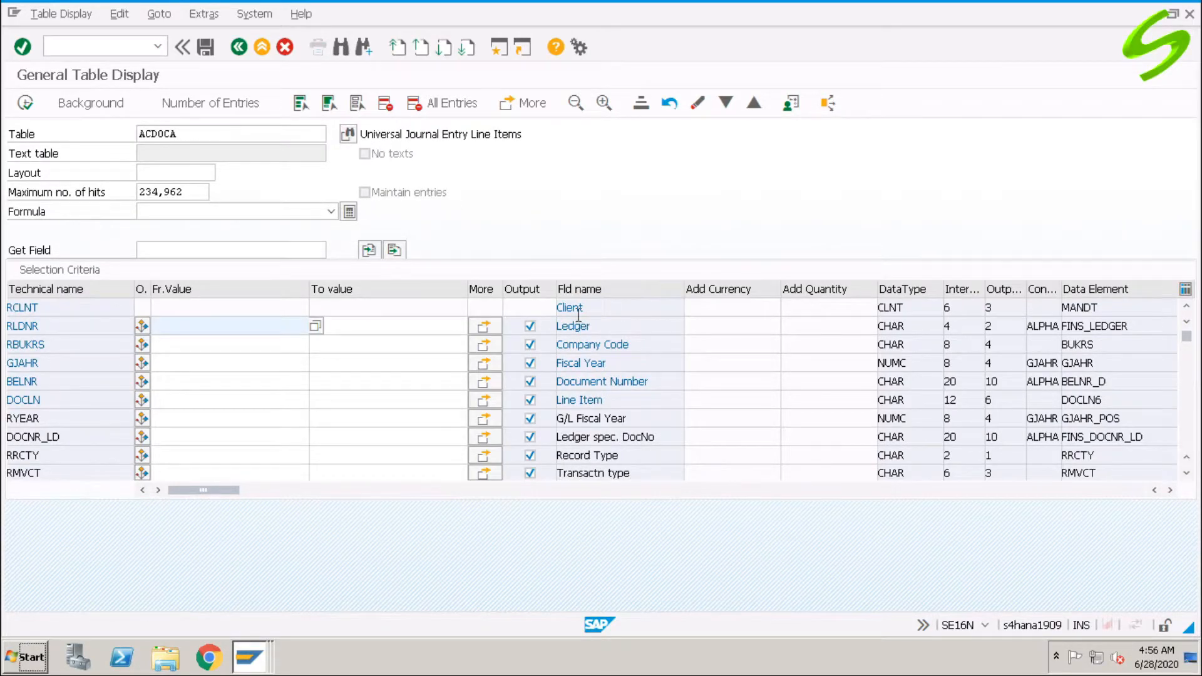
Restrict the ACDOCA query to company code A001 and fiscal year 2020.
left_click(193, 346)
type("a001")
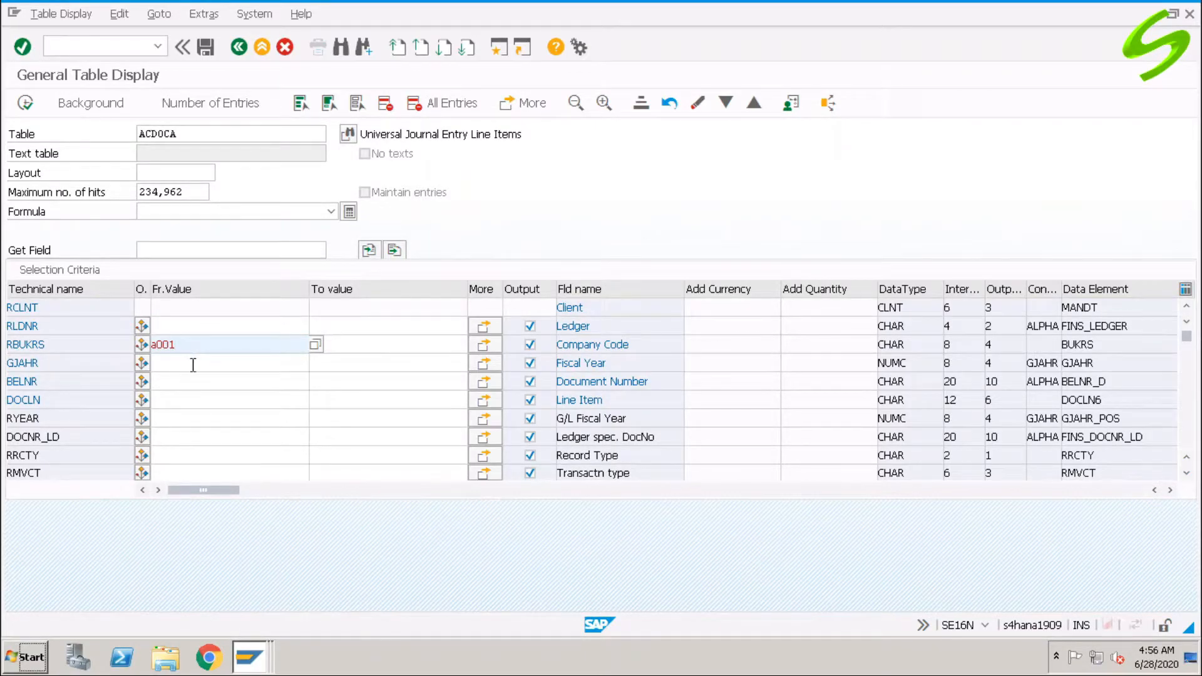
left_click(193, 365)
type("2020")
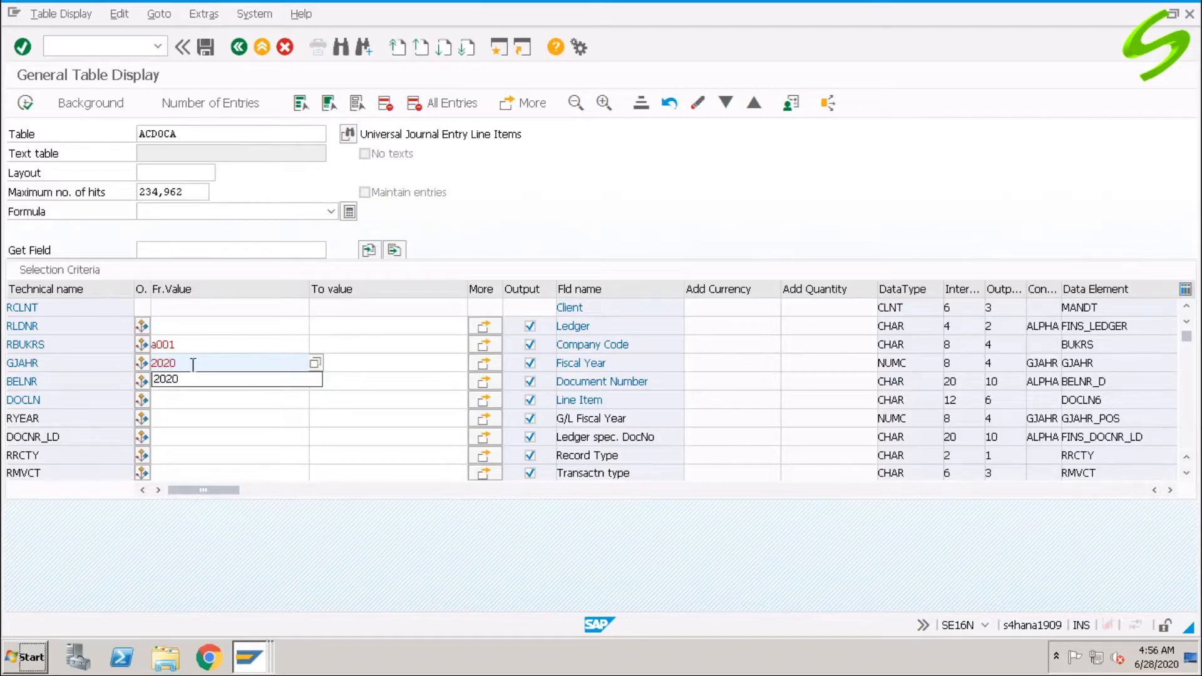
key("Return")
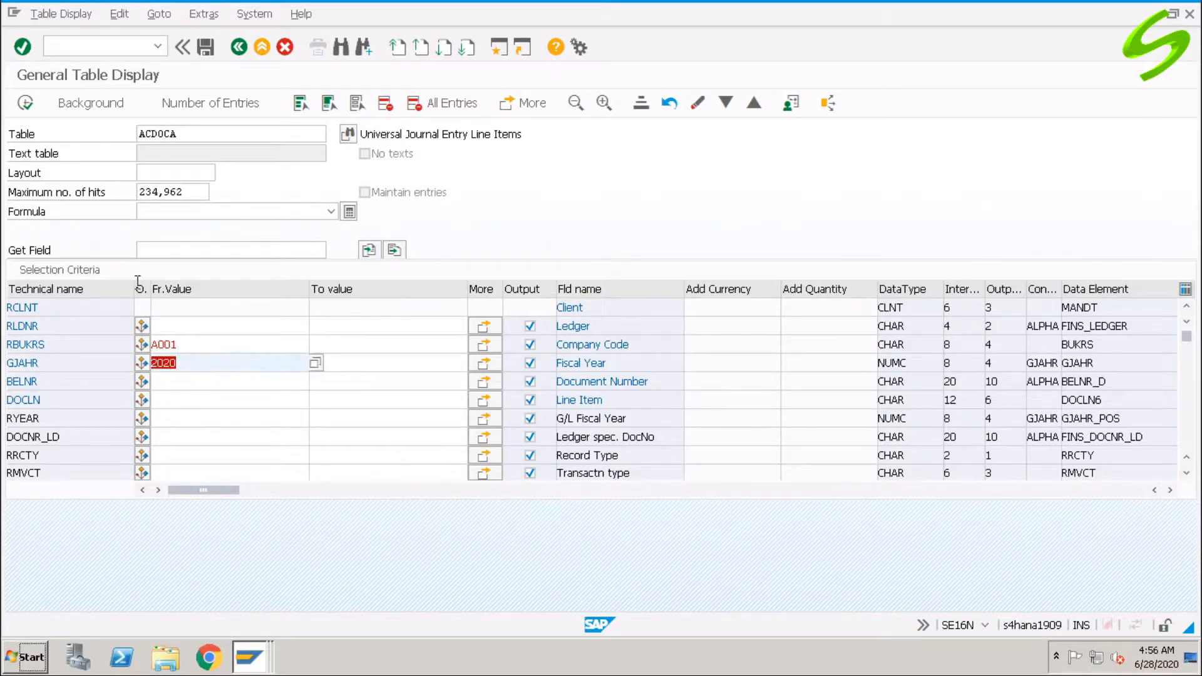
Run the ACDOCA query and select the line items of documents 100000002 and 100000003.
left_click(25, 102)
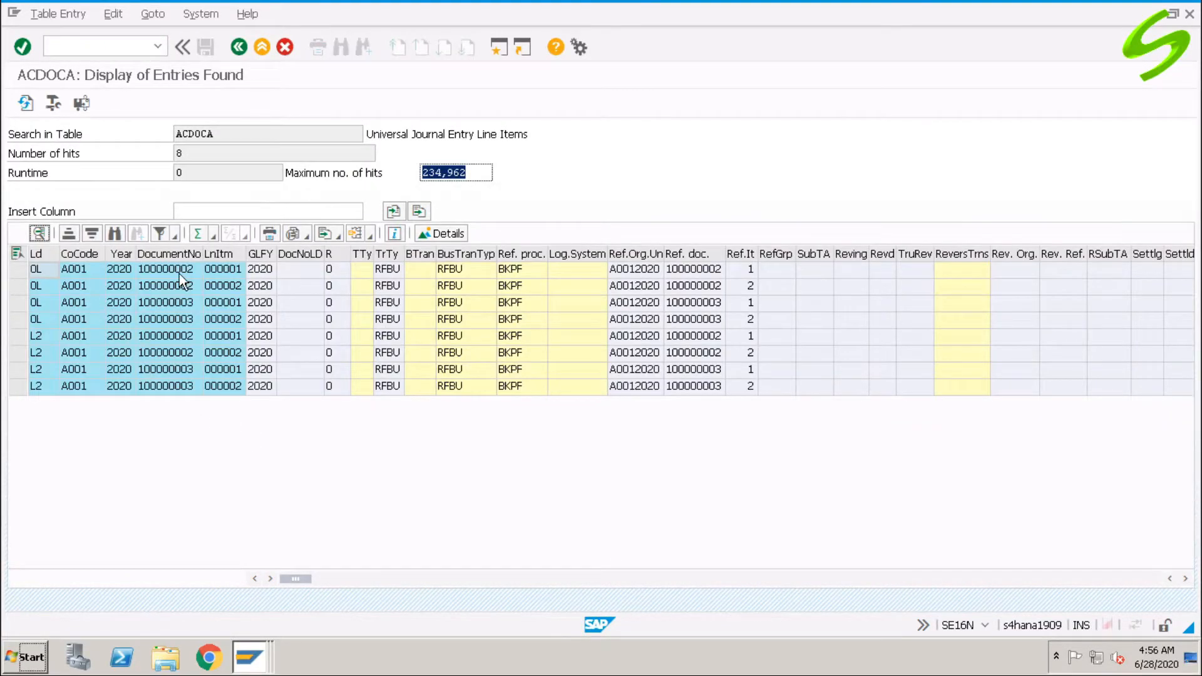
left_click(179, 273)
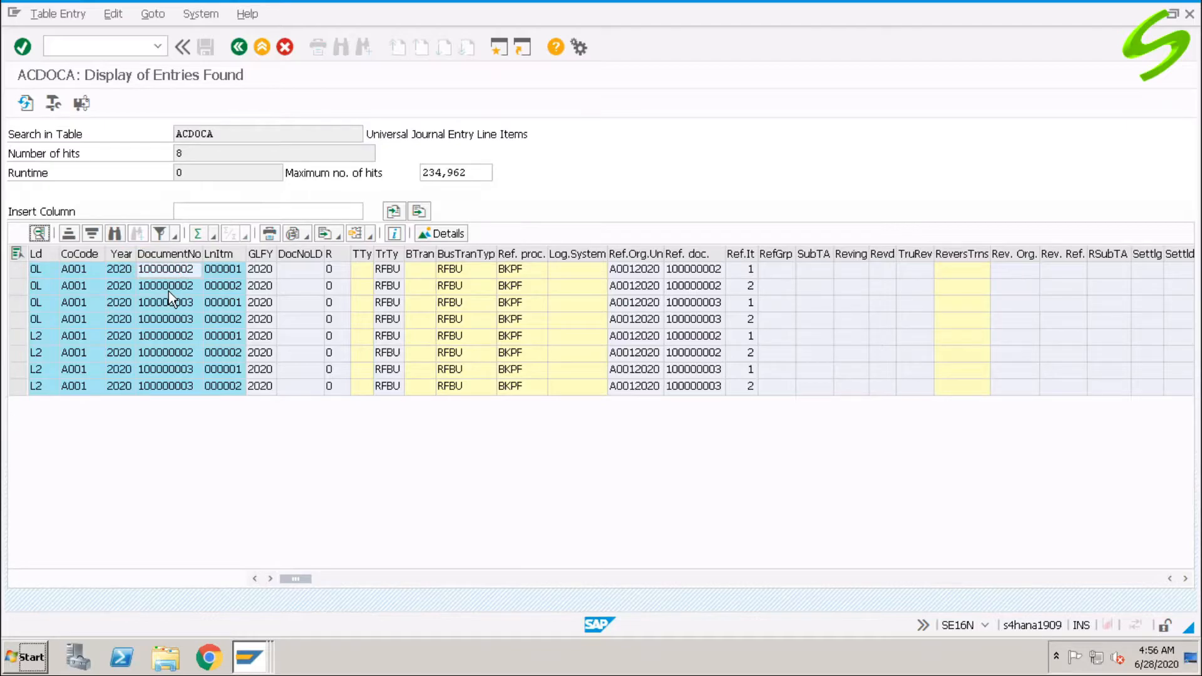
left_click(18, 270)
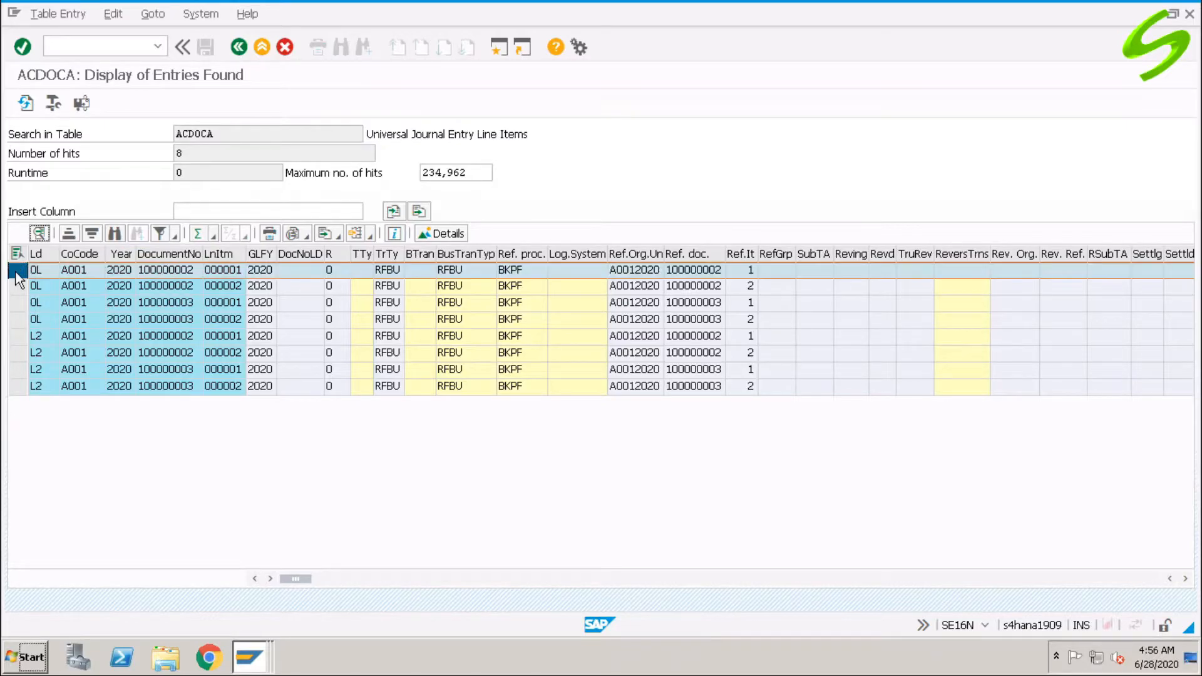
left_click(15, 288)
left_click(17, 269)
left_click(17, 287)
left_click(18, 303)
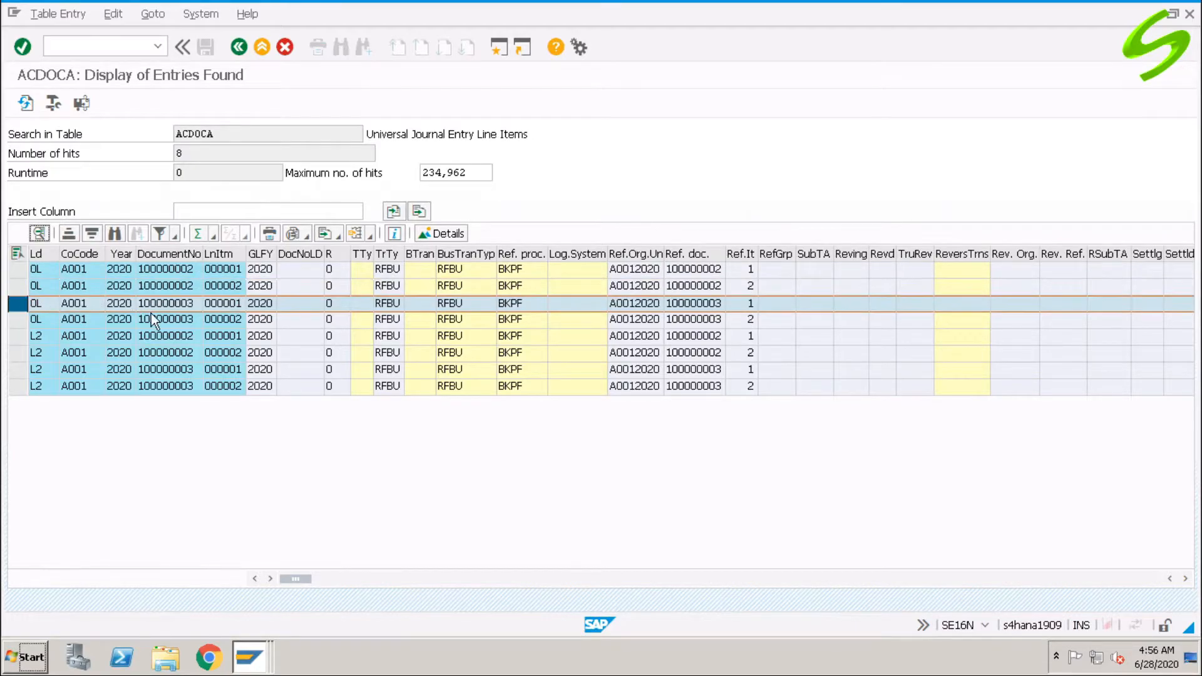
left_click(17, 319)
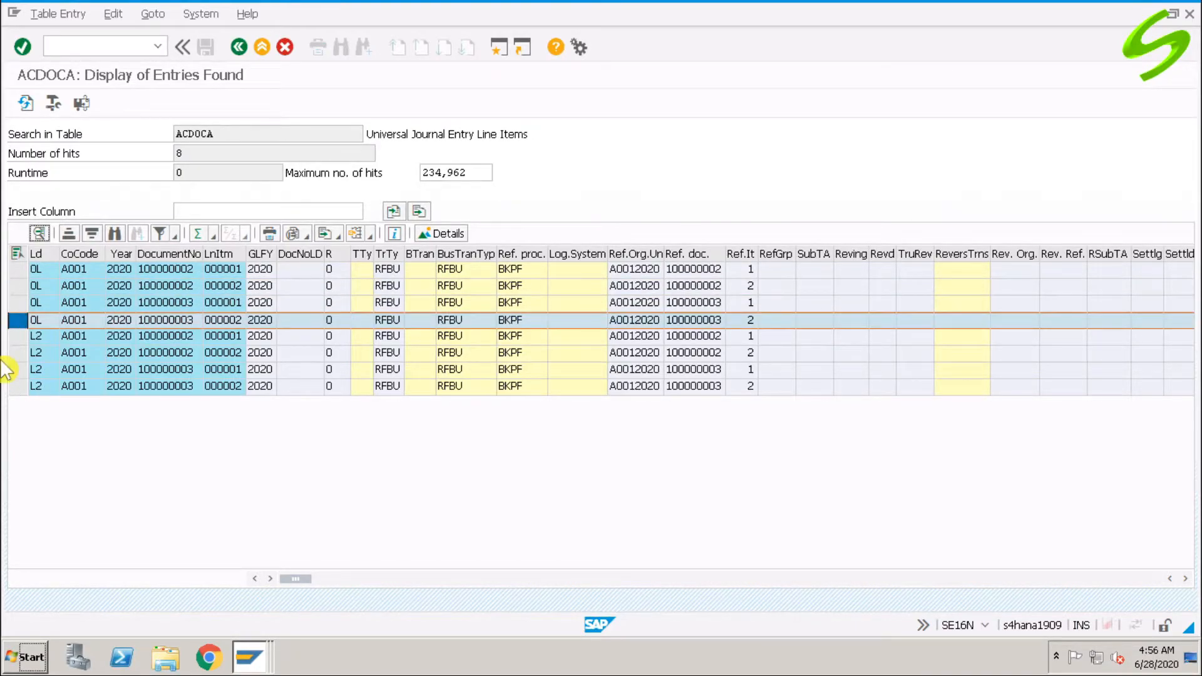
left_click(17, 336)
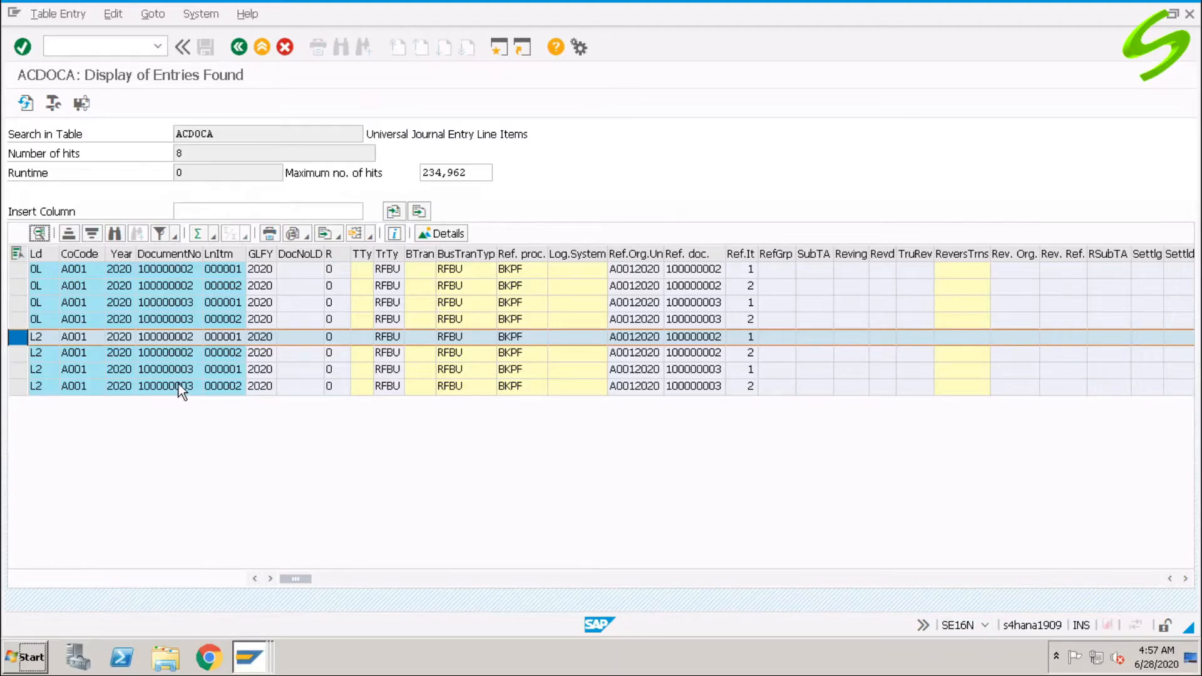
Return to SAP Easy Access with /n.
left_click(113, 46)
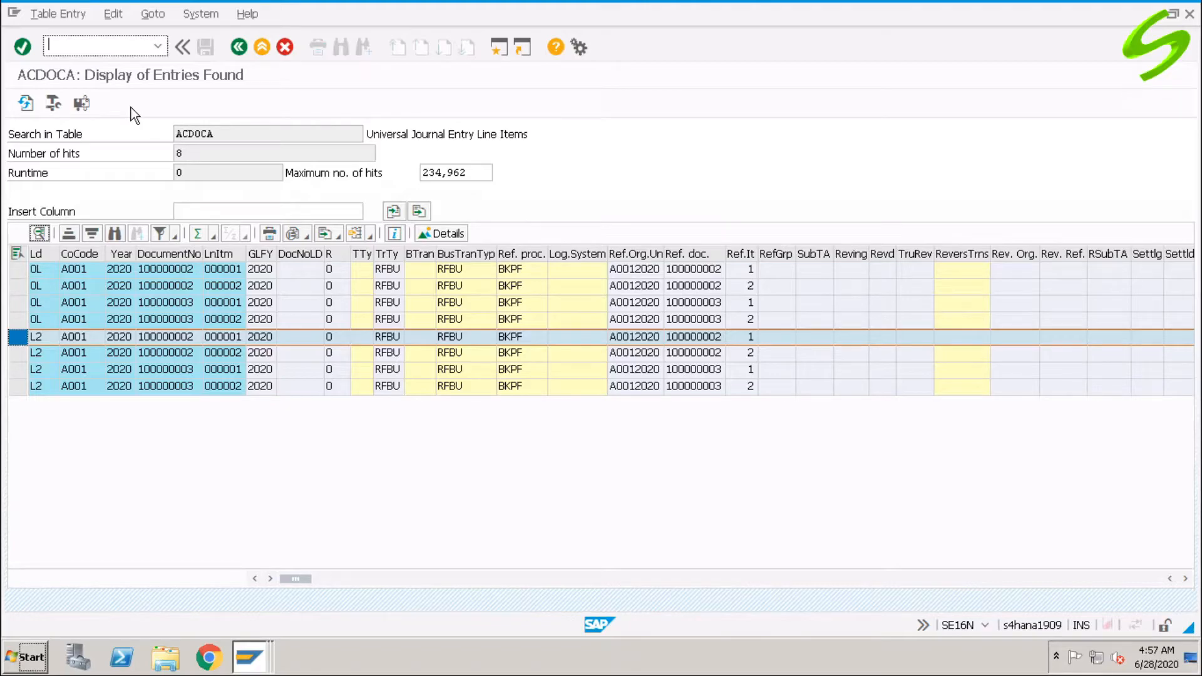
type("/n")
key("Return")
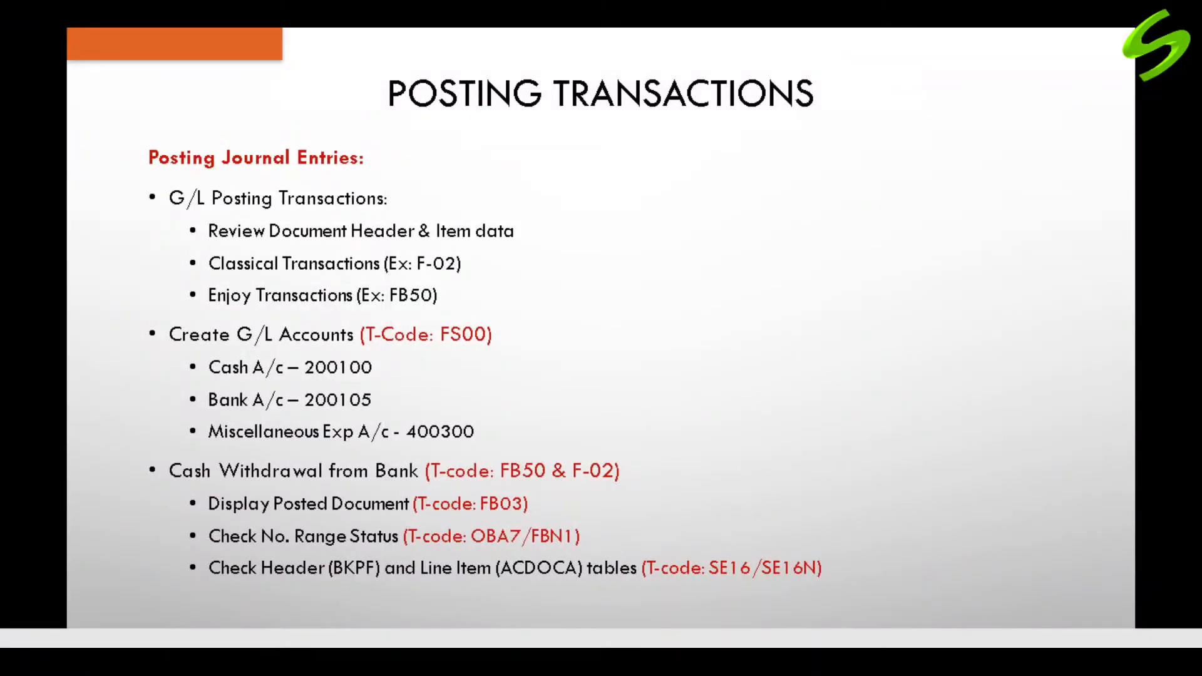
key("Right")
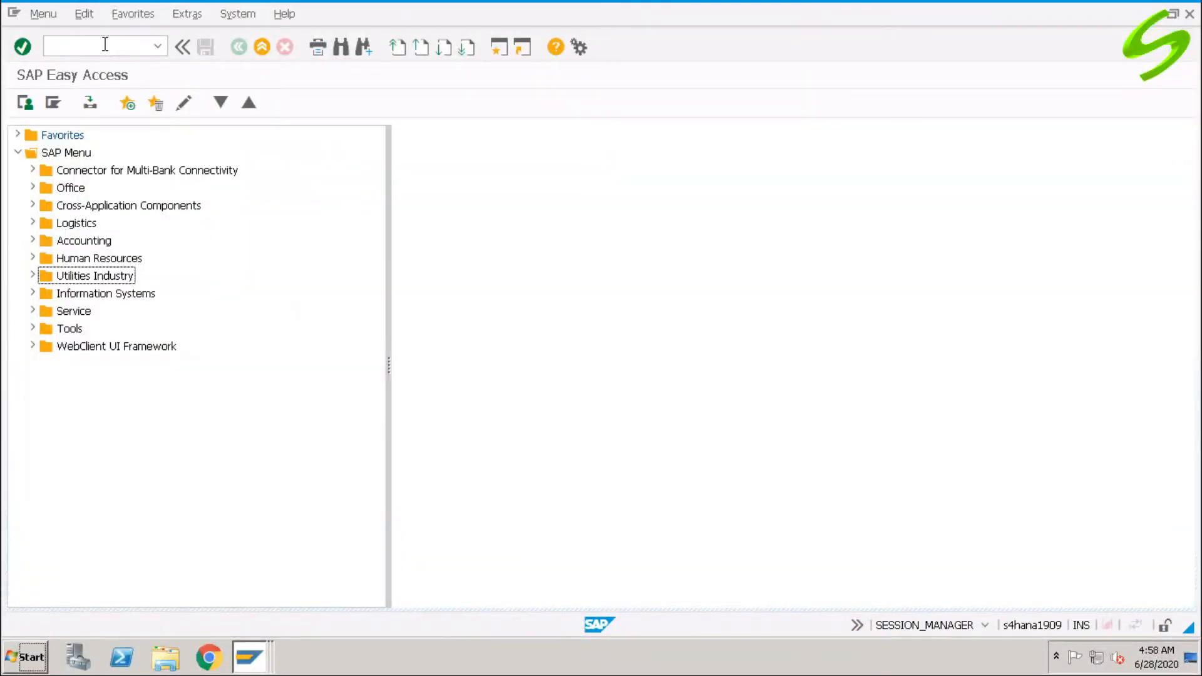
Display document 100000003 in FB03.
left_click(105, 45)
type("fb03")
key("Return")
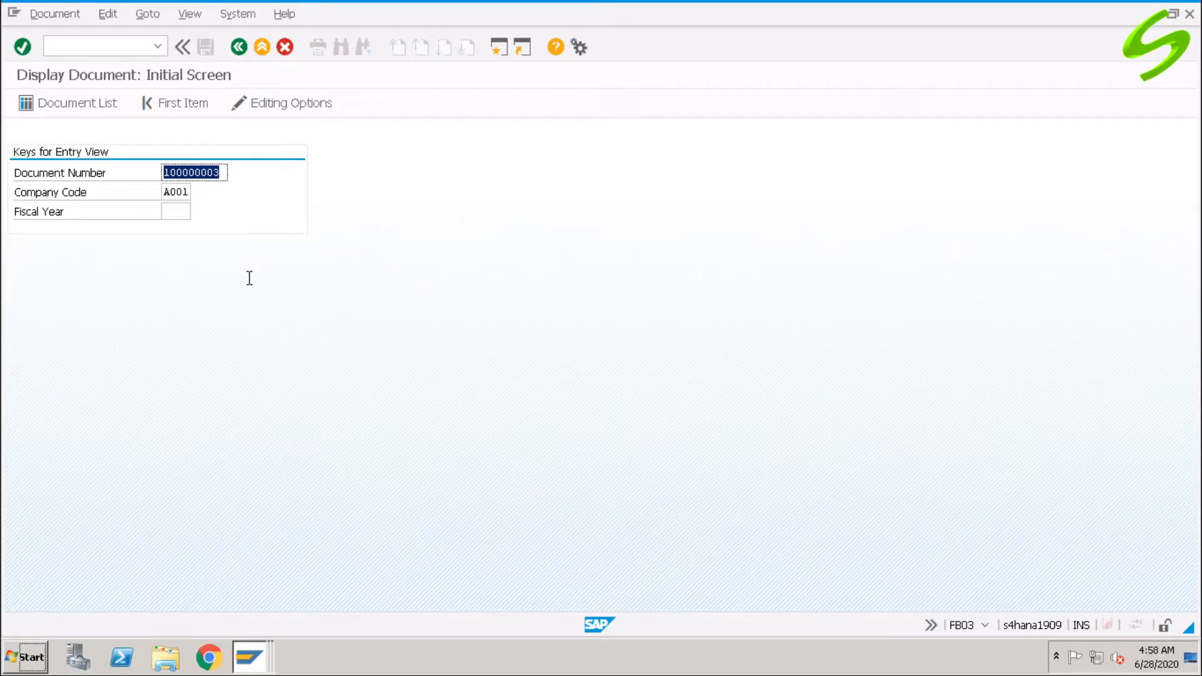
key("Return")
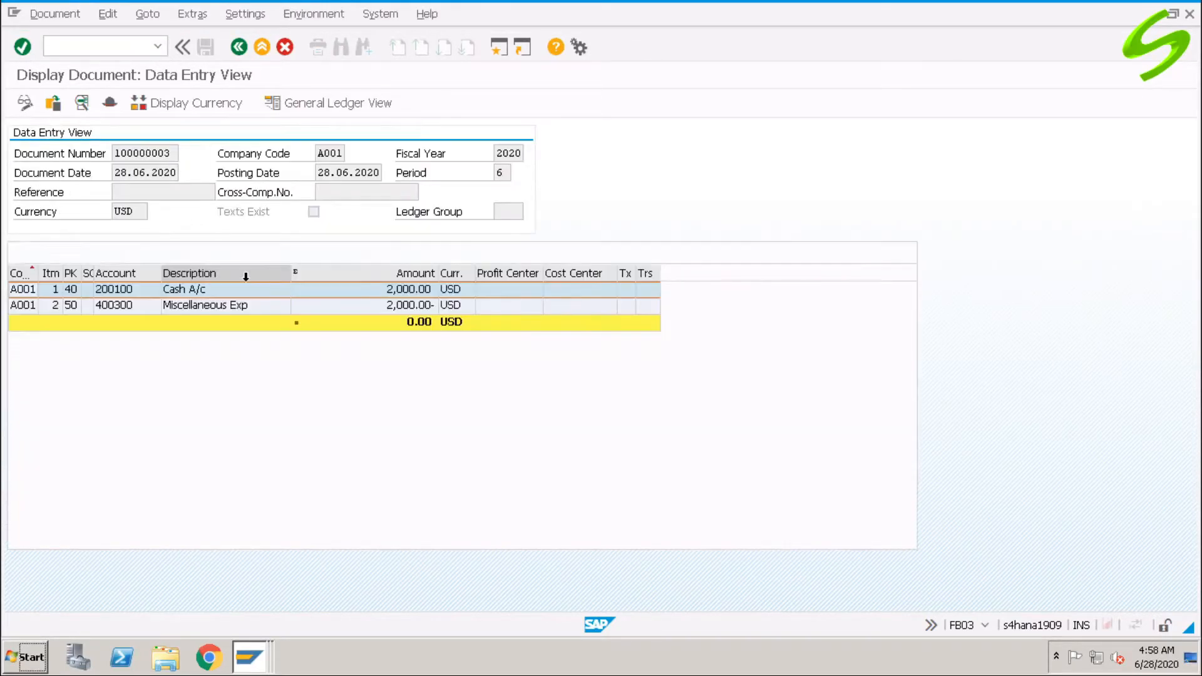
Preview the document for printing, then bring up the Document menu's Export option.
left_click(50, 16)
left_click(84, 113)
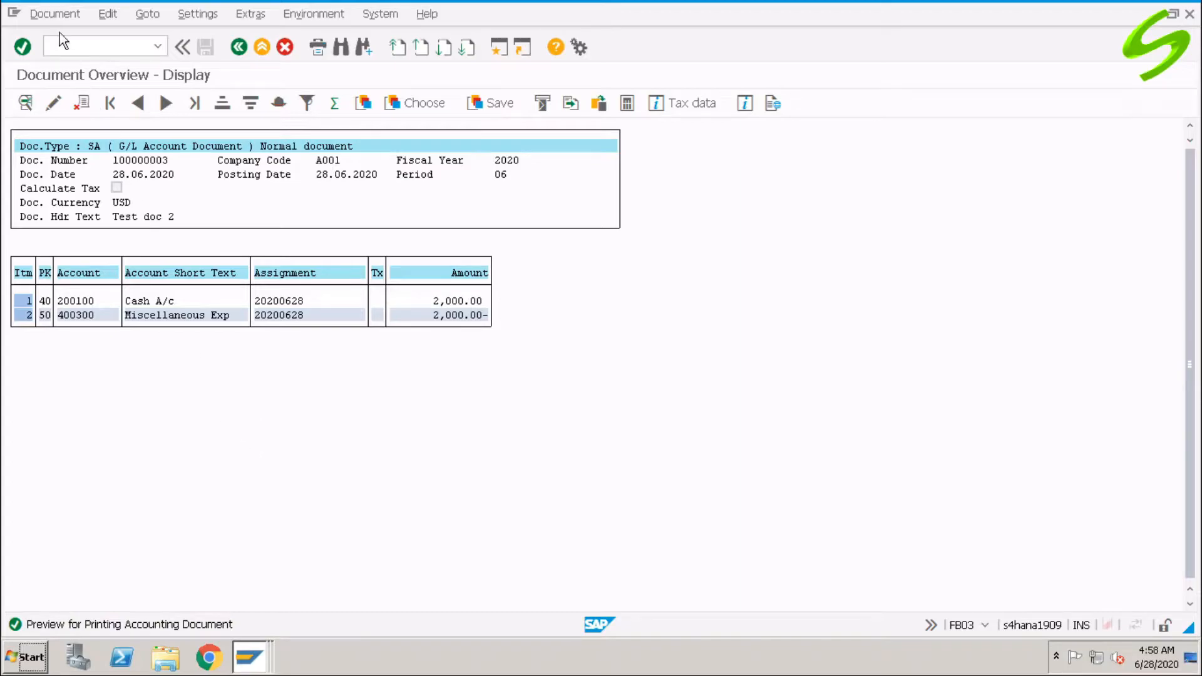
left_click(55, 14)
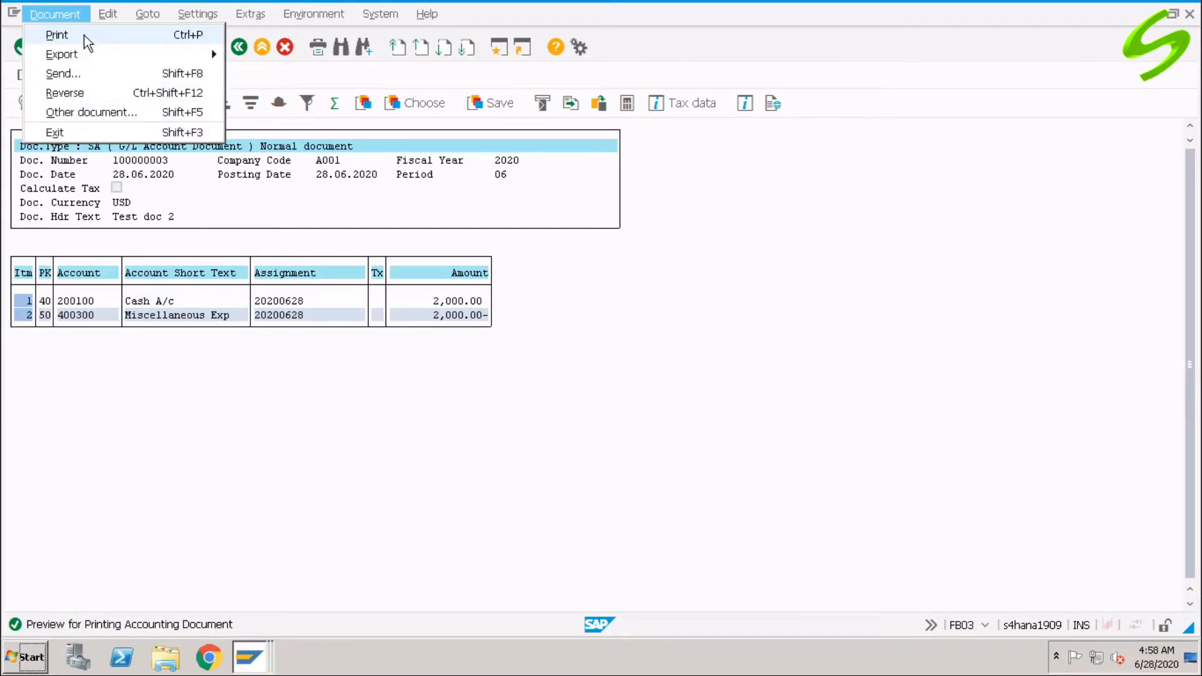
left_click(84, 35)
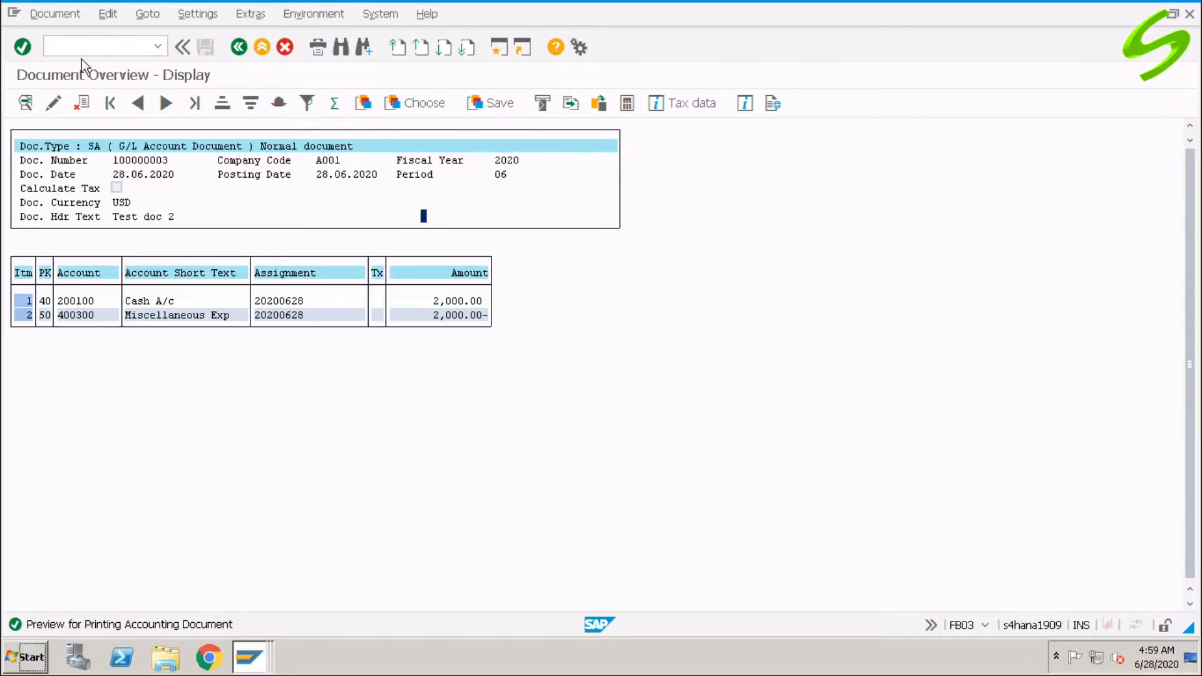
left_click(52, 17)
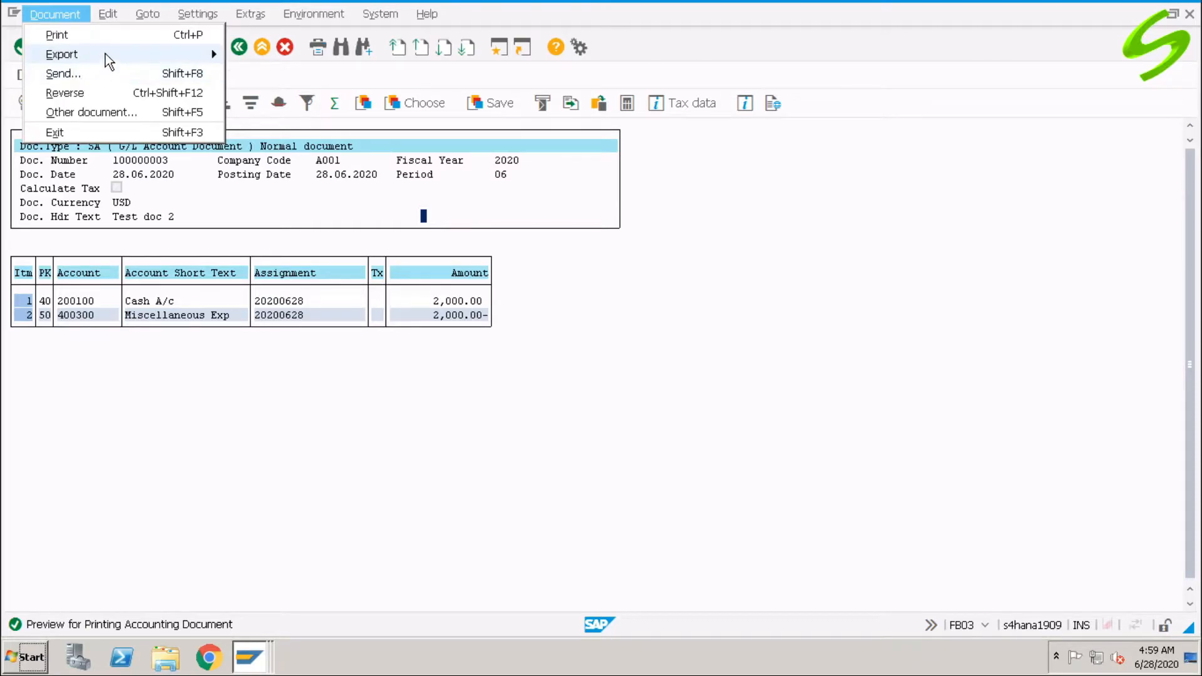
mouse_move(102, 53)
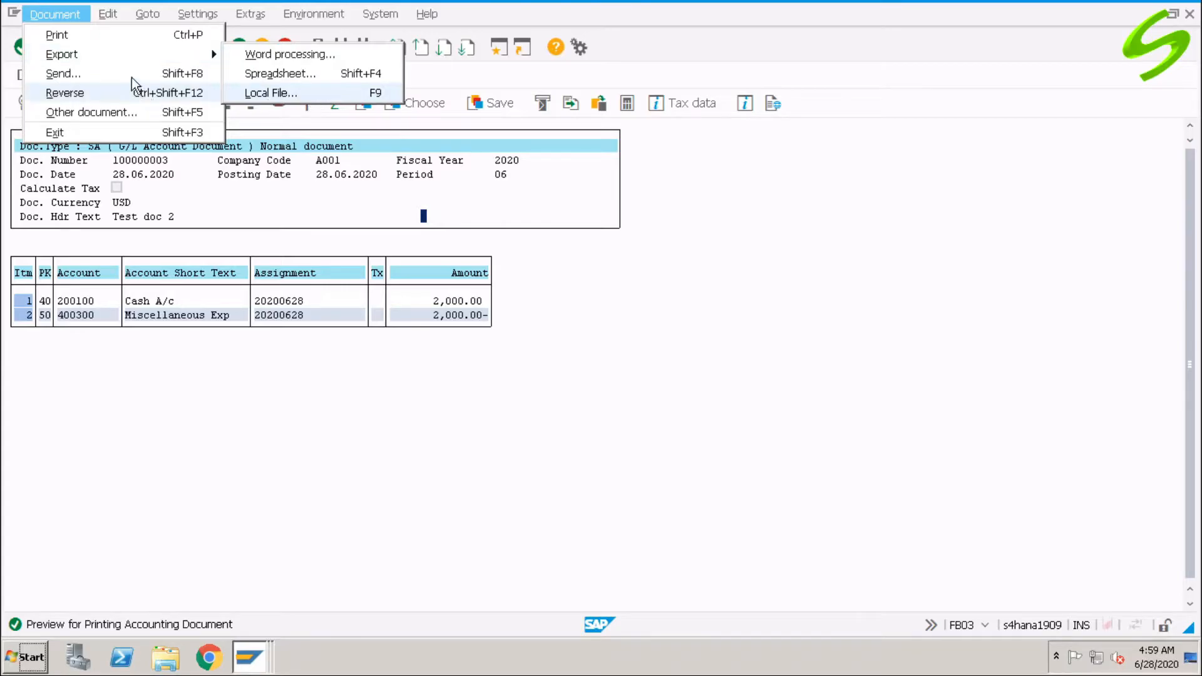
Write the message 'Test message for document in sap' and set the recipient type to Internet address.
left_click(107, 72)
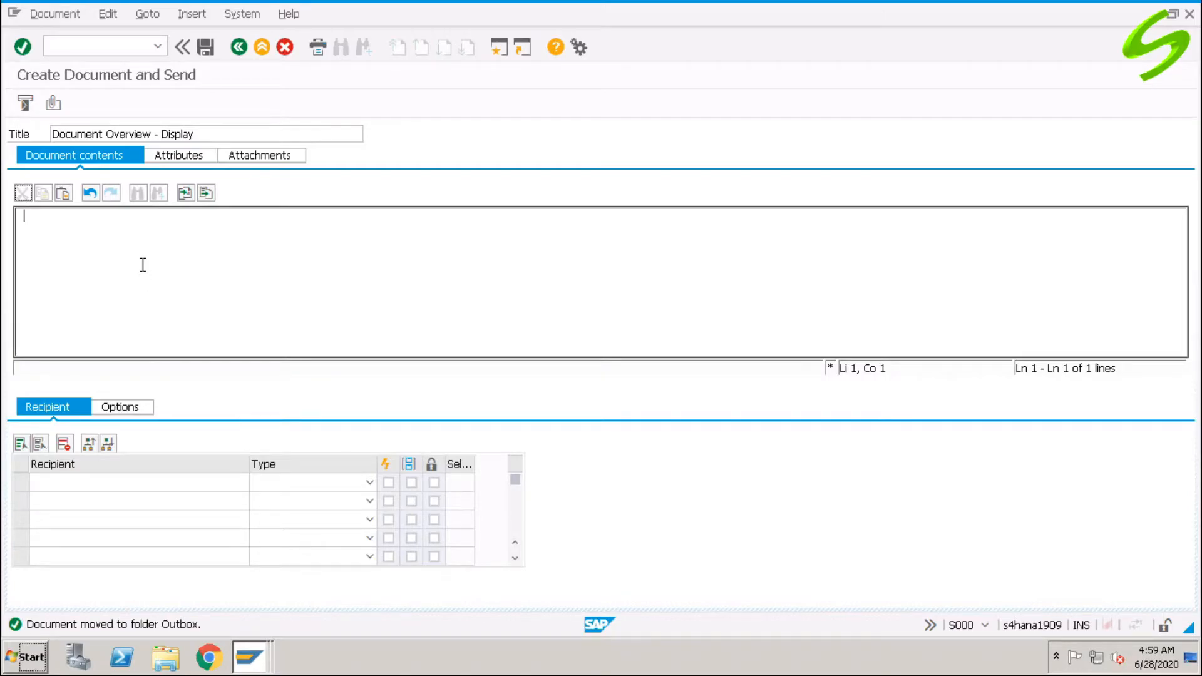
type("Test message ")
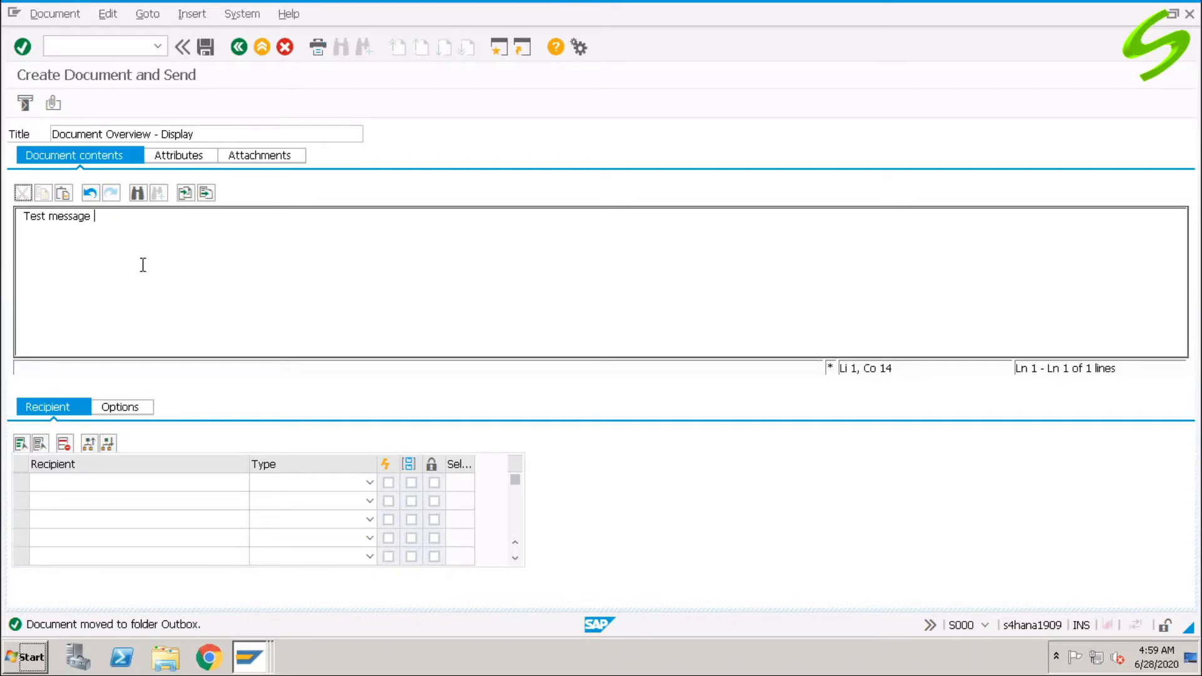
type("for document in sap")
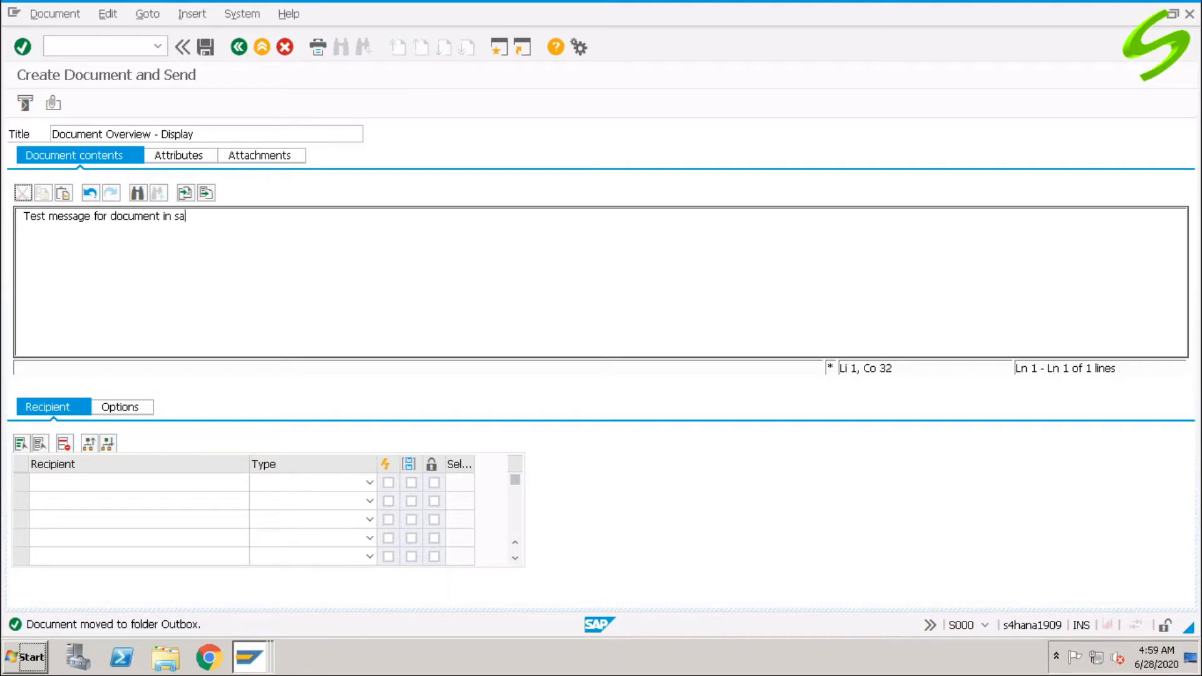
left_click(70, 481)
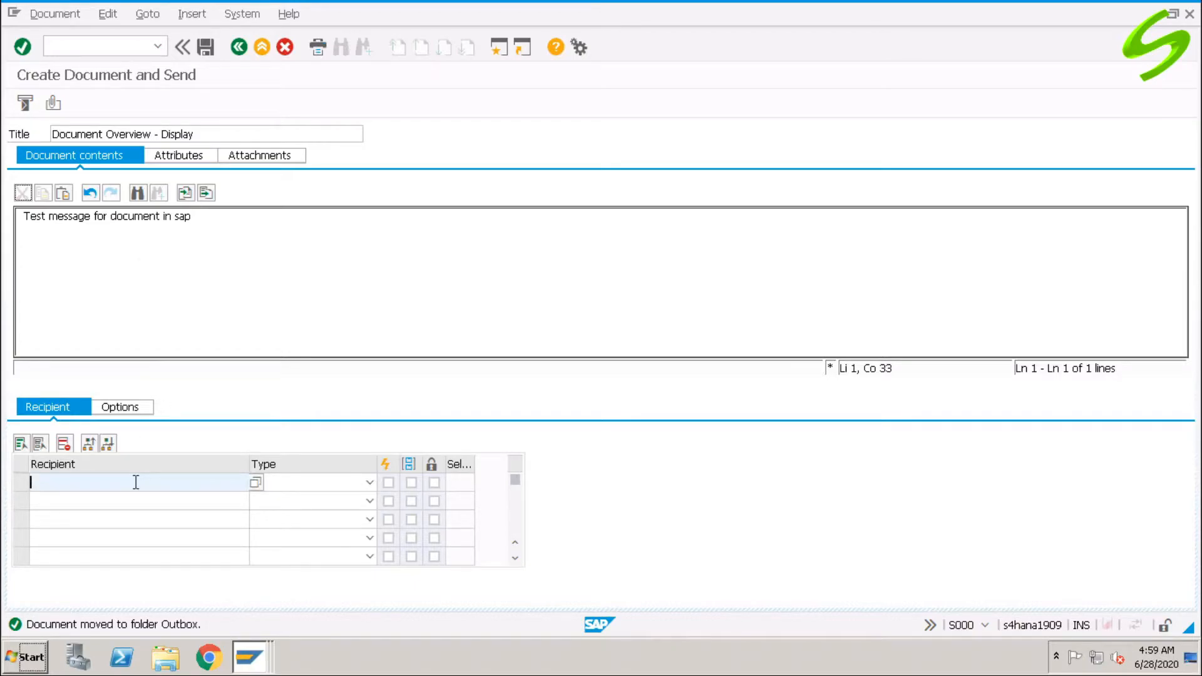
left_click(302, 483)
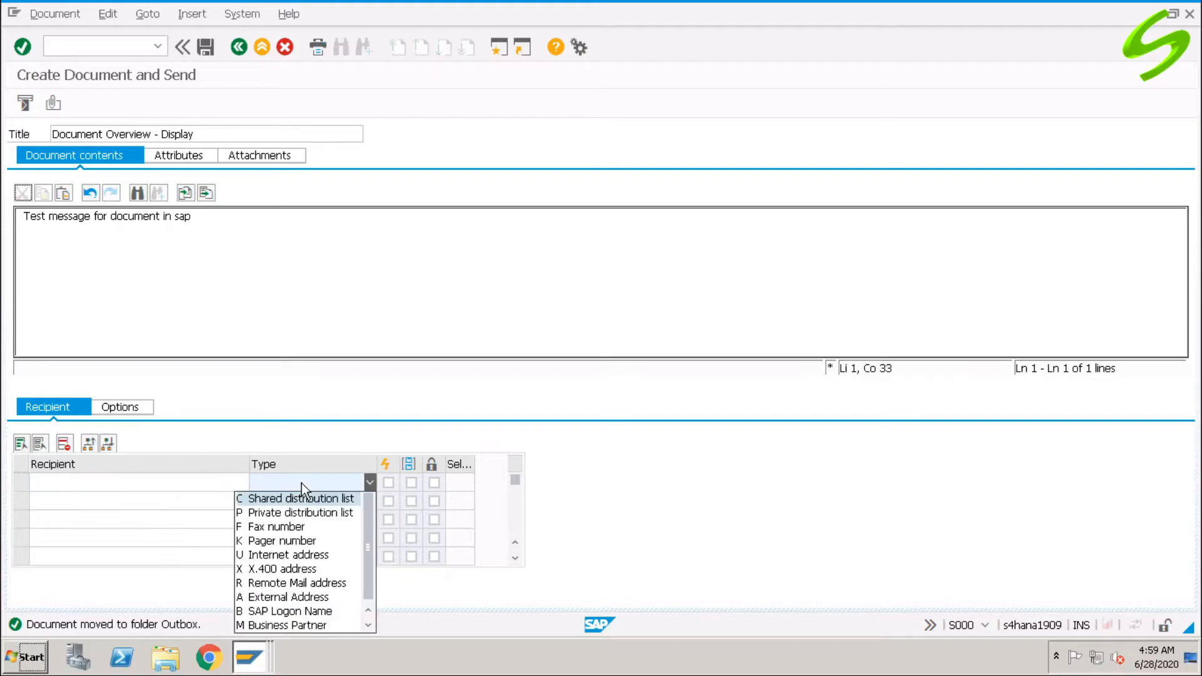
left_click(282, 554)
left_click(177, 483)
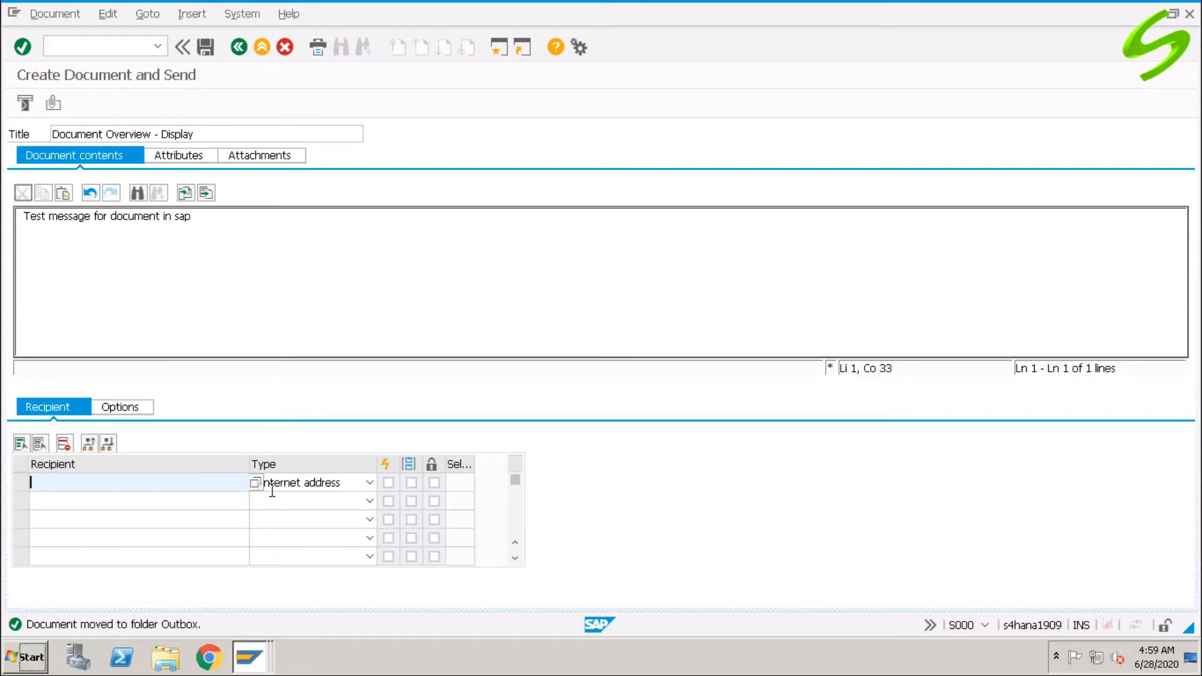
left_click(291, 484)
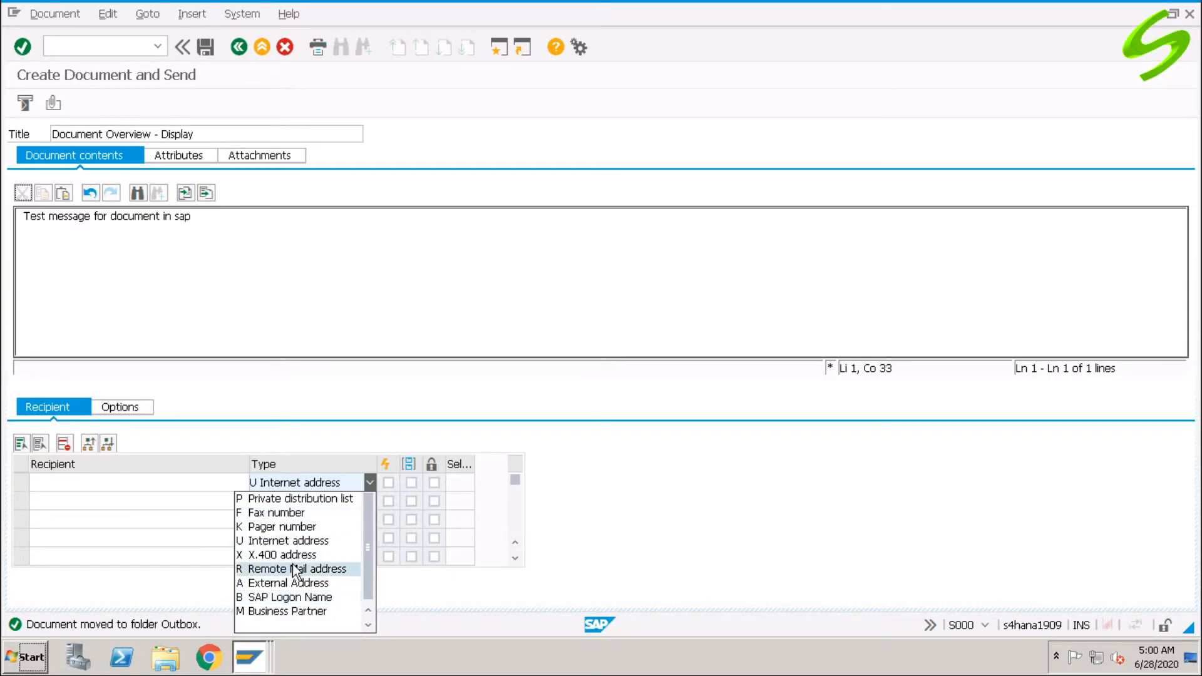
left_click(294, 542)
Enter the recipient's e-mail address, check the Document Overview attachment, and send the message.
left_click(211, 487)
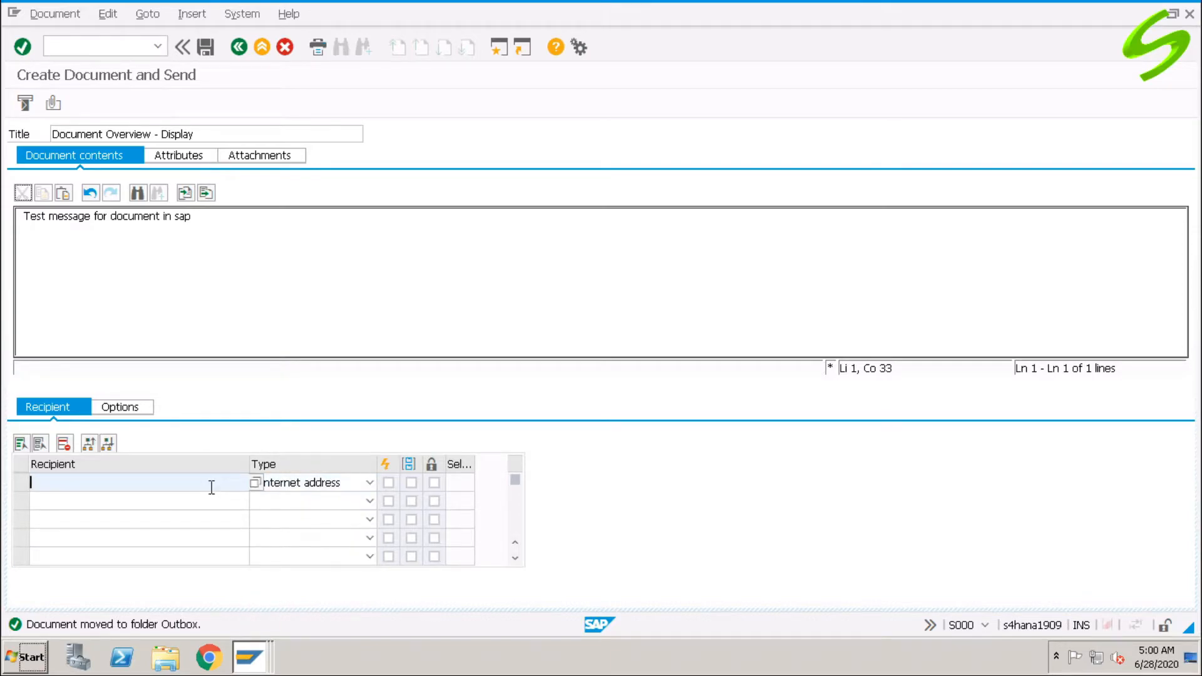
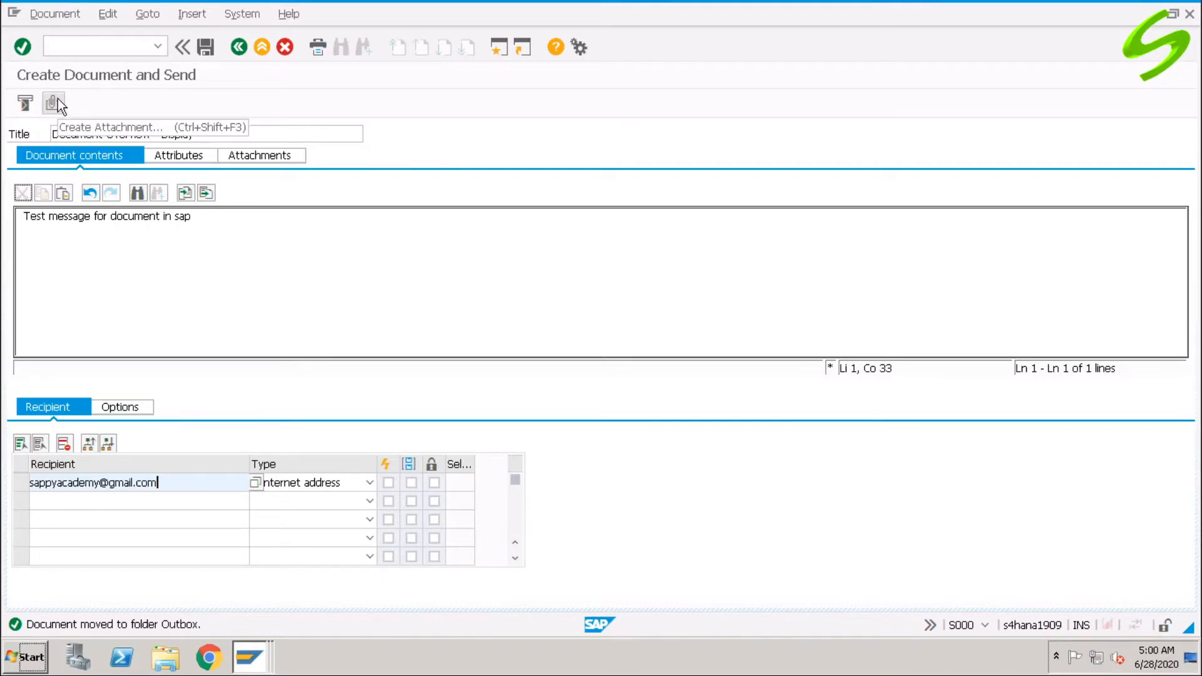
left_click(177, 156)
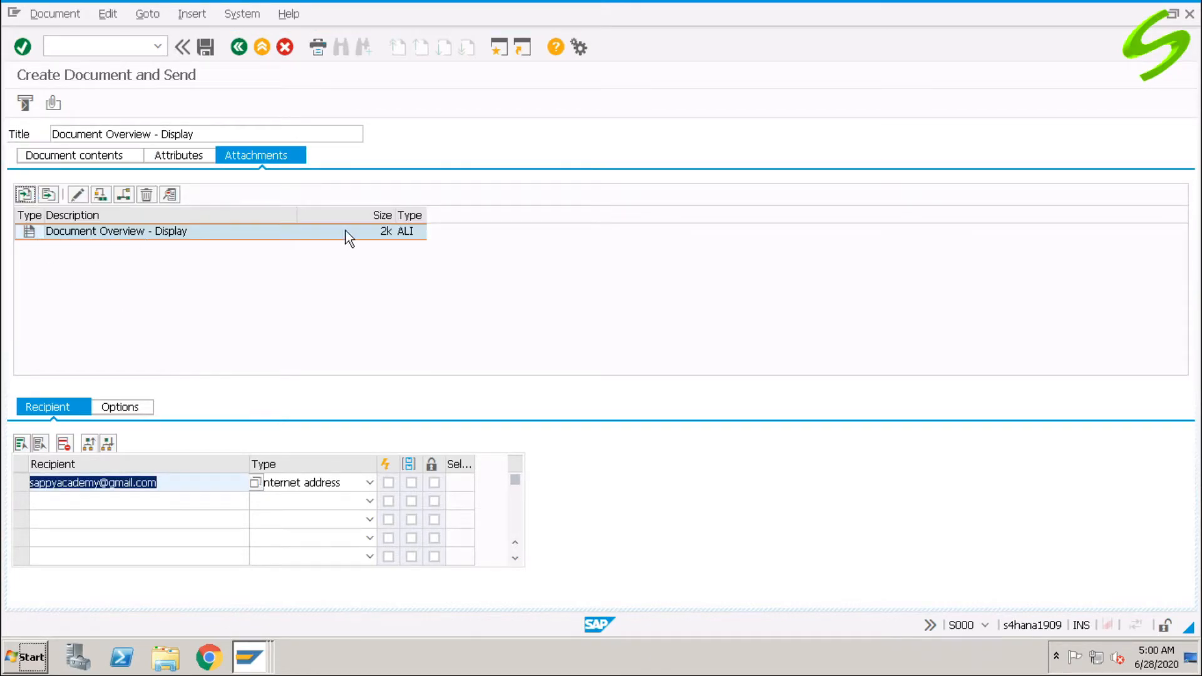
left_click(81, 156)
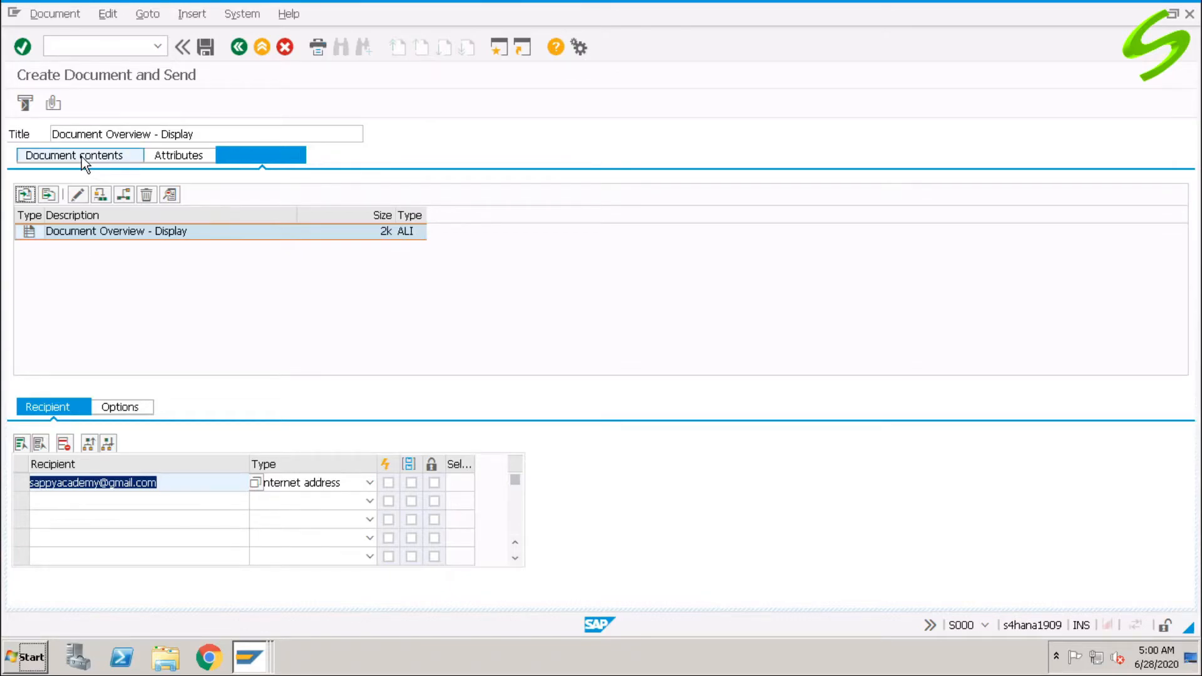
left_click(25, 104)
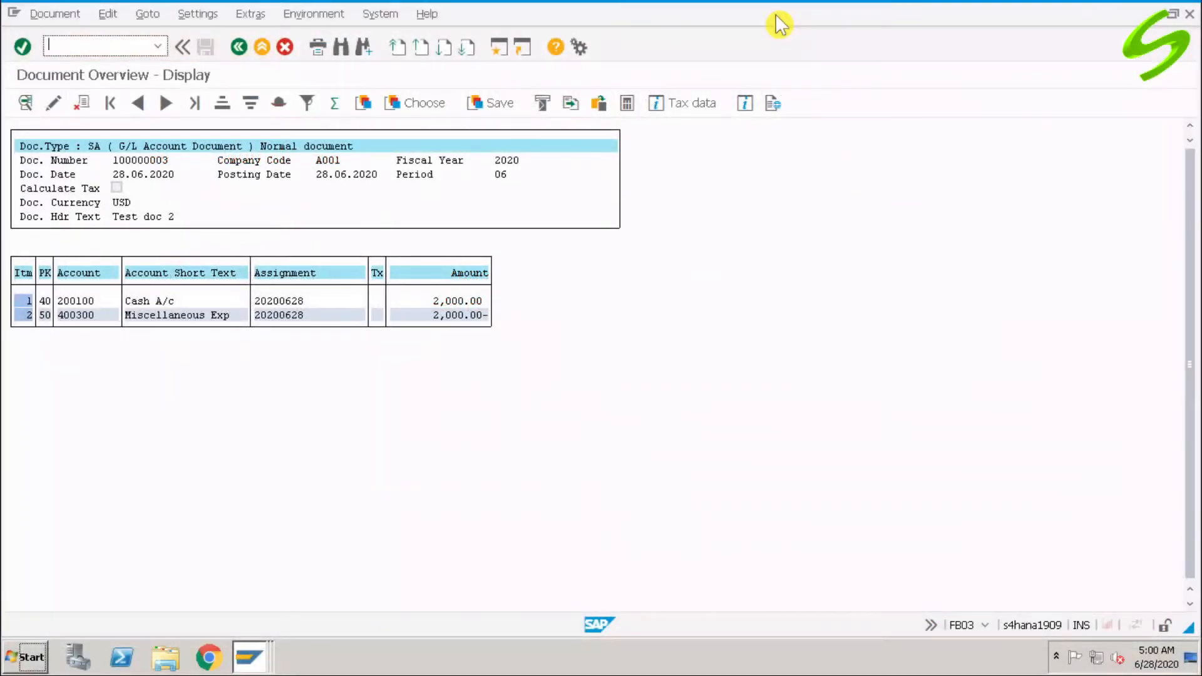
Start FB50 for company code A001 with document date 28.06.2020 and header text 'Test doc 3'.
left_click(104, 47)
type("/nfb50")
key("Return")
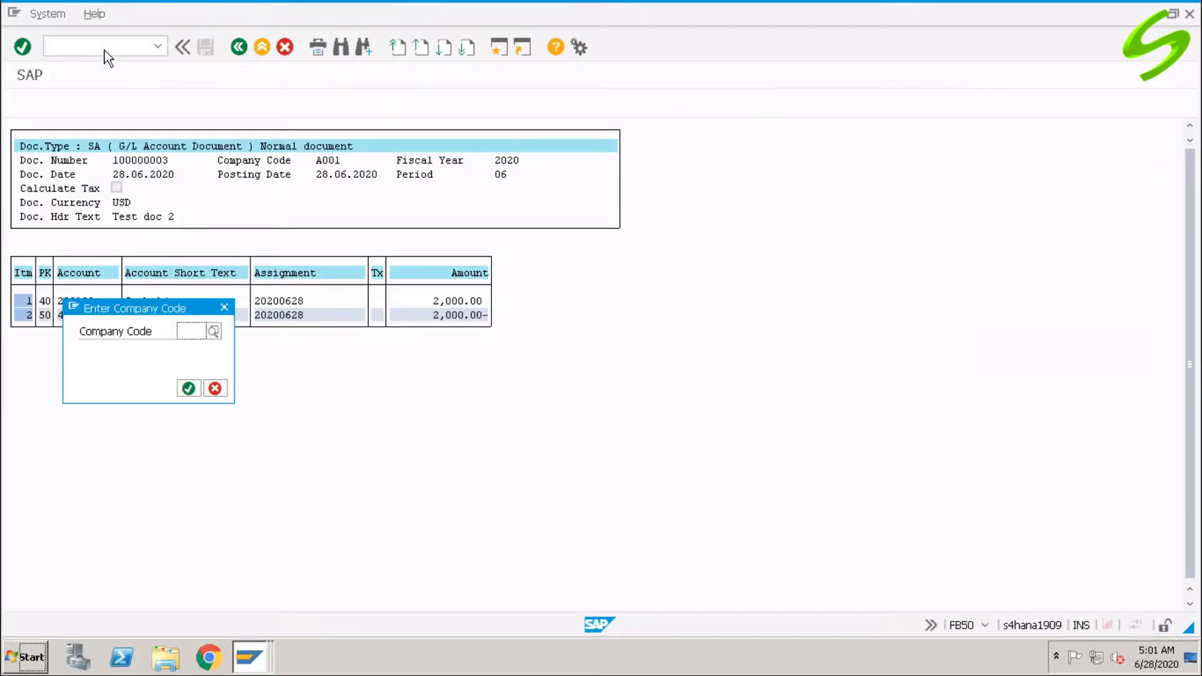
left_click(197, 331)
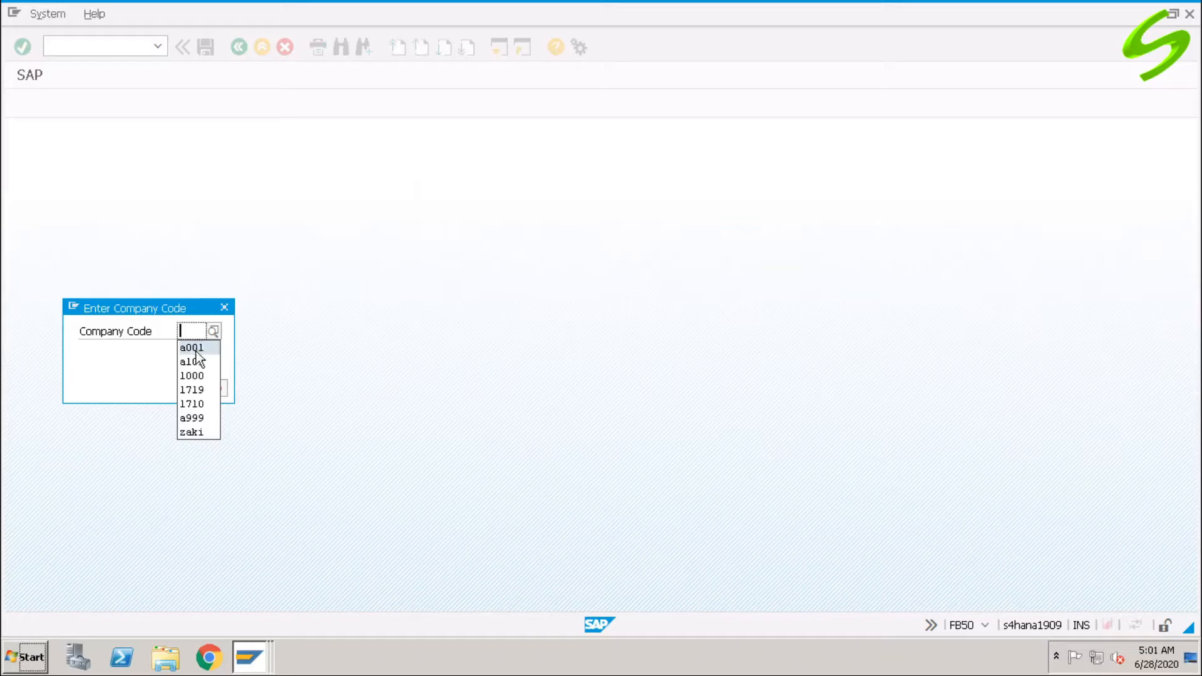
left_click(192, 343)
left_click(189, 388)
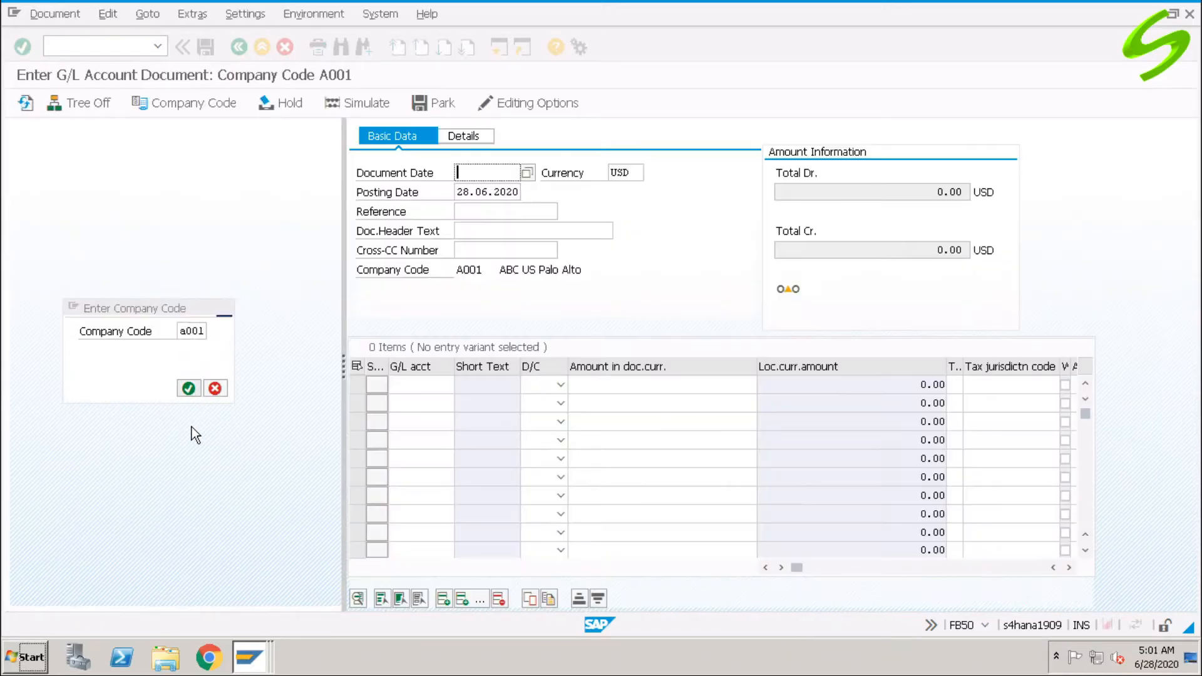
left_click(485, 173)
left_click(486, 183)
left_click(478, 232)
type("Te")
key("Down")
key("Return")
key("BackSpace")
type("3")
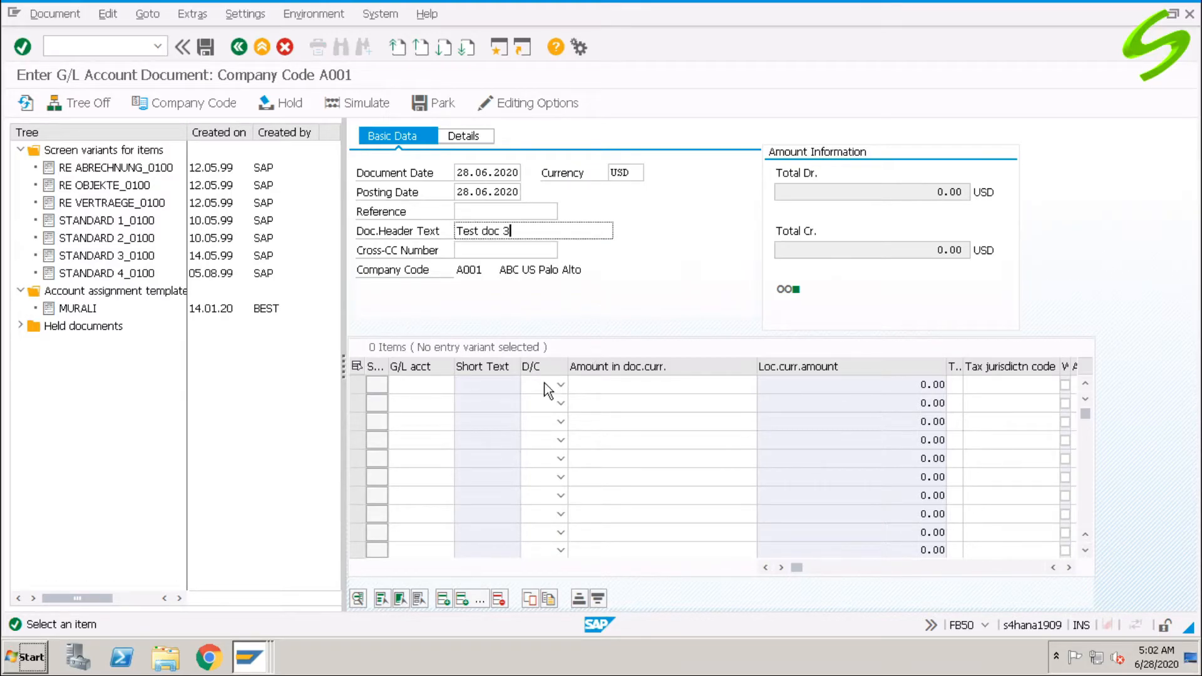
Debit 400300 and credit 200100 for 500 USD each, then post the document.
left_click(427, 384)
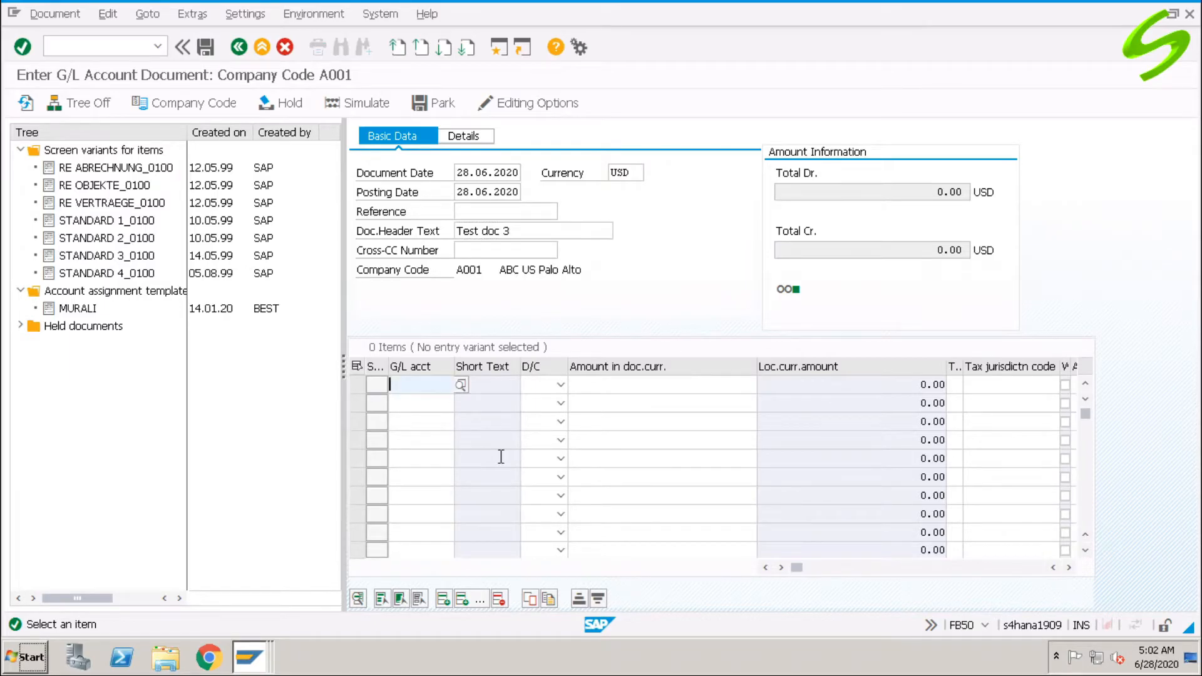
type("400000")
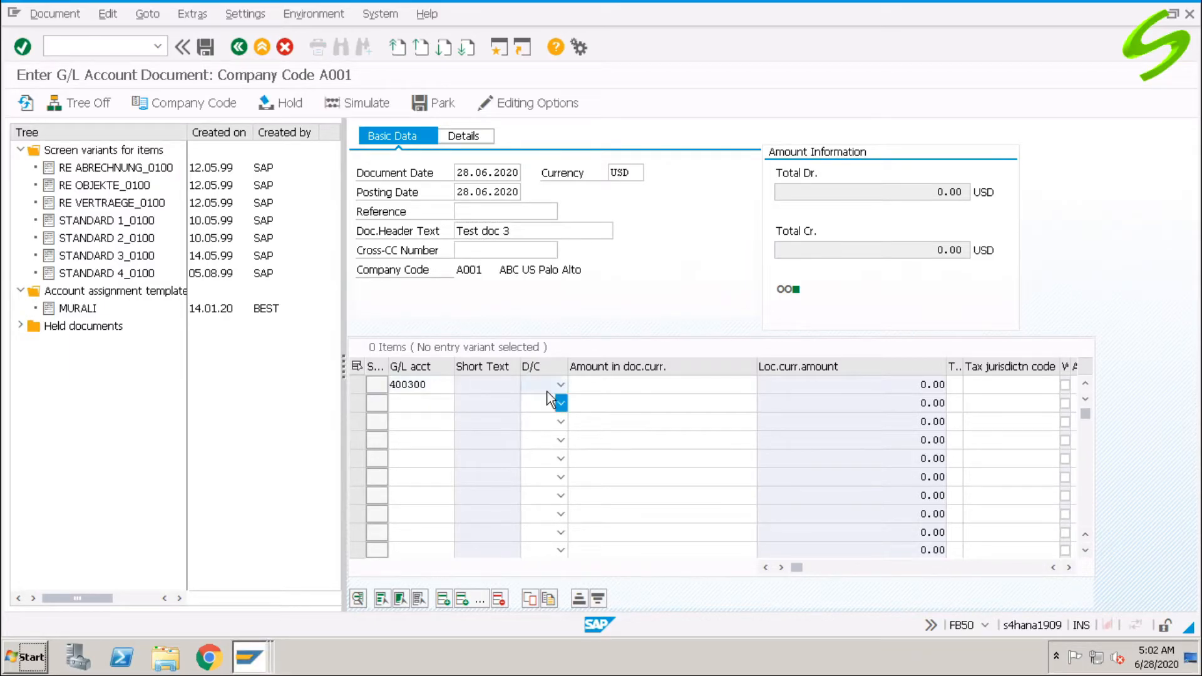
left_click(547, 385)
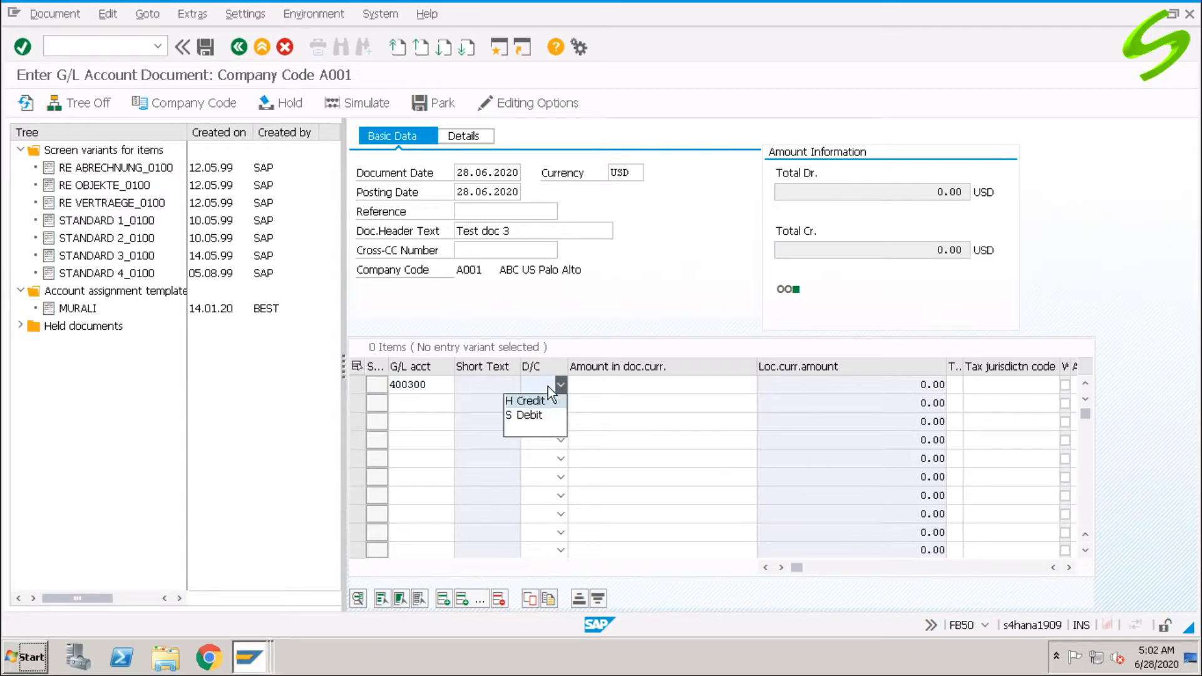
left_click(546, 416)
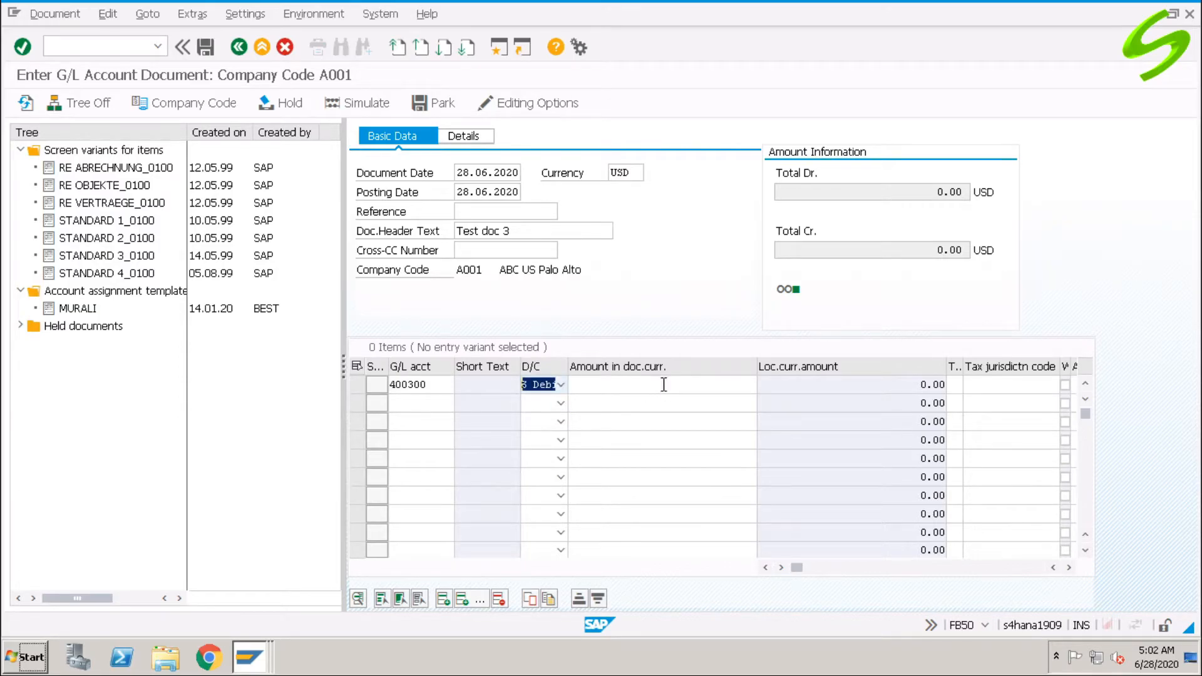
left_click(665, 386)
type("500")
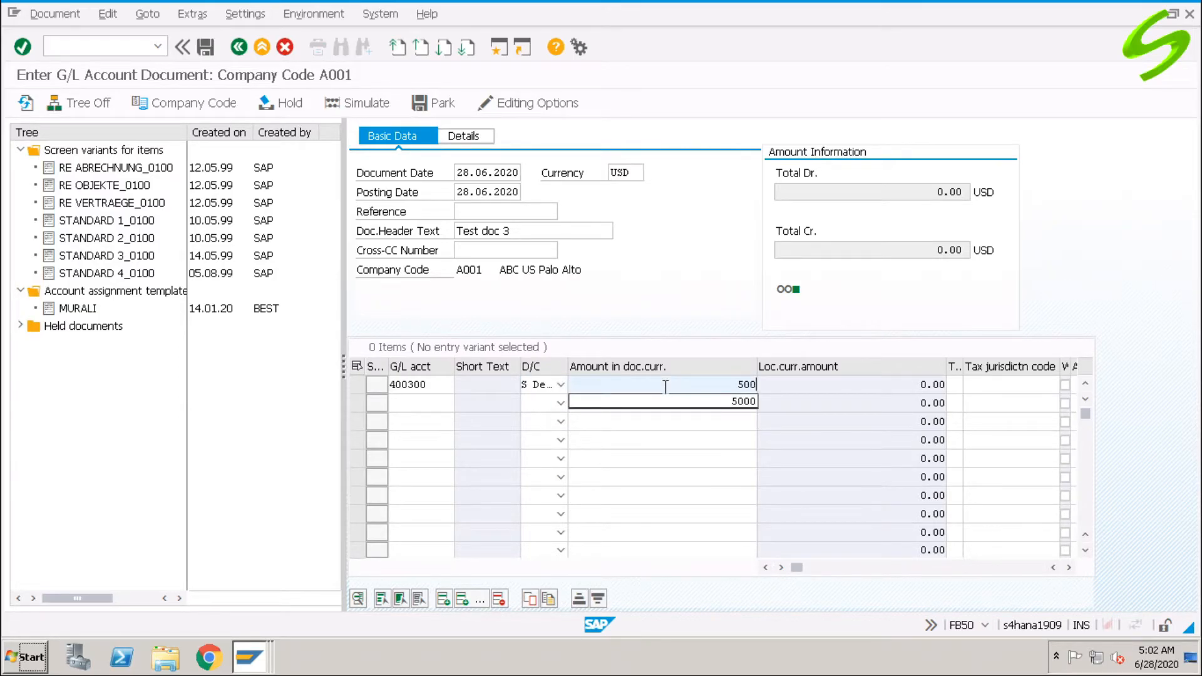
left_click(412, 405)
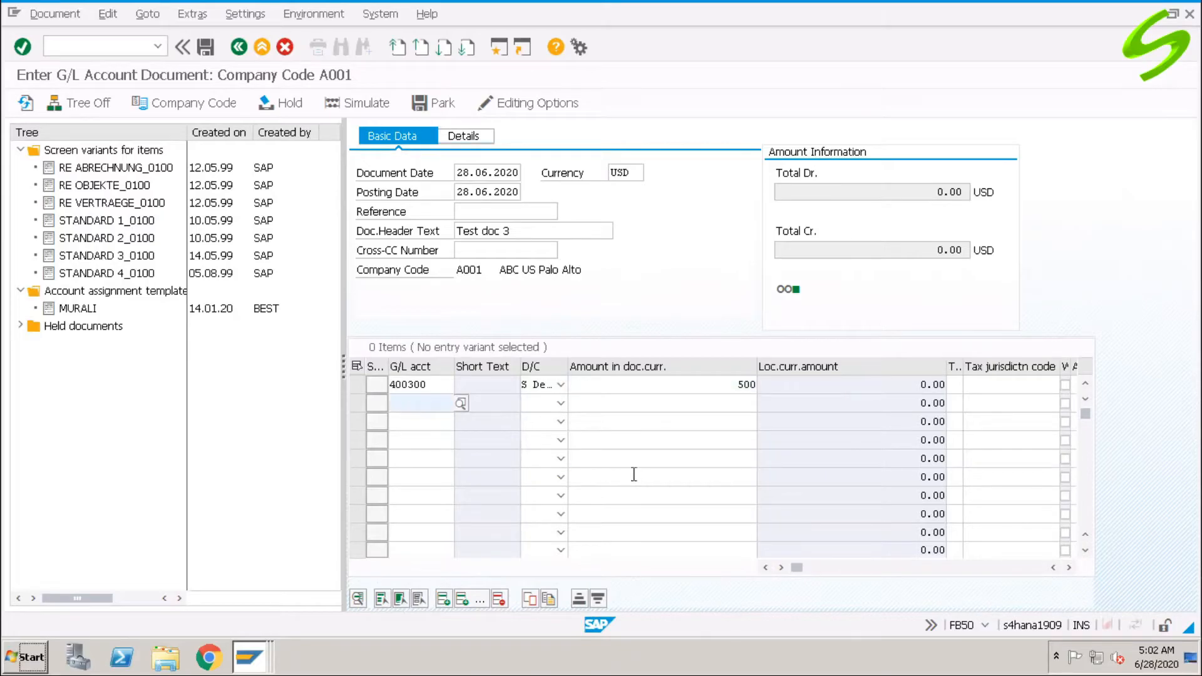
type("200100")
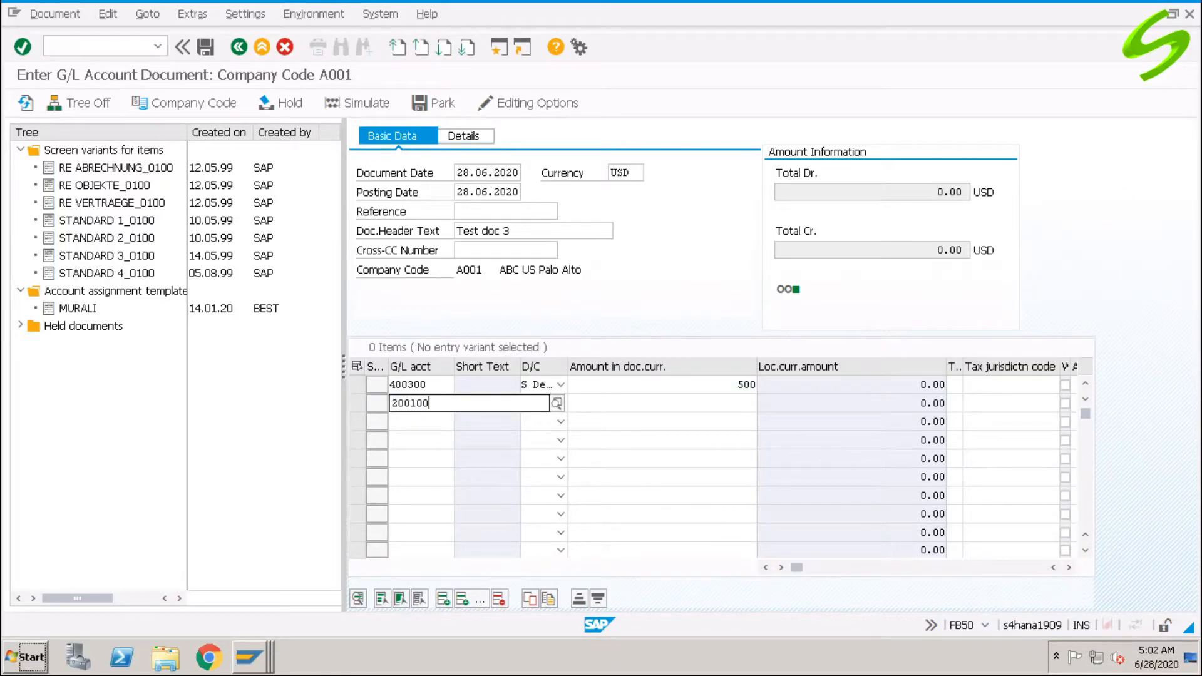
key("Tab")
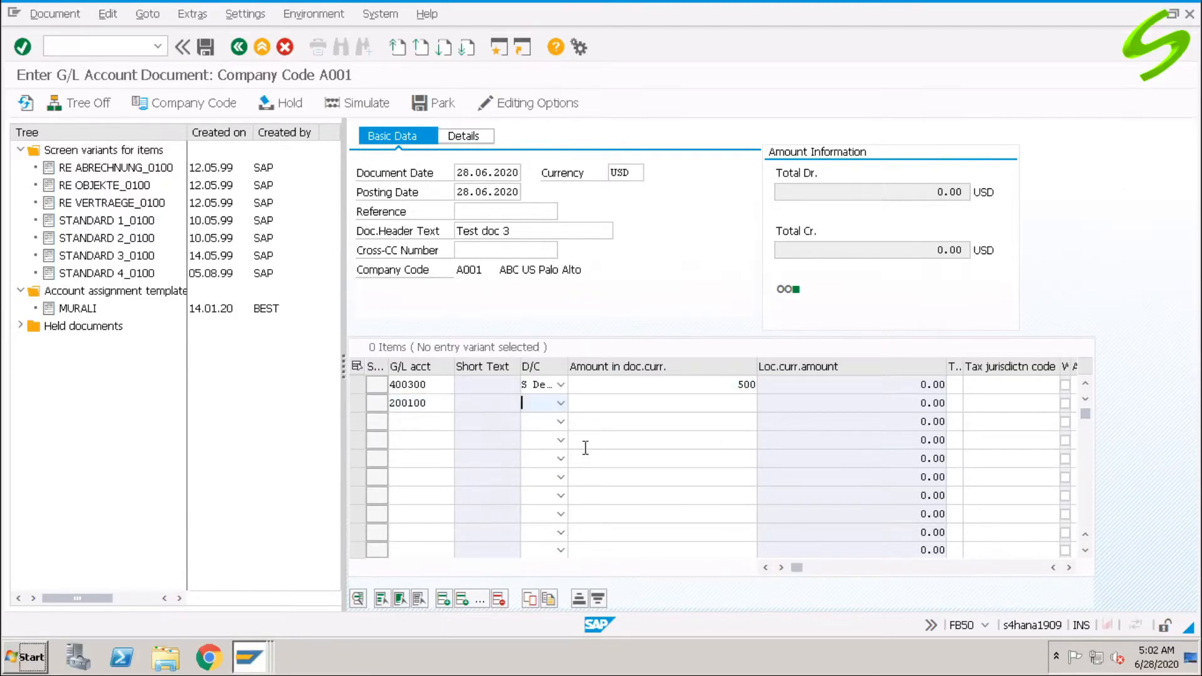
left_click(541, 408)
left_click(542, 417)
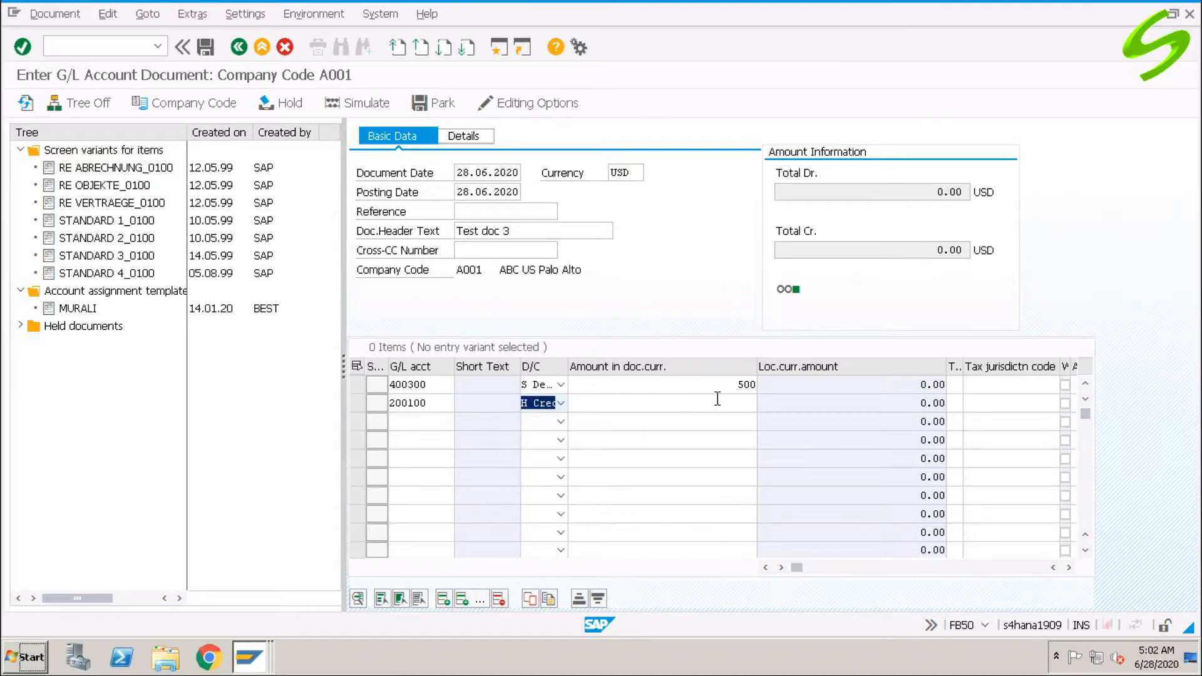
left_click(722, 398)
type("500")
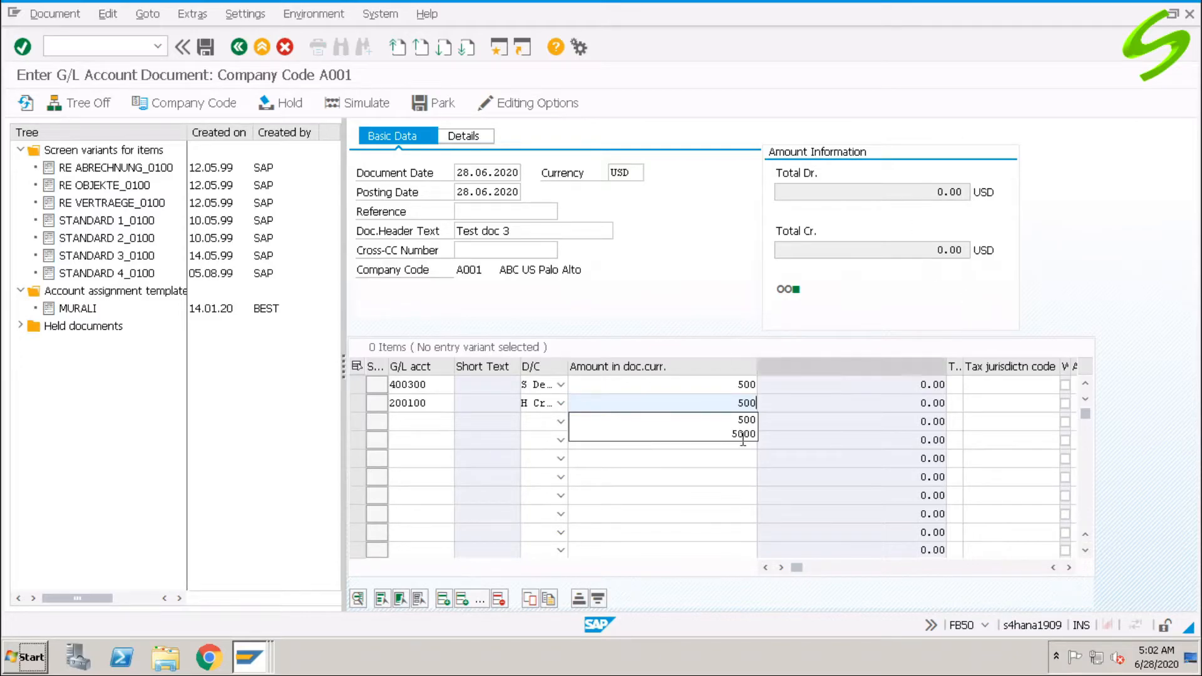
key("Return")
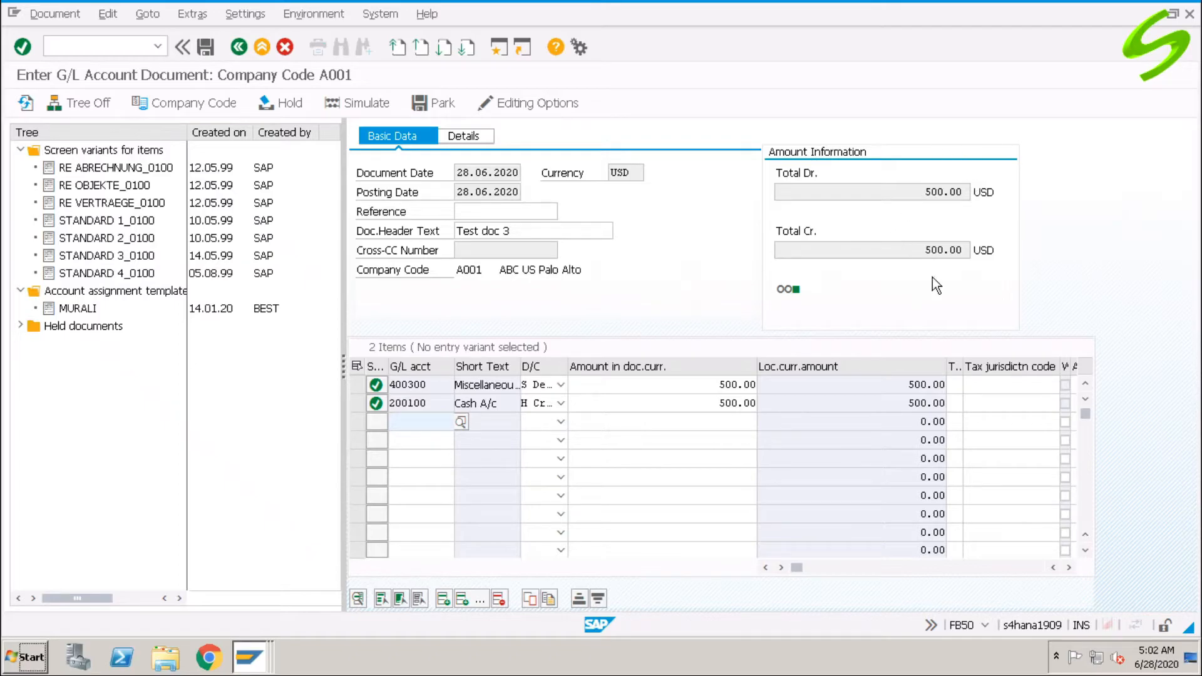
left_click(206, 47)
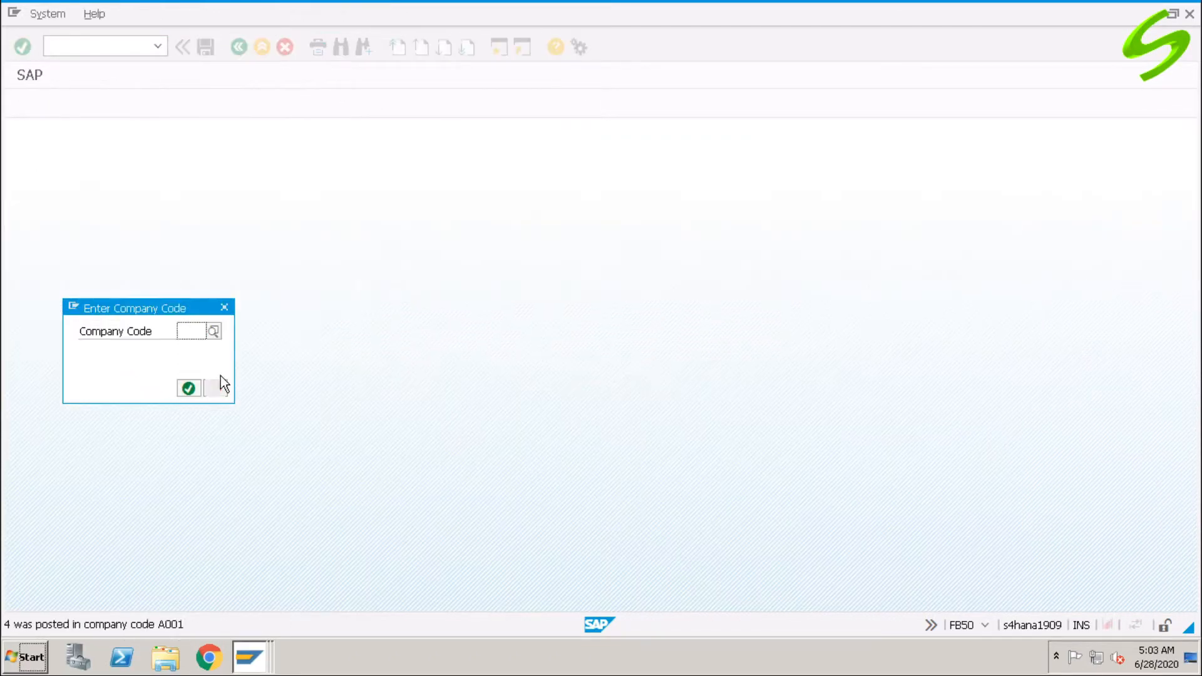
Confirm company code A001 and switch to displaying a posted document.
left_click(195, 334)
left_click(192, 347)
left_click(189, 388)
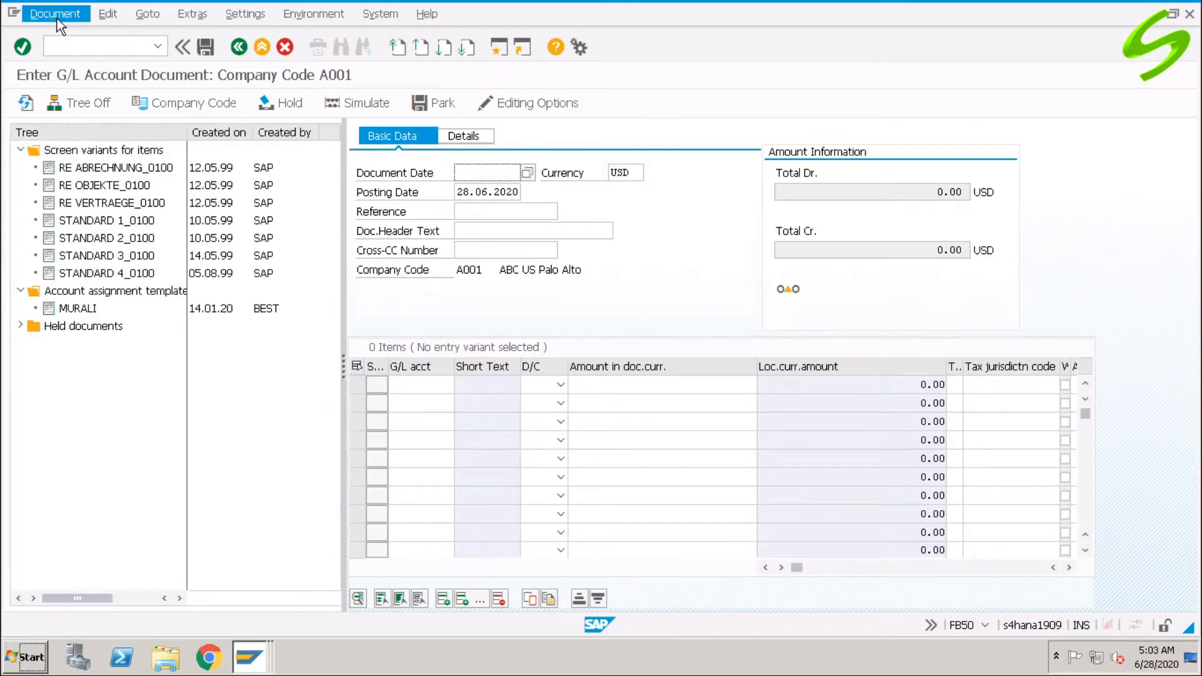
left_click(55, 14)
left_click(79, 54)
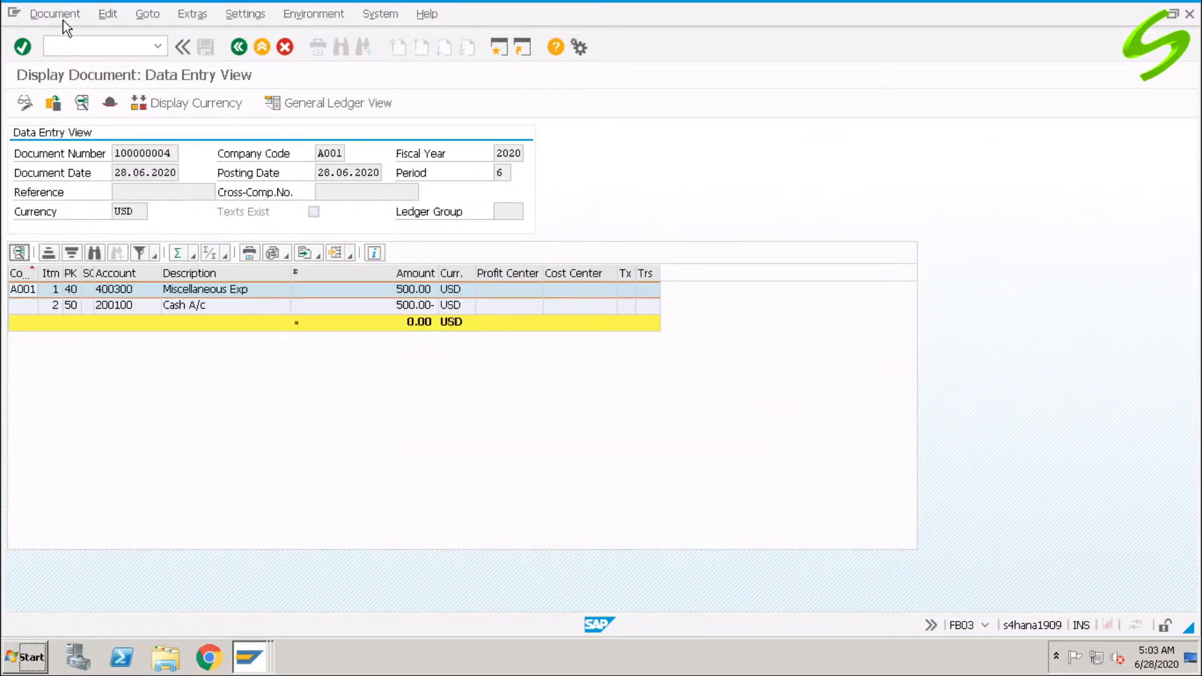
In FB03, display document 100000004 for fiscal year 2020.
left_click(87, 44)
type("/nfb03")
key("Return")
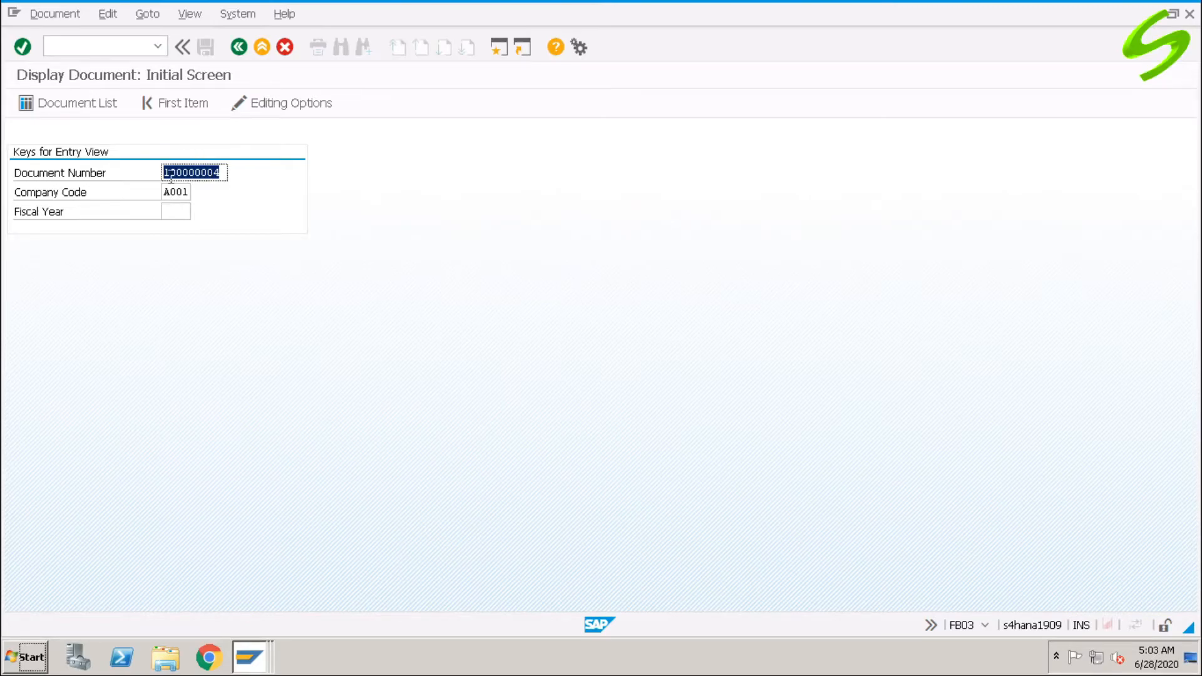
left_click(175, 213)
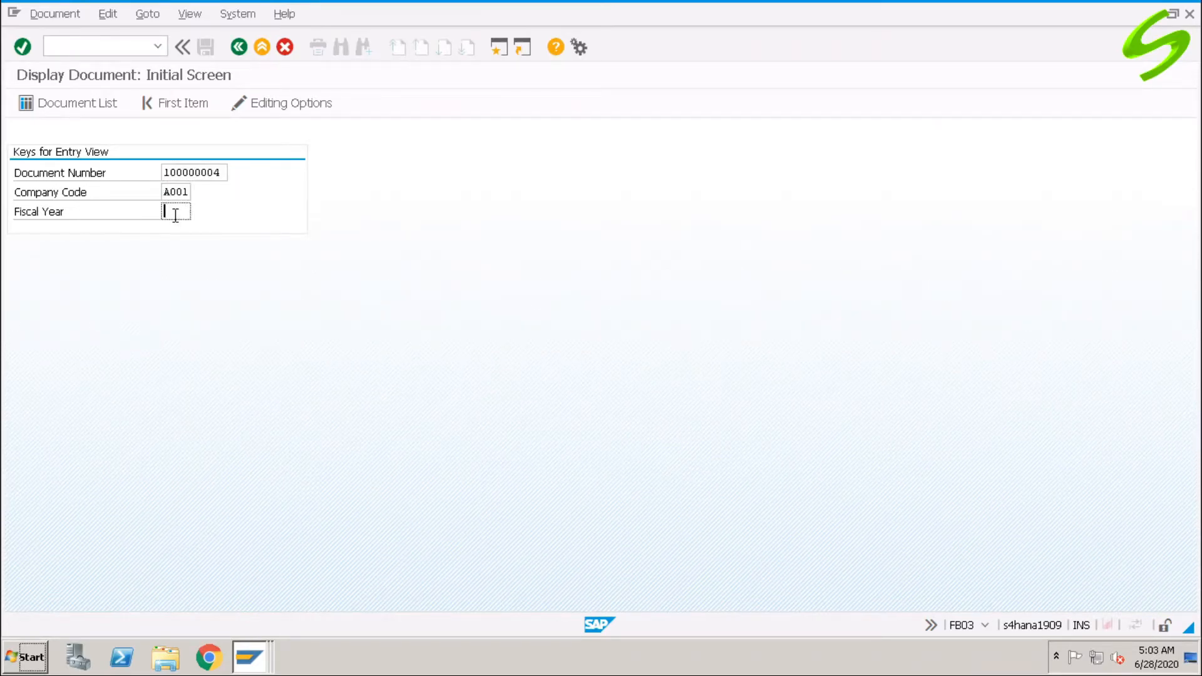
type("2020")
key("Return")
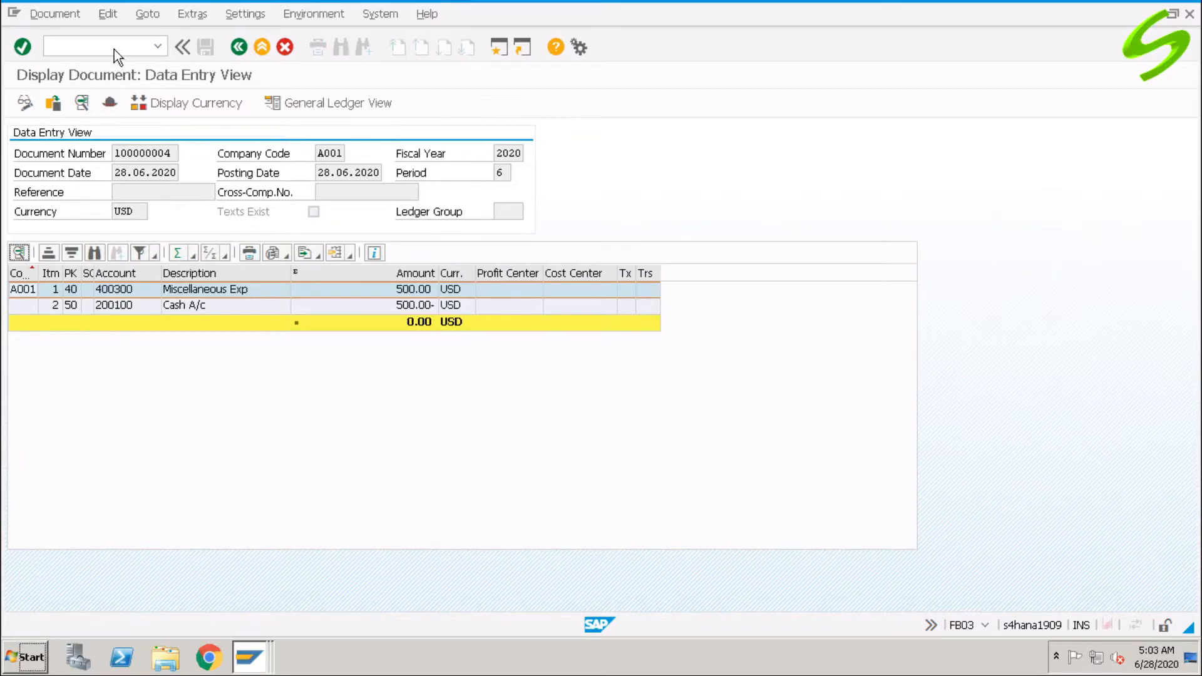
Note the document number and open the OBA7 Document Types overview.
left_click(114, 47)
type("/n")
left_click_drag(175, 152, 91, 147)
left_click(114, 47)
type("oba7")
key("Return")
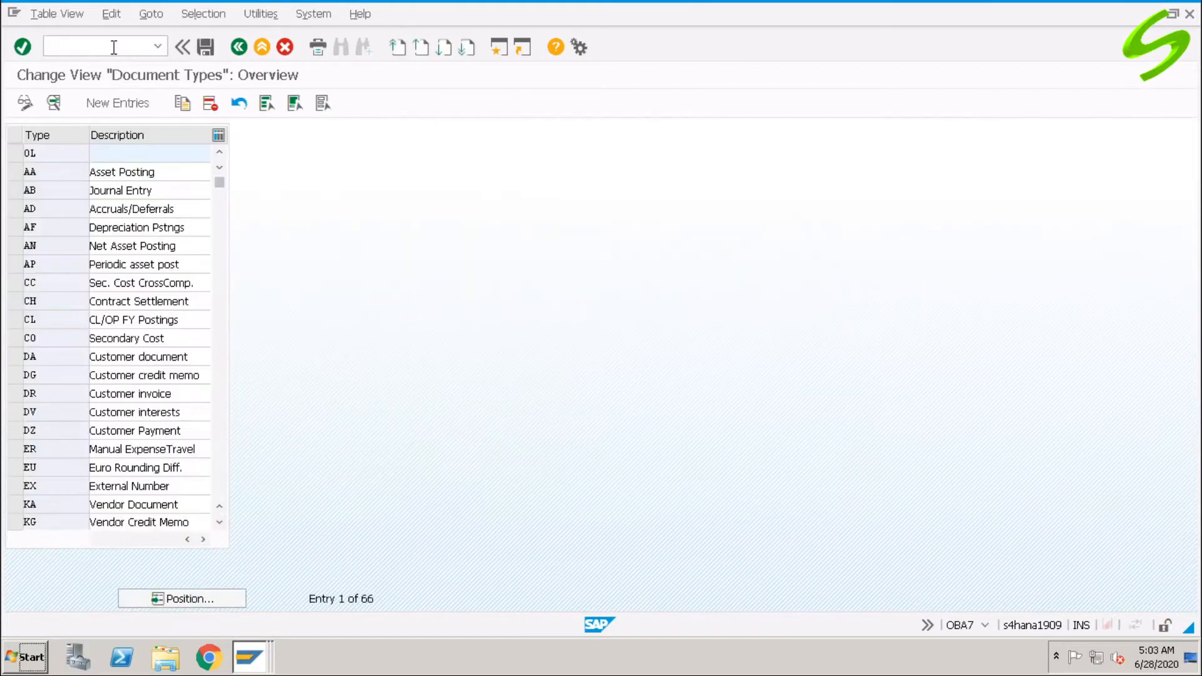
Locate document type SA in OBA7 and open its number range information.
left_click(181, 598)
type("sa")
key("Return")
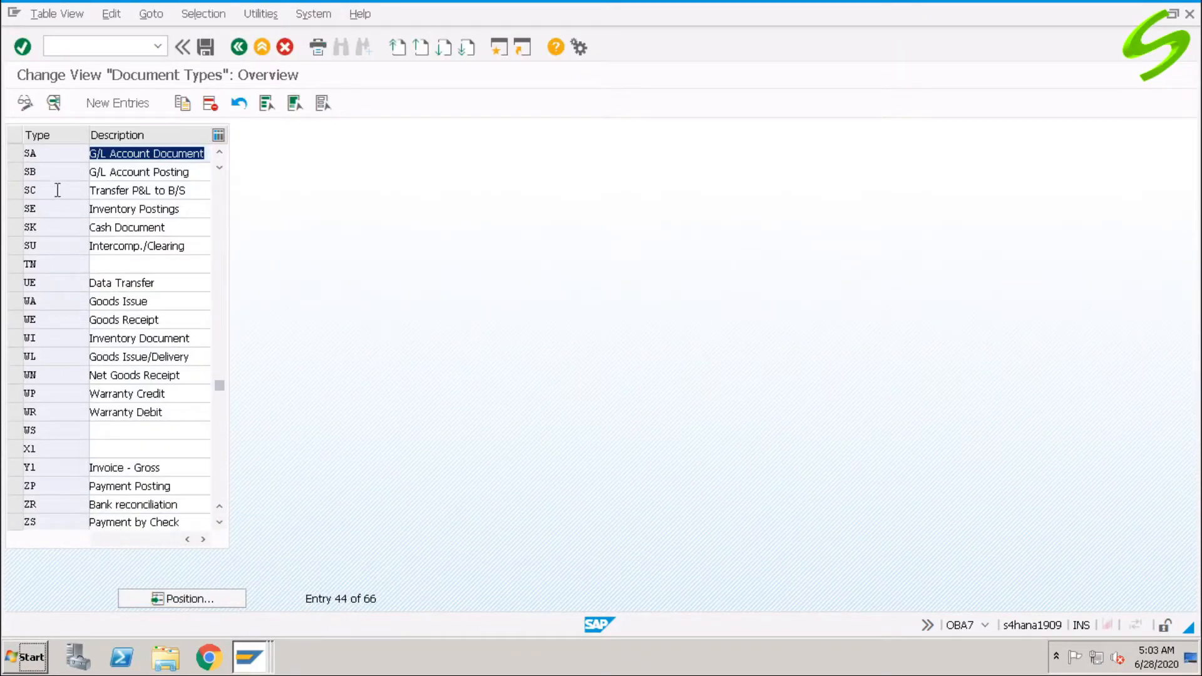
double_click(58, 152)
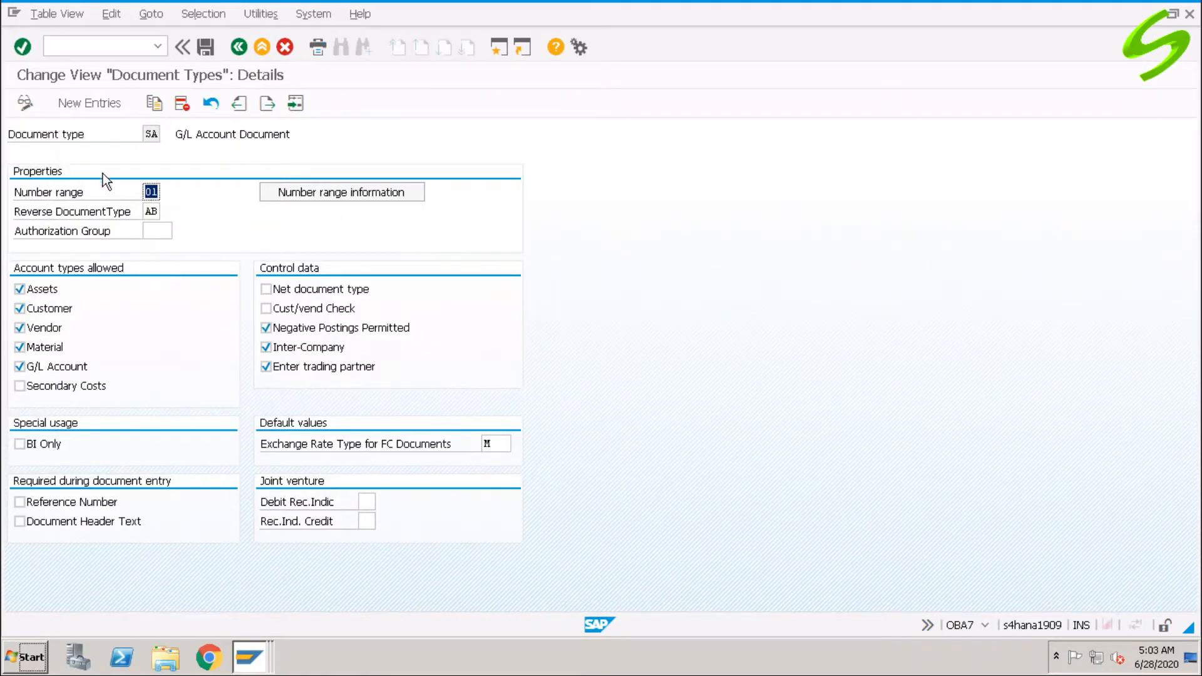
left_click(337, 187)
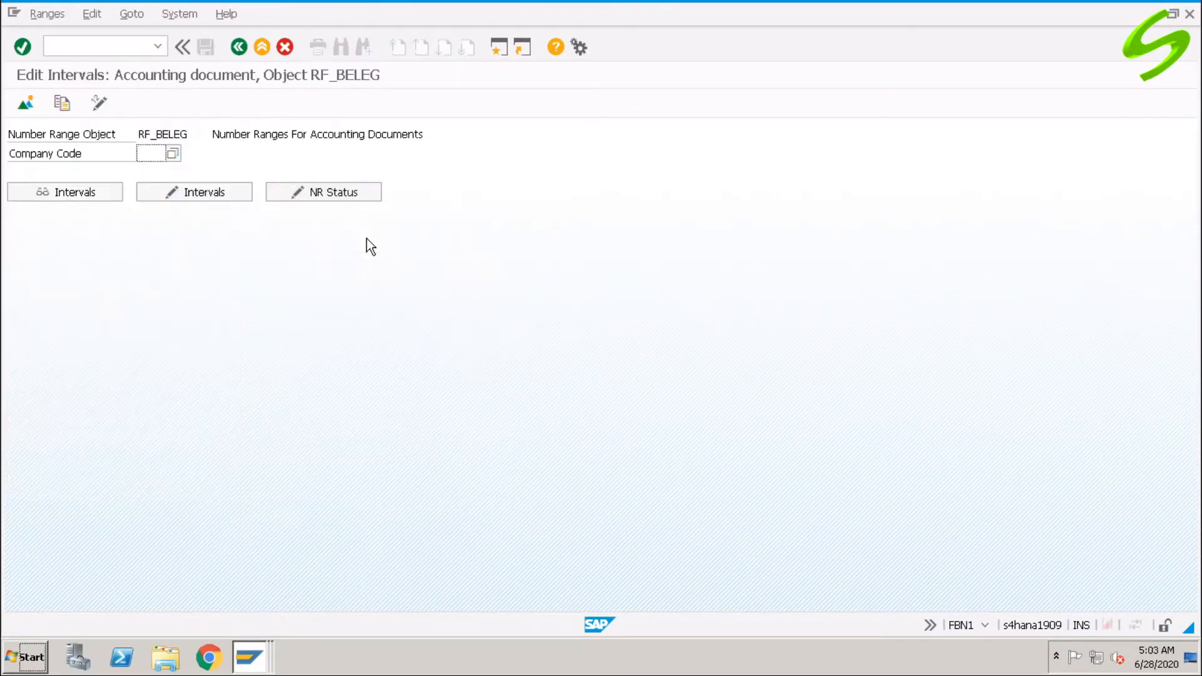
Check that A001's range 01 for 2020 stands at 100000004, then return to the main menu.
left_click(145, 154)
type("a001")
left_click(114, 191)
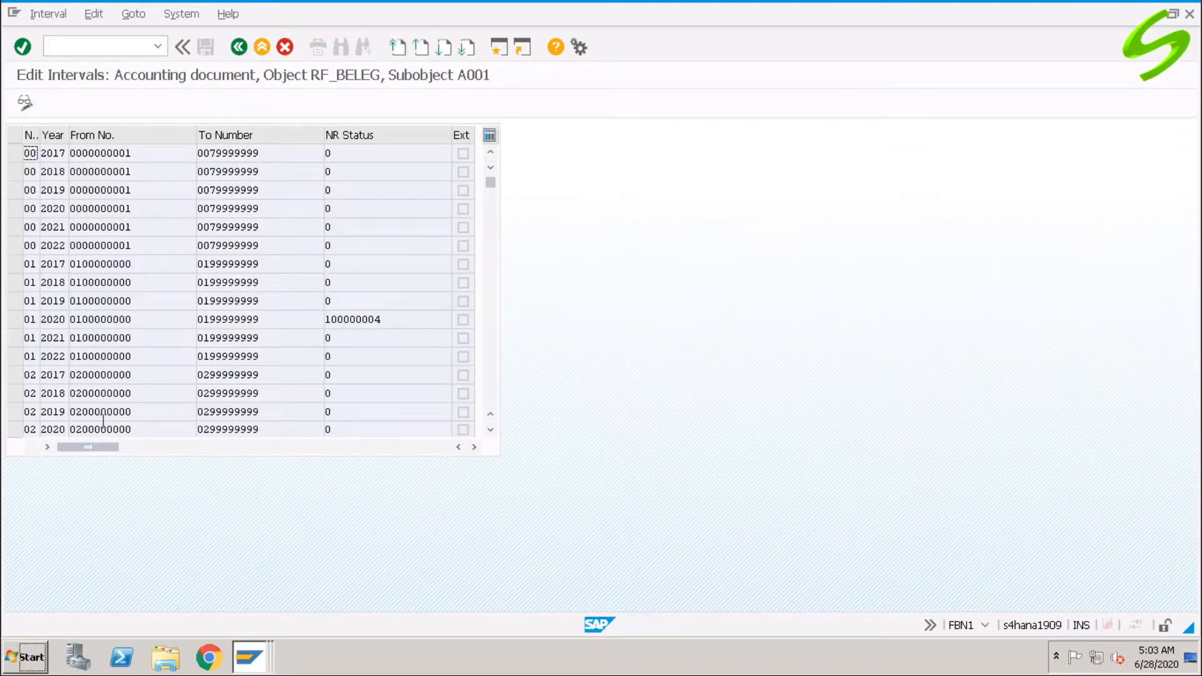
double_click(352, 320)
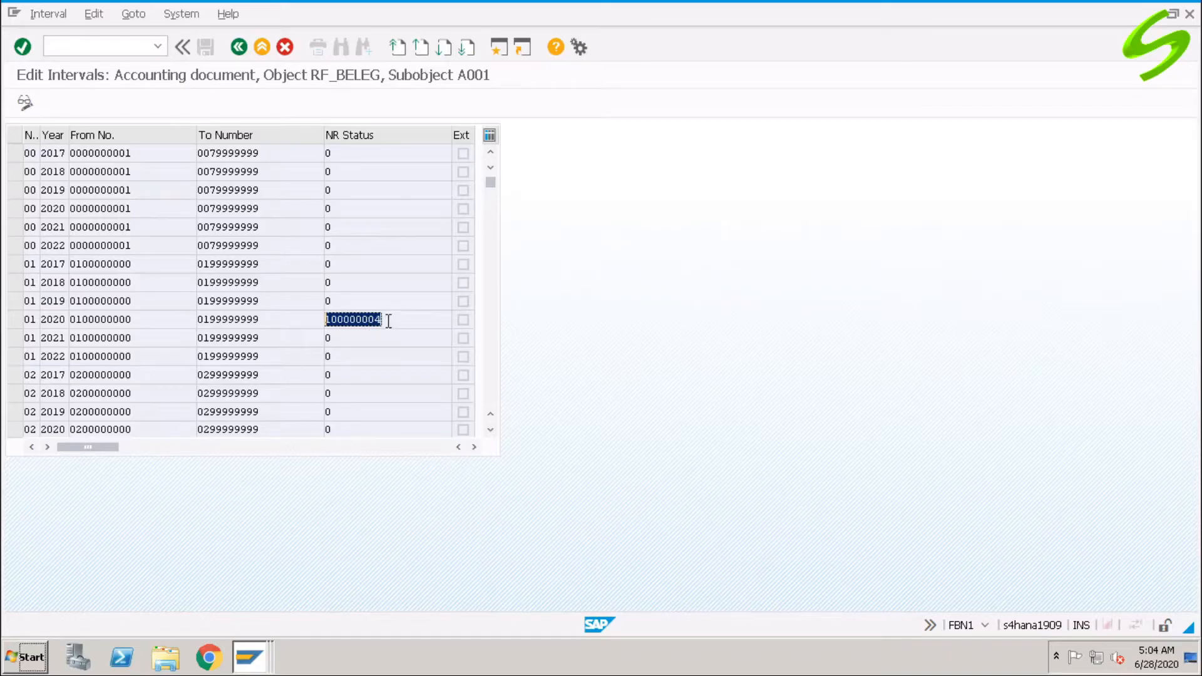
type("/n")
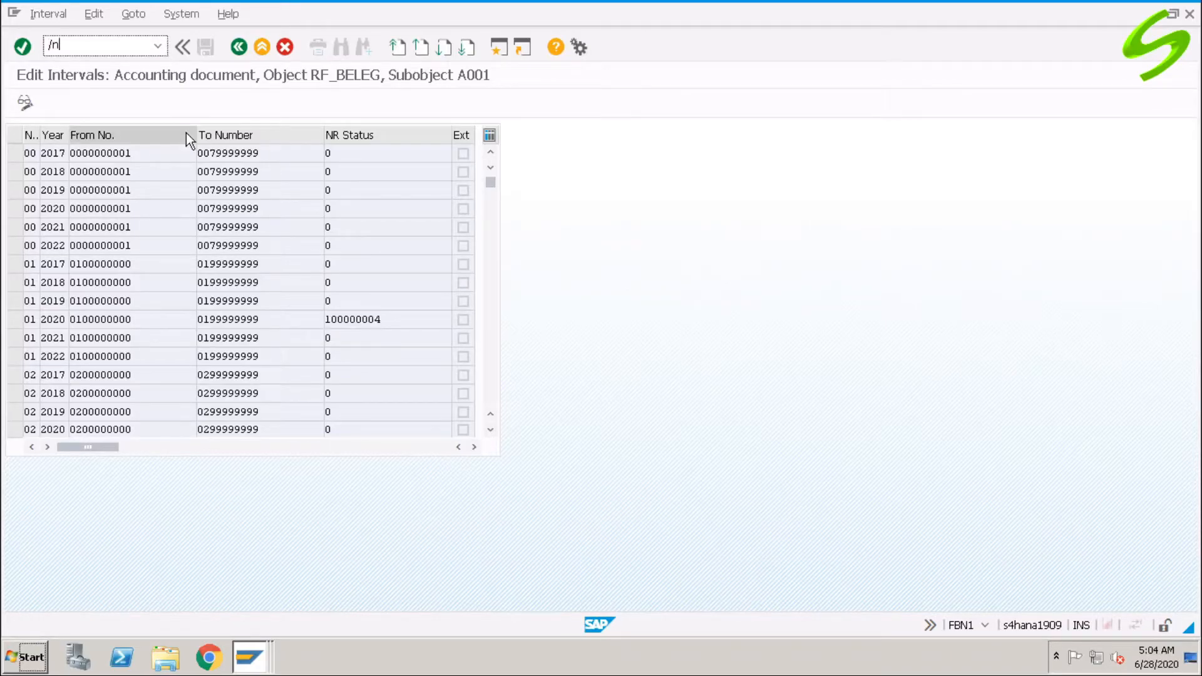
key("Return")
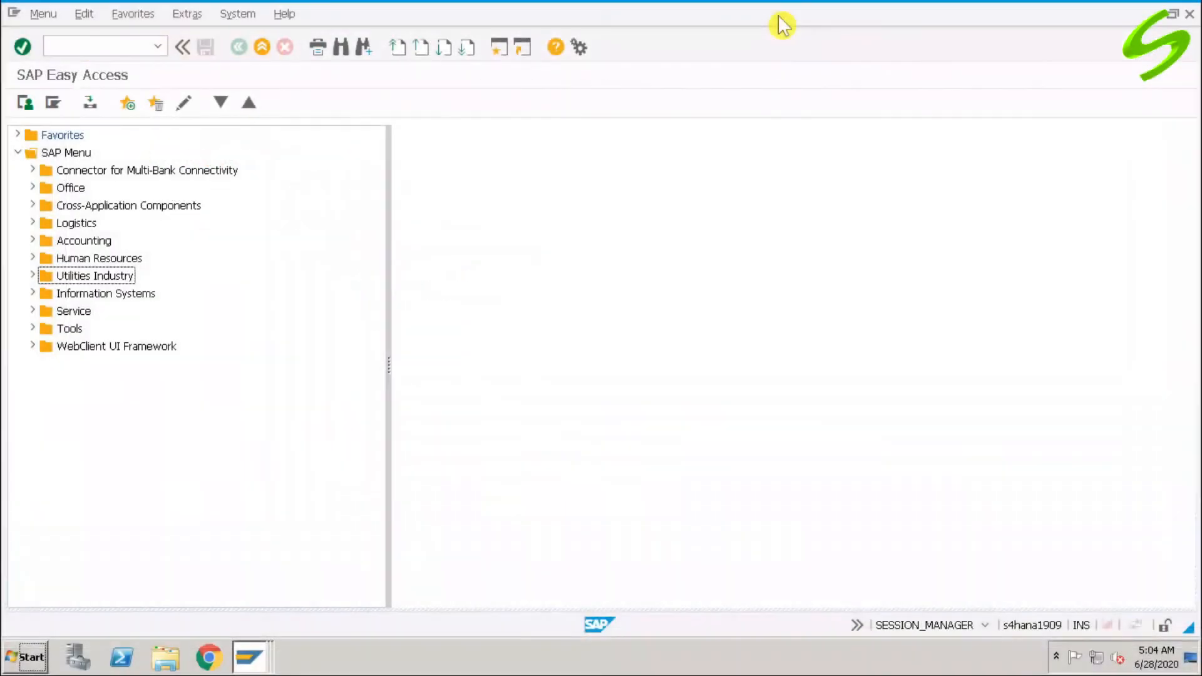
Open F-02 and switch to Post with Reference for document 100000004 in A001.
key("ctrl+slash")
type("f-02")
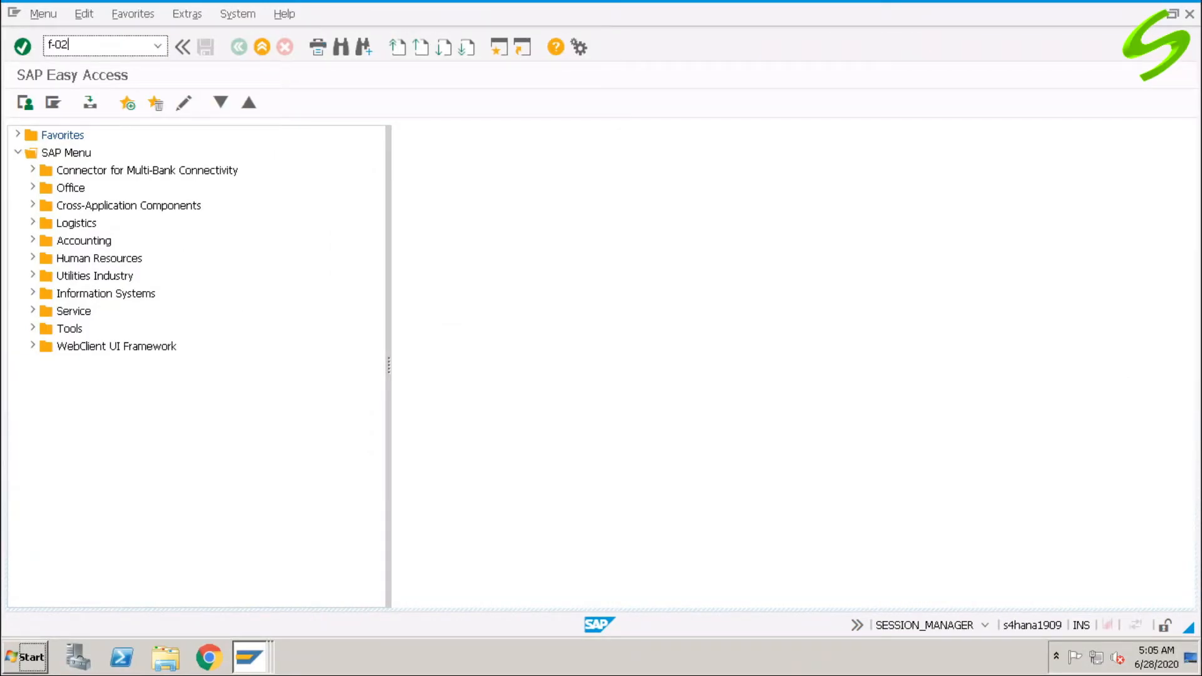
key("Return")
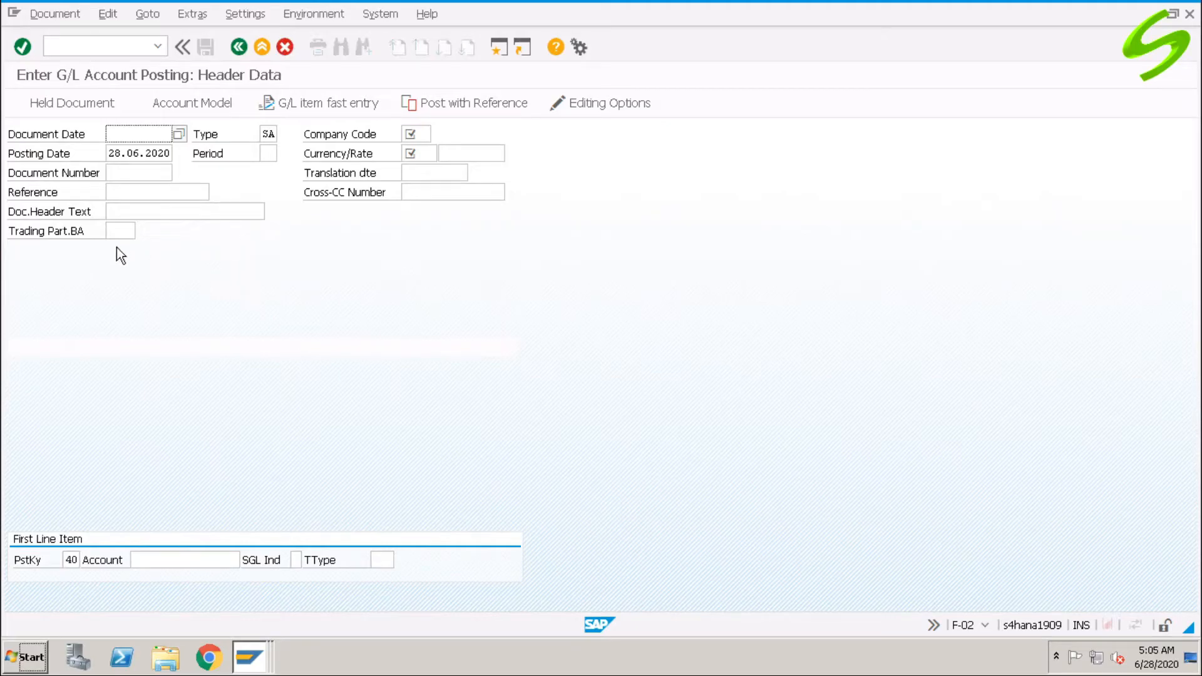
left_click(472, 104)
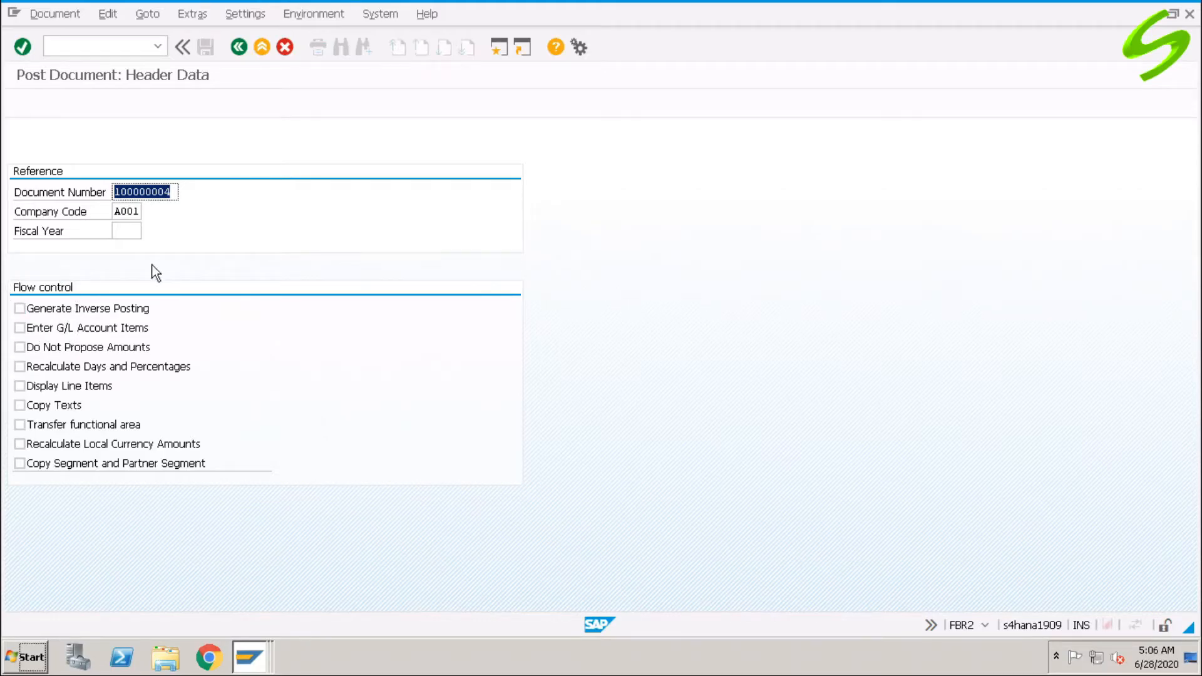
Load the reference document for fiscal year 2020 and change the header text to 'Test doc 4'.
left_click(136, 231)
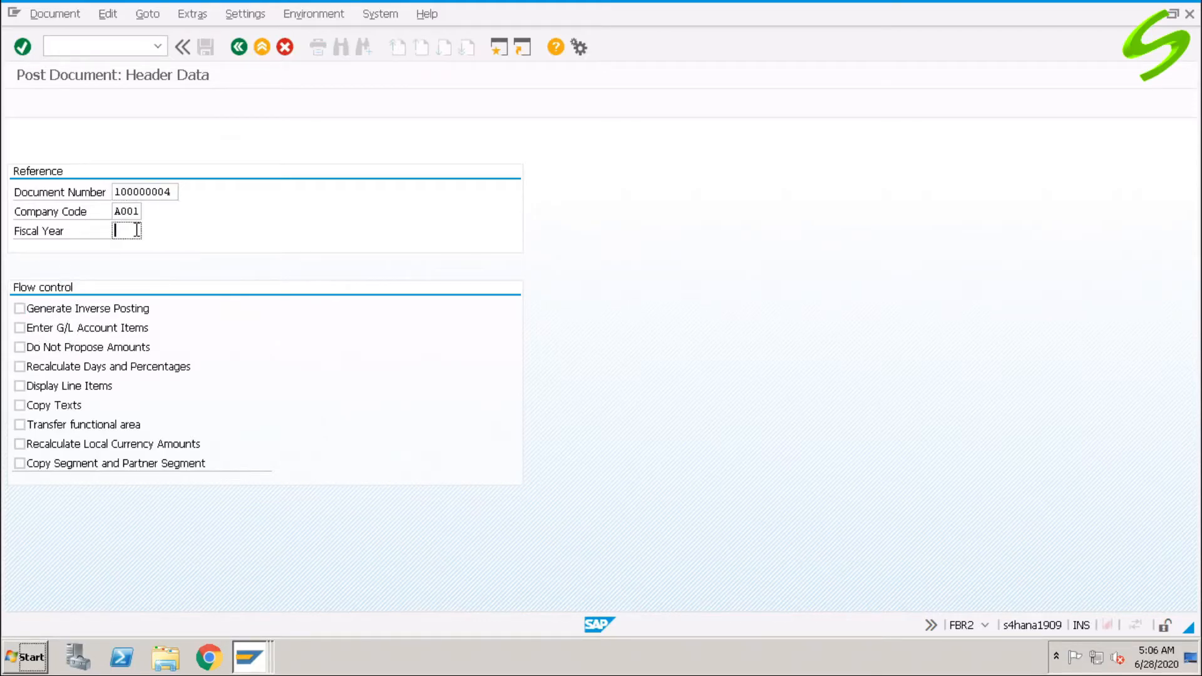
type("2020")
key("Return")
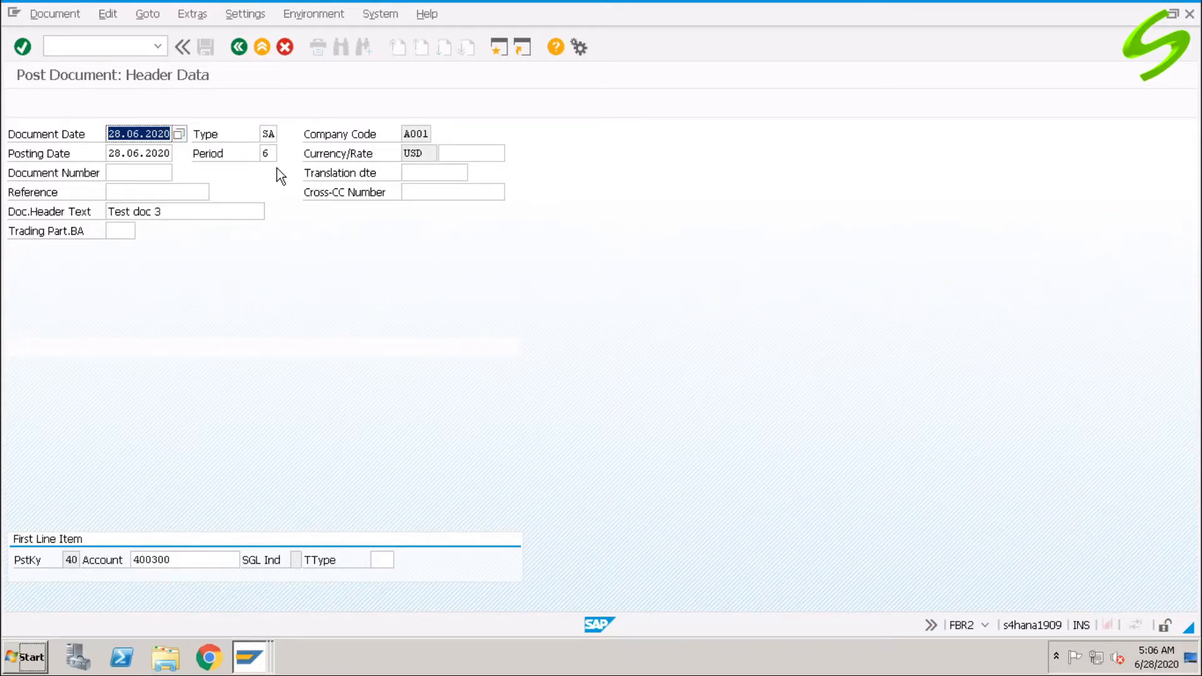
left_click(251, 213)
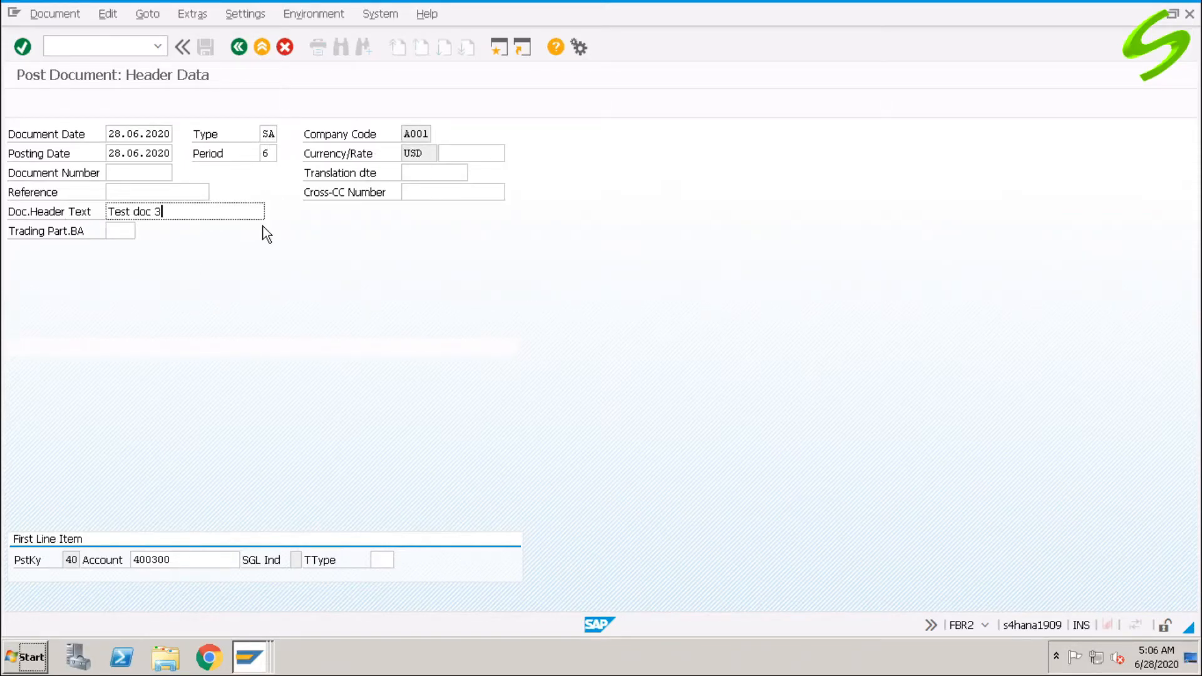
key("BackSpace")
type("4")
key("Return")
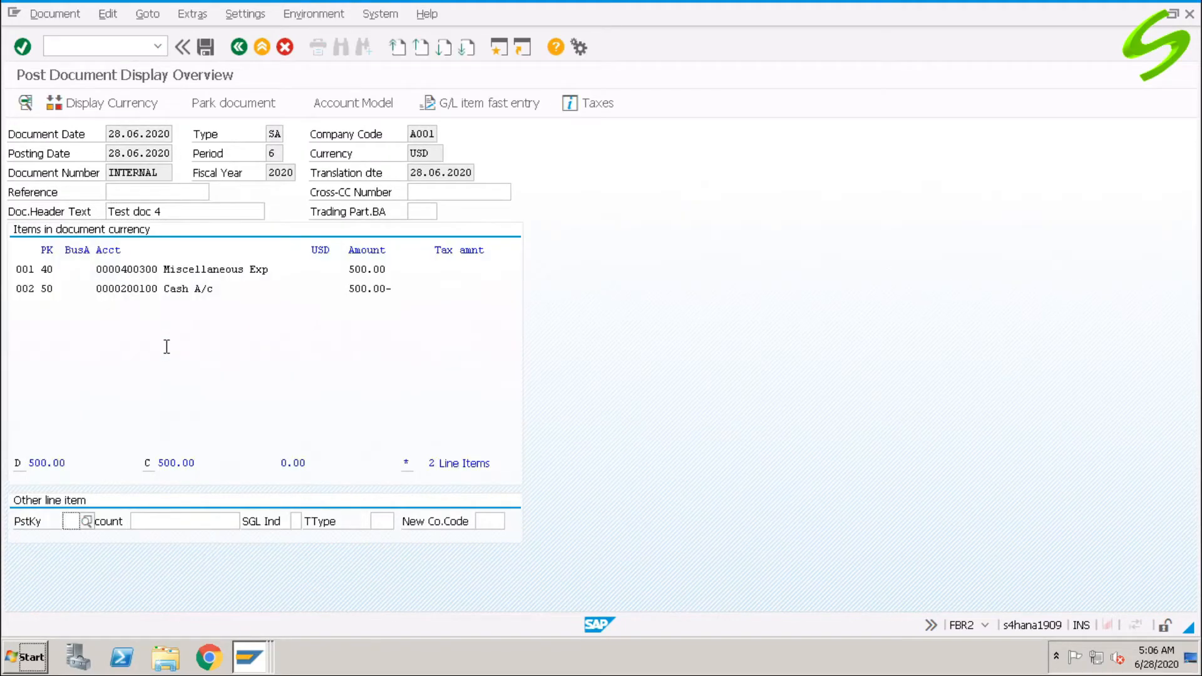
Give the cash line the text 'posting using reference doc' and post it as document 100000006.
double_click(183, 289)
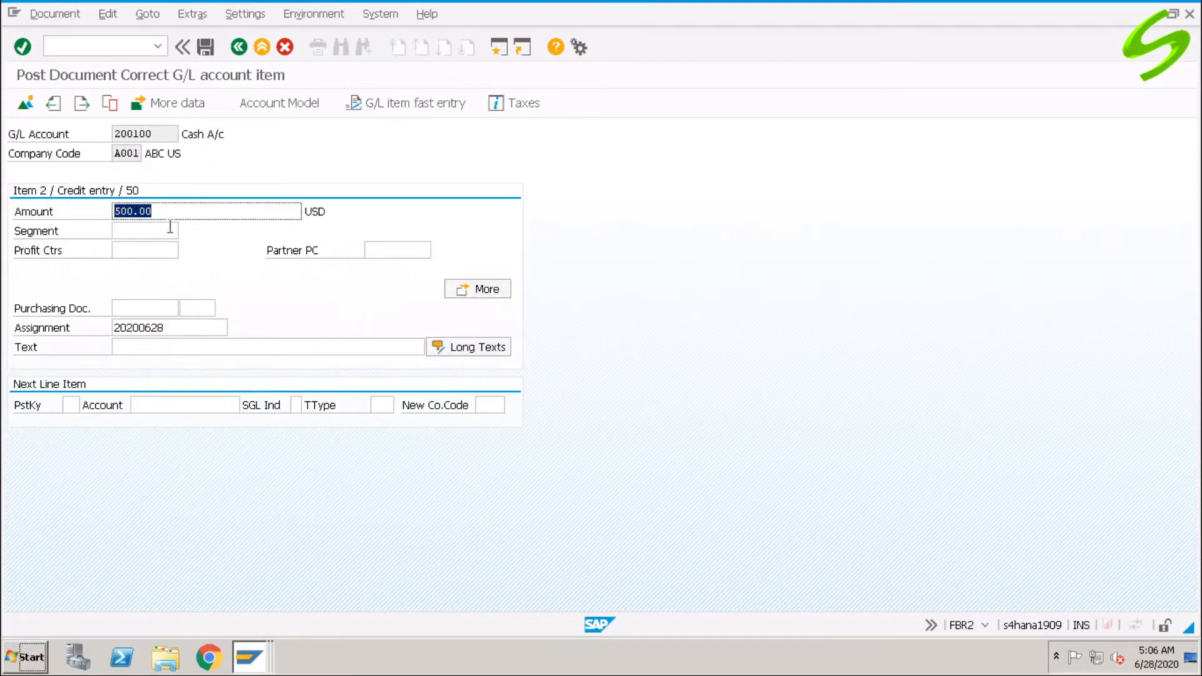
left_click(172, 346)
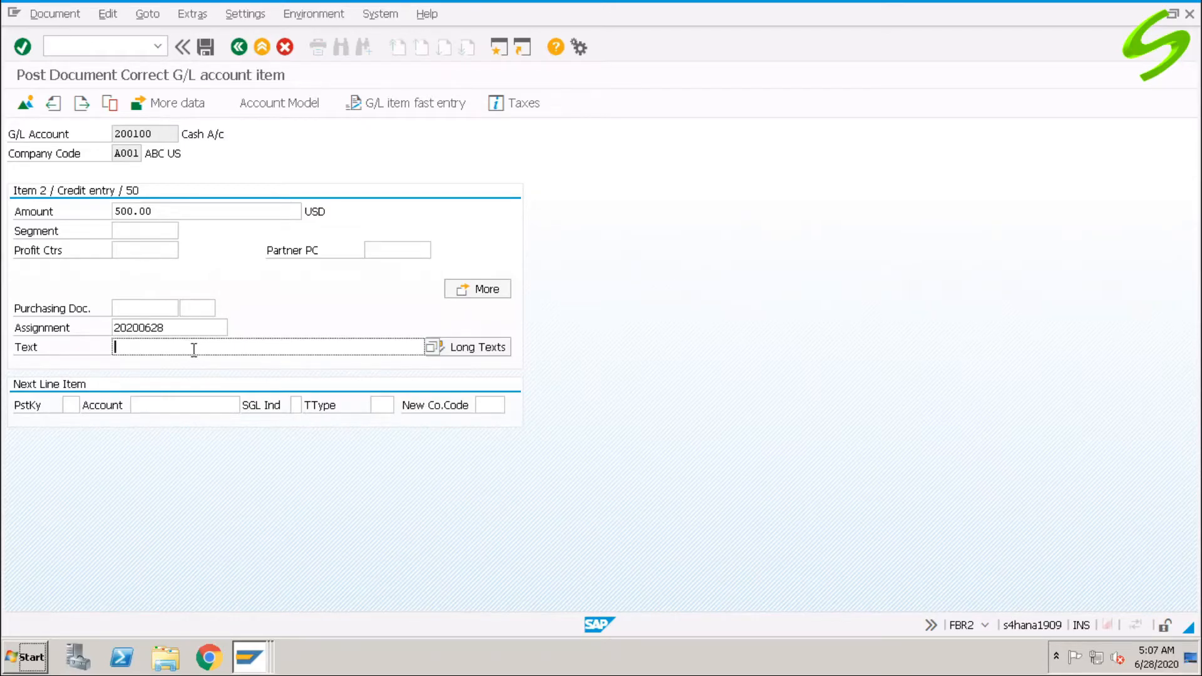
type("posting using reference oc")
key("BackSpace")
key("BackSpace")
type("doc")
left_click(25, 103)
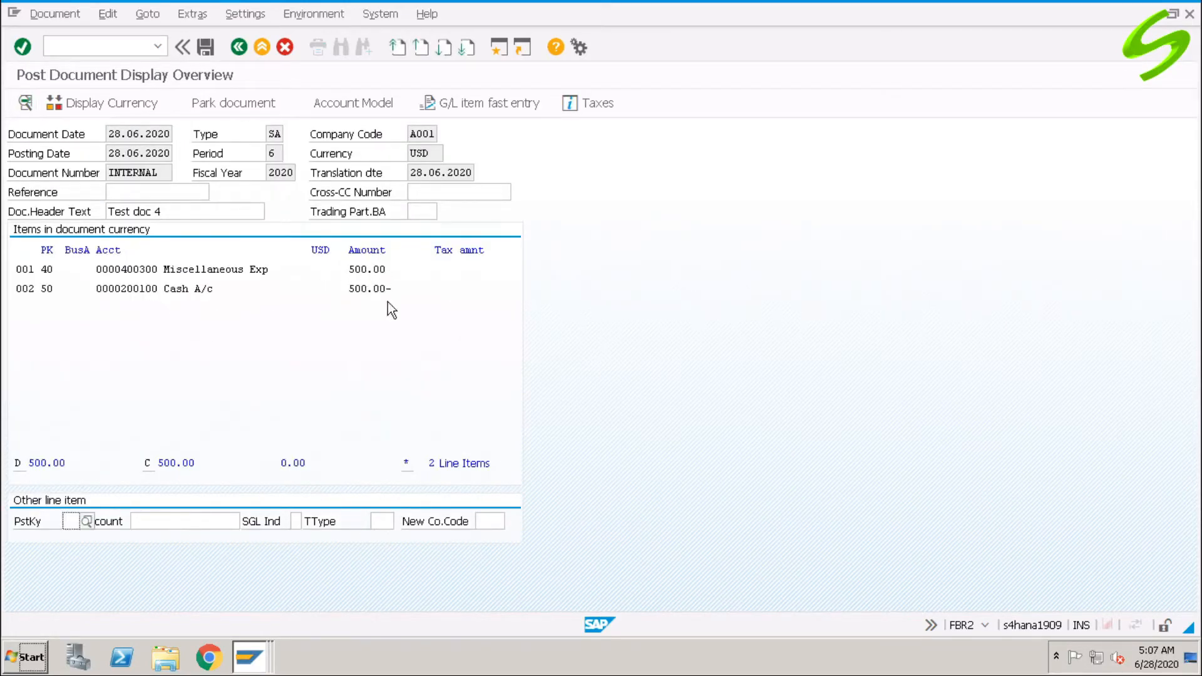
double_click(176, 268)
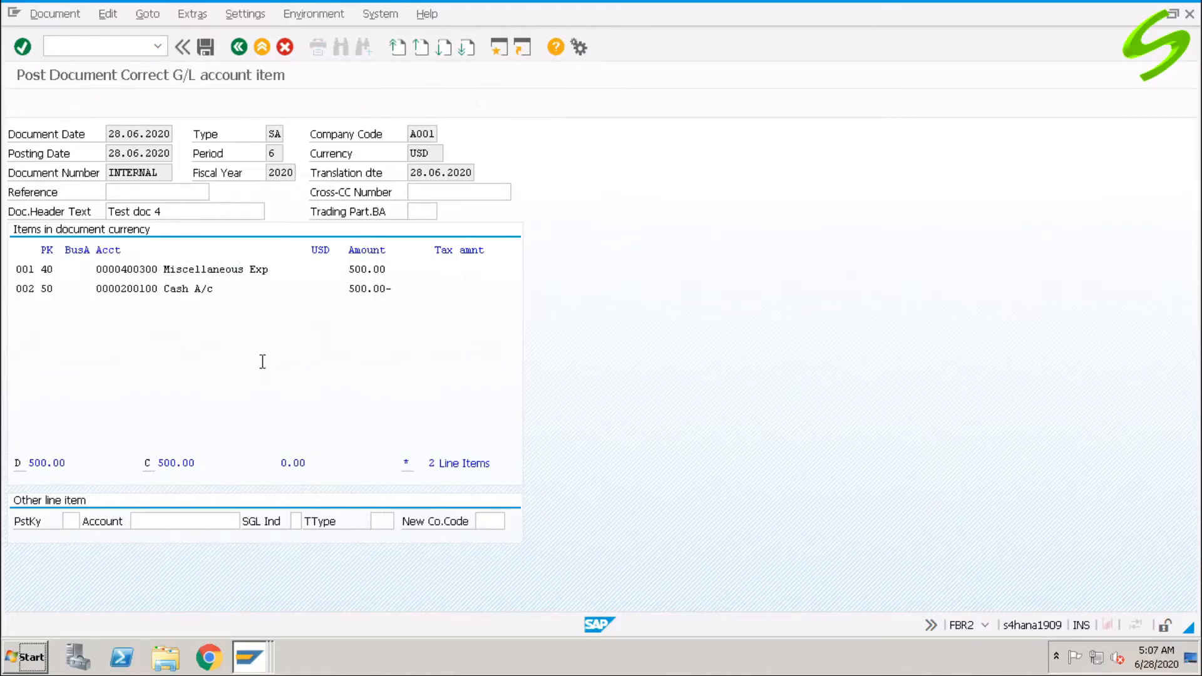
left_click(25, 103)
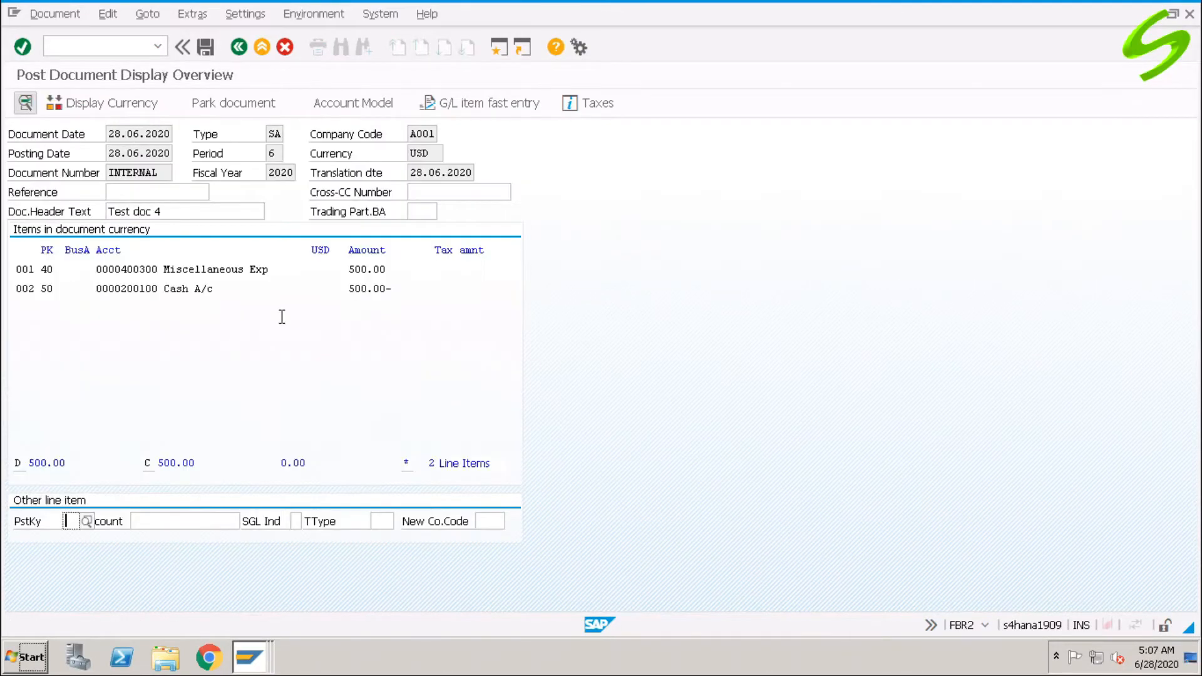
left_click(207, 47)
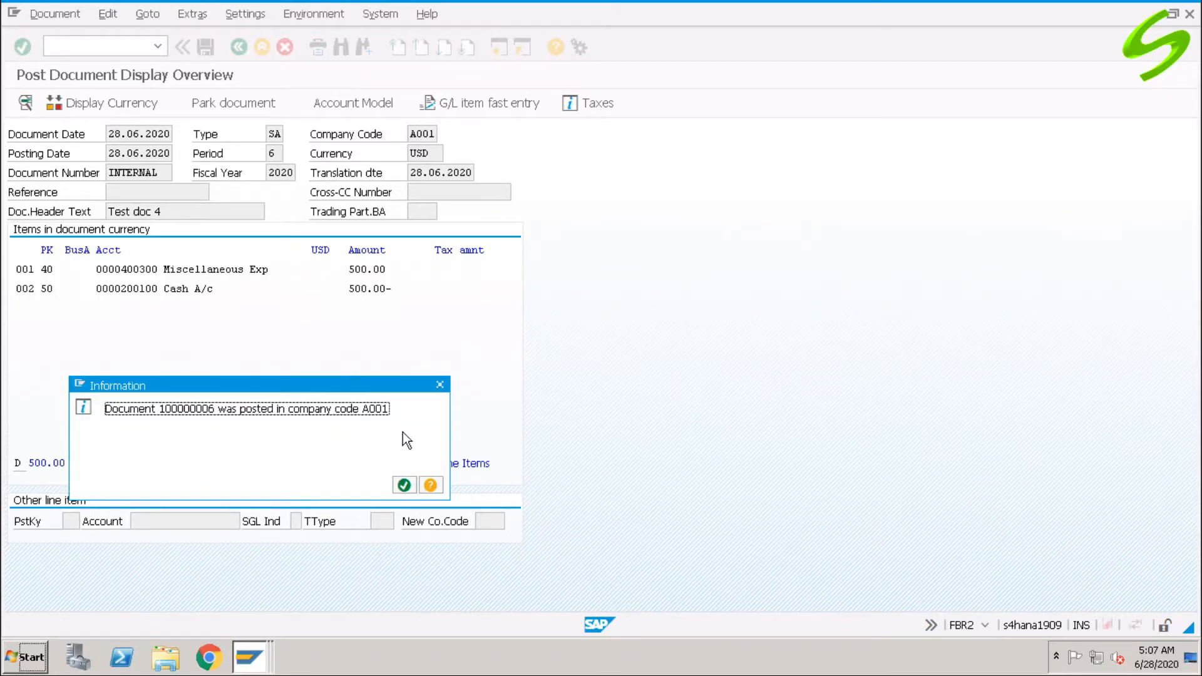
left_click(404, 485)
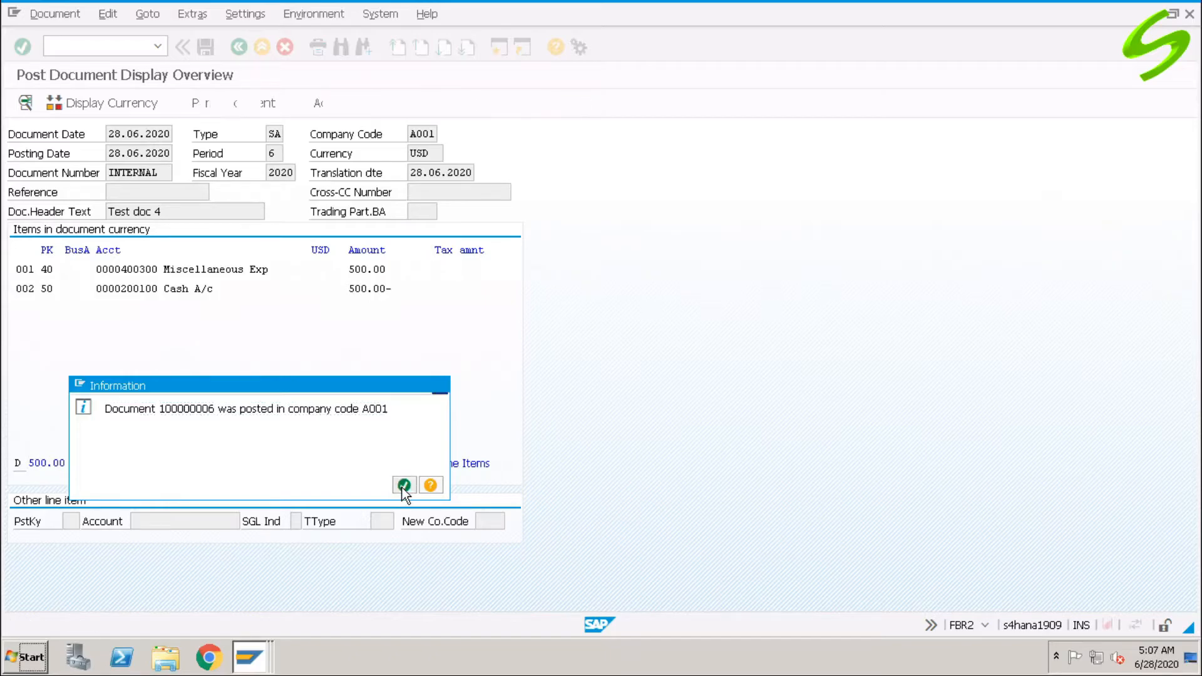
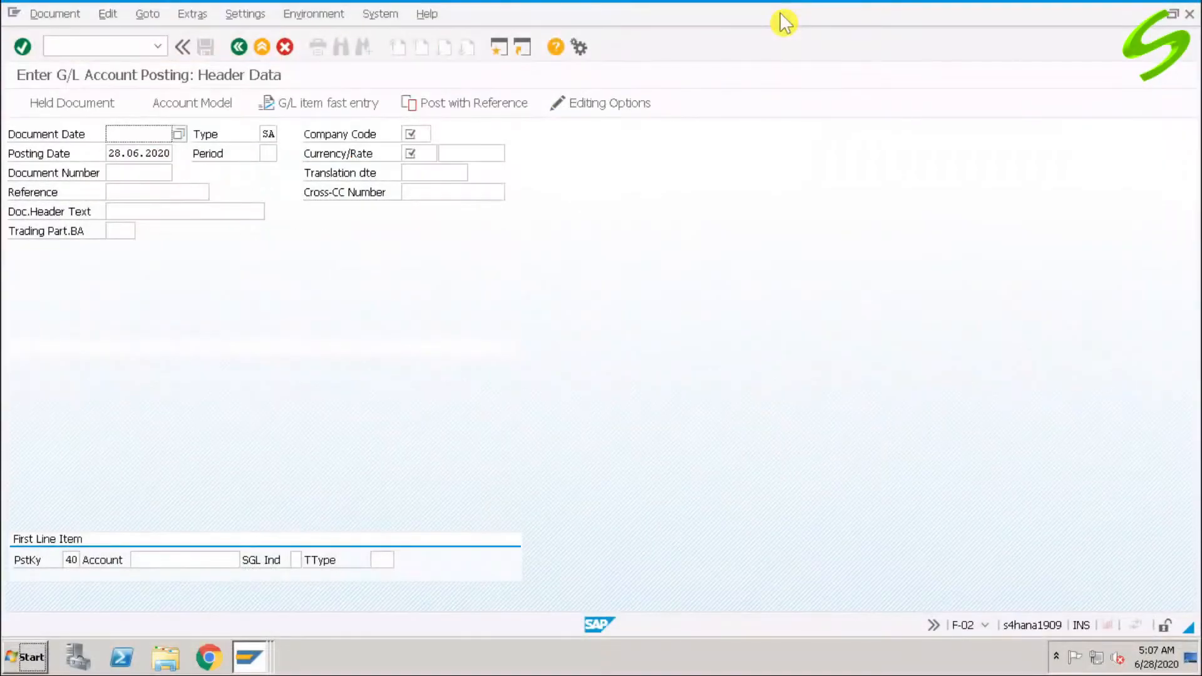
Leave the F-02 G/L account posting screen with /n and return to SAP Easy Access.
left_click(130, 50)
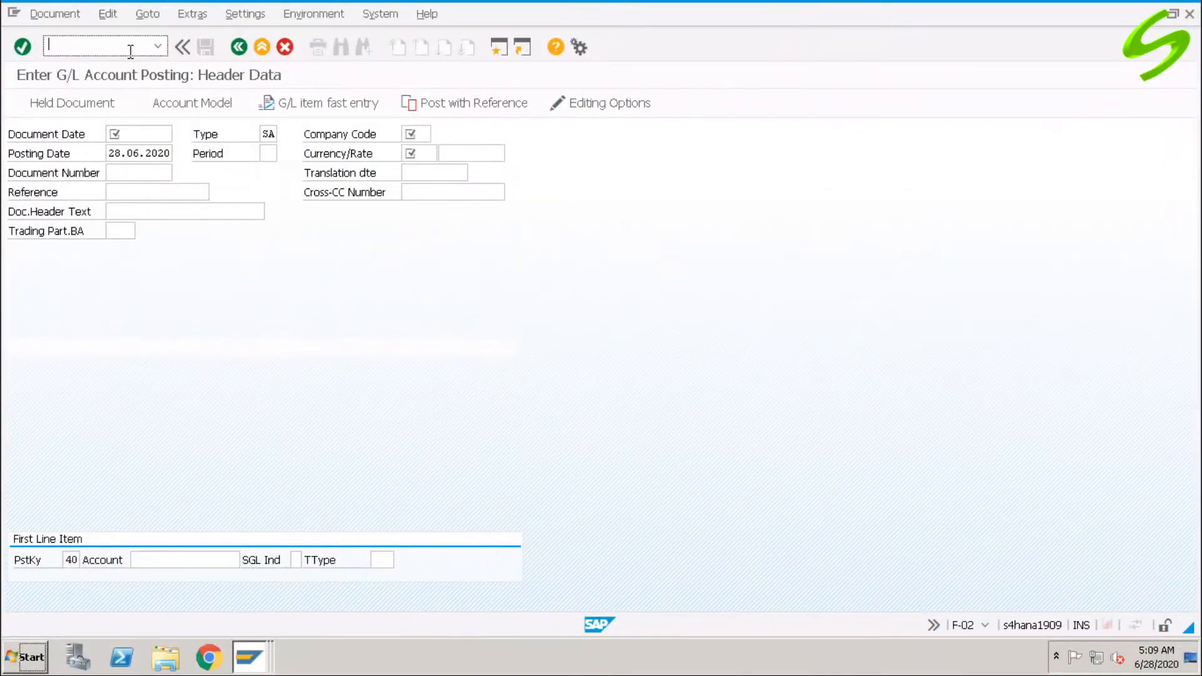
type("/n")
key("Return")
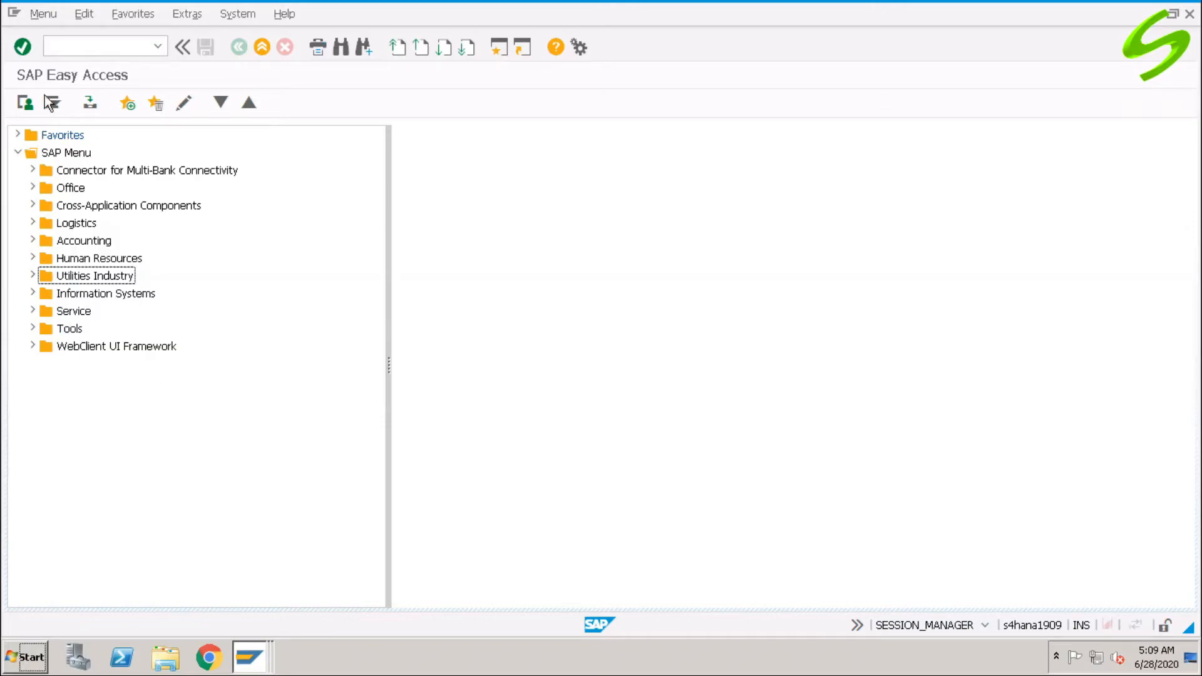
Expand Accounting > Financial Accounting > General Ledger > Document Entry, pointing out FB50 and F-02.
left_click(33, 241)
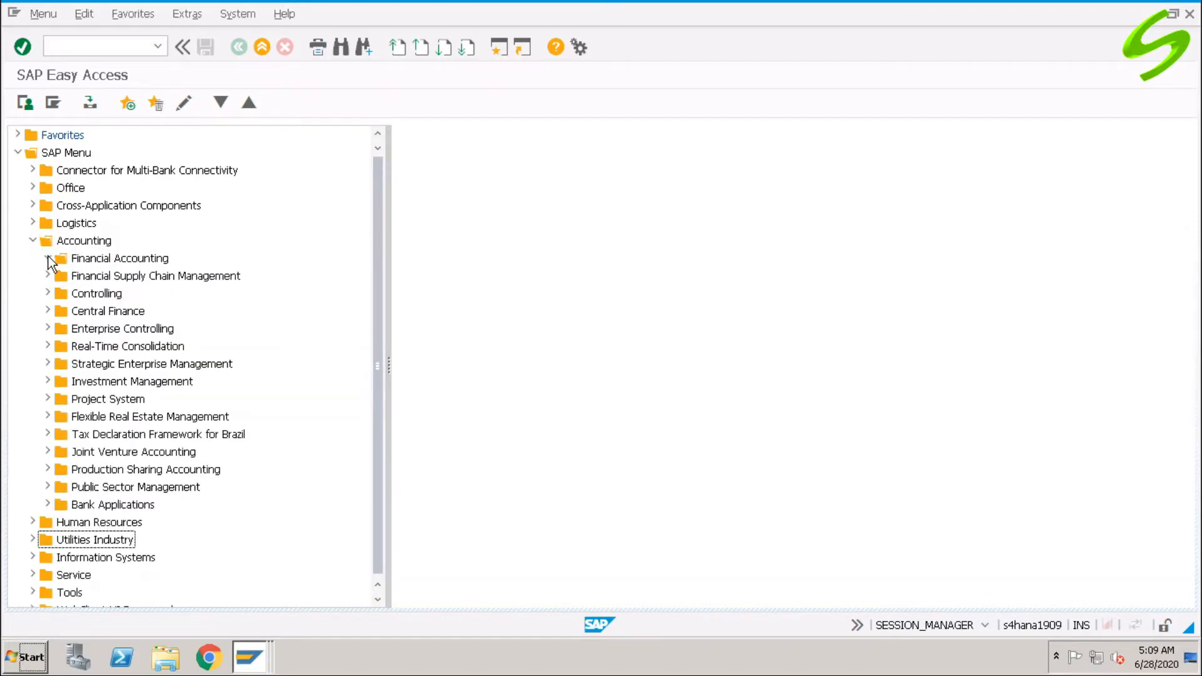
left_click(48, 258)
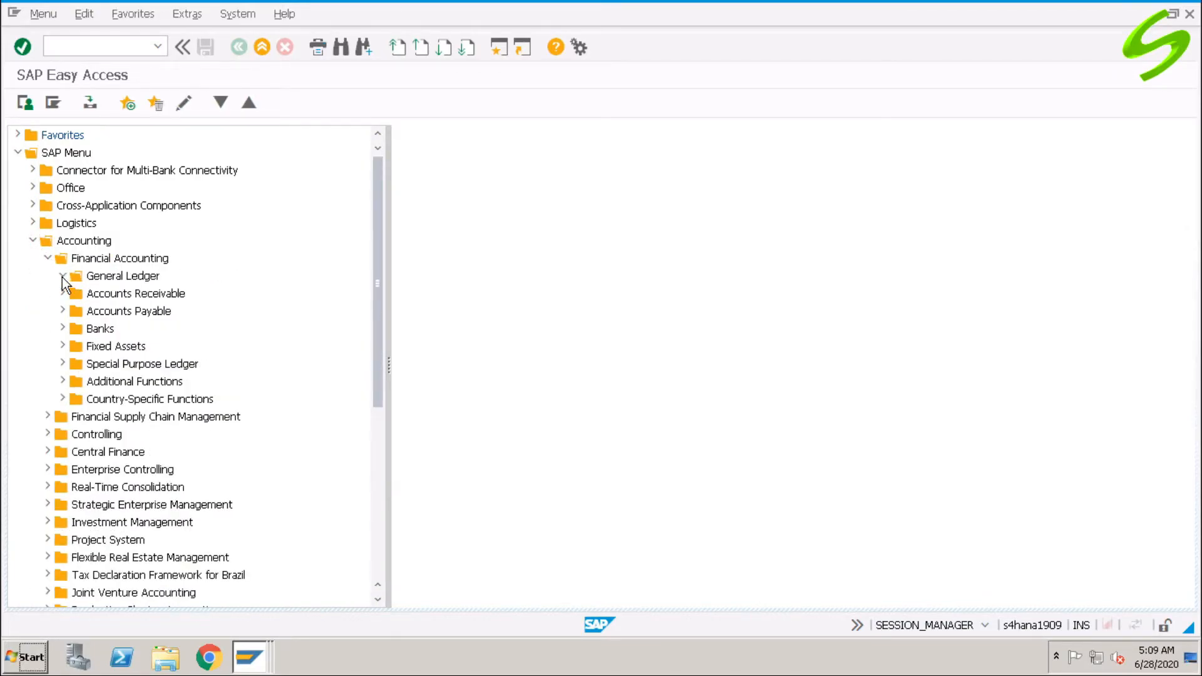
left_click(63, 276)
left_click(78, 294)
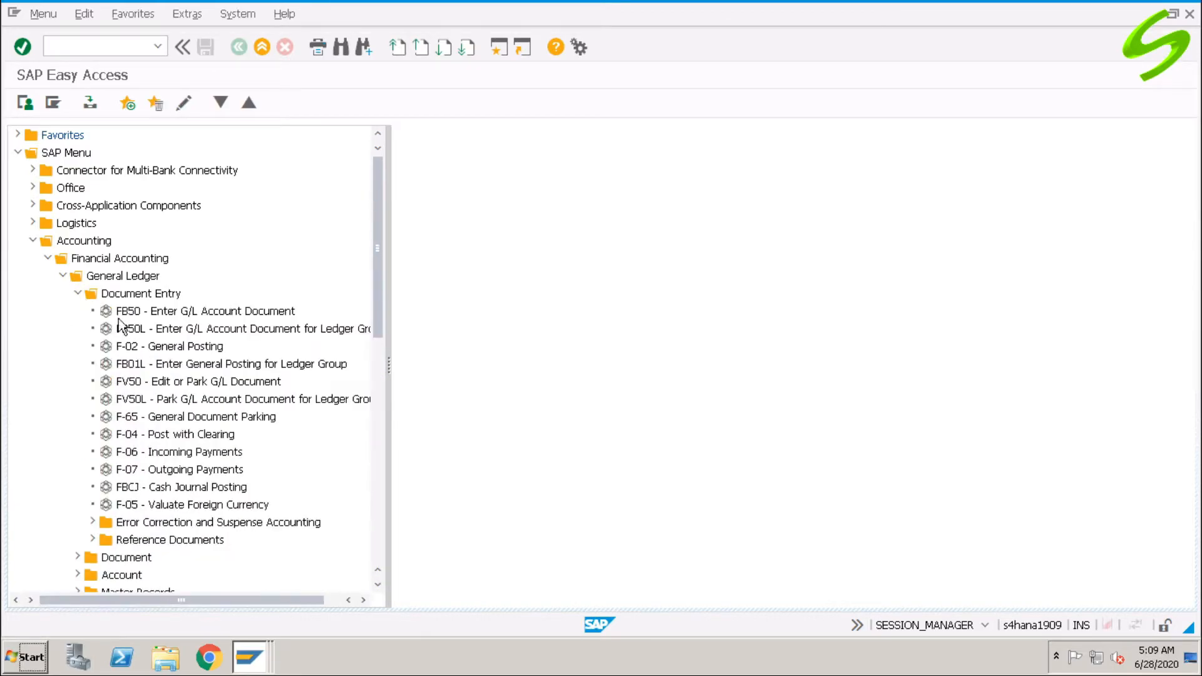
left_click(179, 313)
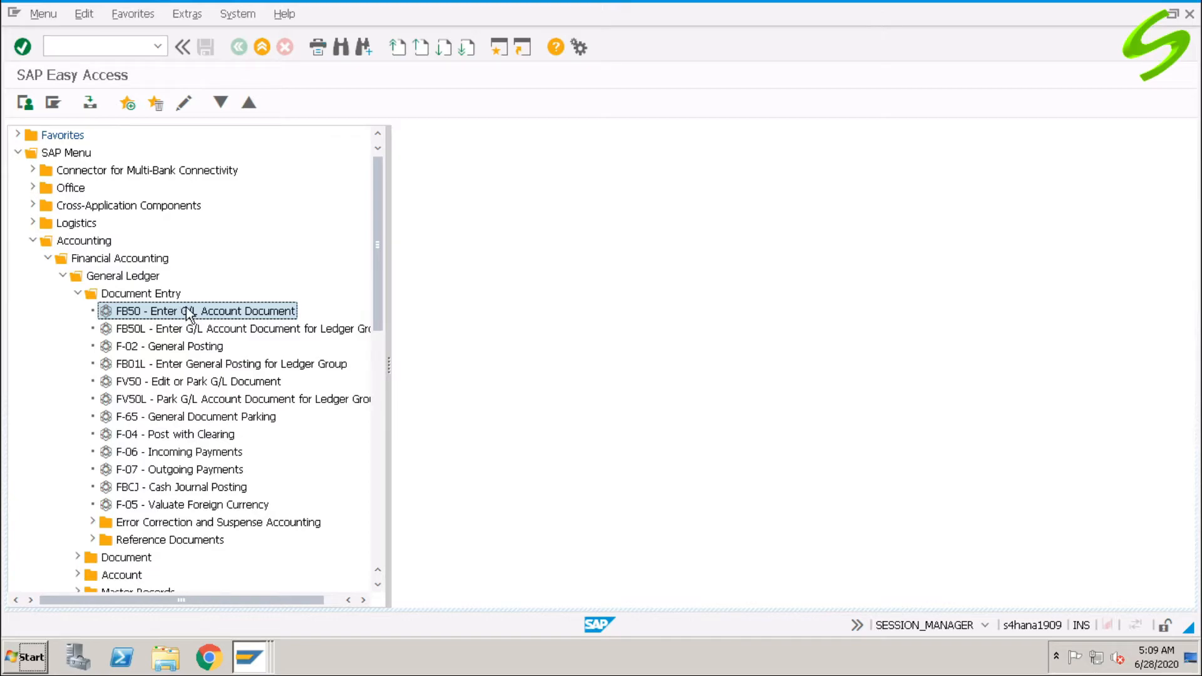
left_click(167, 350)
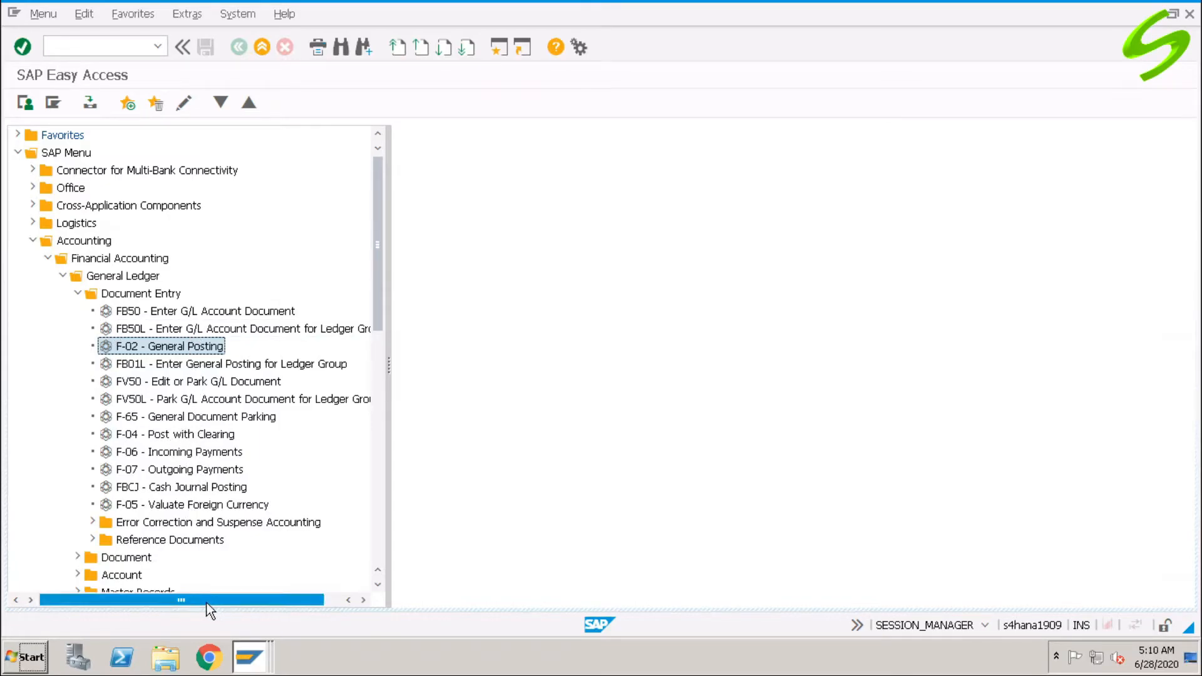
Expand Reference Documents and select FKMT Account Assignment Model, noting FBD1 and F-01.
left_click(92, 540)
left_click_drag(374, 266, 378, 349)
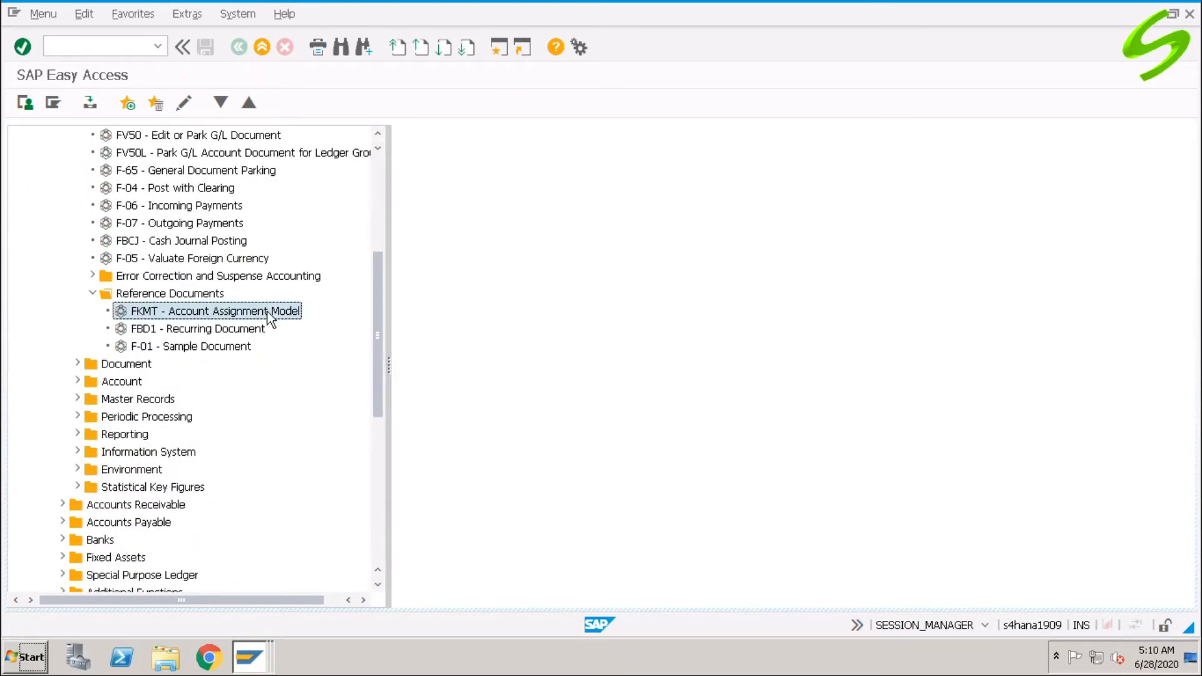
left_click(222, 330)
left_click(199, 352)
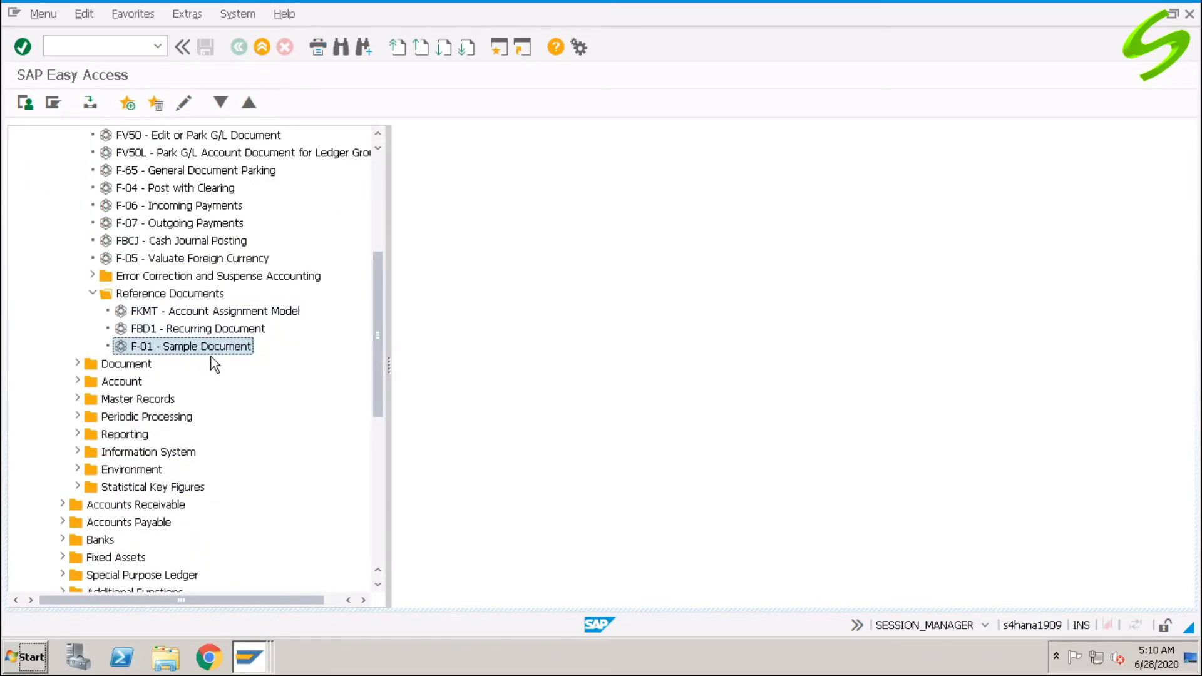
left_click(194, 313)
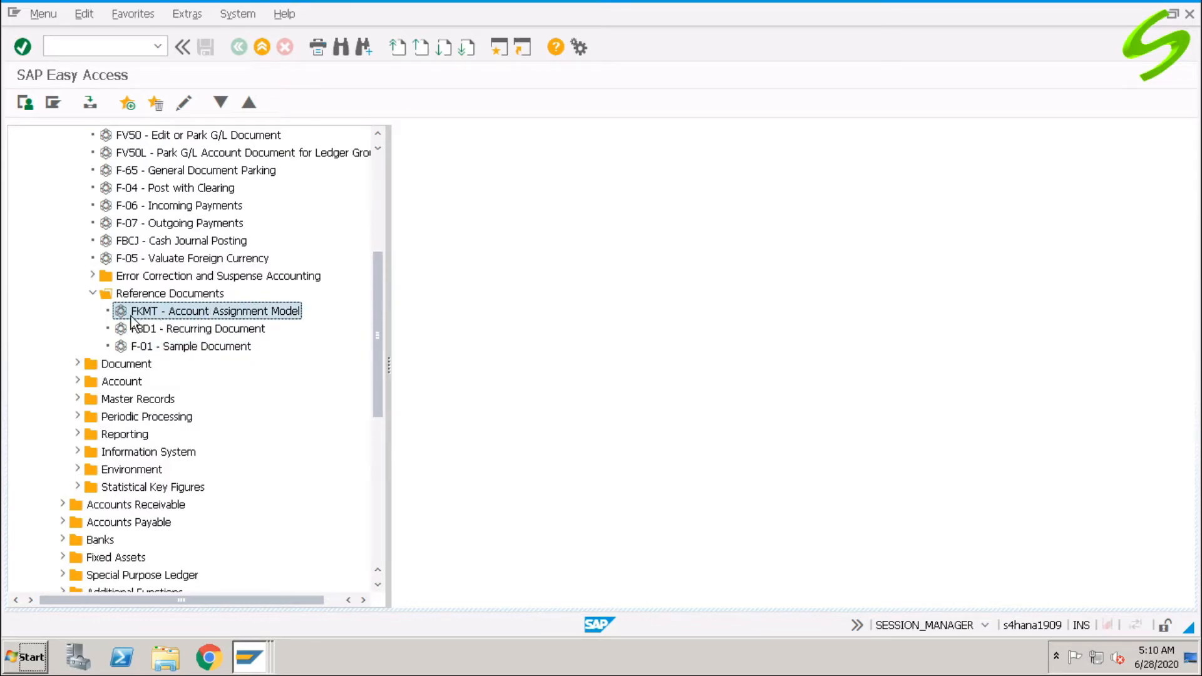
Open FKMT and start creating account assignment model AAM1.
double_click(164, 312)
type("aaml")
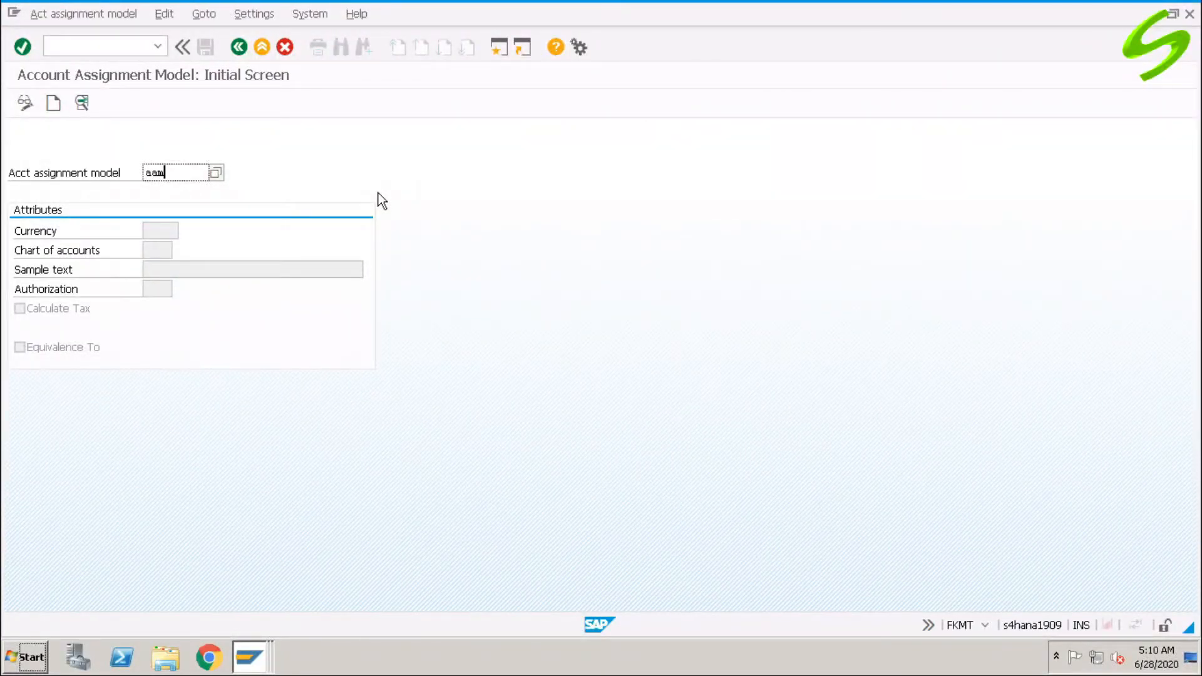
left_click(54, 103)
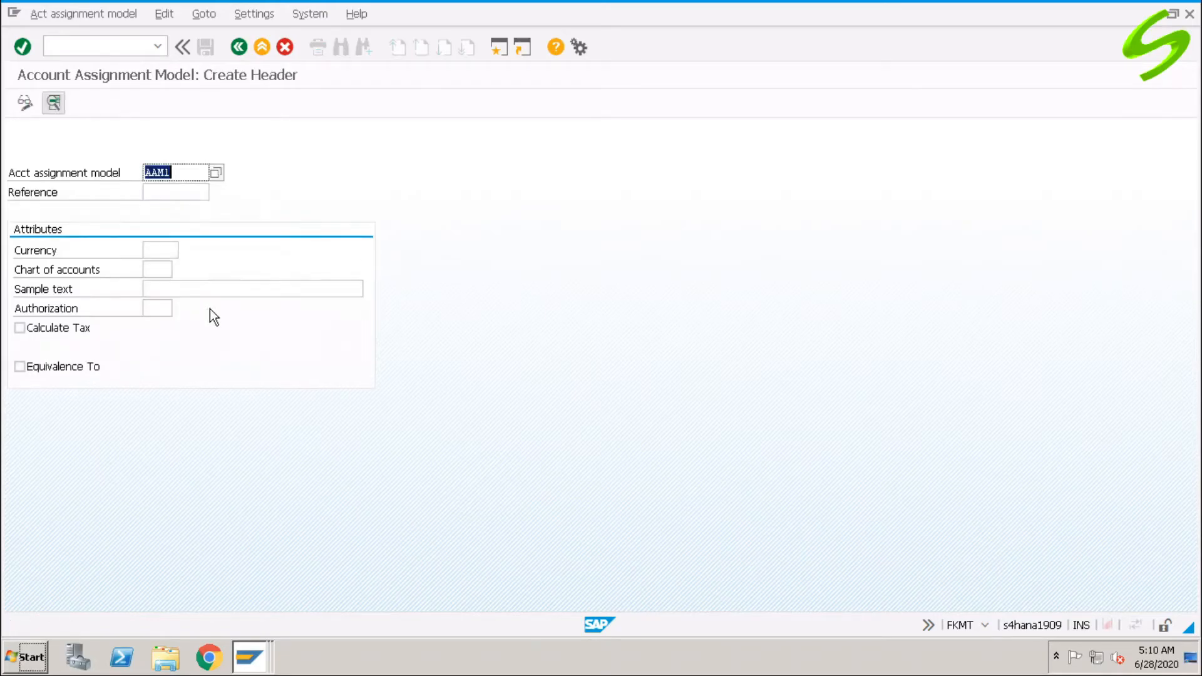
Fill the AAM1 header with currency USD, chart A000 and text 'Test doc using AAM', then save.
left_click(160, 249)
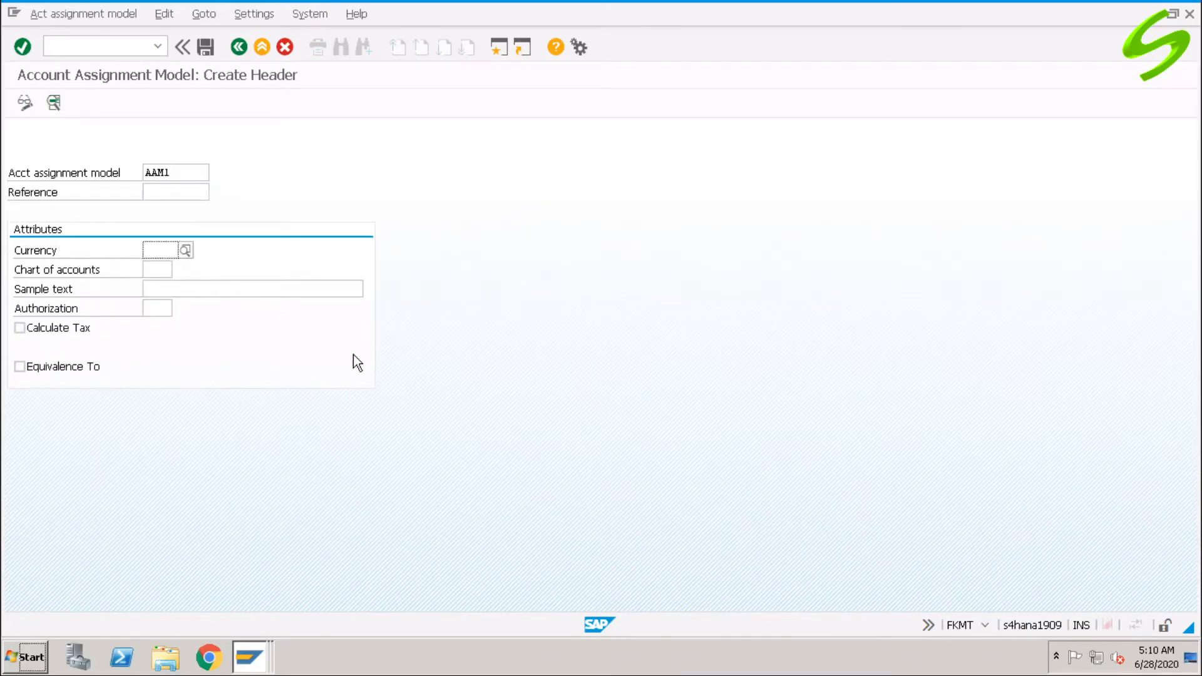
type("usd")
key("Tab")
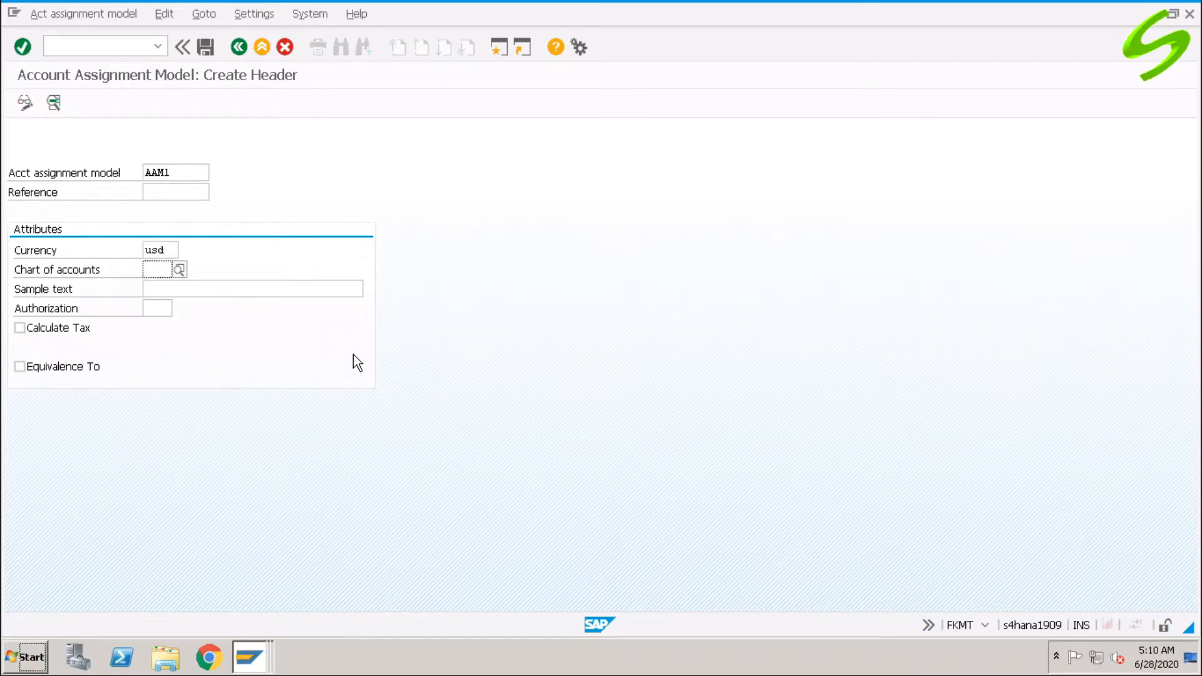
type("a000")
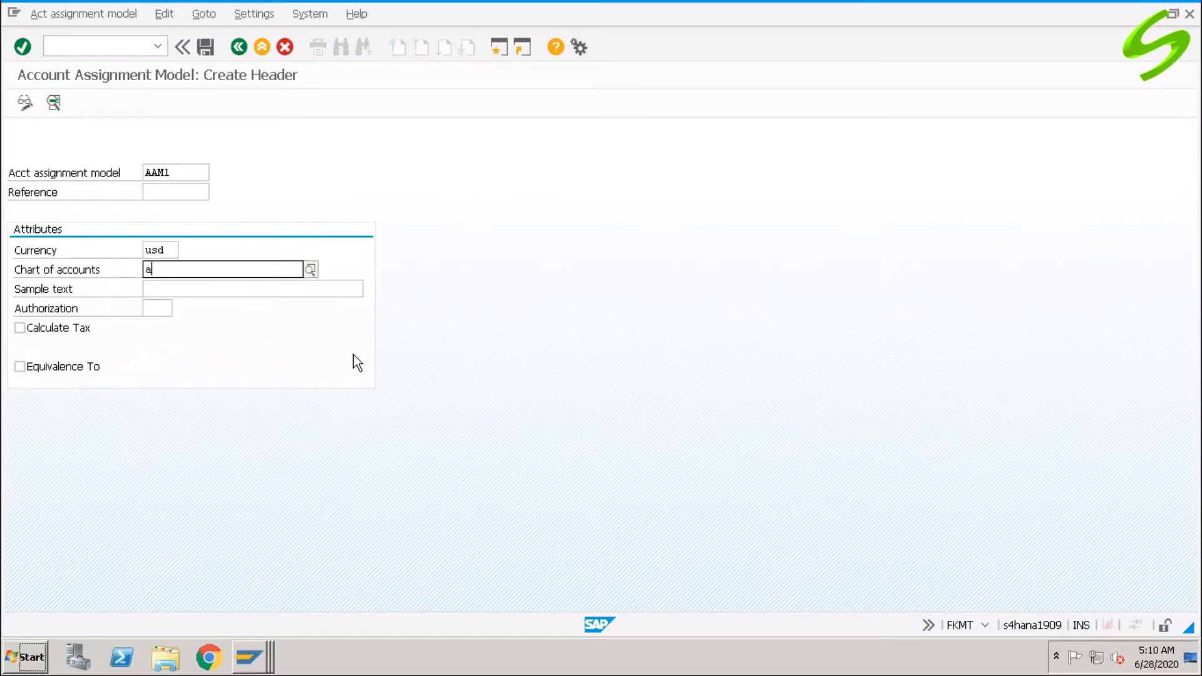
key("Tab")
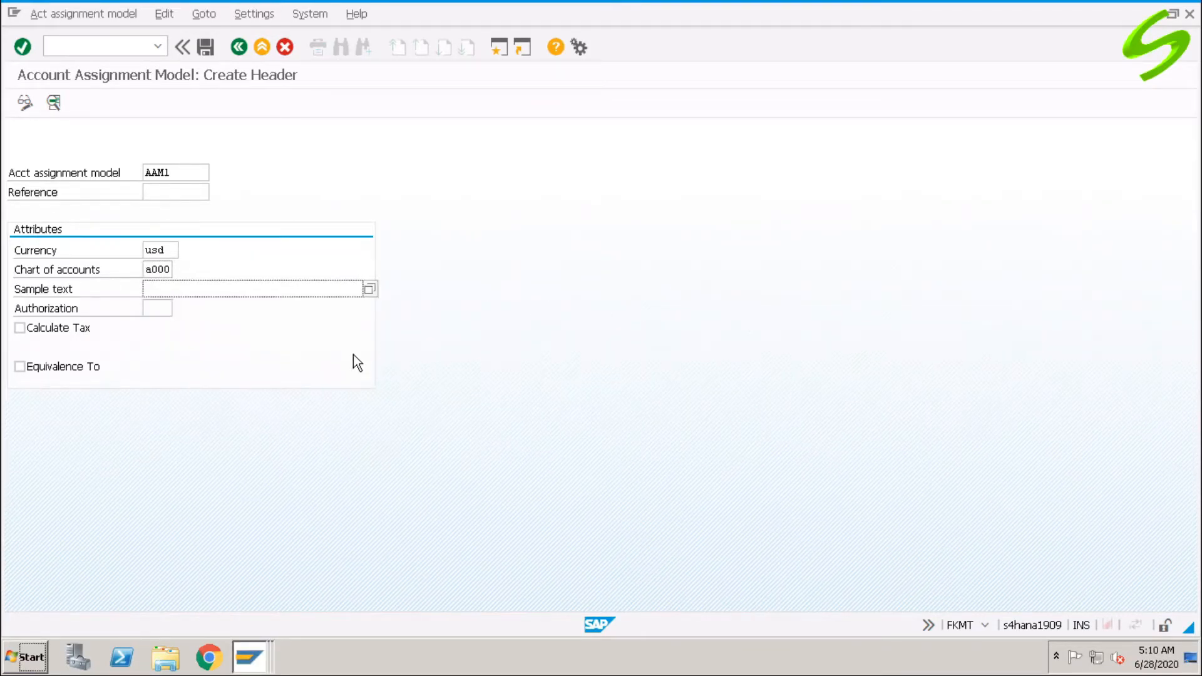
type("Test doc using AAM")
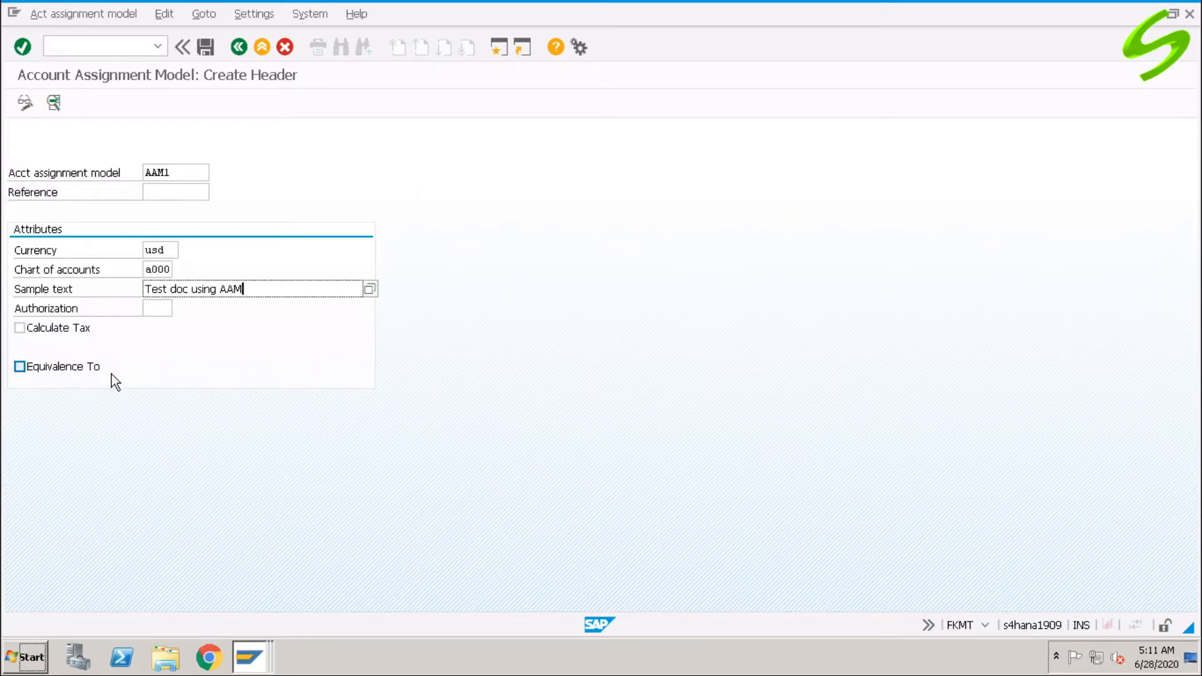
key("Return")
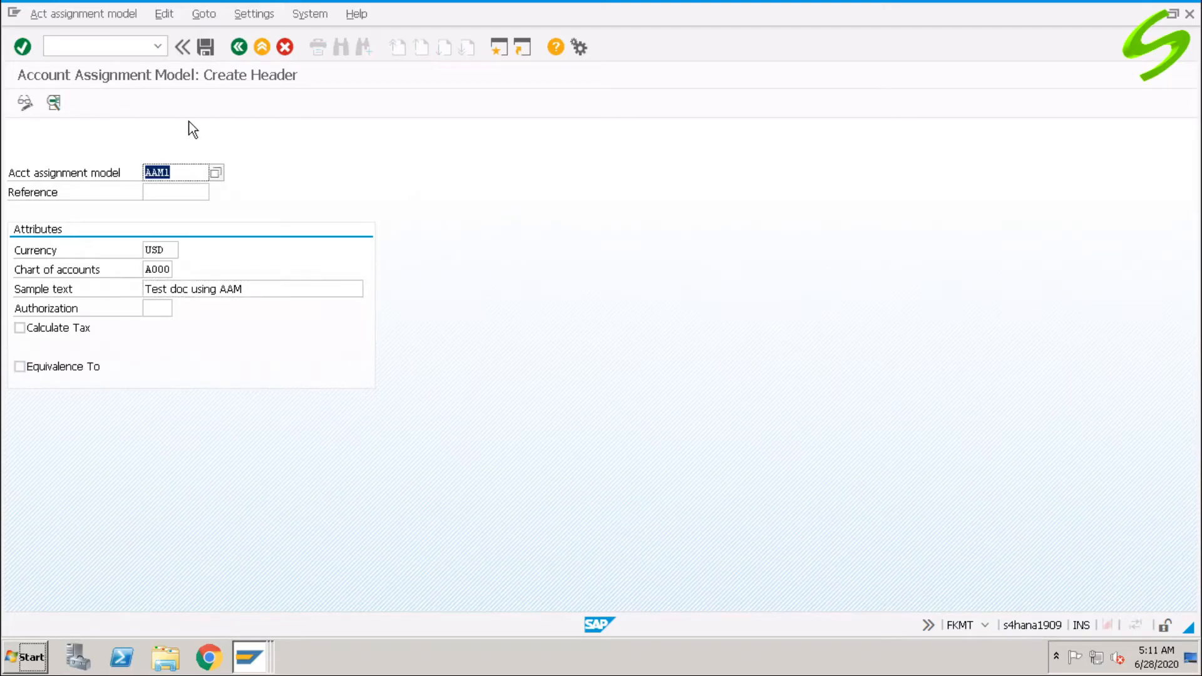
left_click(206, 45)
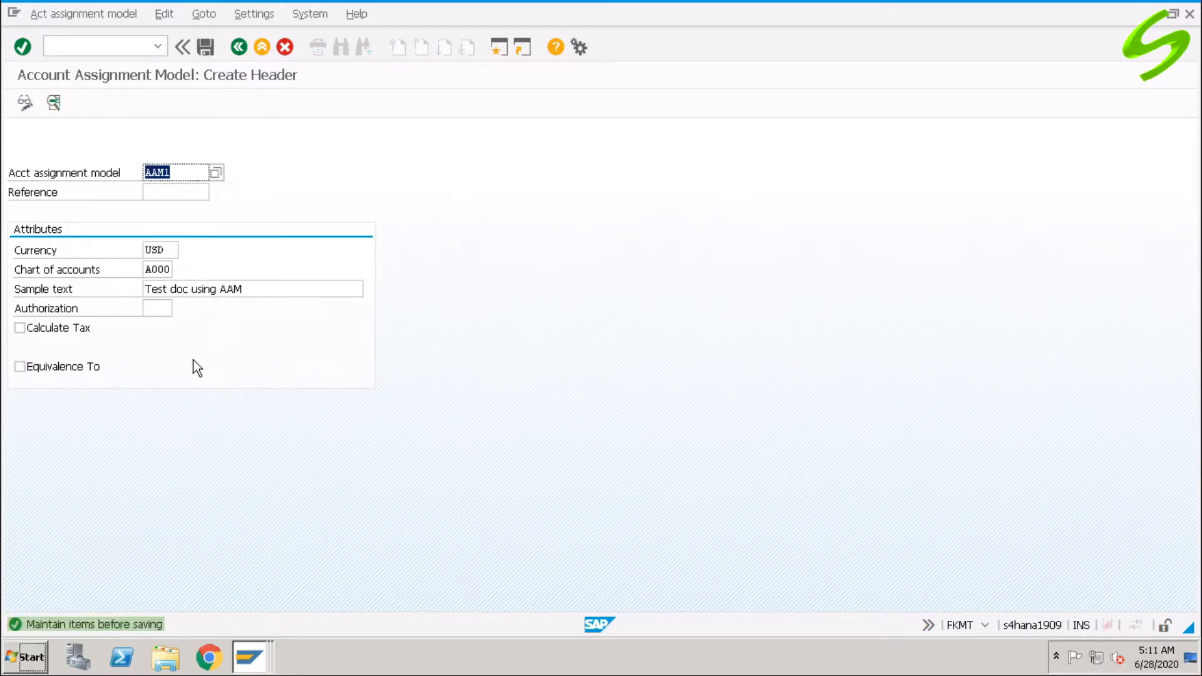
Enter line one: posting key 40, company code A001, account 400300, business area A100, 1000.
left_click(54, 102)
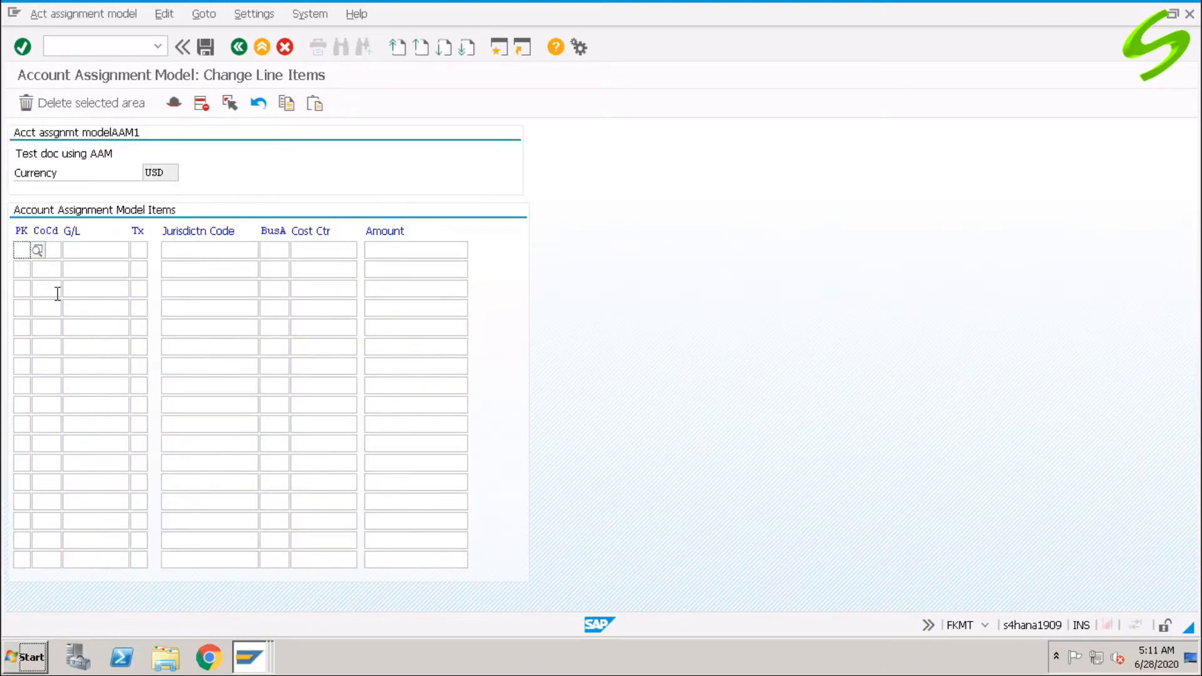
type("40")
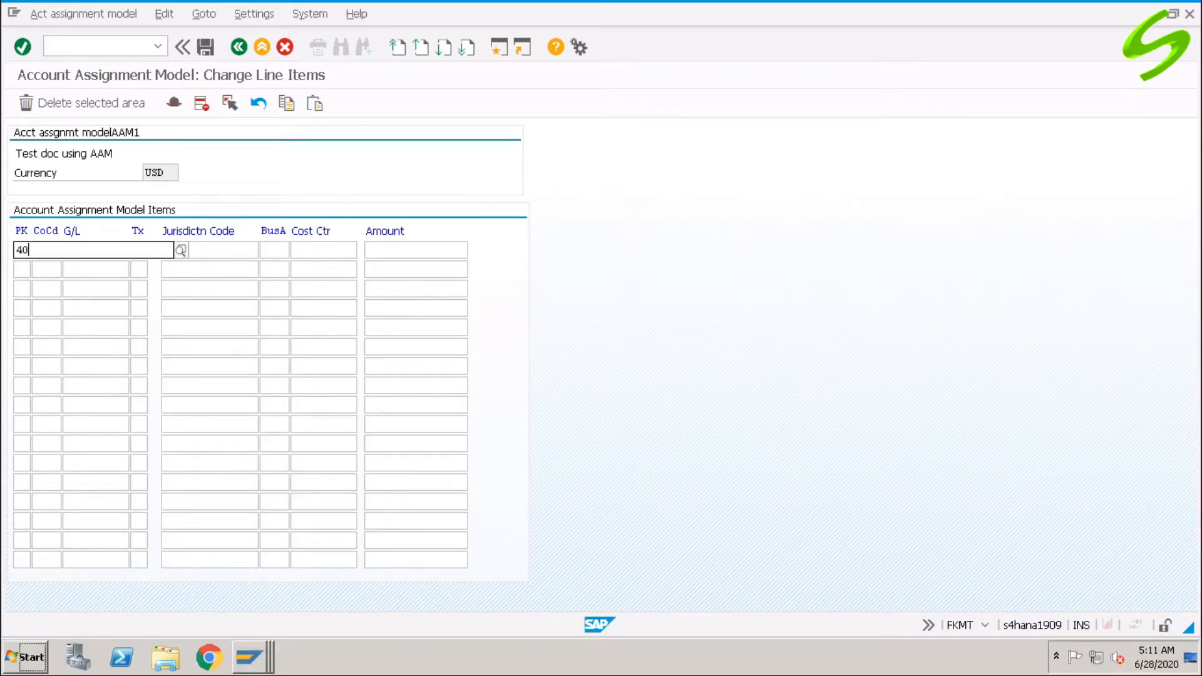
key("Tab")
type("a")
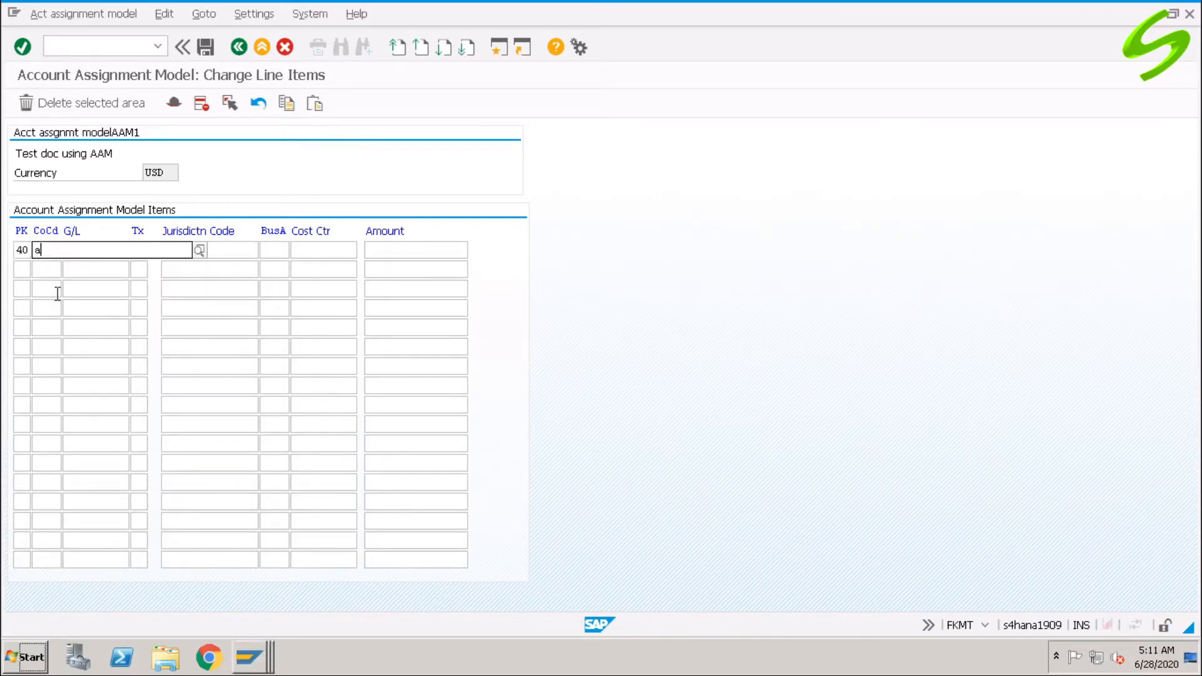
type("001")
key("Tab")
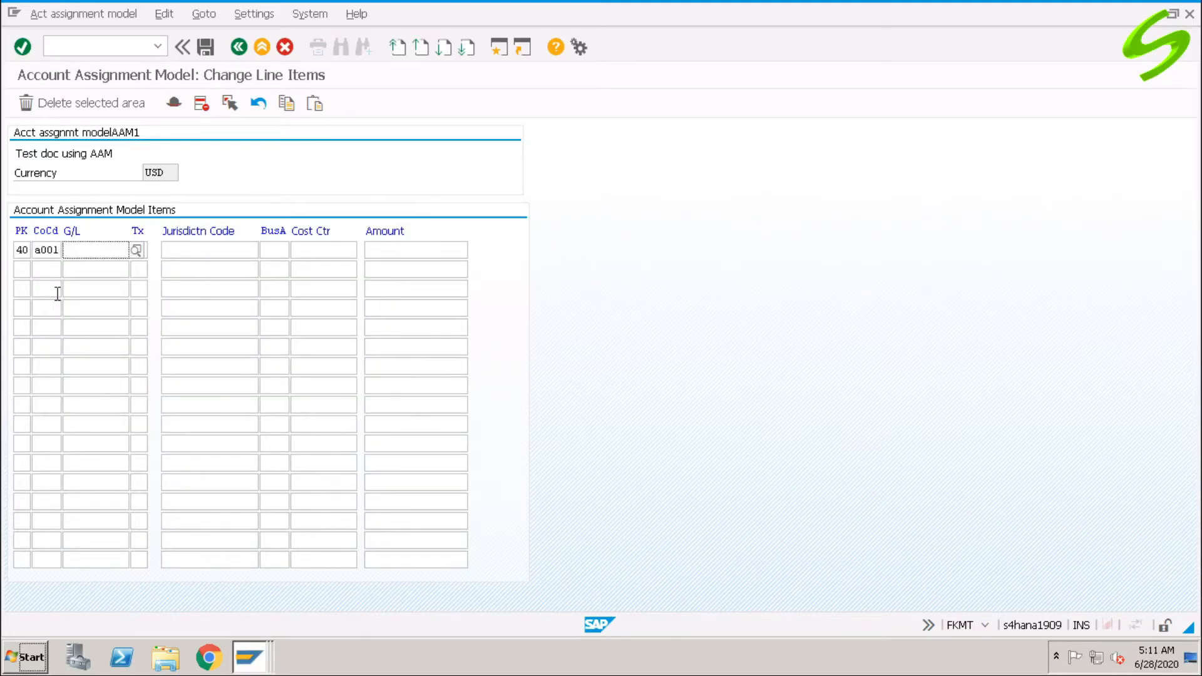
type("400300")
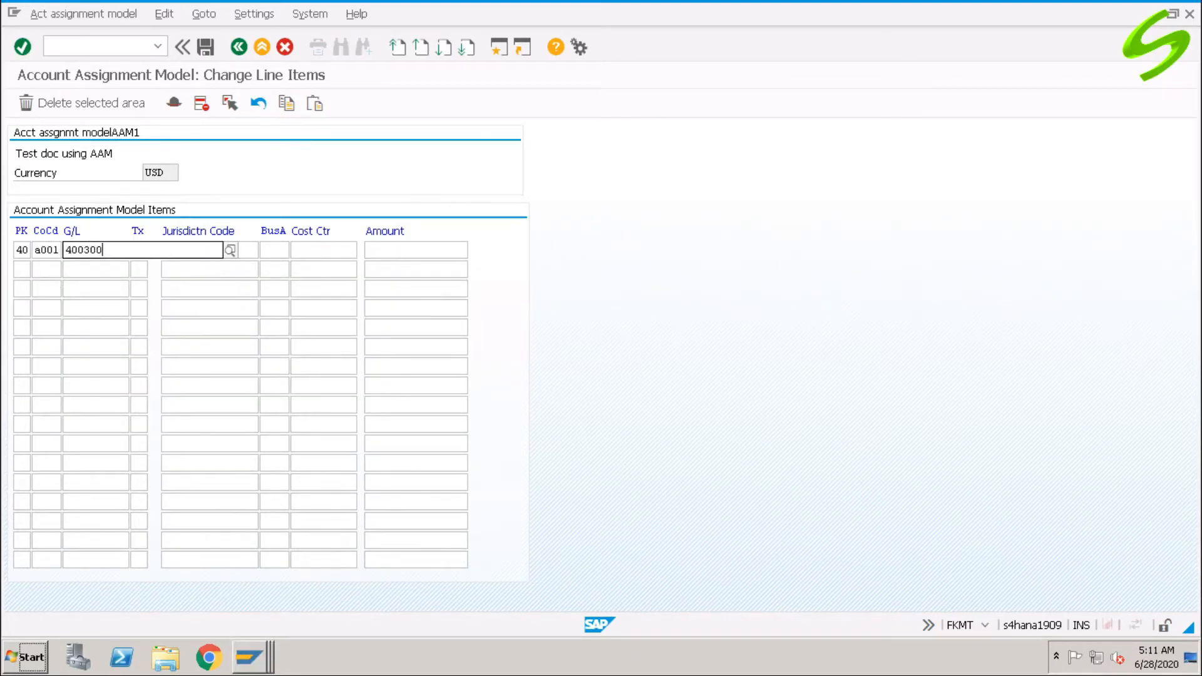
key("Tab")
key("Tab")
key("Tab")
type("b")
type("100")
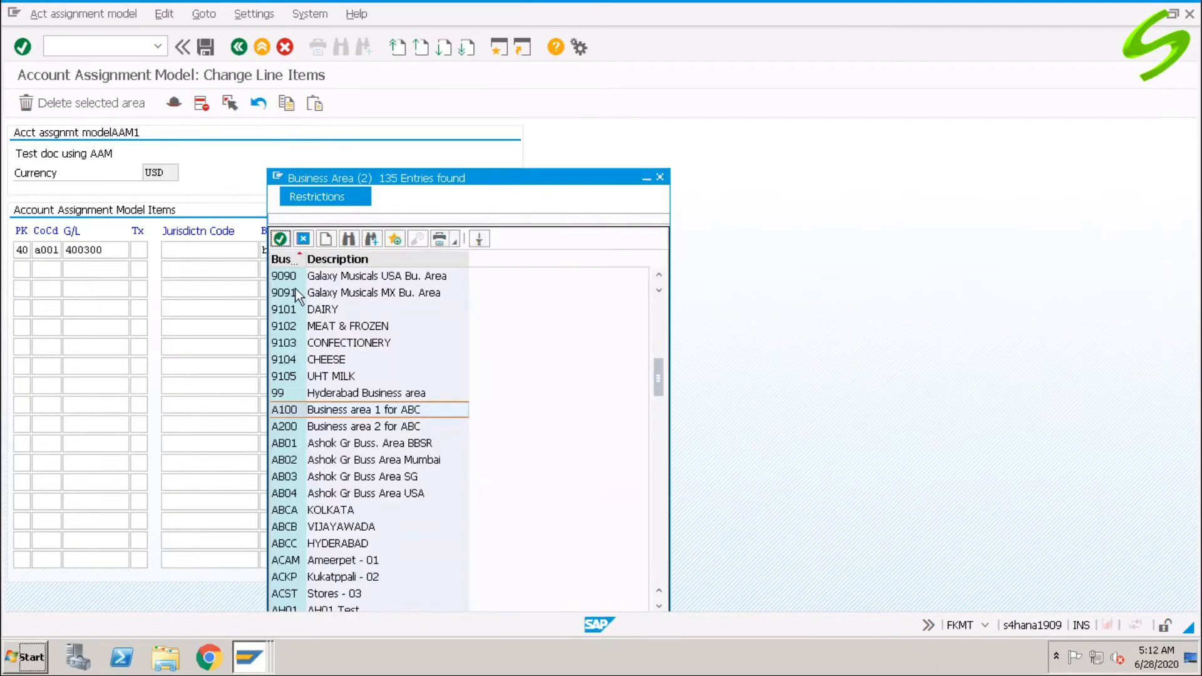
left_click(280, 239)
key("Tab")
type("1000")
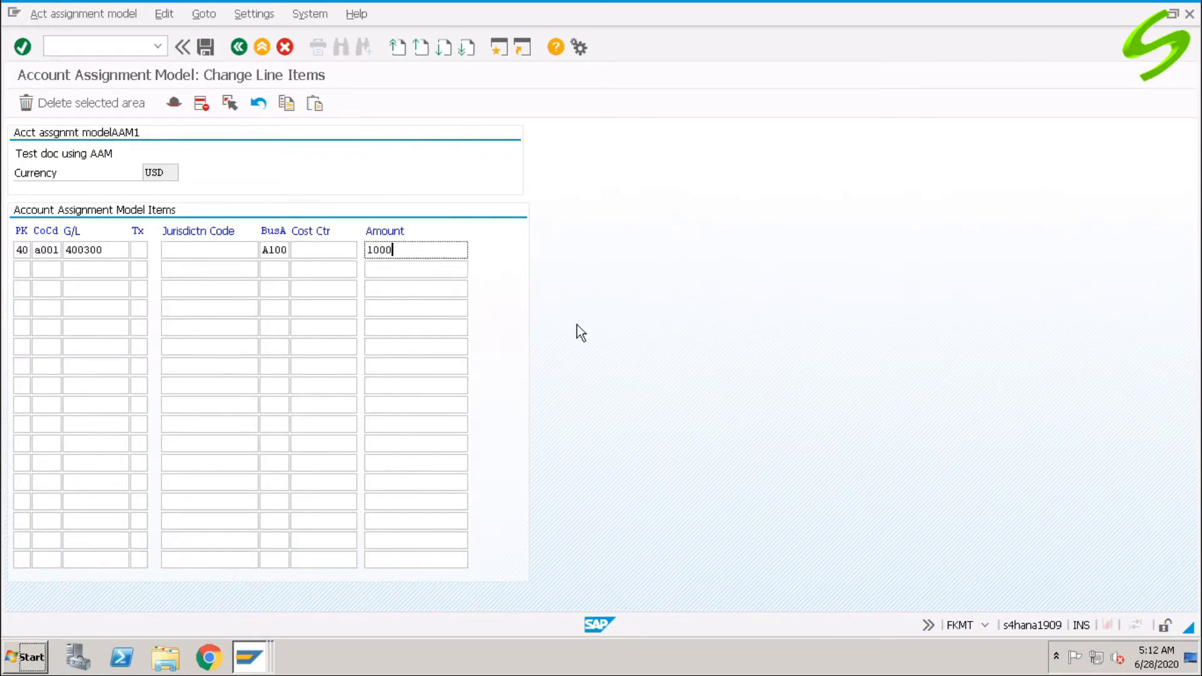
left_click(22, 269)
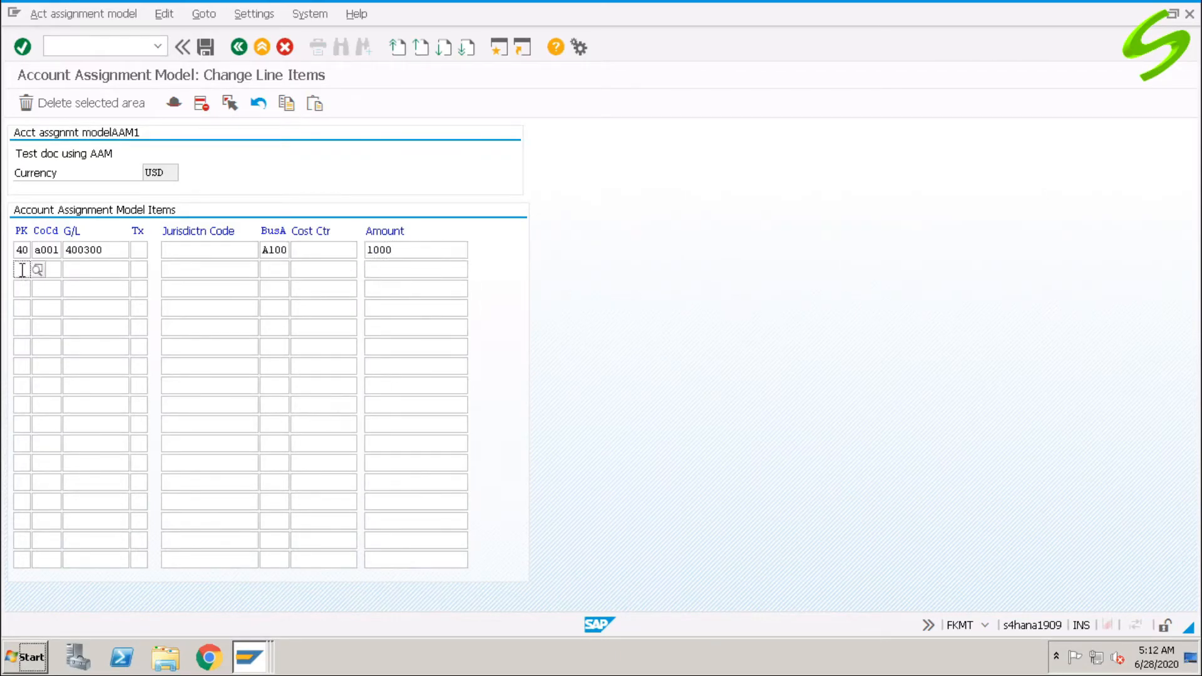
Enter line two: posting key 50, company code A001, account 200100, business area A100, 1000.
type("50")
key("Tab")
type("a001")
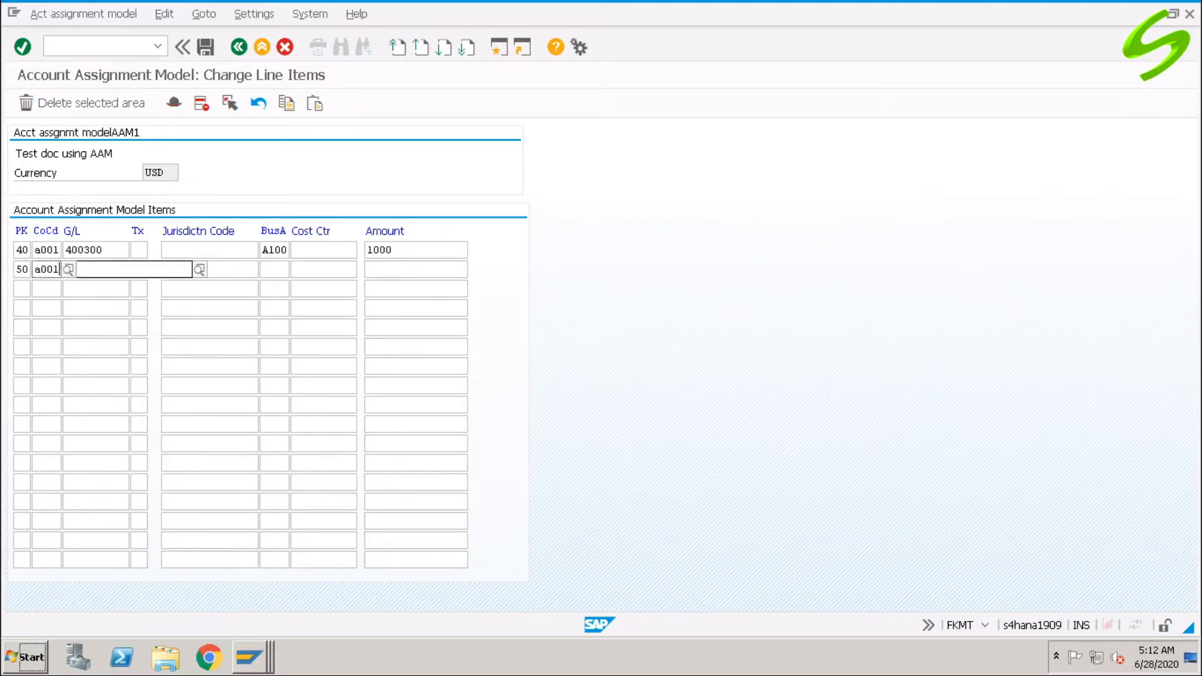
key("Tab")
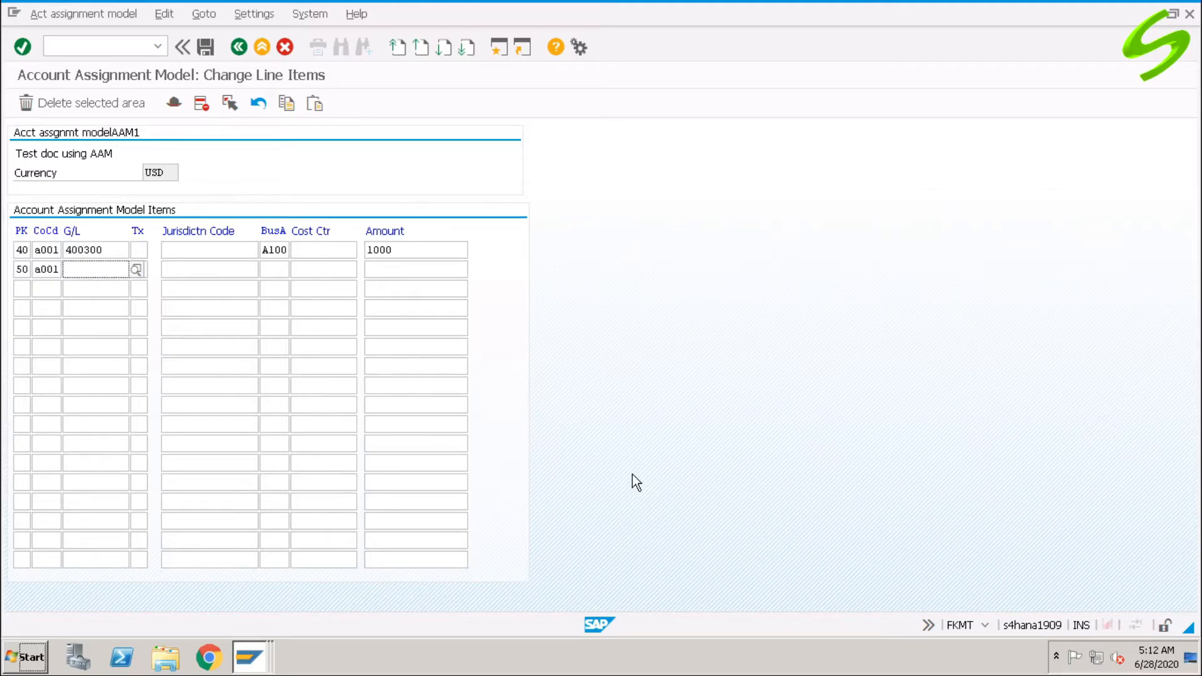
type("200000")
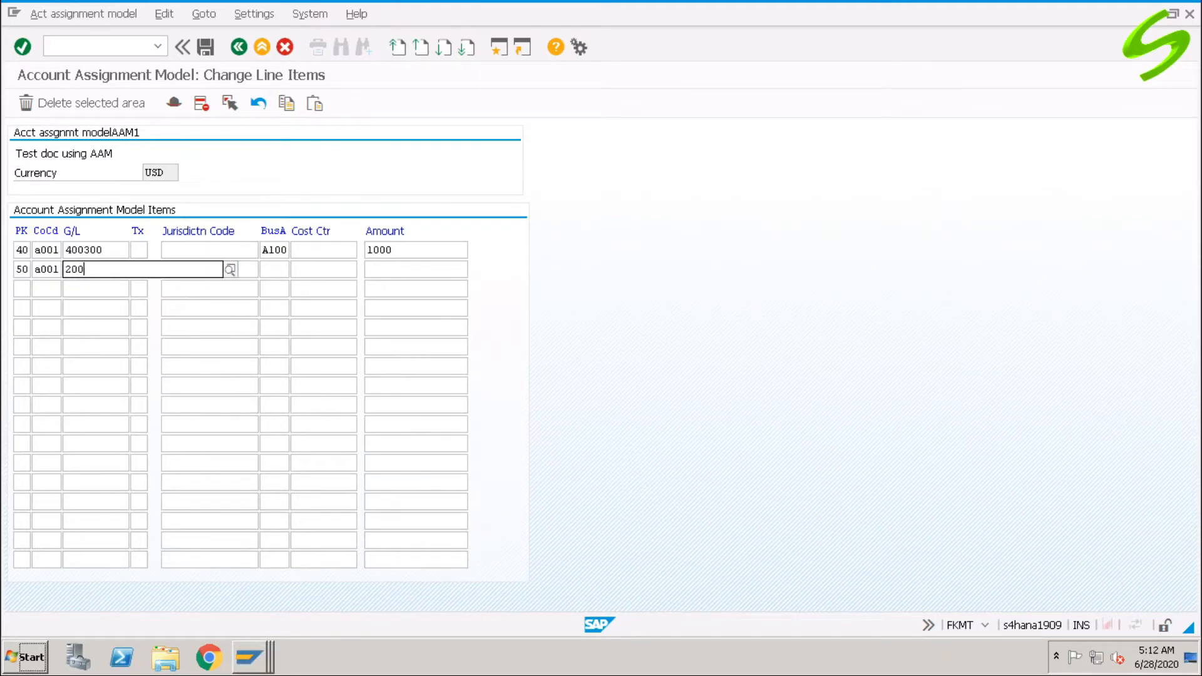
key("BackSpace")
key("BackSpace")
key("BackSpace")
type("100")
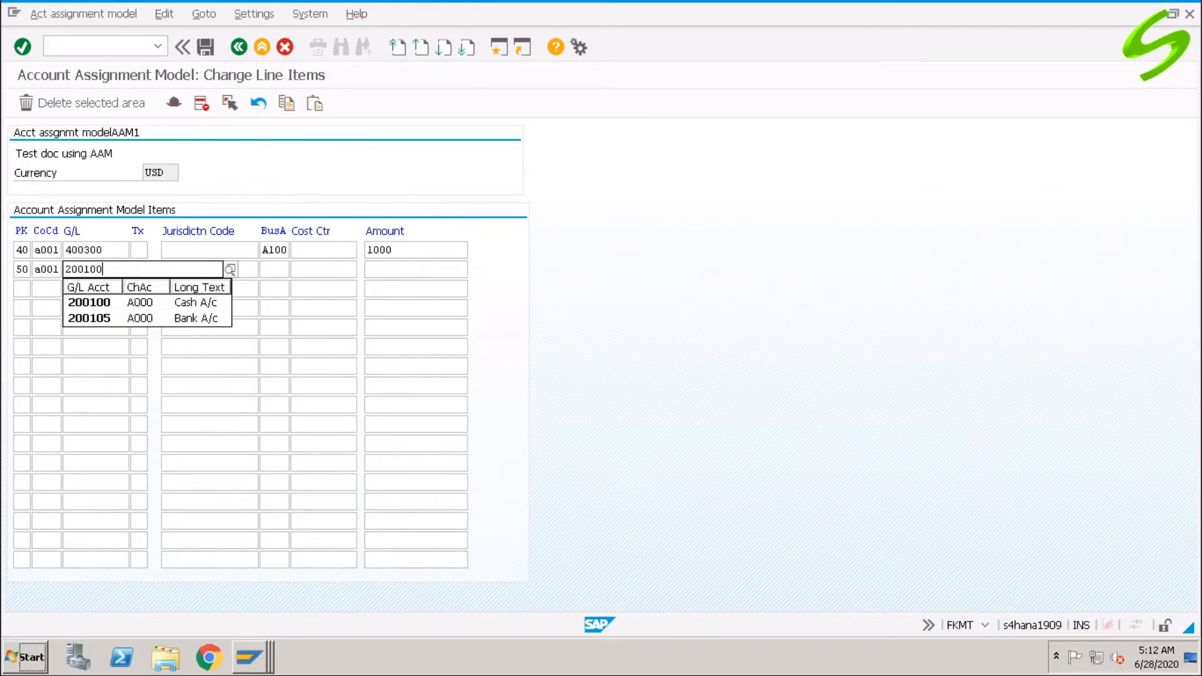
key("Tab")
key("Tab")
key("Tab")
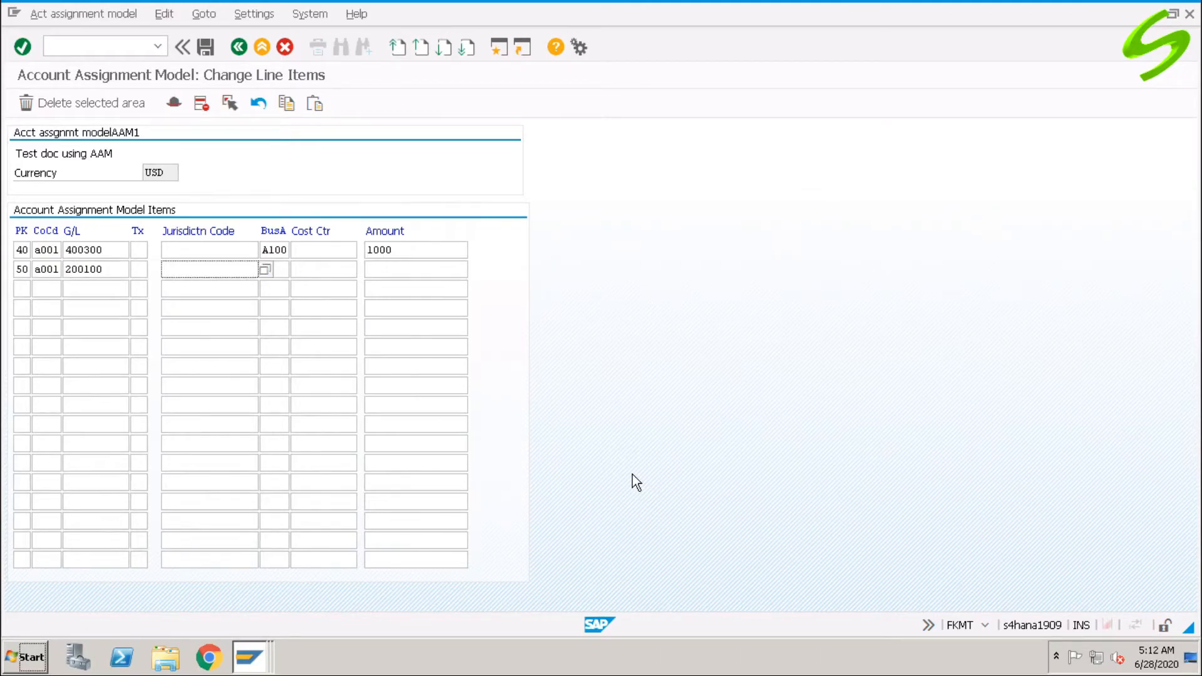
type("a100")
key("Tab")
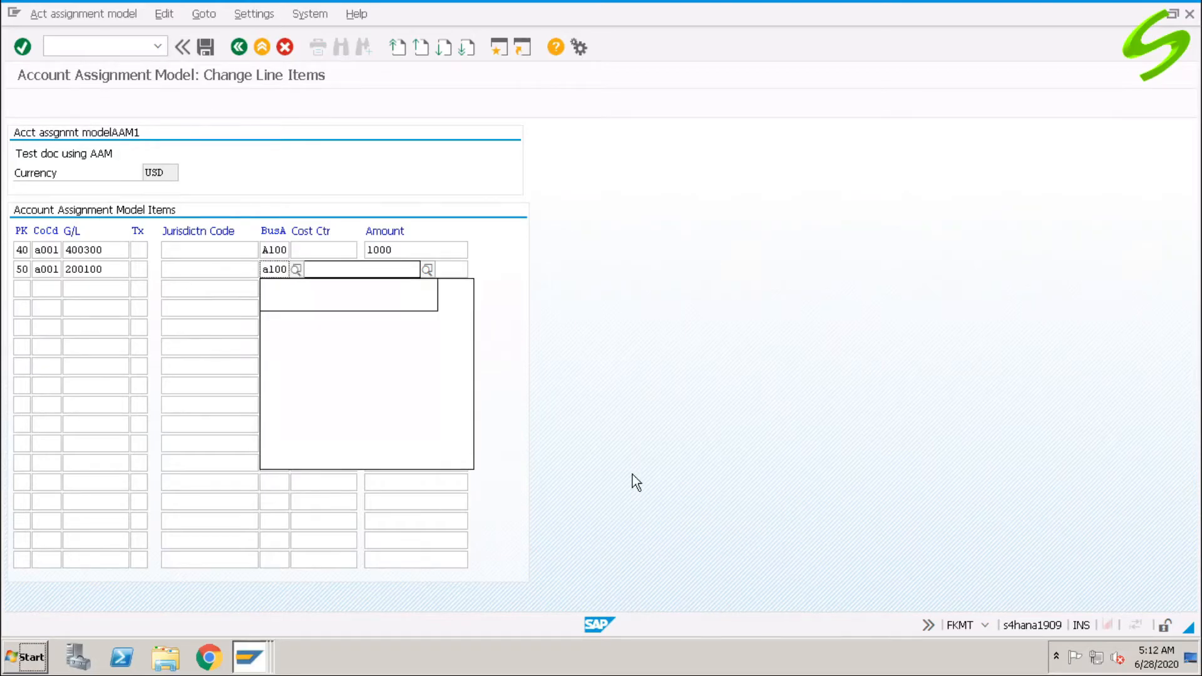
key("Tab")
type("1000")
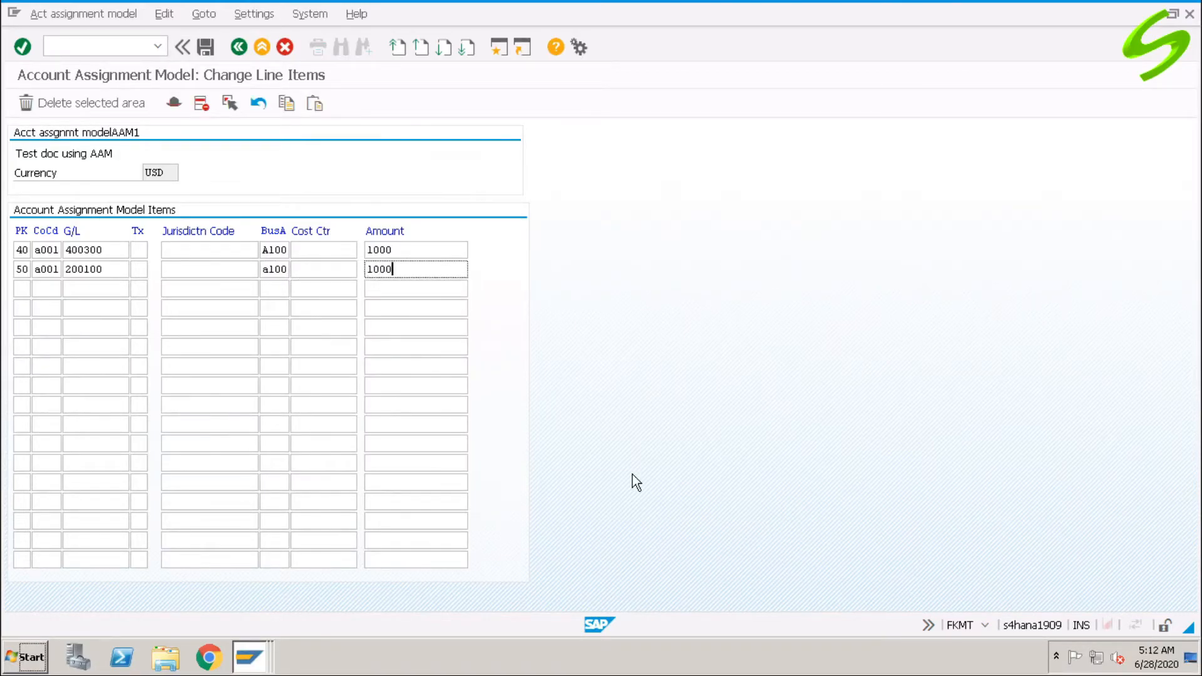
key("Return")
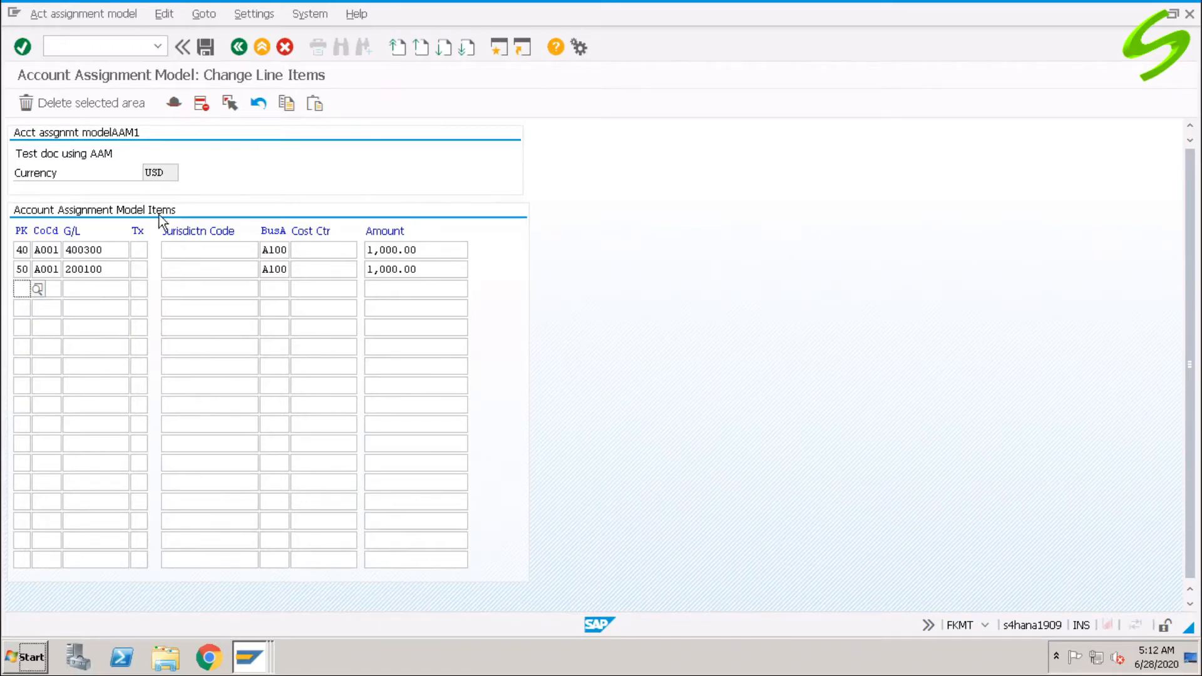
Save model AAM1 and start G/L account posting with /nf02.
left_click(205, 48)
type("/")
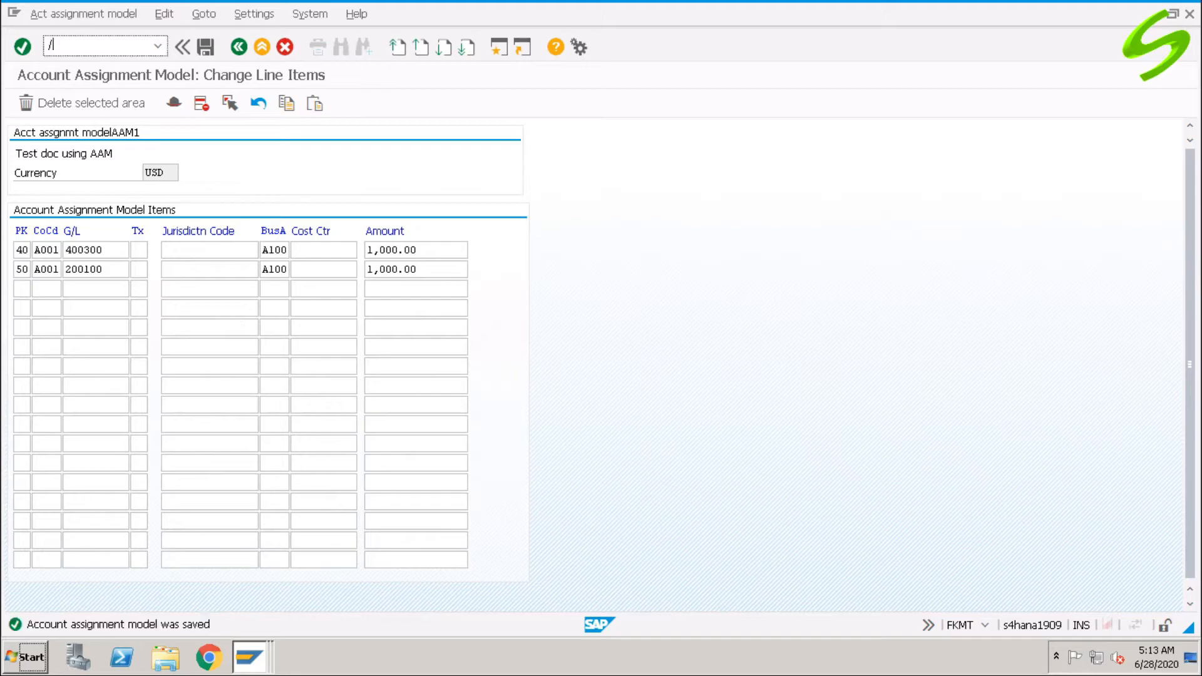
type("nf02")
key("Return")
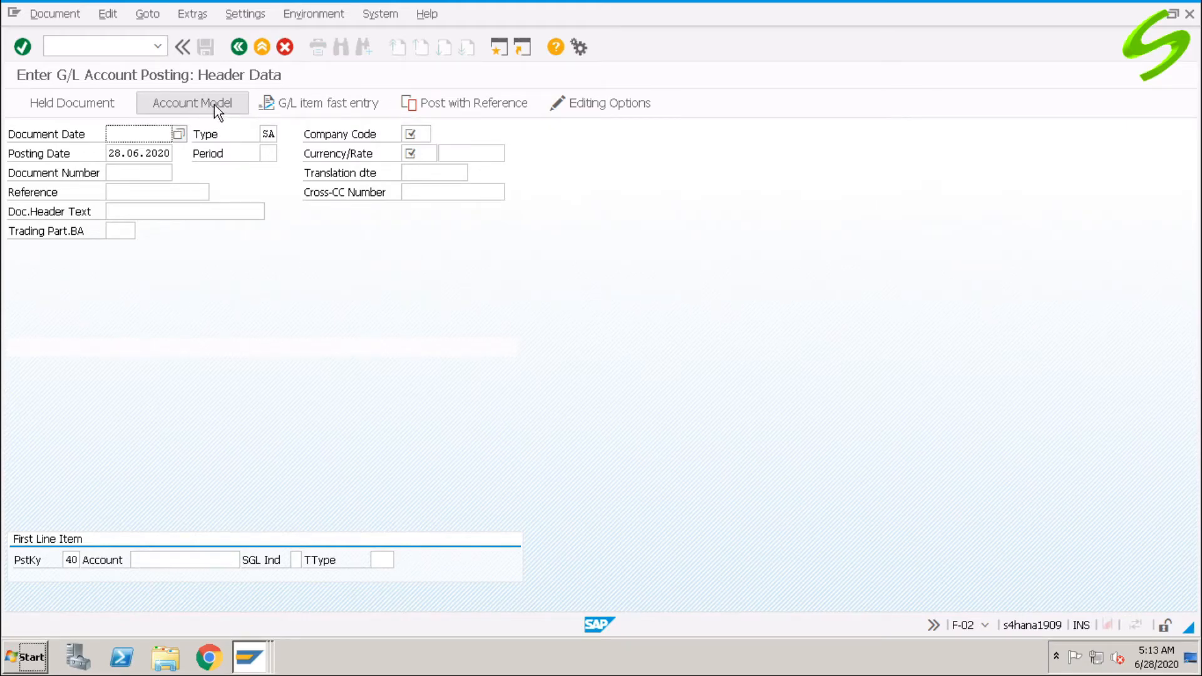
Fill the posting header with document date 28.06.2020, company code A001 and currency USD.
left_click(208, 100)
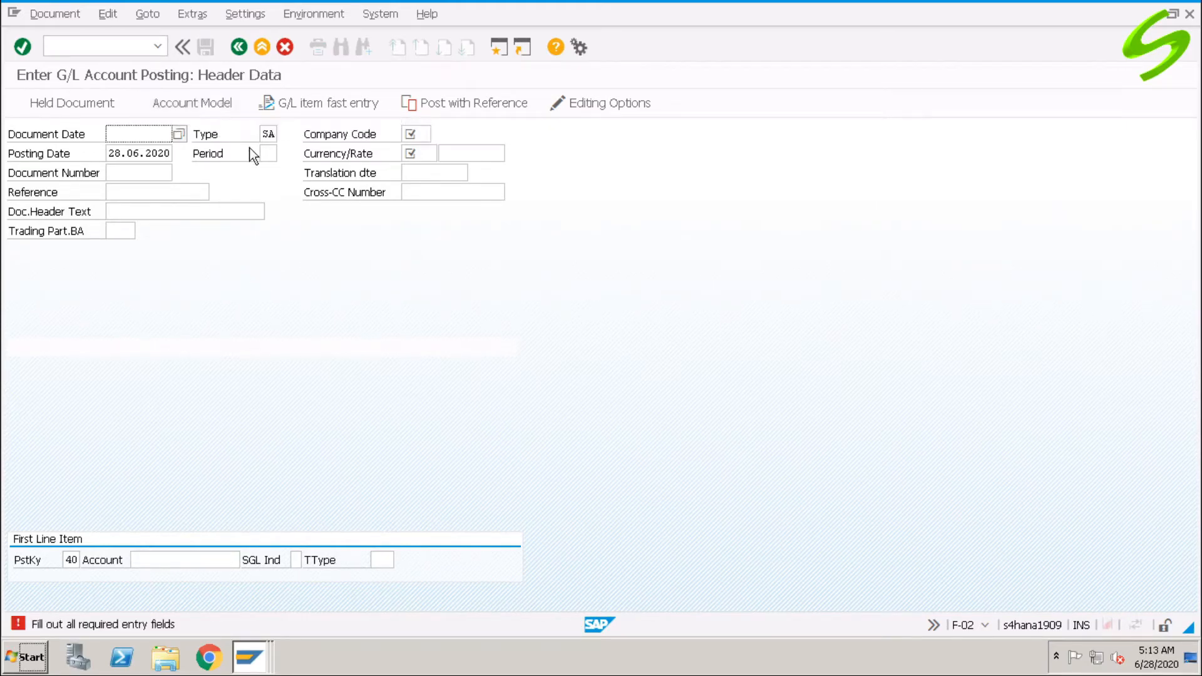
left_click(141, 150)
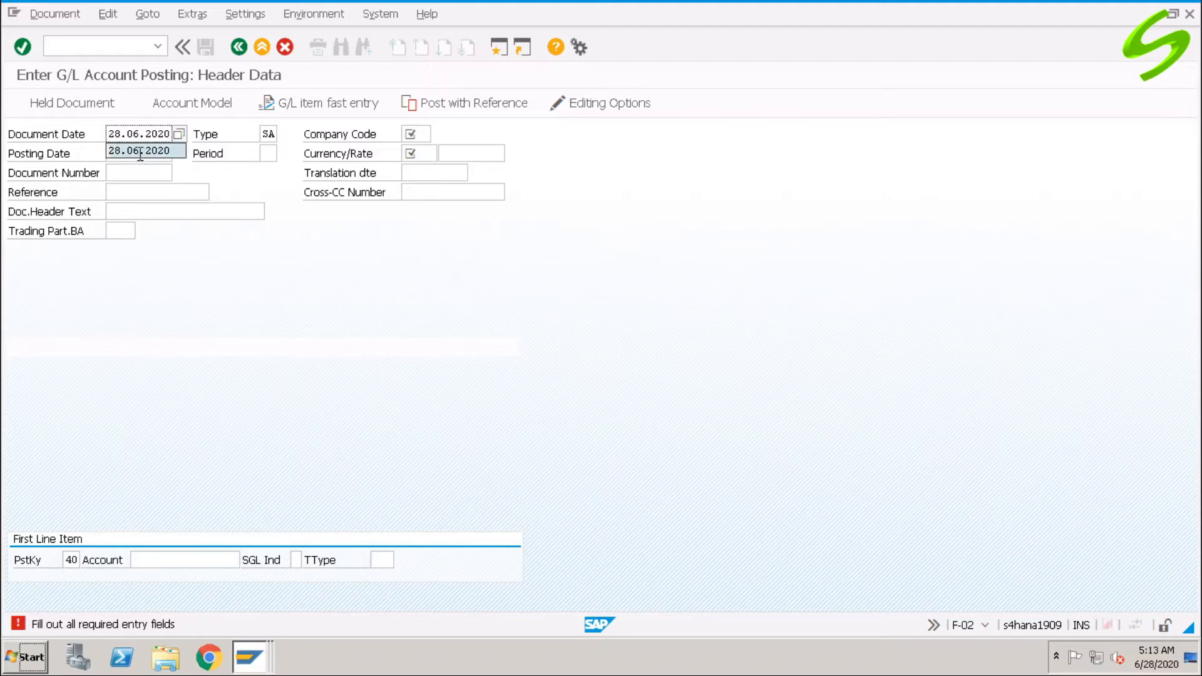
left_click(419, 133)
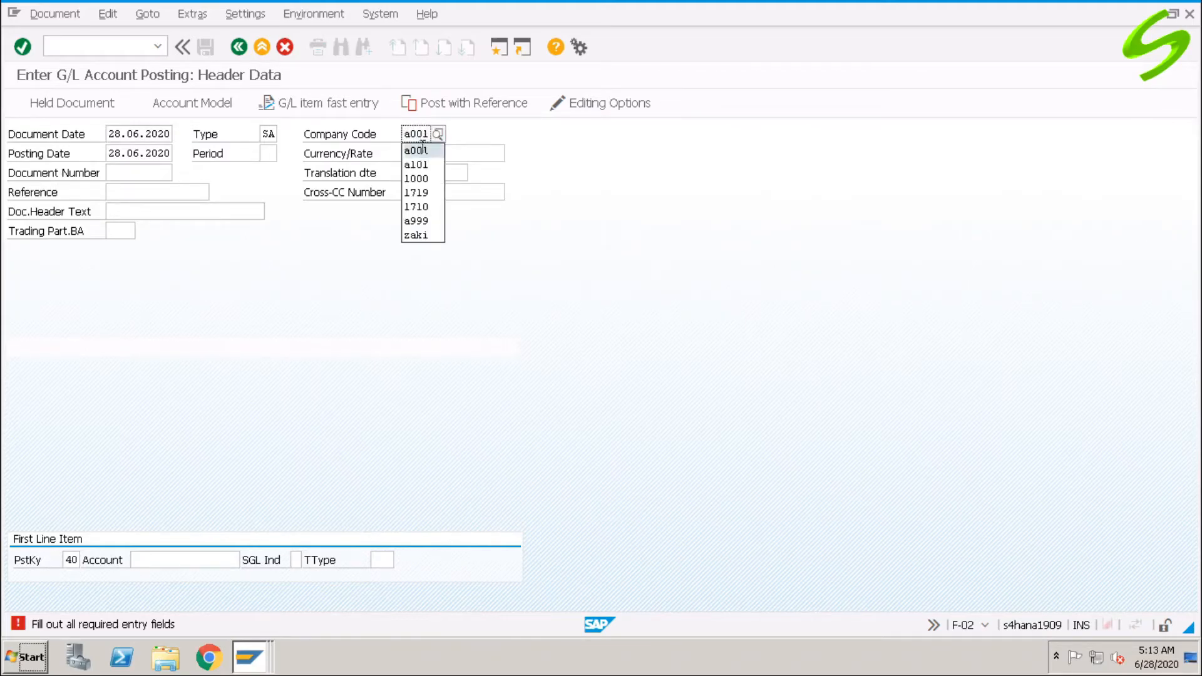
left_click(416, 151)
left_click(418, 154)
left_click(416, 170)
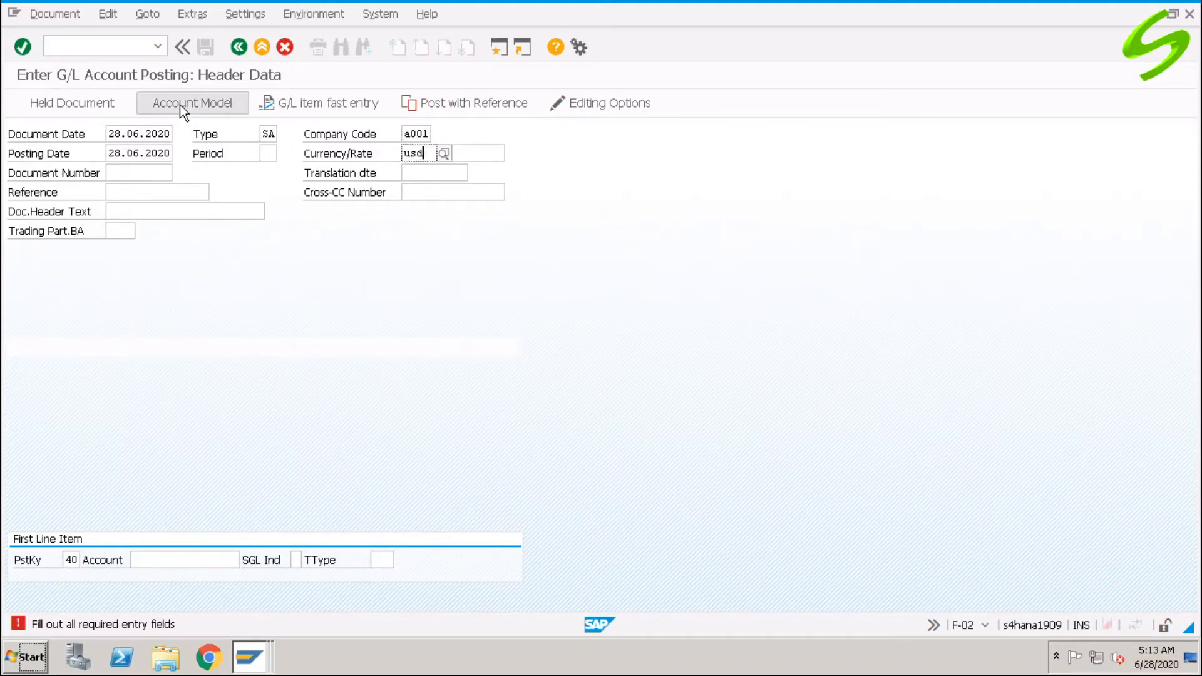
Load the line items from account assignment model AAM1.
left_click(179, 104)
left_click(237, 234)
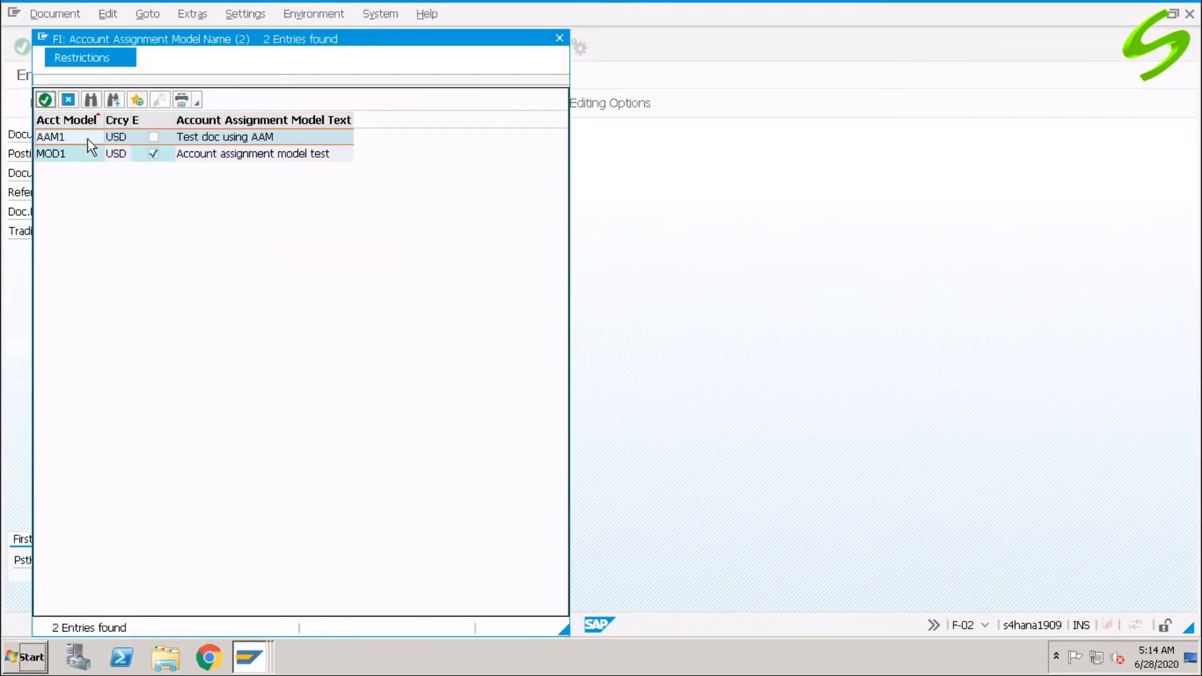
double_click(243, 137)
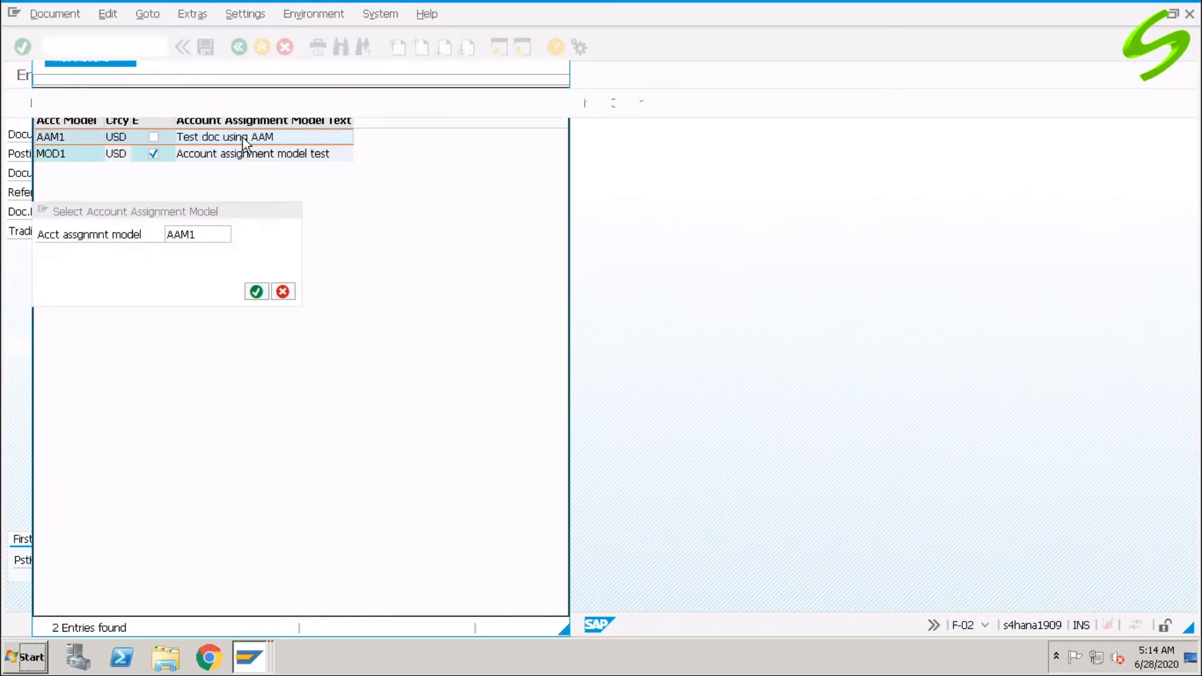
left_click(257, 292)
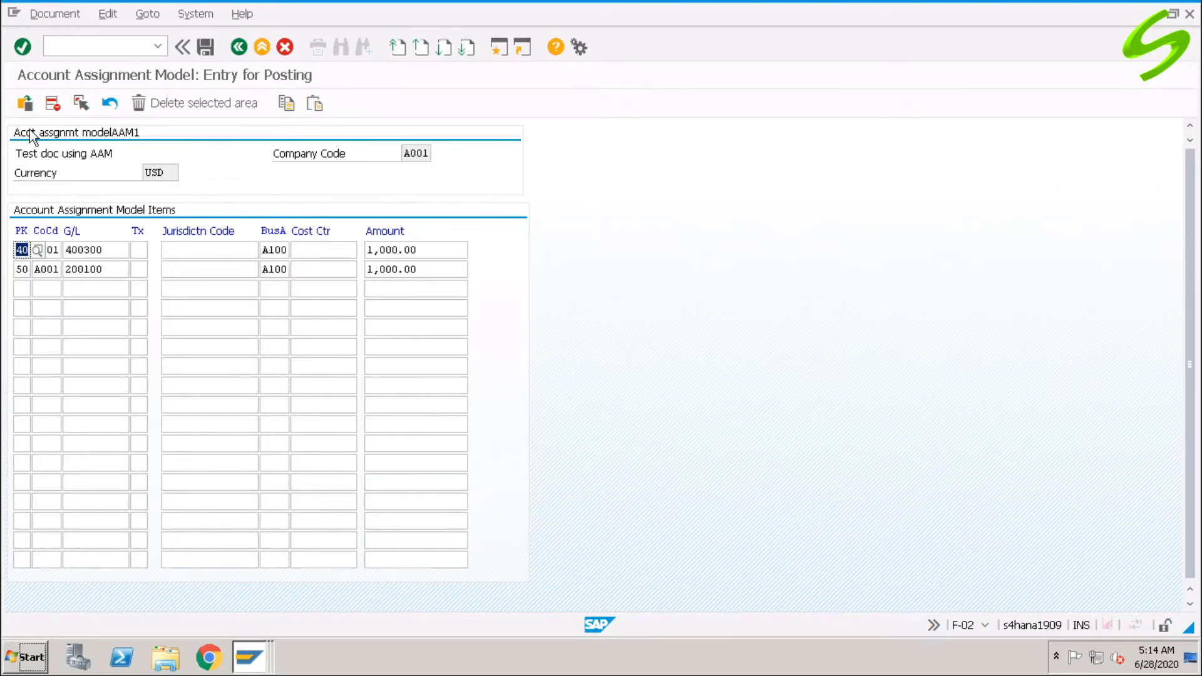
Simulate the posting, revealing the business area error on 400300, and enter /ofs00.
left_click(55, 14)
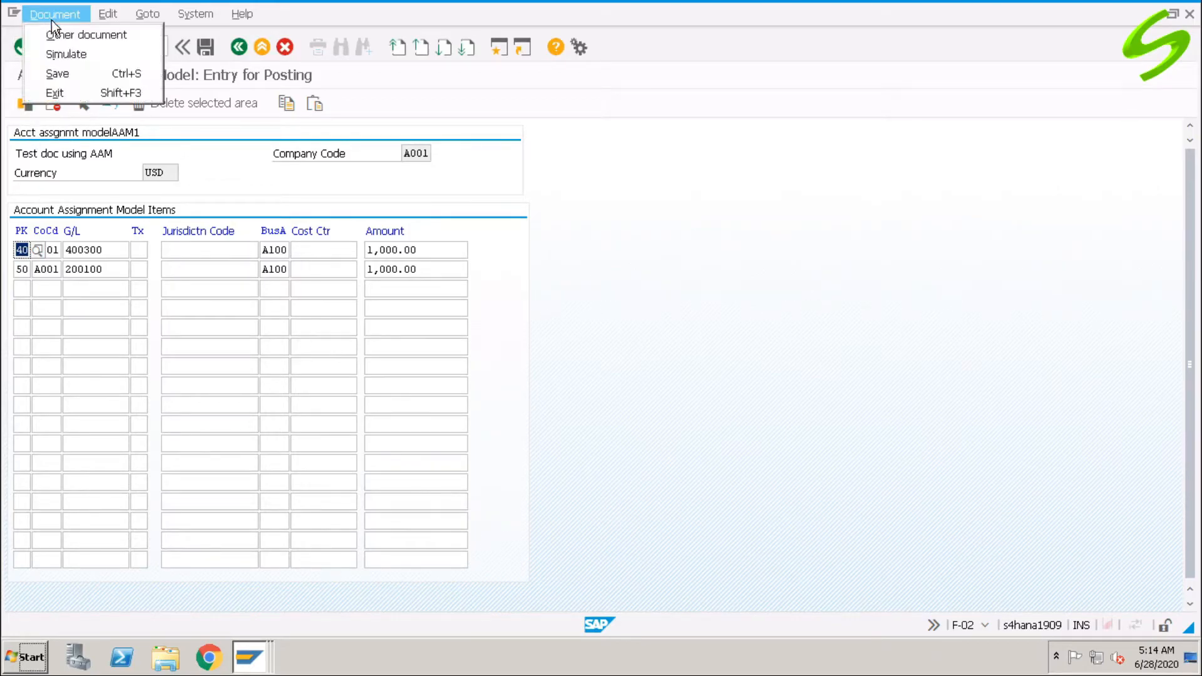
left_click(79, 56)
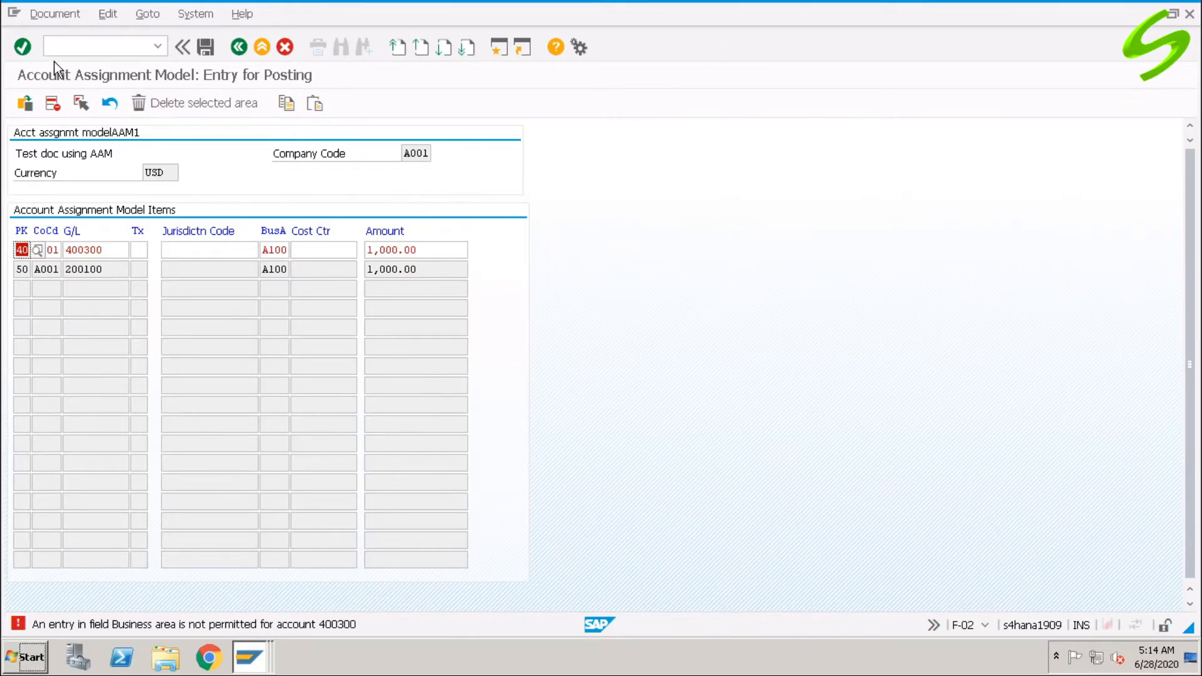
left_click(76, 42)
type("/o")
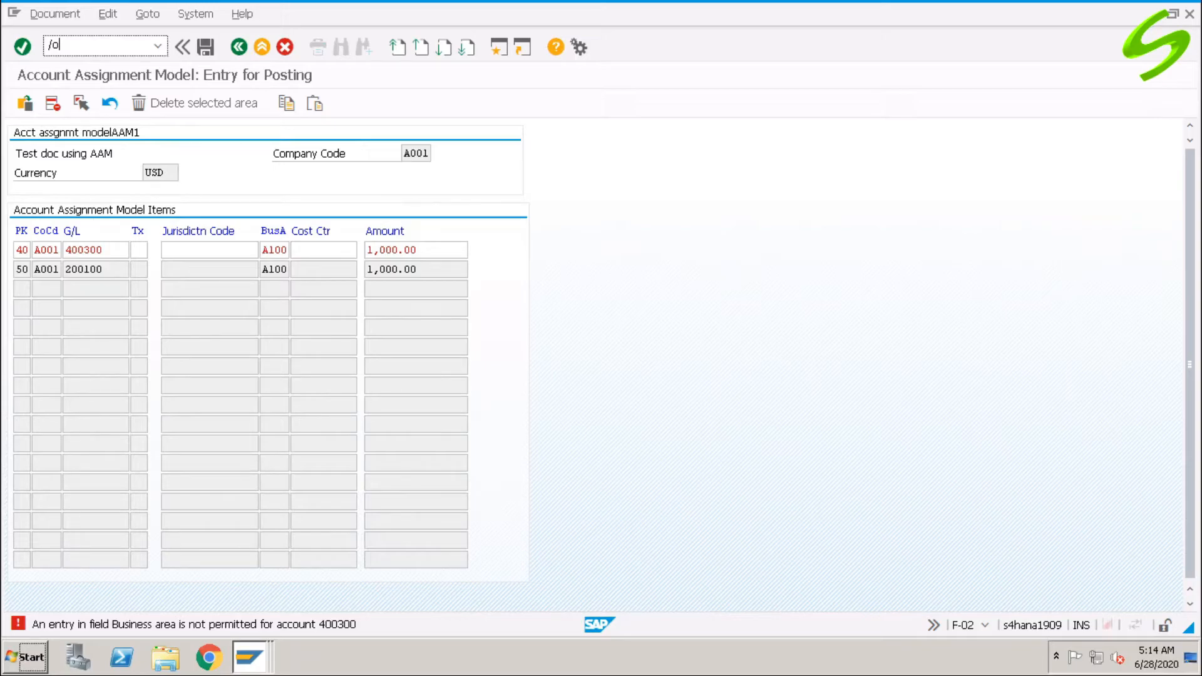
type("fs00")
Open G/L account 400300 Miscellaneous Exp in FS00 in a new session.
key("Return")
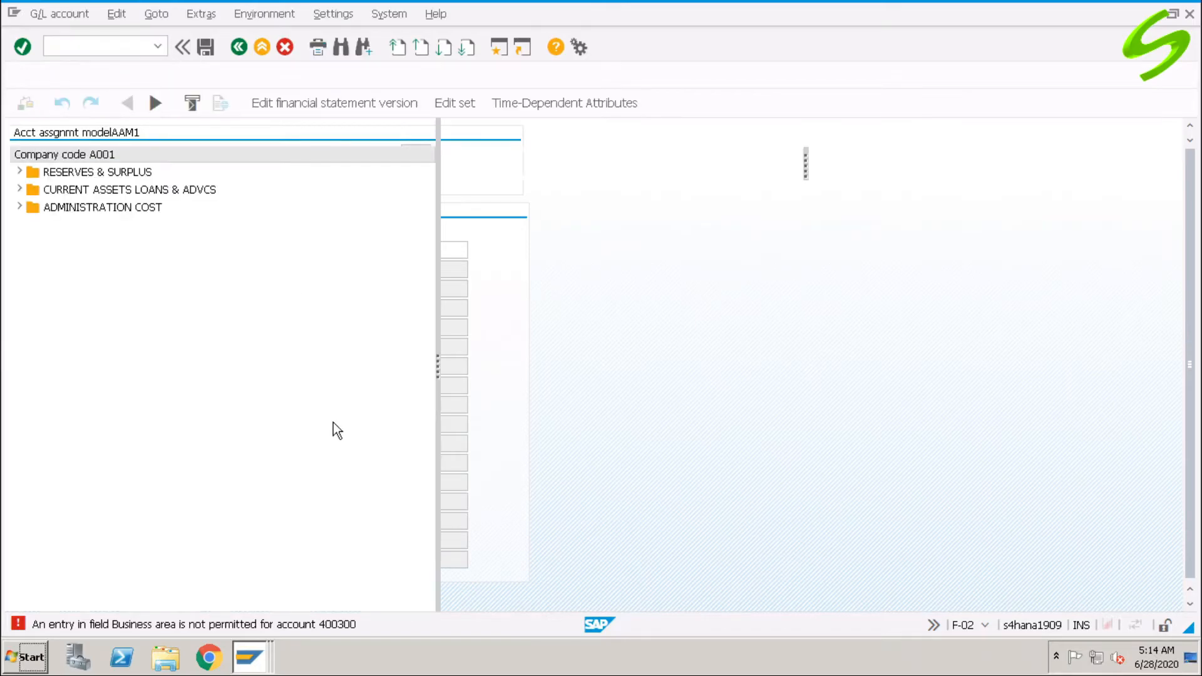
left_click(20, 207)
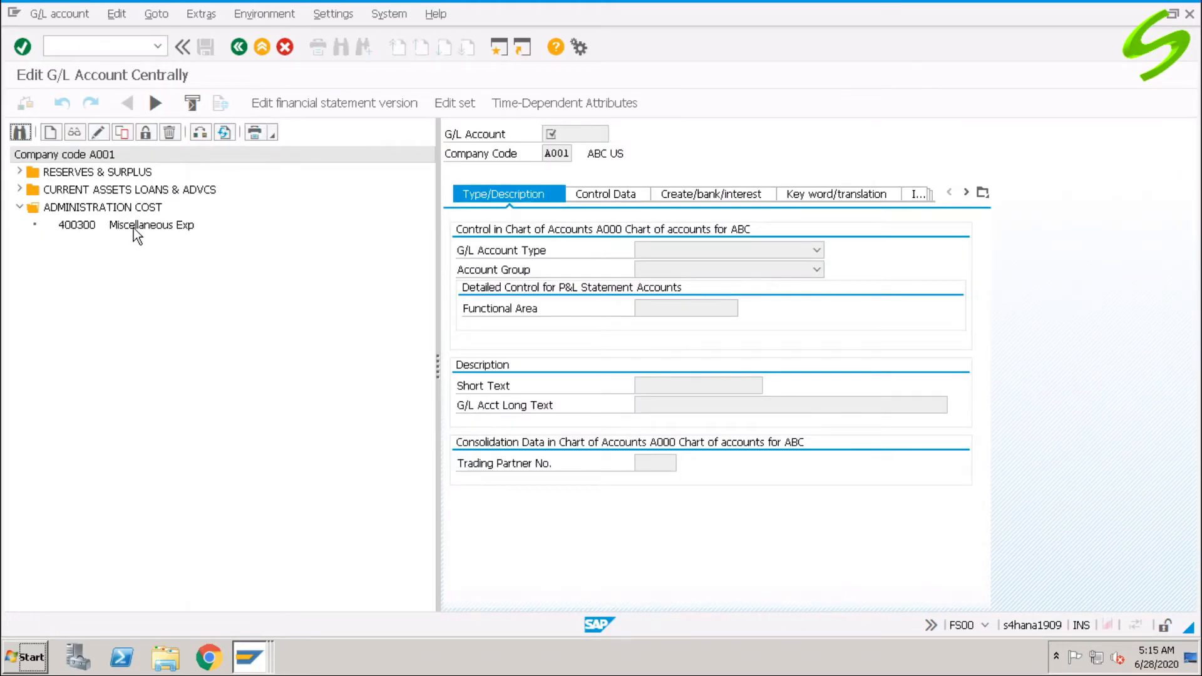
double_click(134, 225)
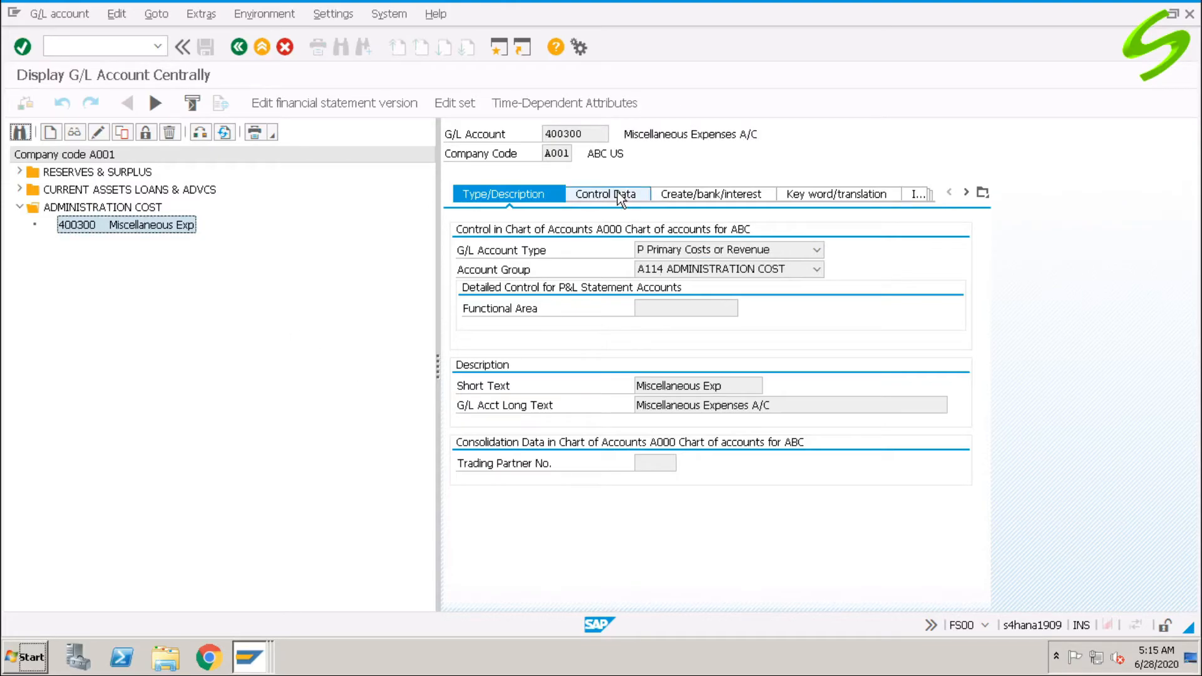
Inspect field status group G001's additional account assignments, where Business Area is suppressed.
left_click(673, 196)
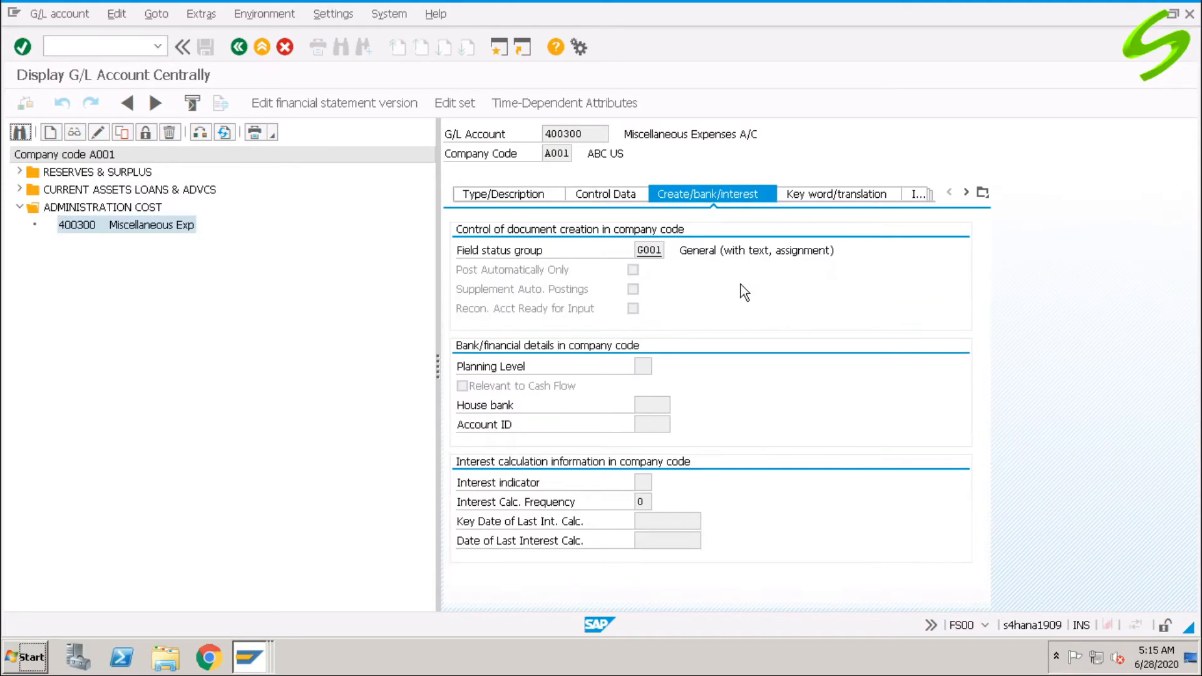
double_click(651, 250)
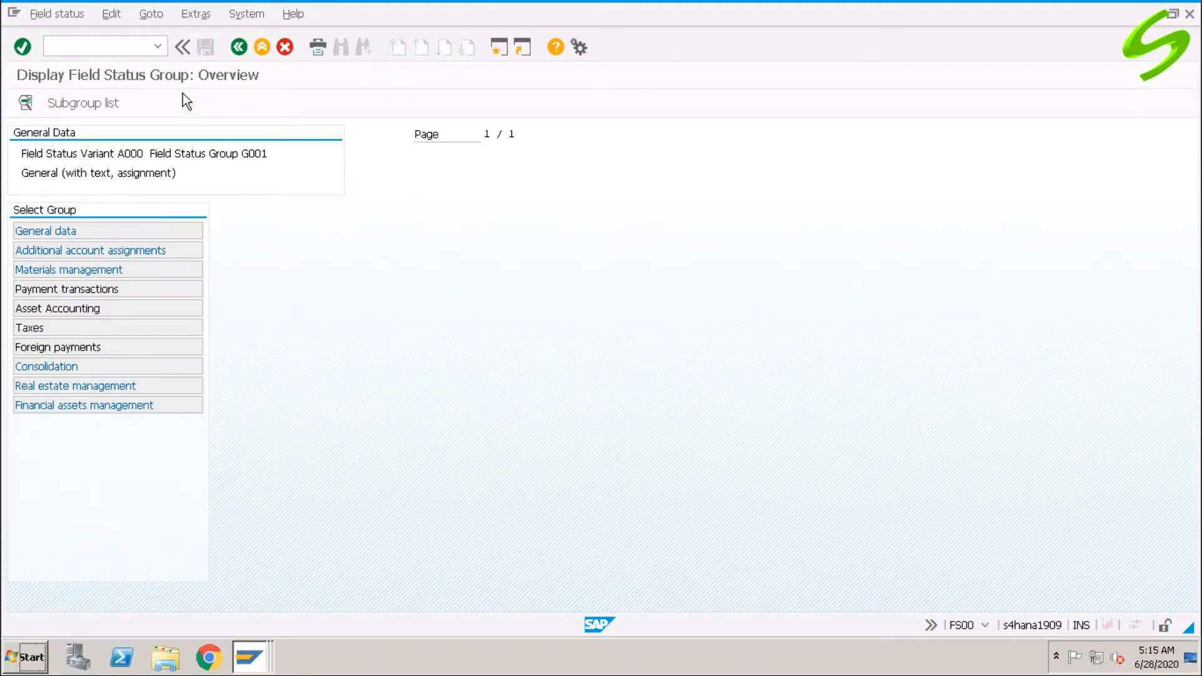
left_click(90, 233)
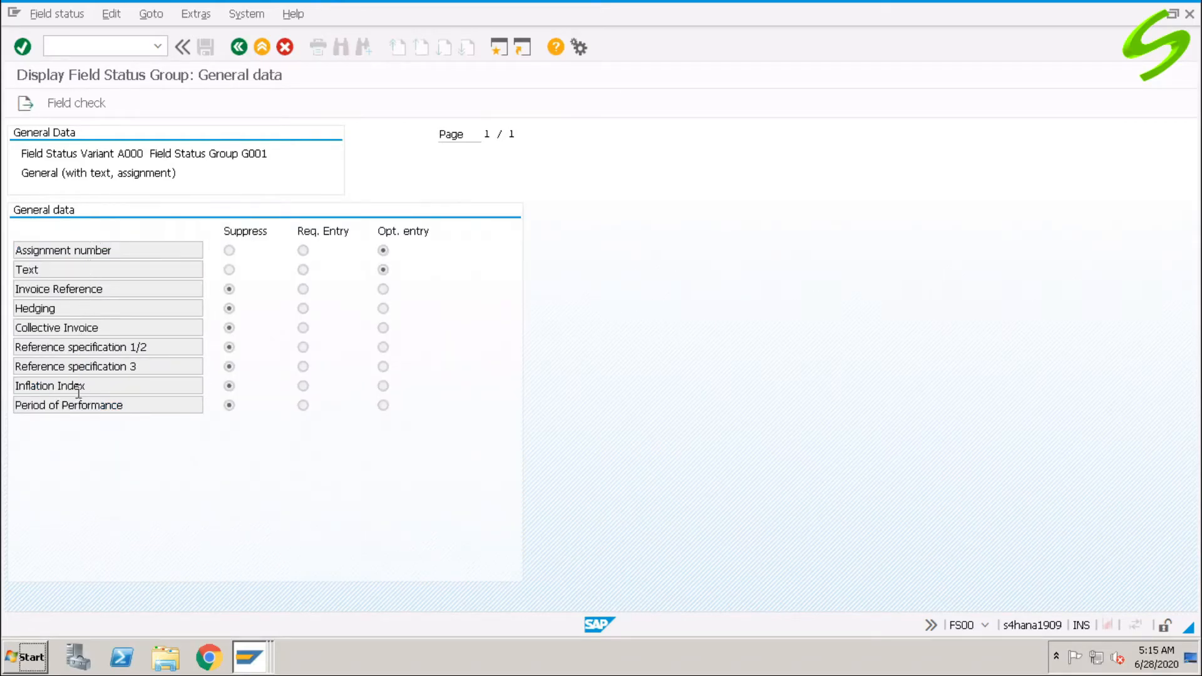
left_click(26, 103)
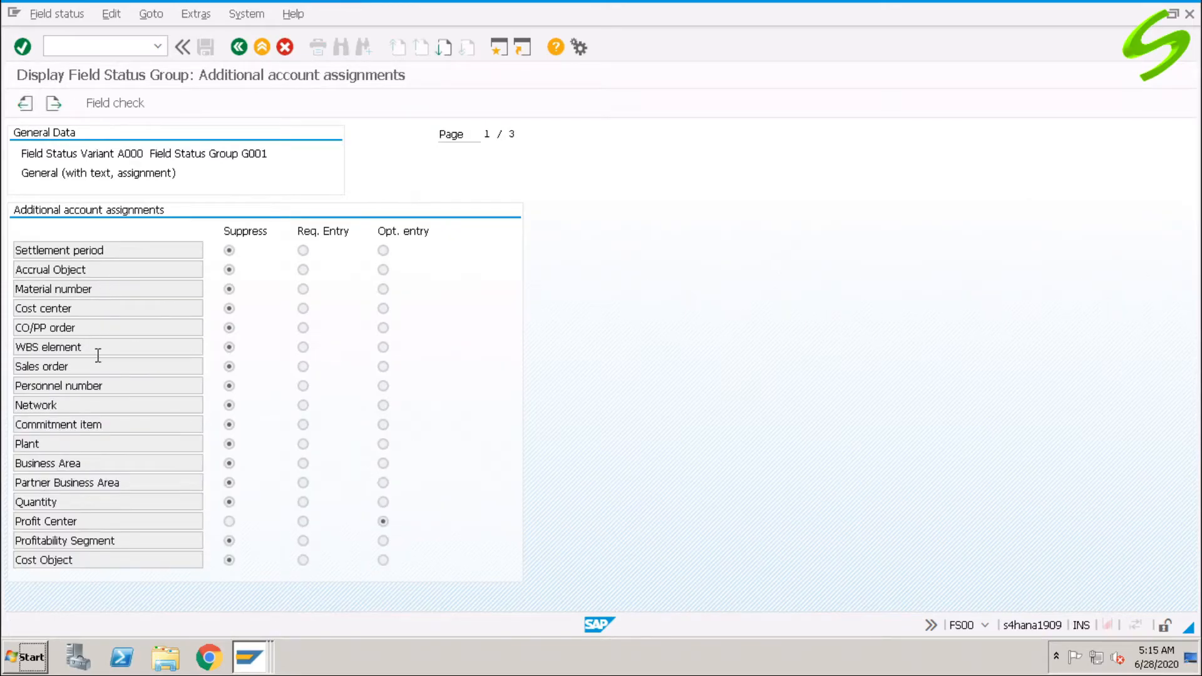
left_click(229, 464)
left_click(54, 46)
In SPRO, navigate Financial Accounting Global Settings > Ledgers > Fields to Define Field Status Variants.
type("/nspro")
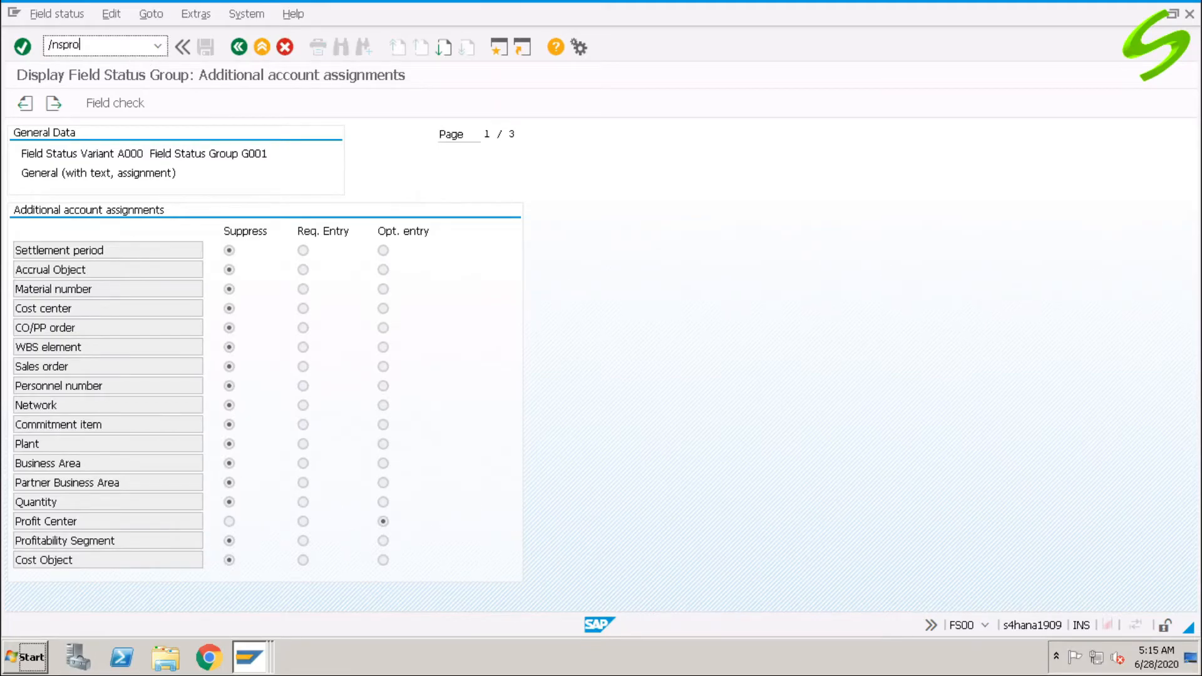
key("Return")
left_click(93, 117)
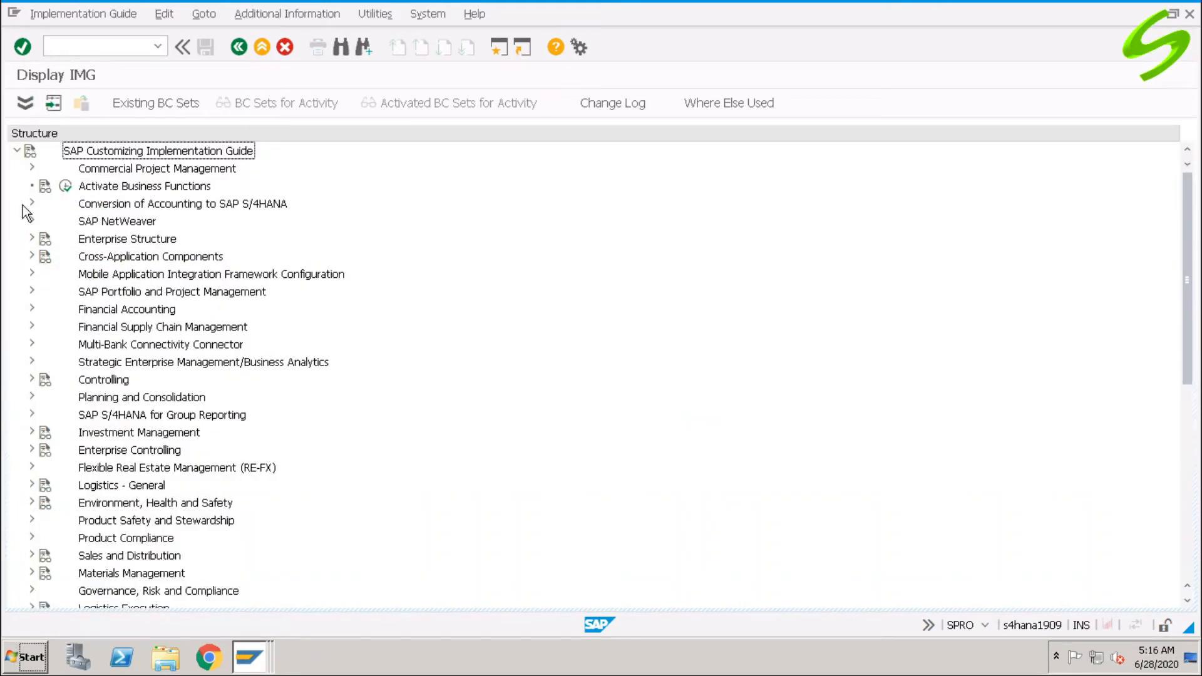
left_click(30, 309)
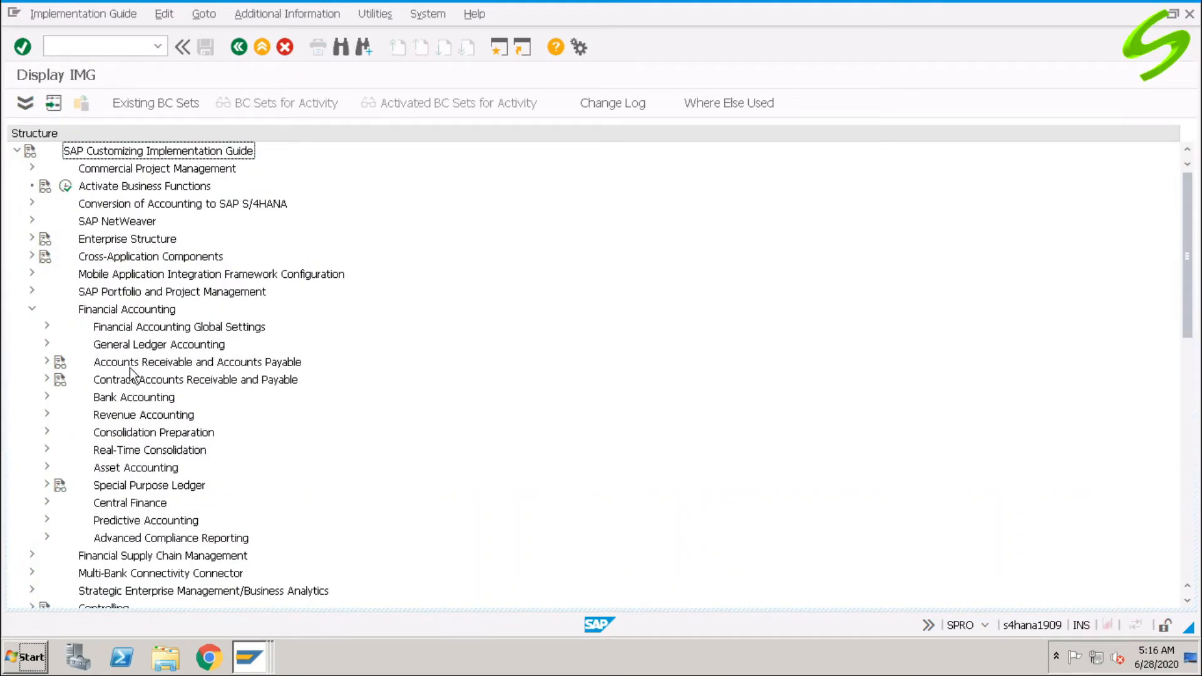
left_click(47, 326)
left_click(61, 363)
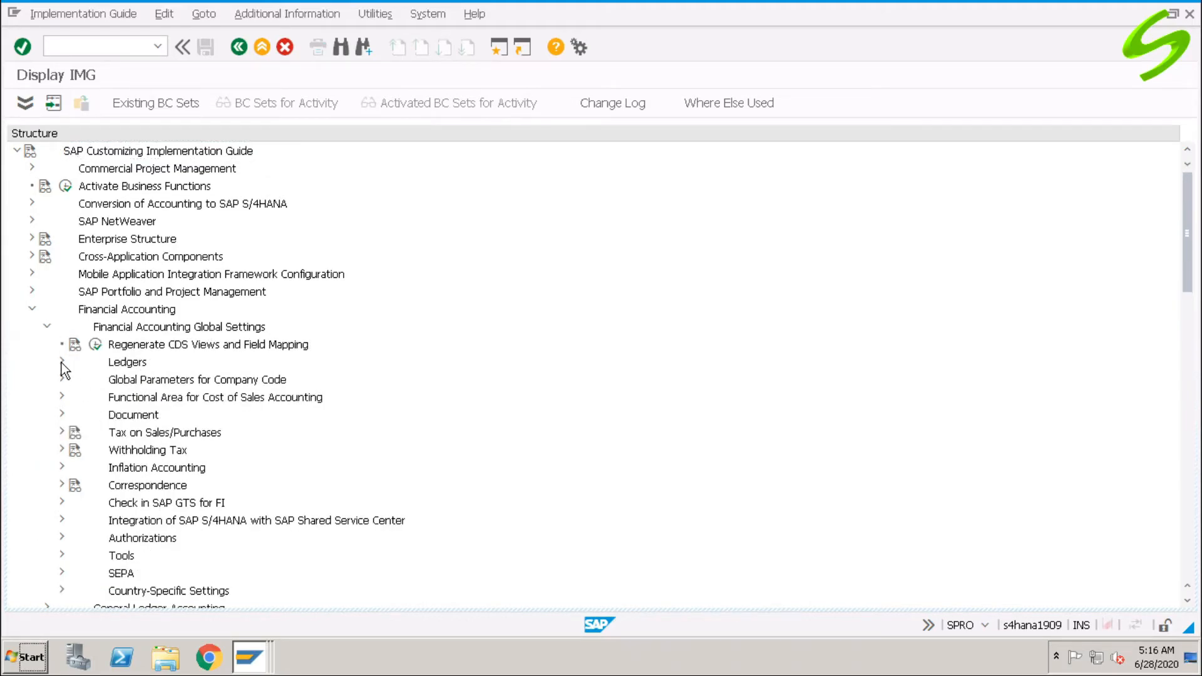
left_click(76, 379)
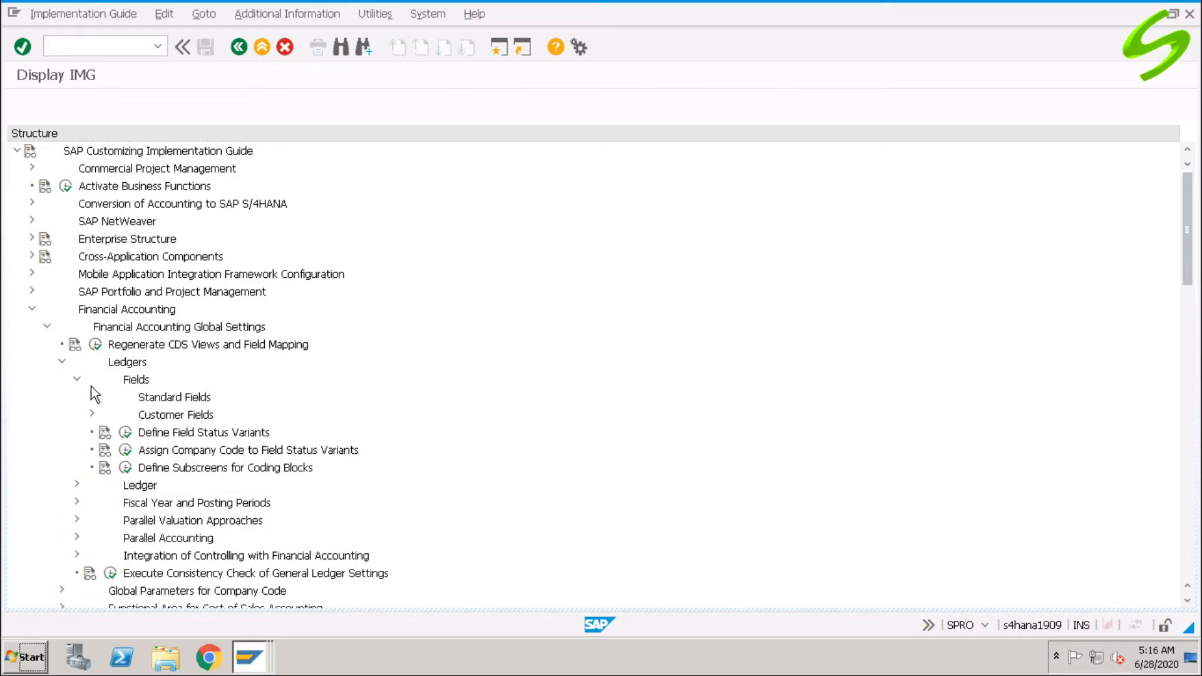
left_click(188, 437)
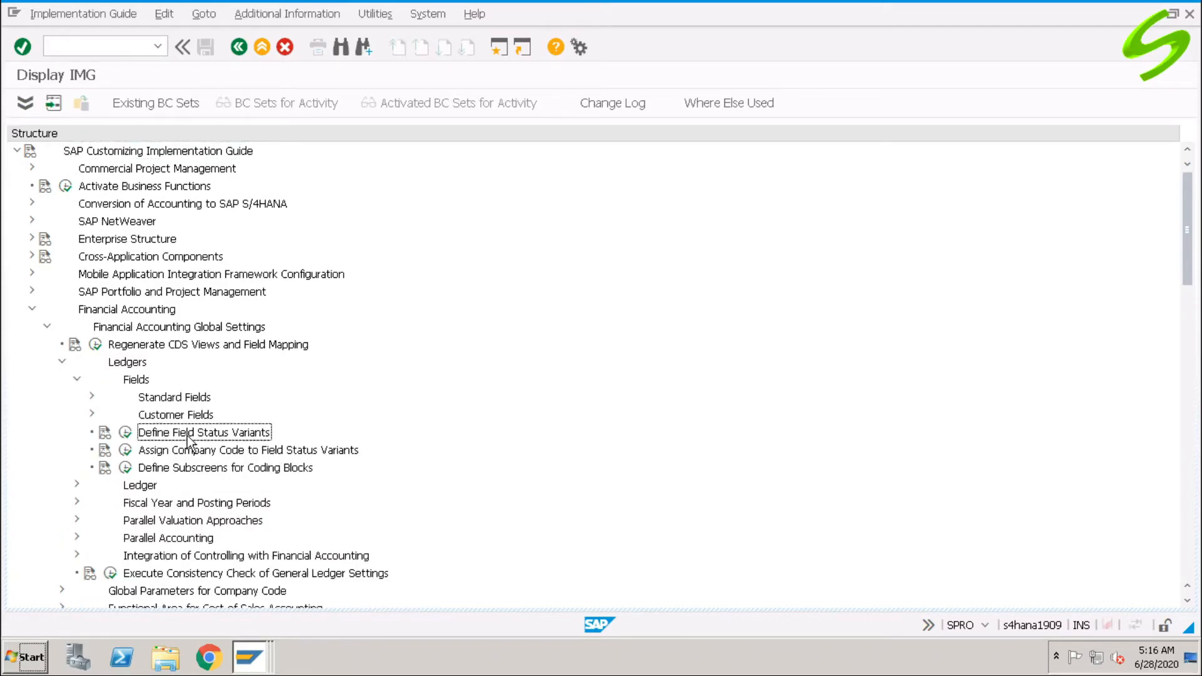
left_click(127, 436)
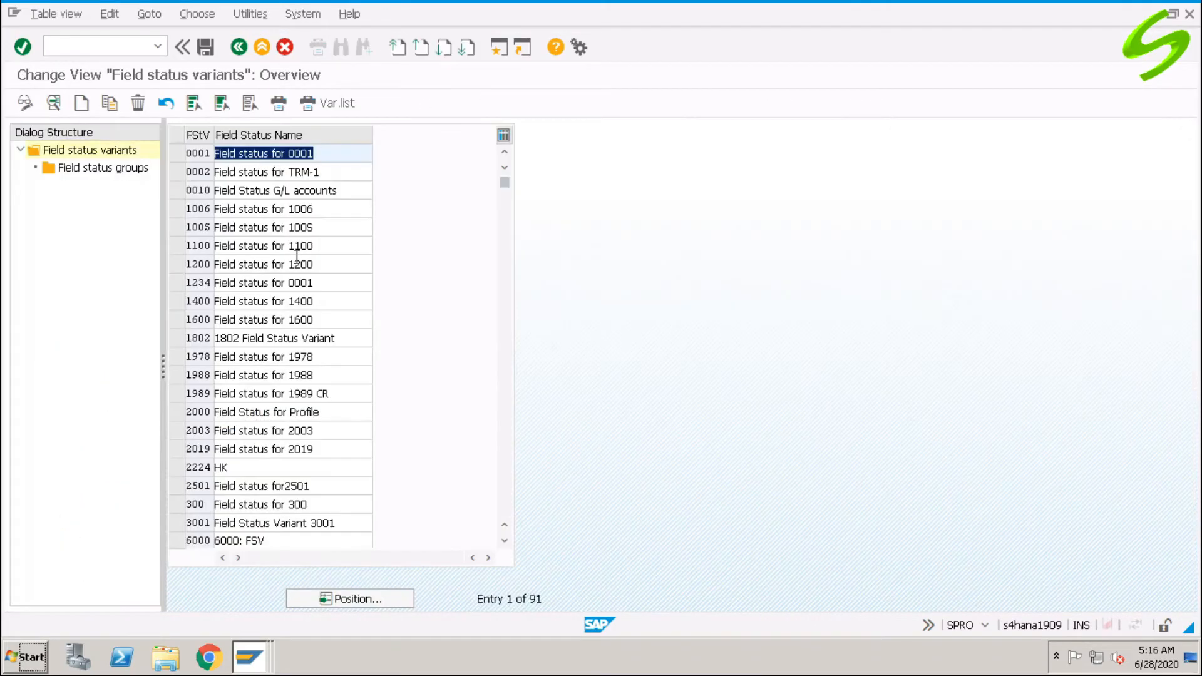
Position to variant A000 and open group G001's additional account assignments.
left_click(369, 595)
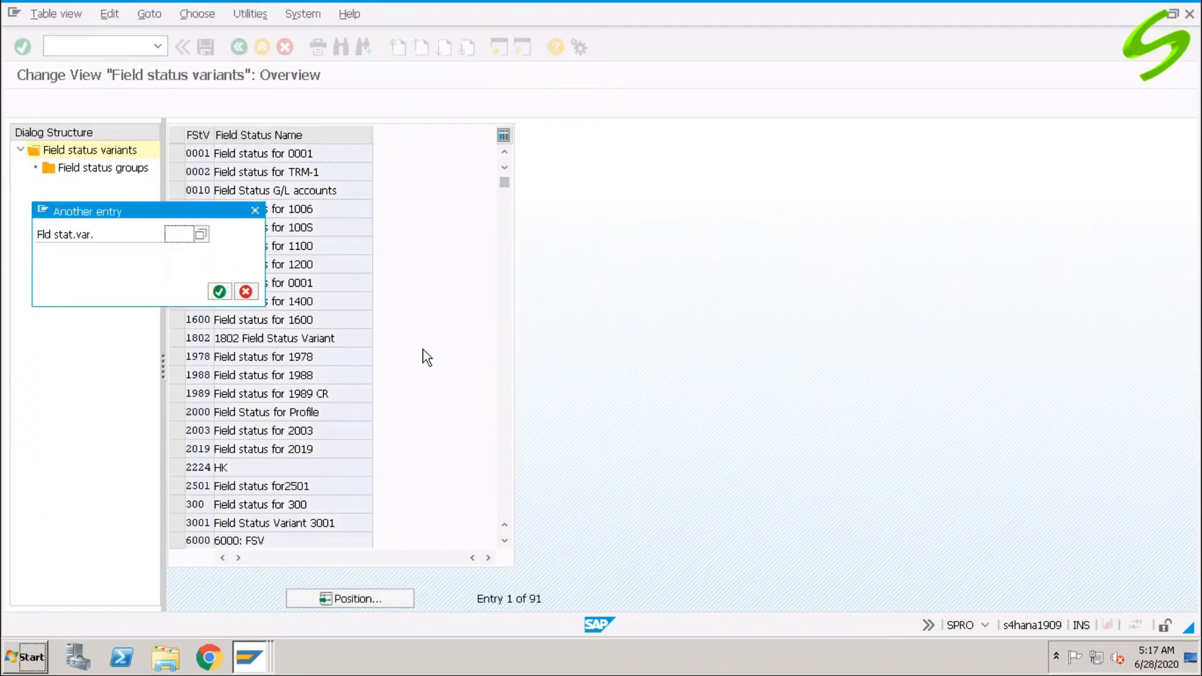
type("a")
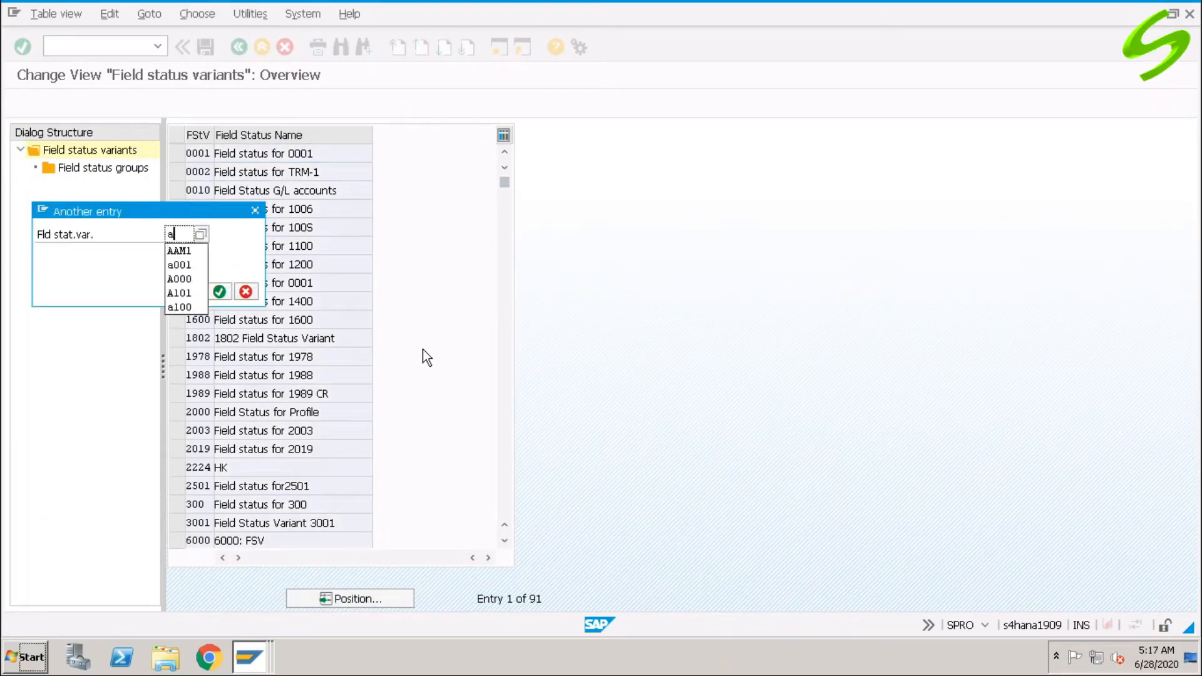
type("000")
key("Return")
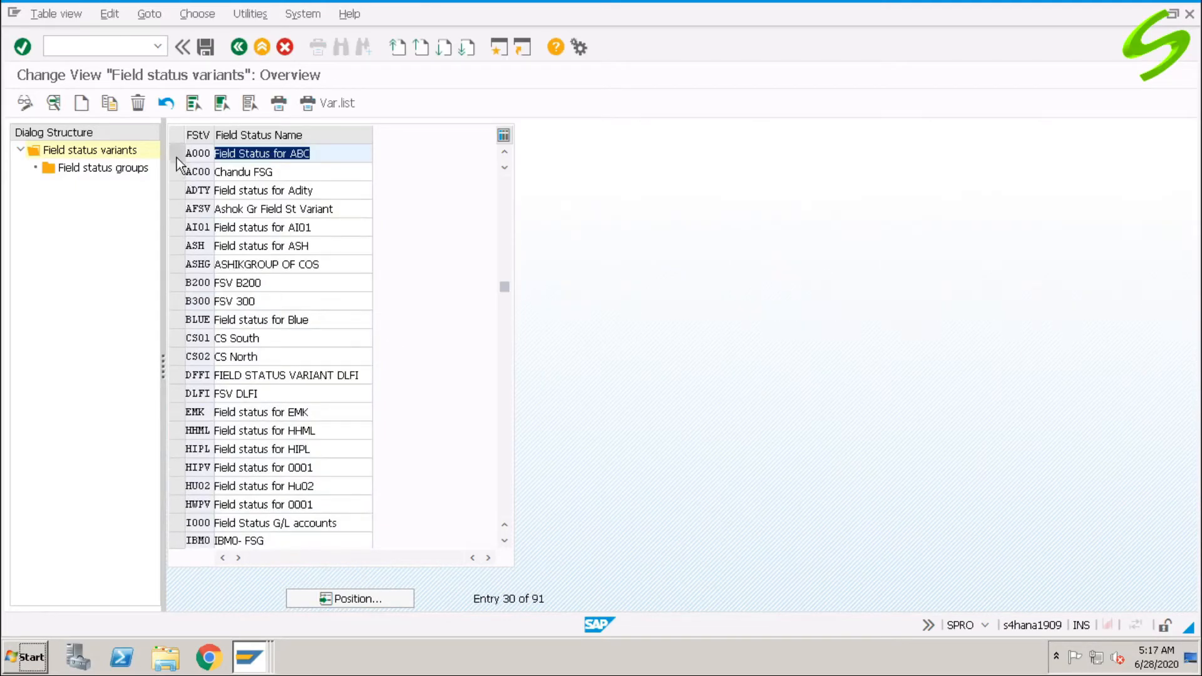
left_click(176, 159)
left_click(148, 169)
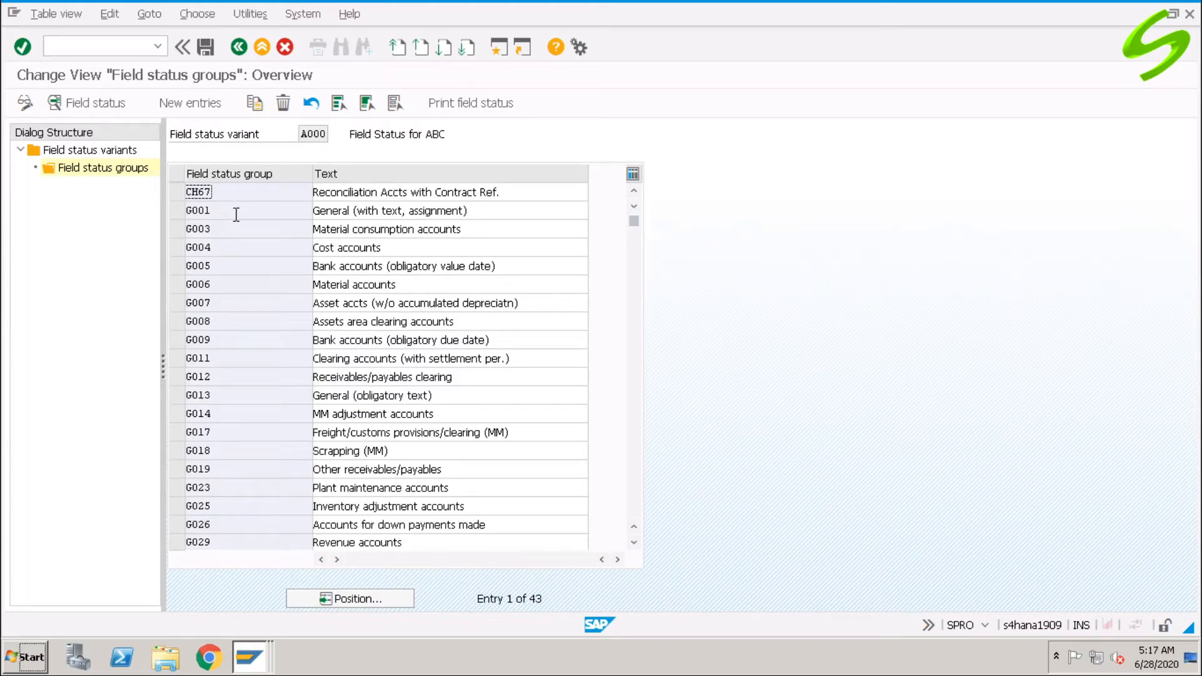
left_click(178, 213)
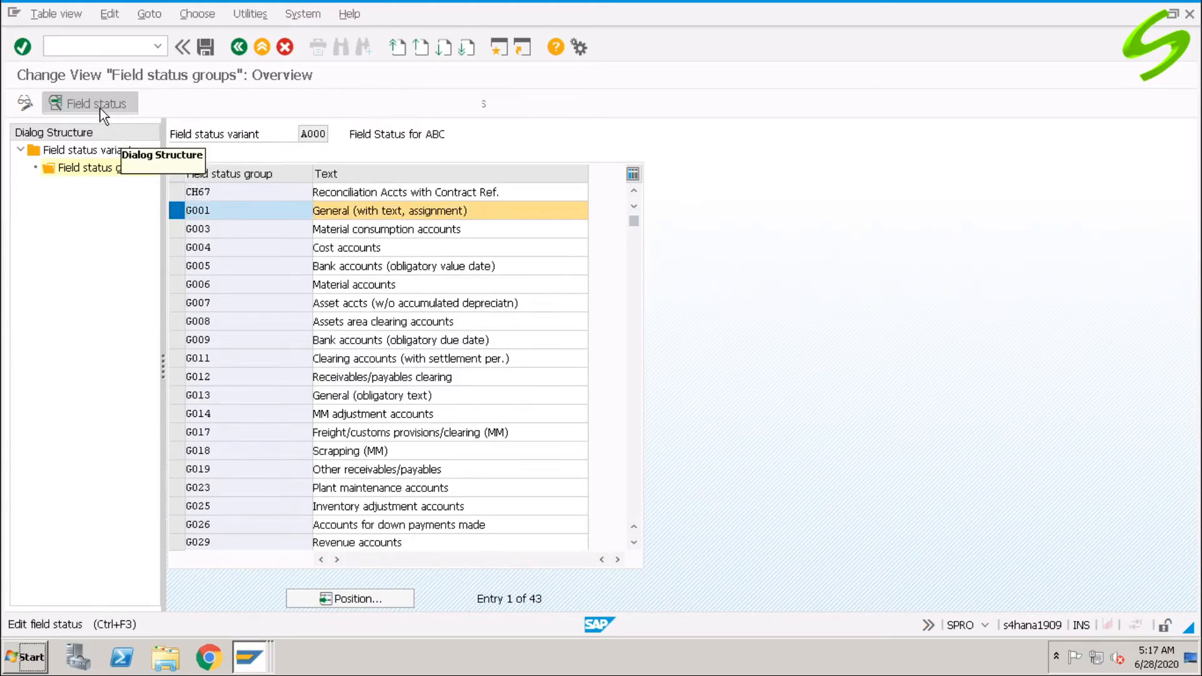
left_click(88, 103)
double_click(100, 250)
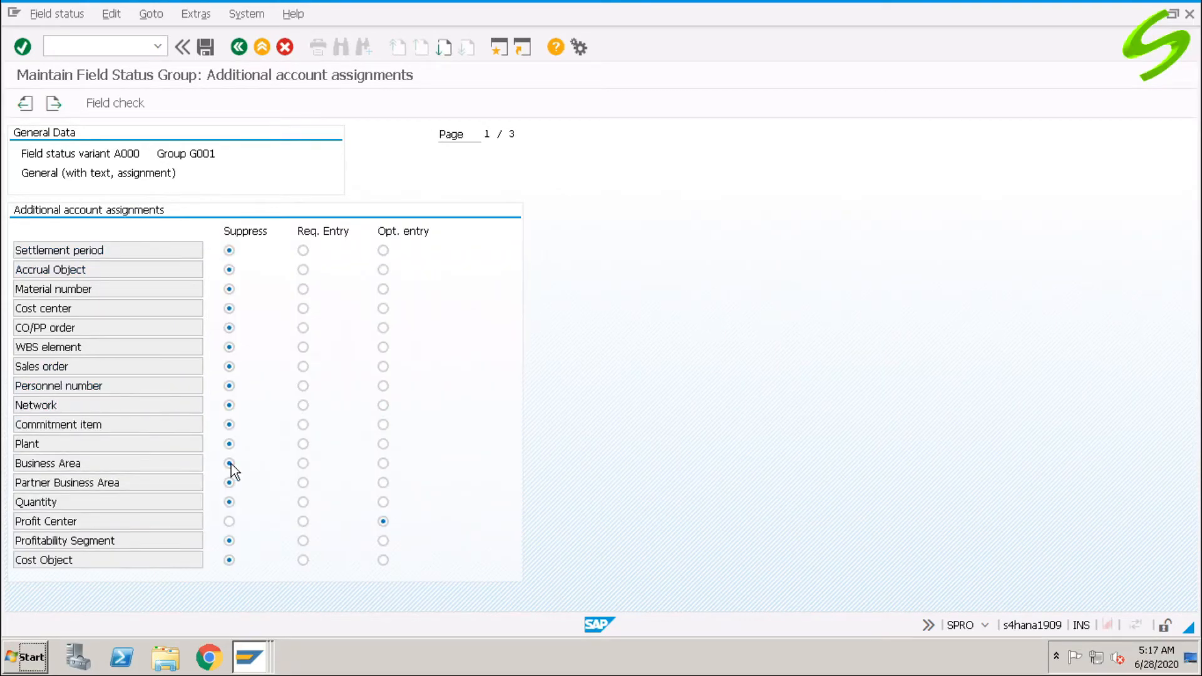
Set Business Area to optional entry and save under the customizing request.
left_click(384, 463)
left_click(205, 47)
left_click(212, 291)
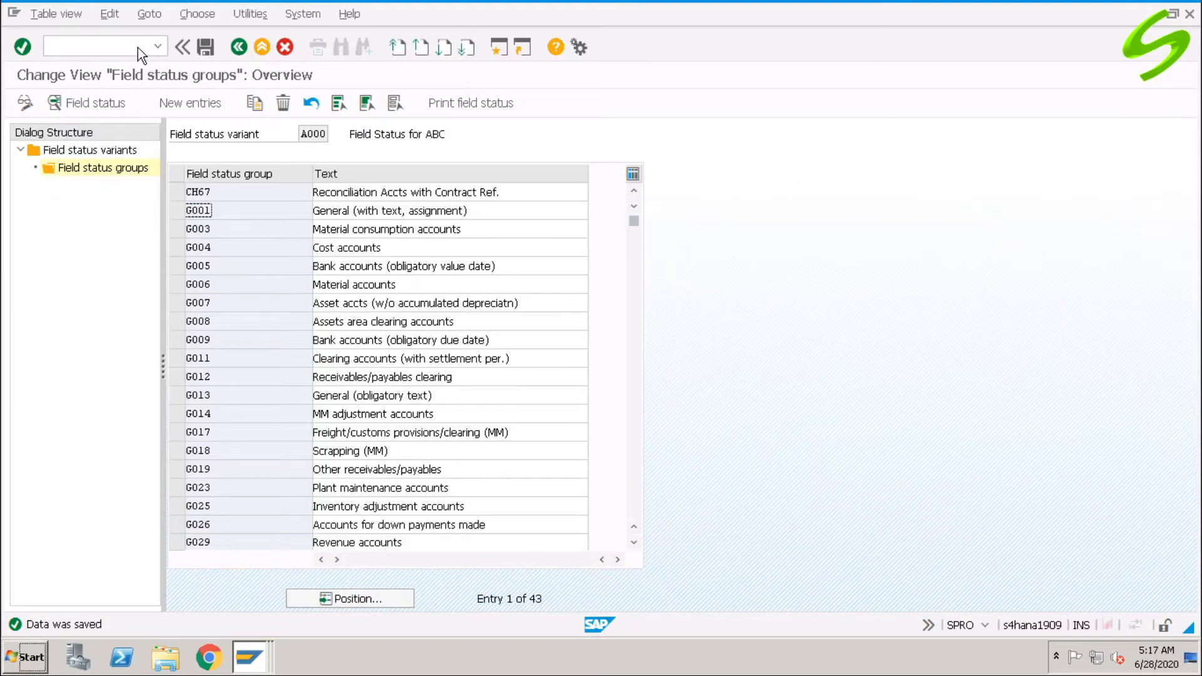
Back in the F-02 session, recheck the AAM1 lines and post them as document 100000007.
left_click(249, 657)
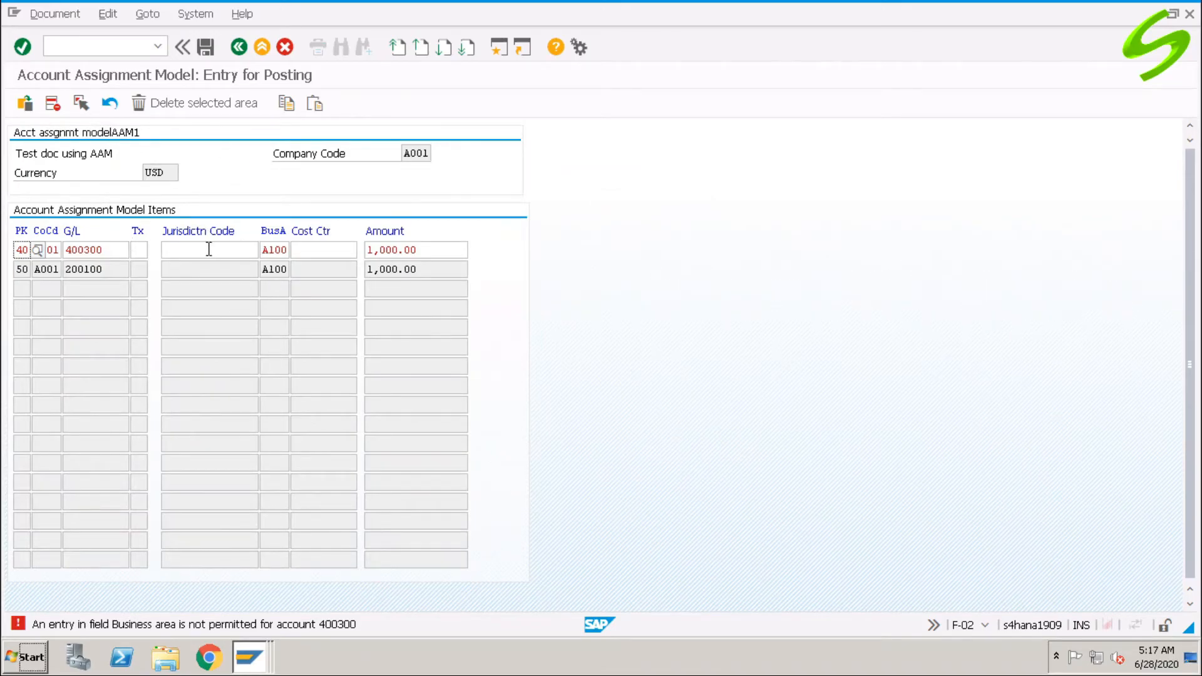
left_click(194, 249)
key("Return")
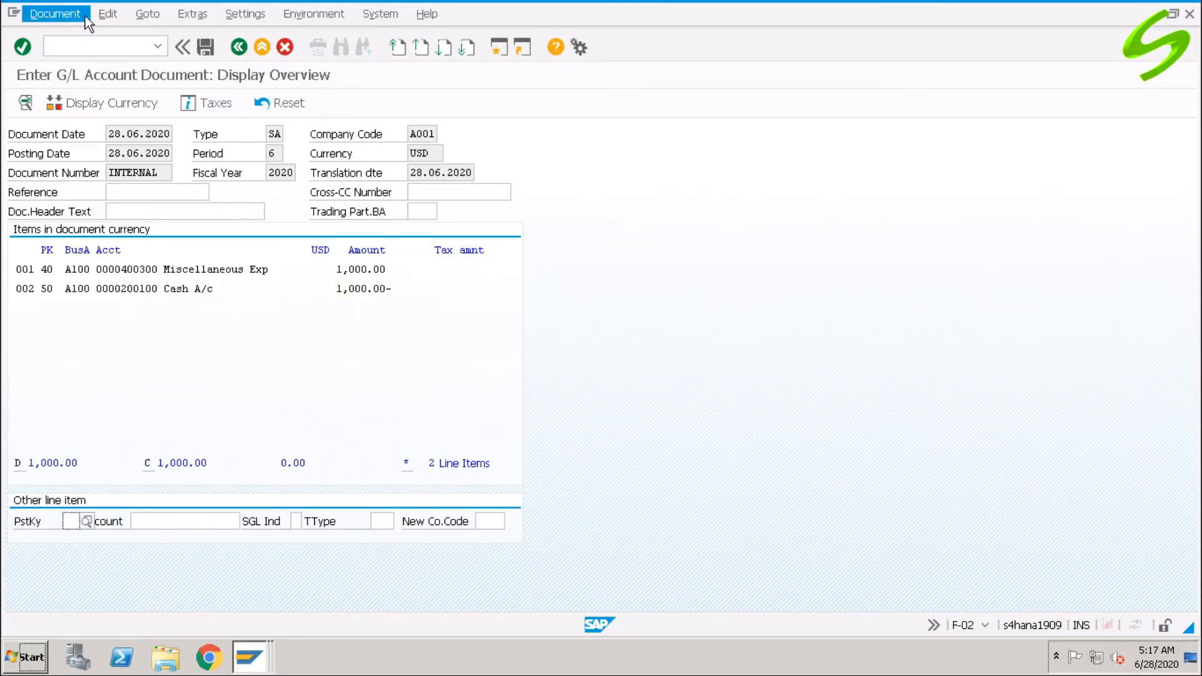
left_click(205, 46)
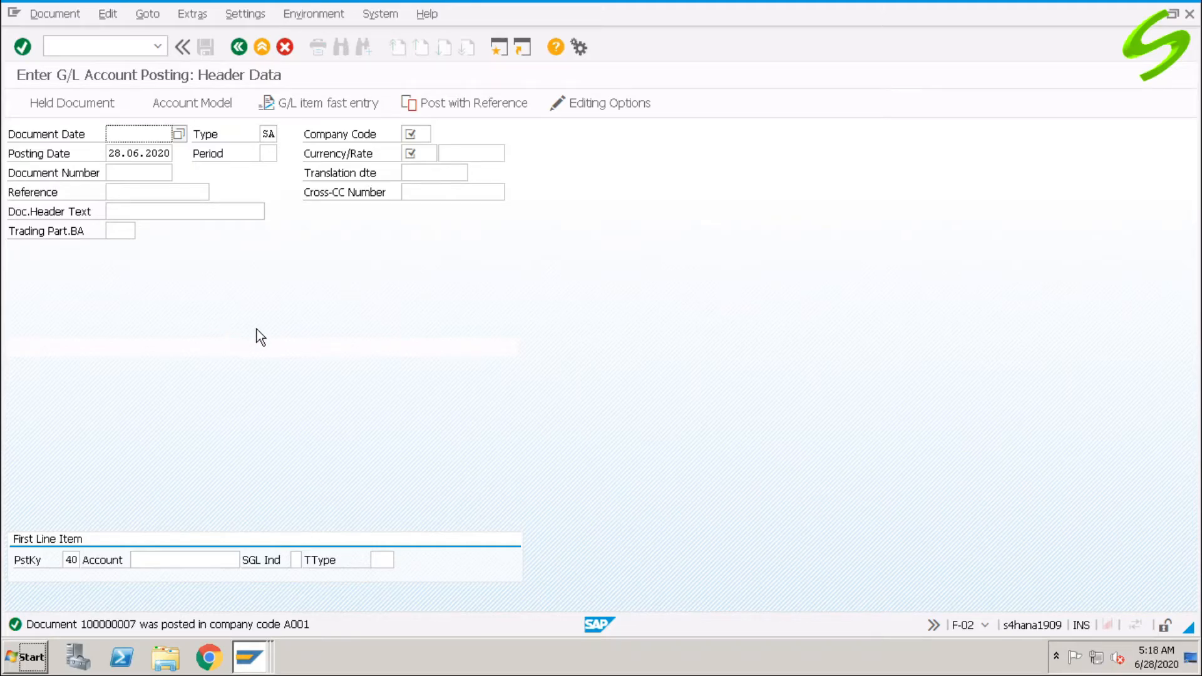
Open FKMT with /nfkmt and start creating account assignment model AAM2.
left_click(118, 46)
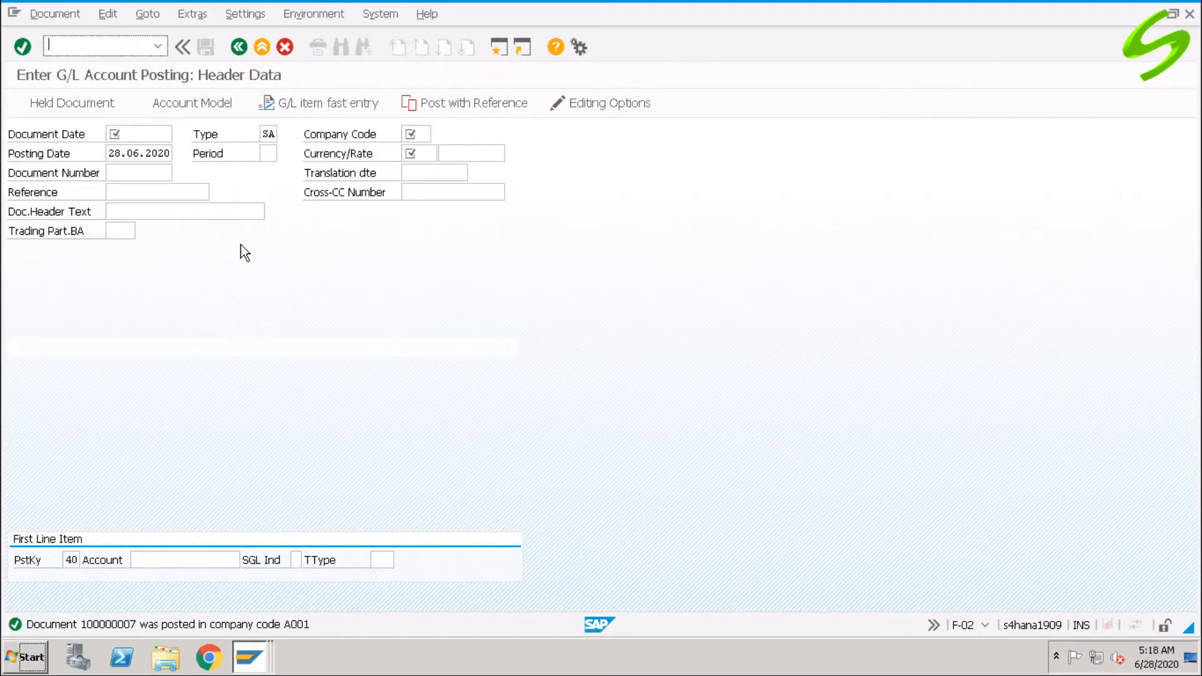
type("/nfkmt")
key("Return")
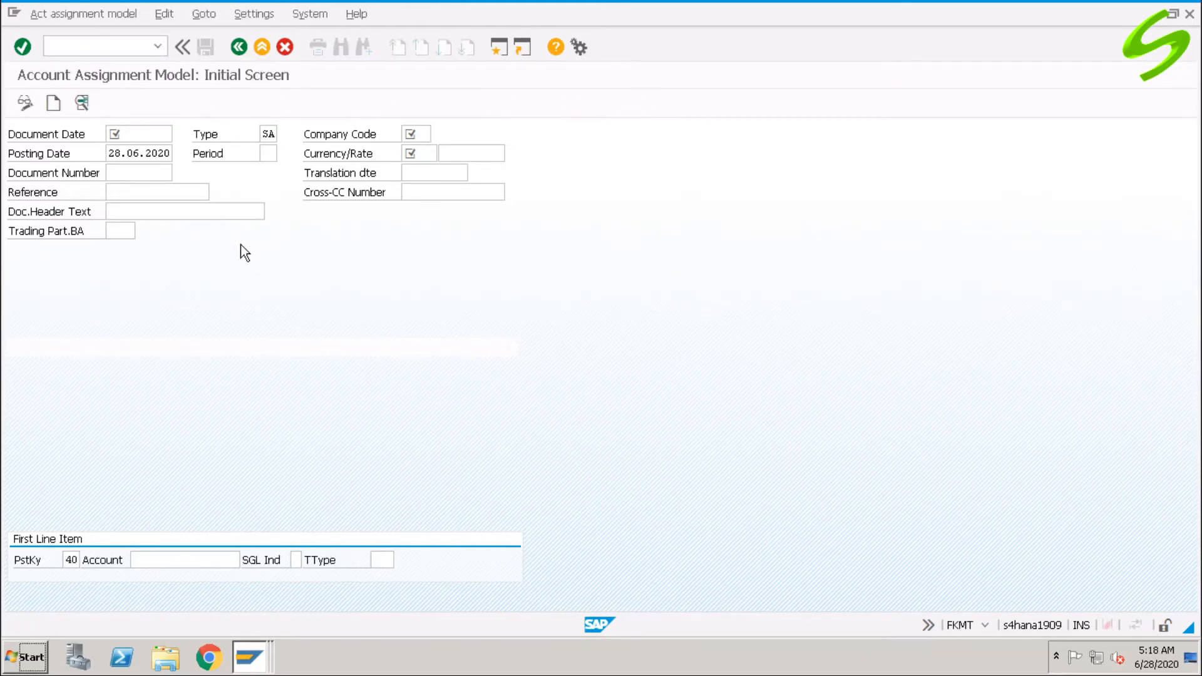
left_click(188, 173)
key("BackSpace")
type("2")
key("Return")
left_click(53, 103)
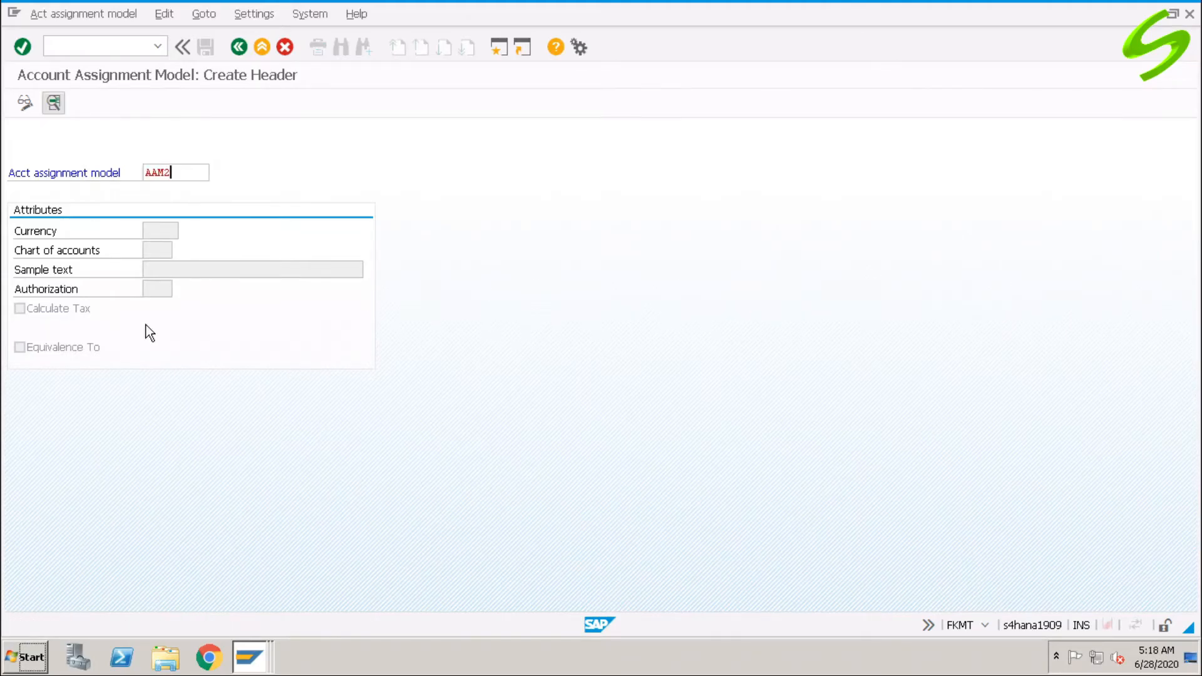
Give AAM2 currency USD, chart A000, text 'Test doc using AAM' and equivalence, then save.
left_click(164, 254)
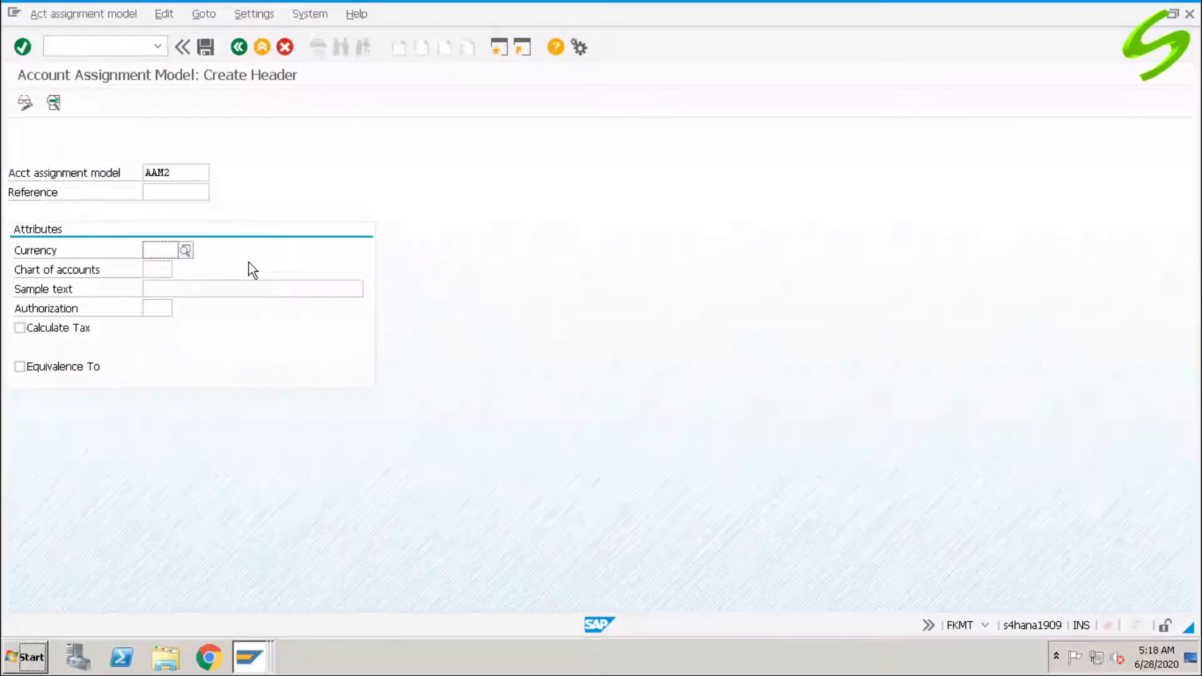
type("usd")
key("Tab")
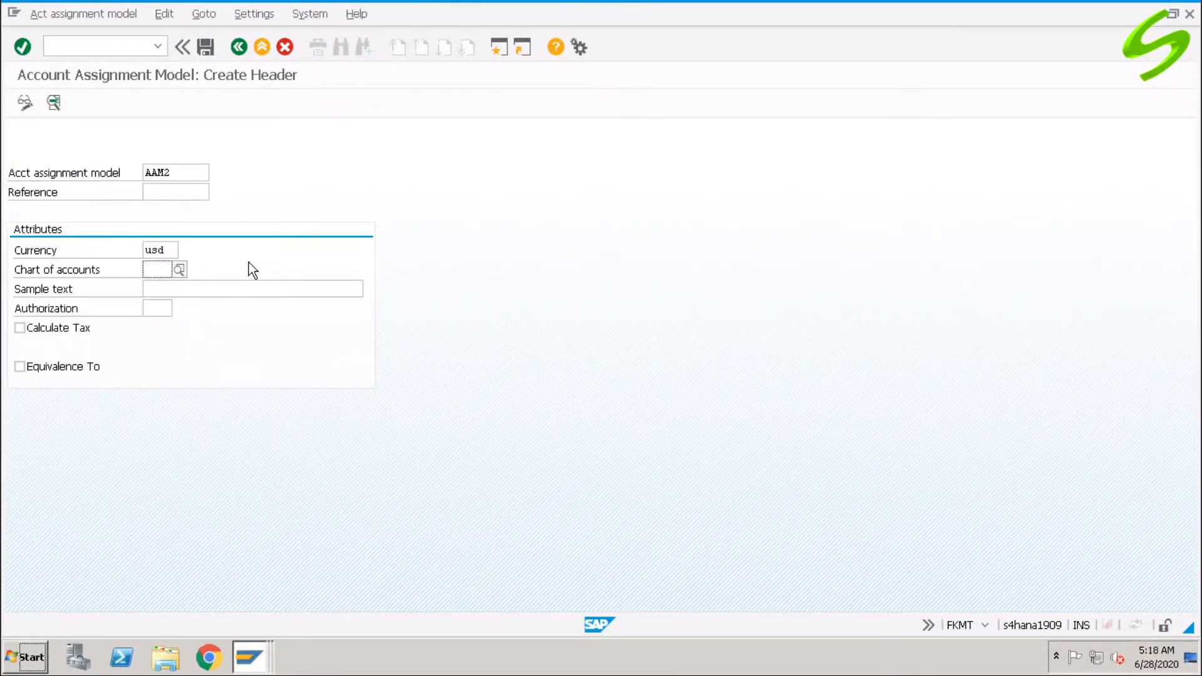
type("a000")
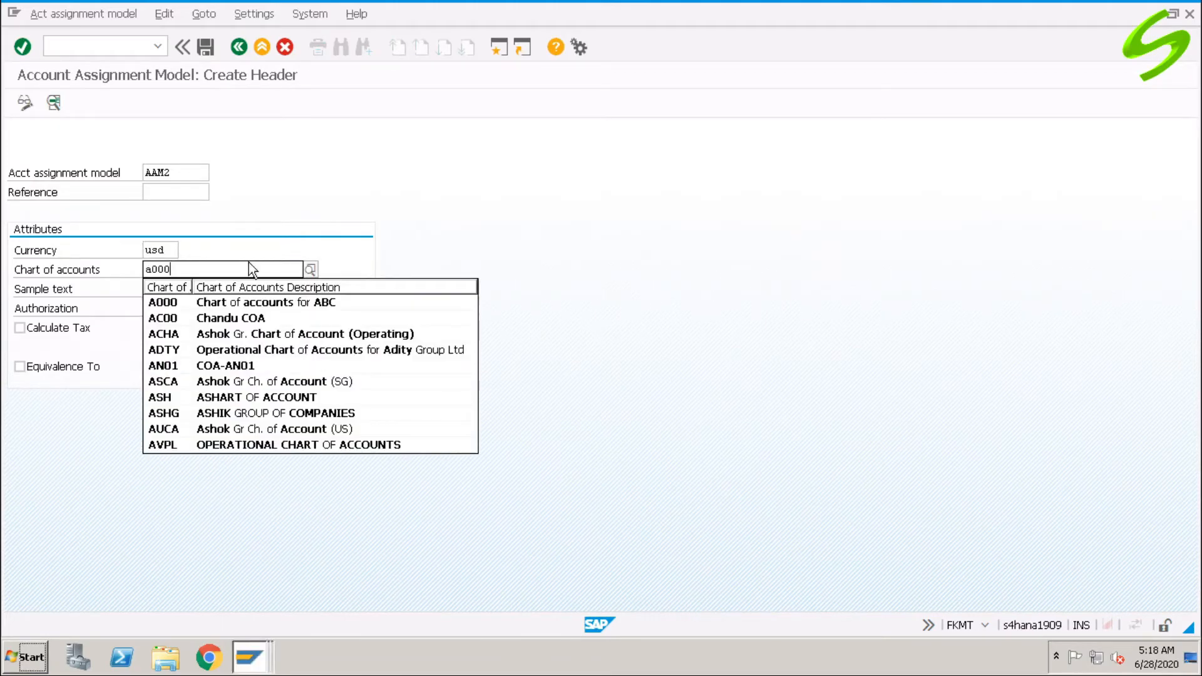
key("Tab")
type("Test doc using AAM")
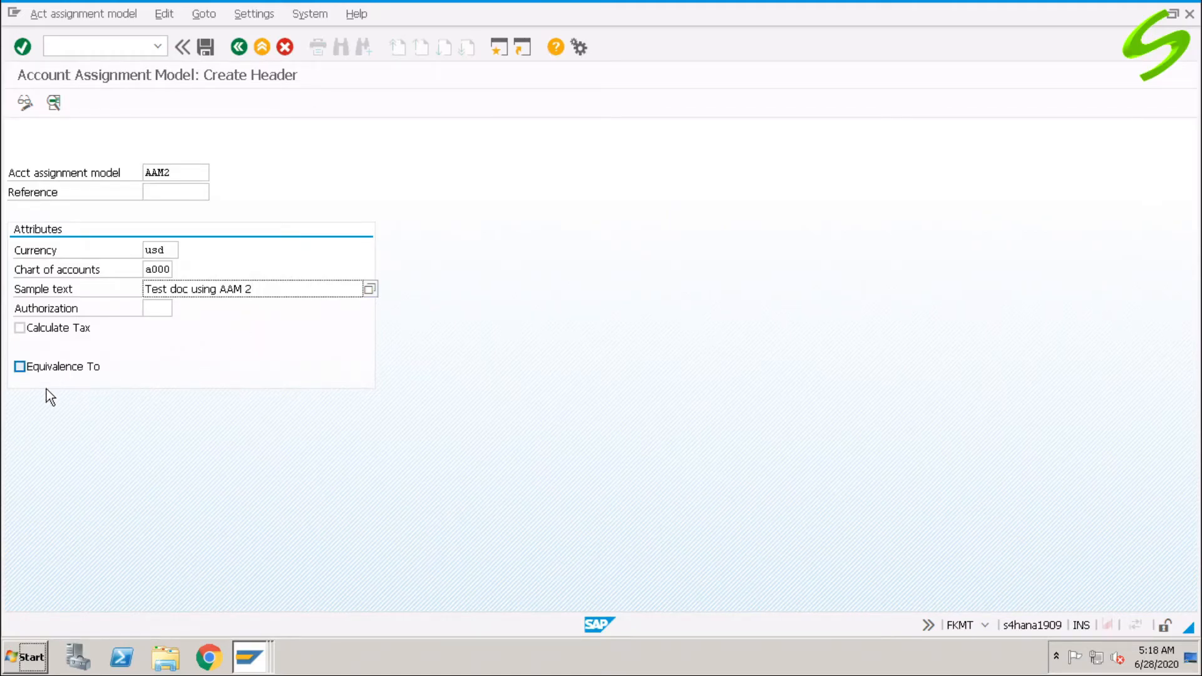
left_click(63, 370)
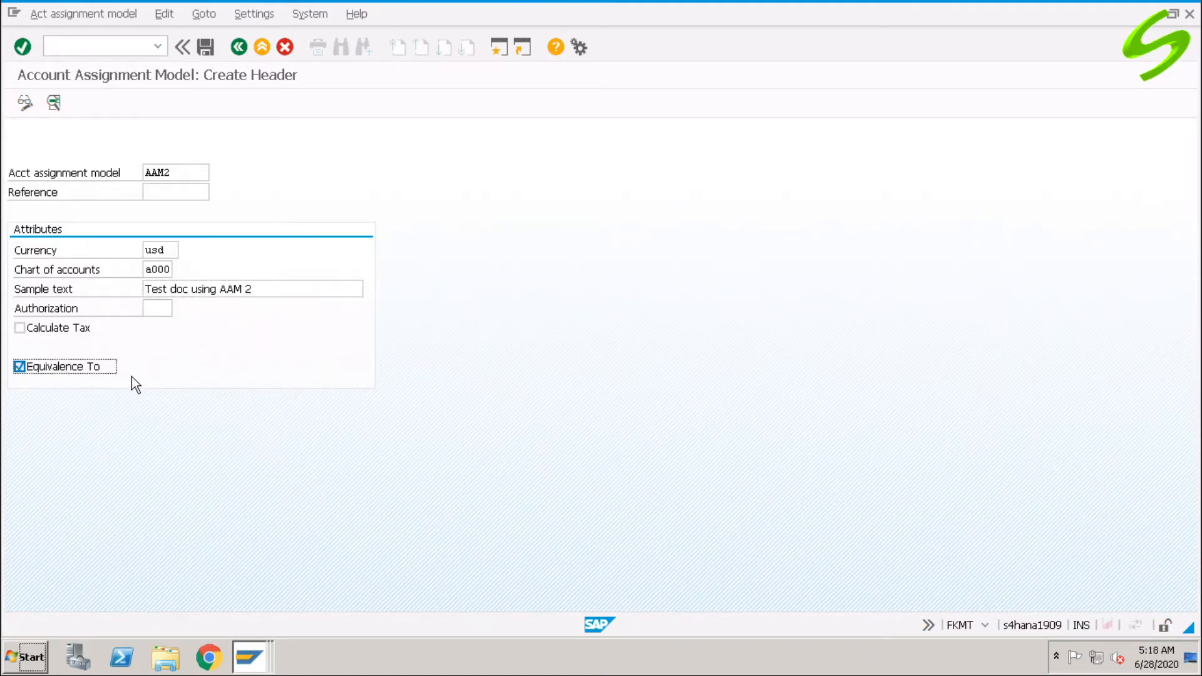
left_click(204, 49)
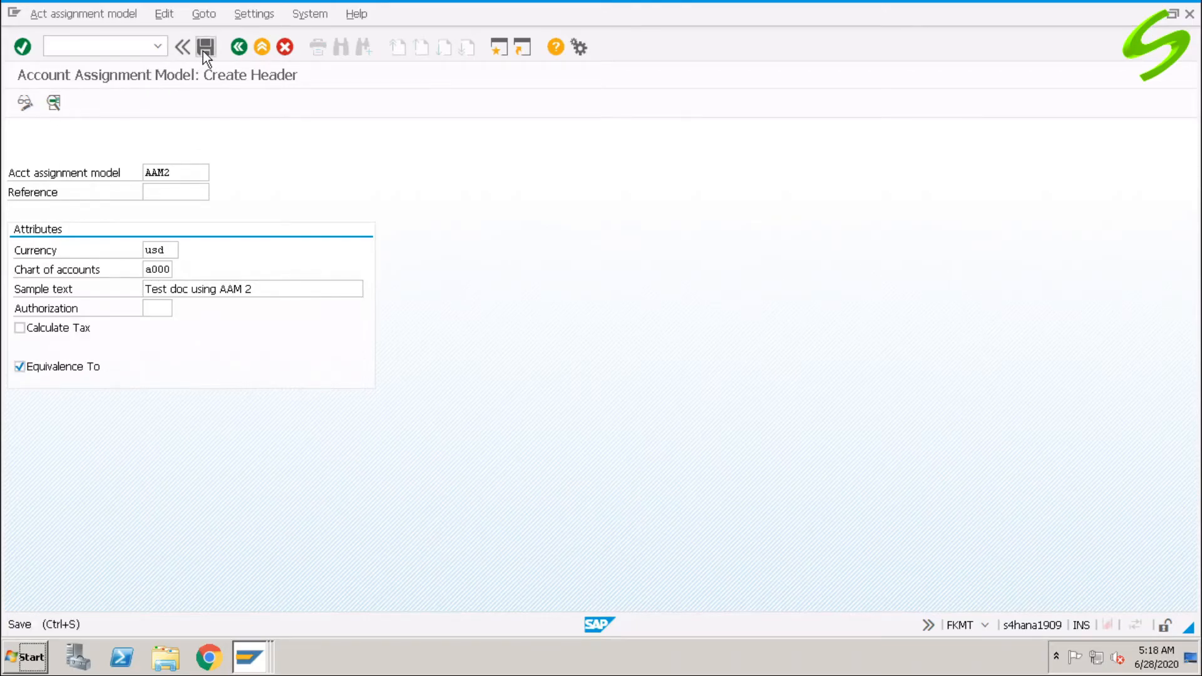
left_click(56, 104)
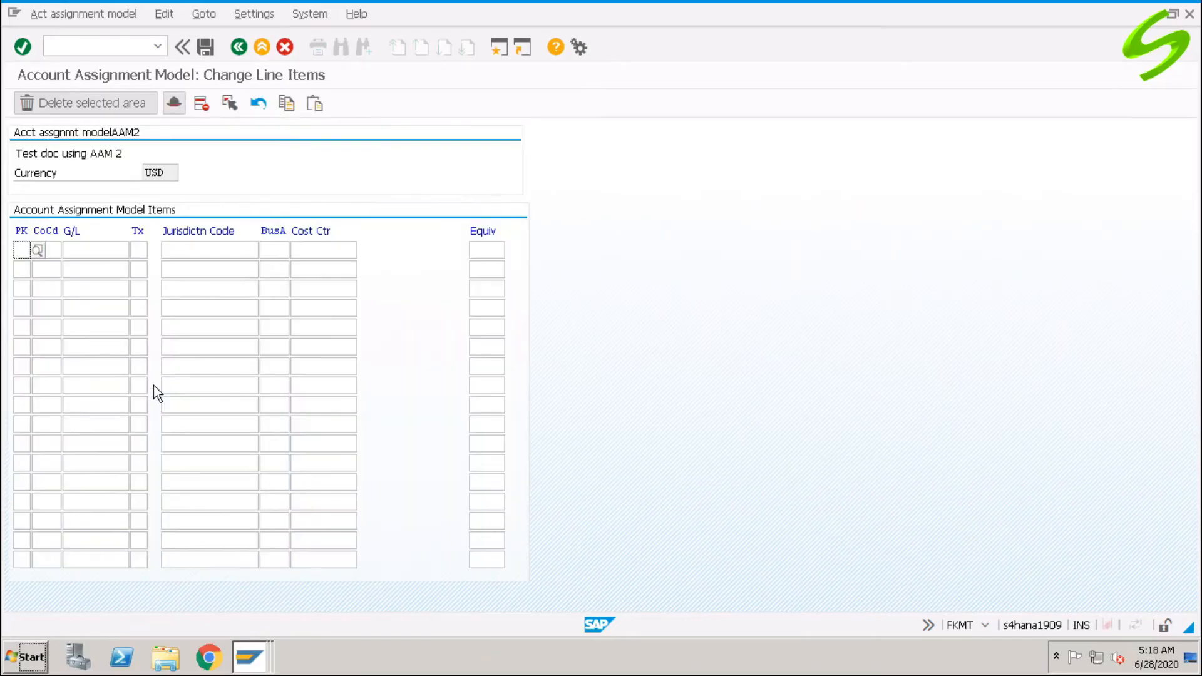
Enter AAM2 row 1: posting key 40, company code A001, account 400300, business area A100, equivalence 40.
left_click(24, 251)
type("40")
key("Tab")
type("a001")
key("Tab")
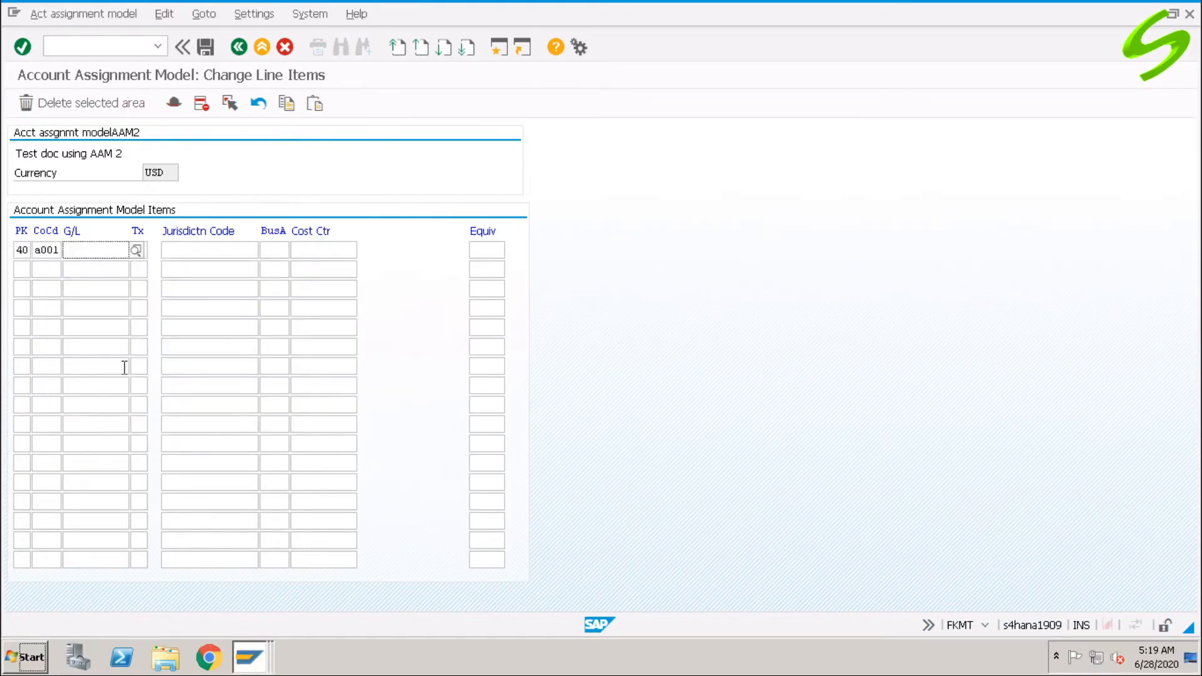
type("400300")
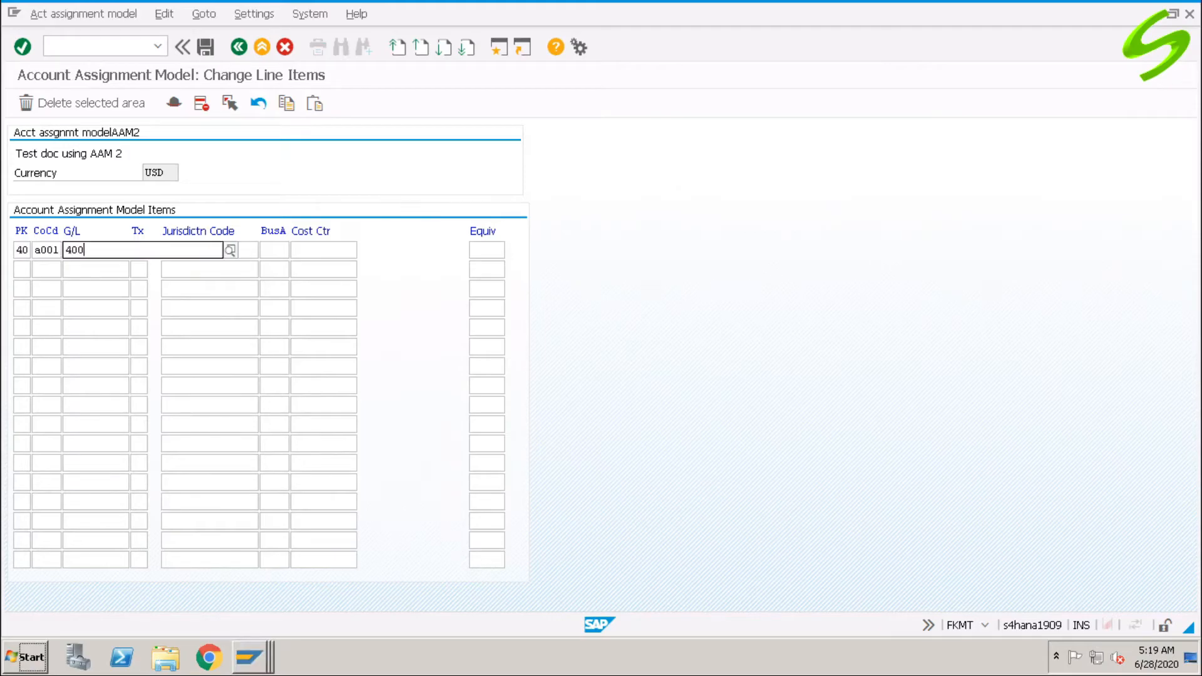
key("Tab")
key("Tab")
key("Tab")
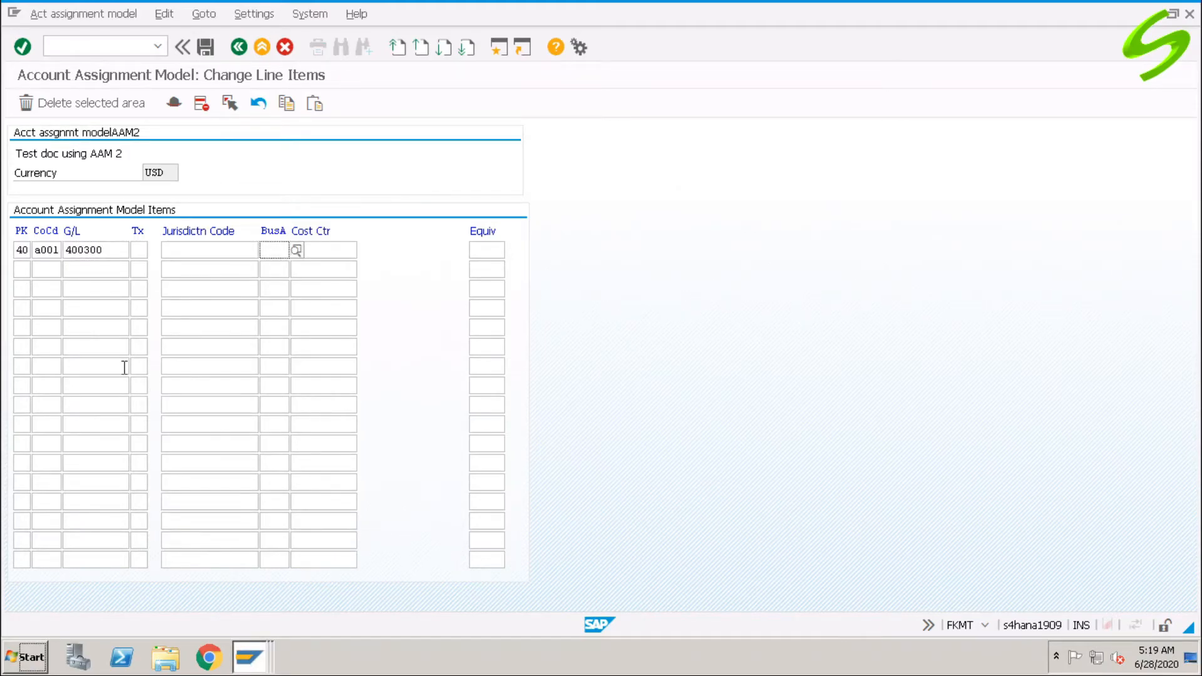
type("a100")
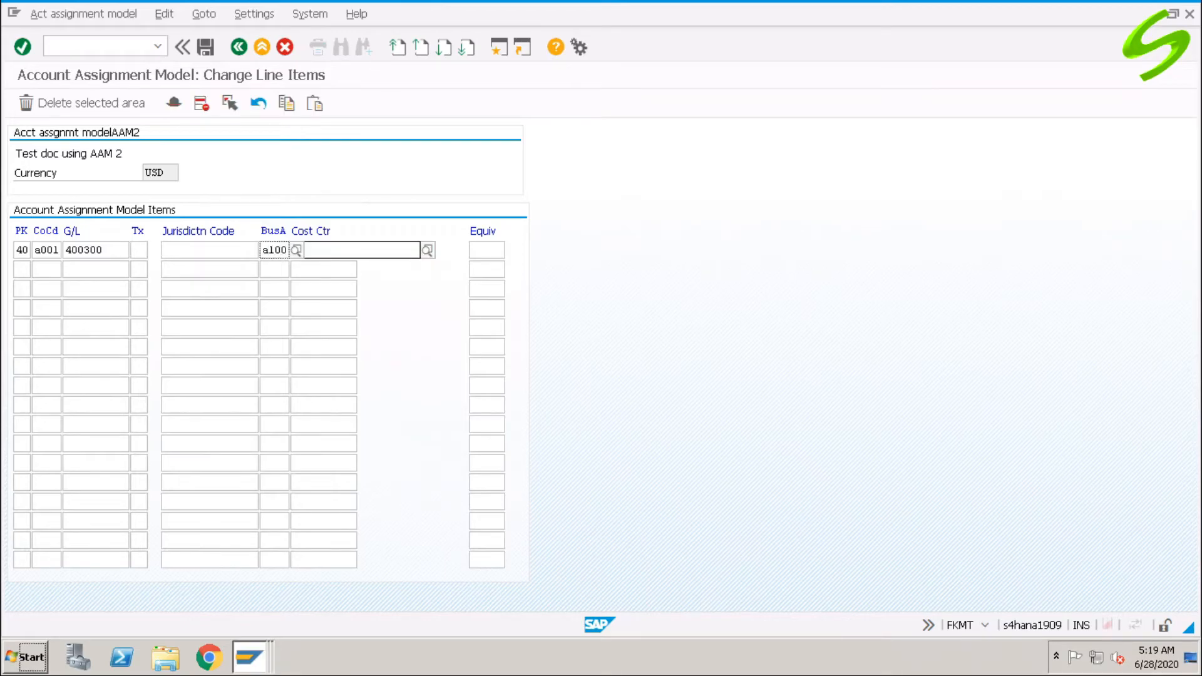
key("Tab")
key("Tab")
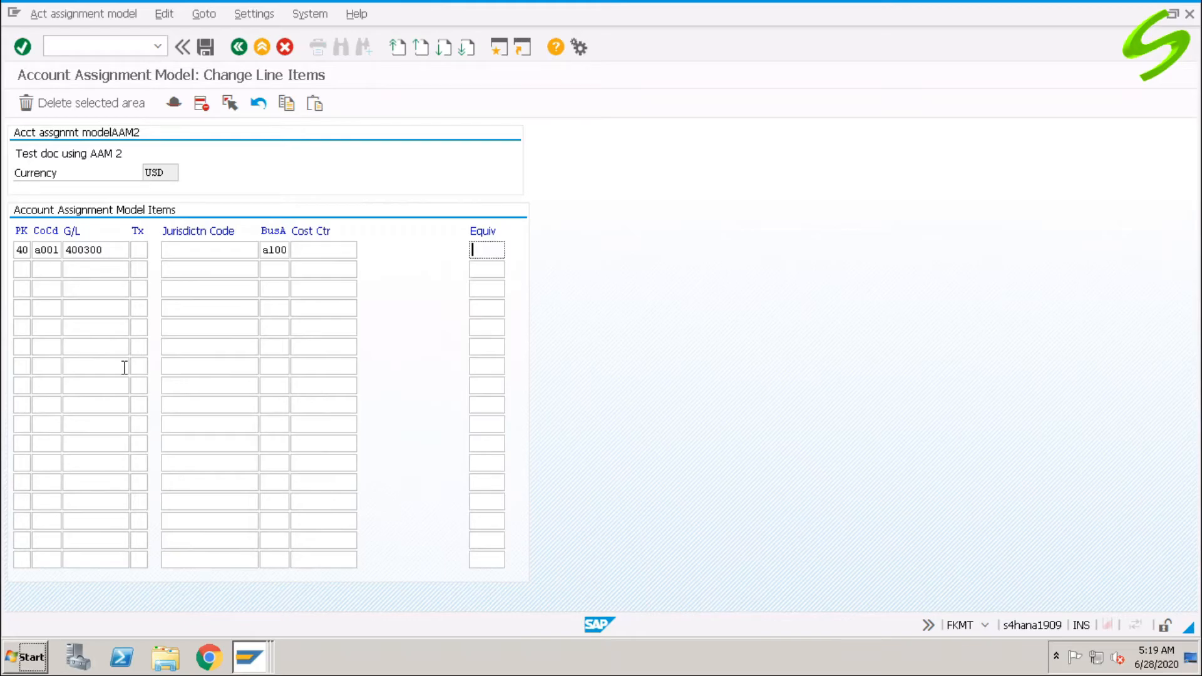
type("40")
Enter row 2: posting key 40, company code A001, account 400300, business area A100, equivalence 60.
key("Tab")
type("40")
key("Tab")
type("a001")
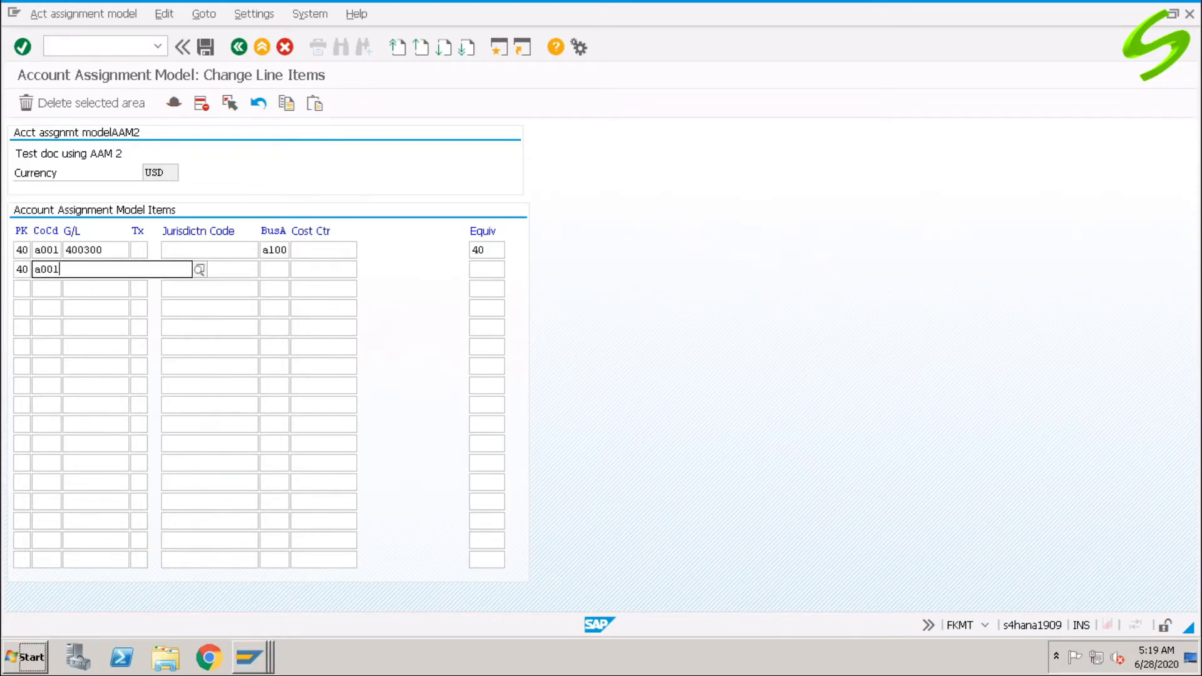
key("Tab")
type("400300")
key("Tab")
key("Tab")
key("Tab")
type("a100")
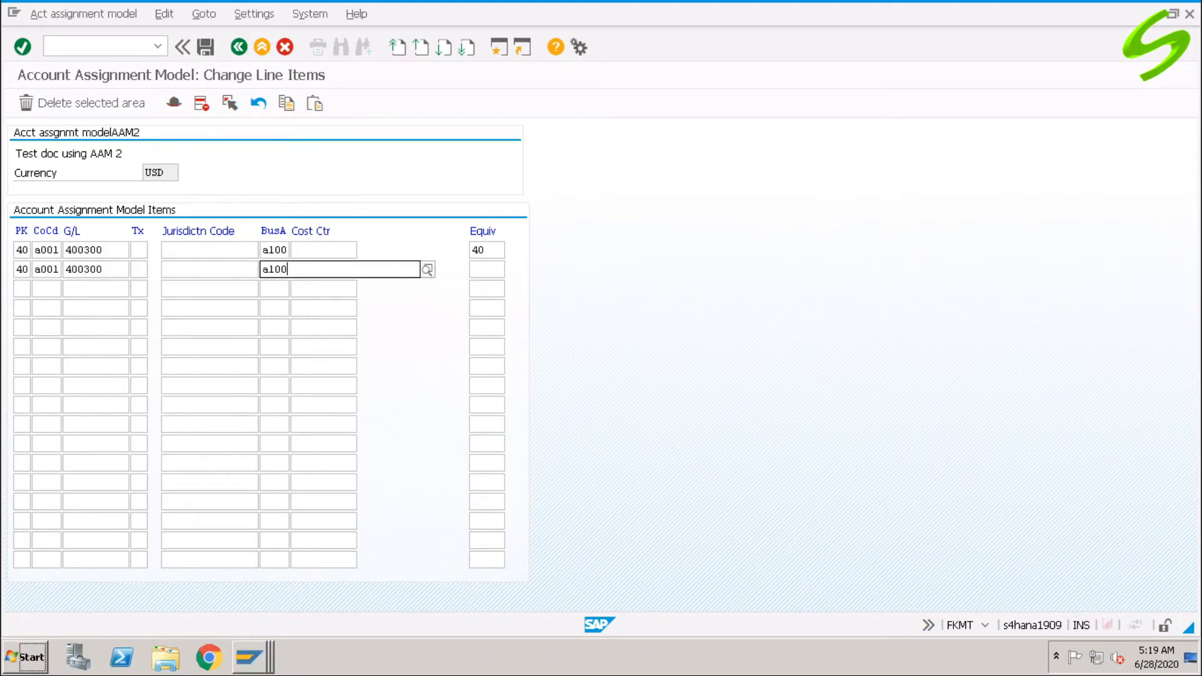
key("Tab")
key("Tab")
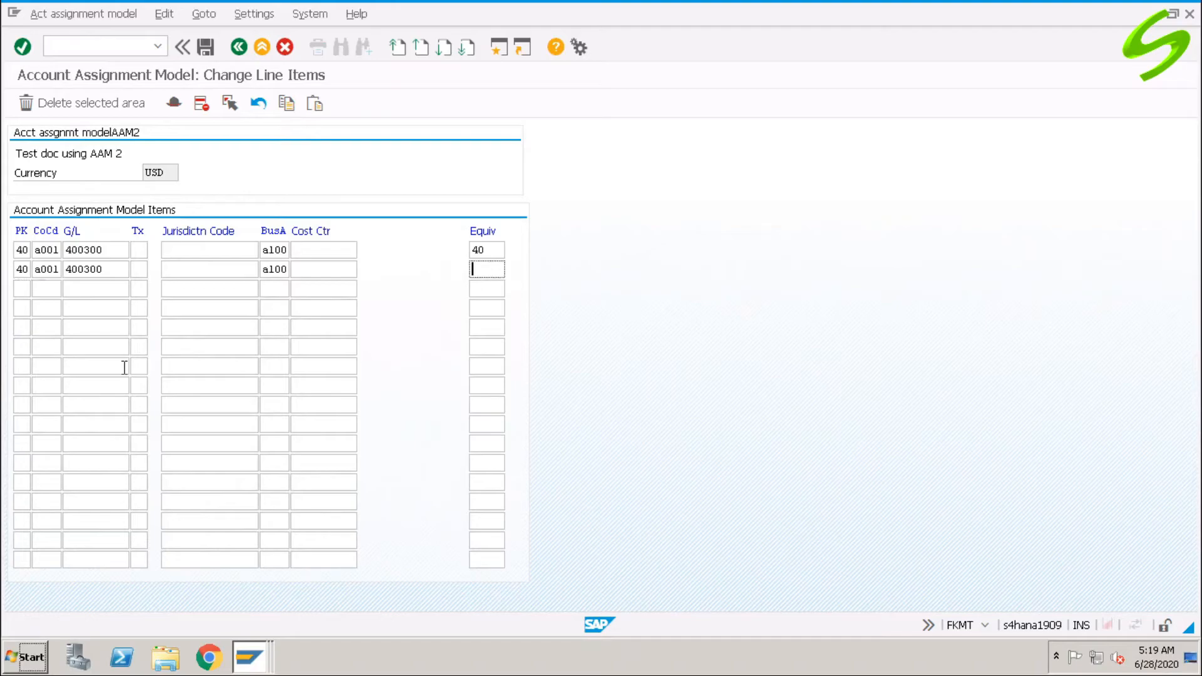
type("60")
Enter row 3: posting key 50, company code A001, account 200100, business area A100, equivalence 100.
key("Tab")
type("50")
key("Tab")
type("a001")
key("Tab")
type("200100")
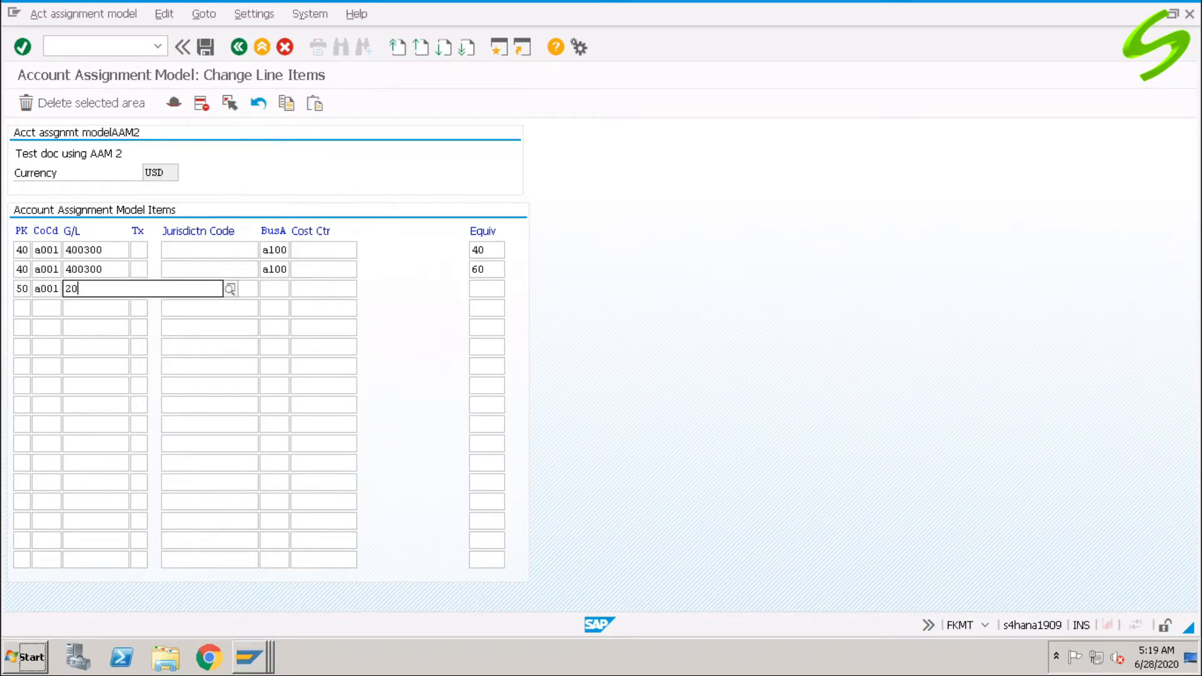
key("Tab")
key("Tab")
key("Tab")
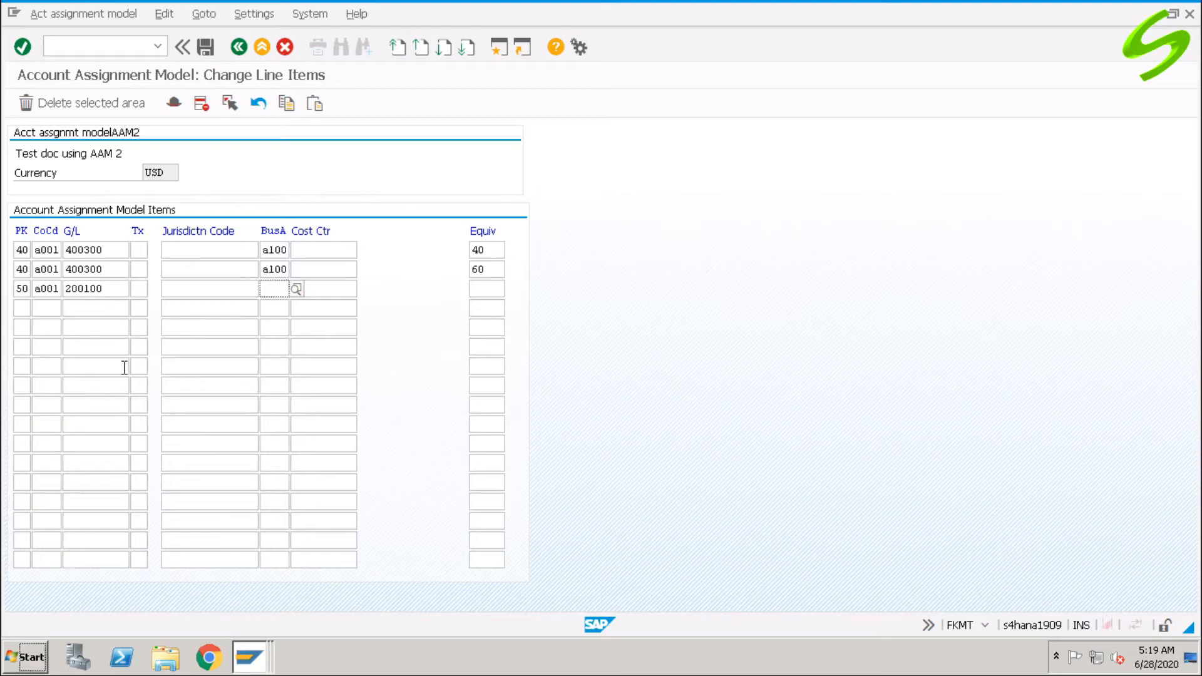
type("a")
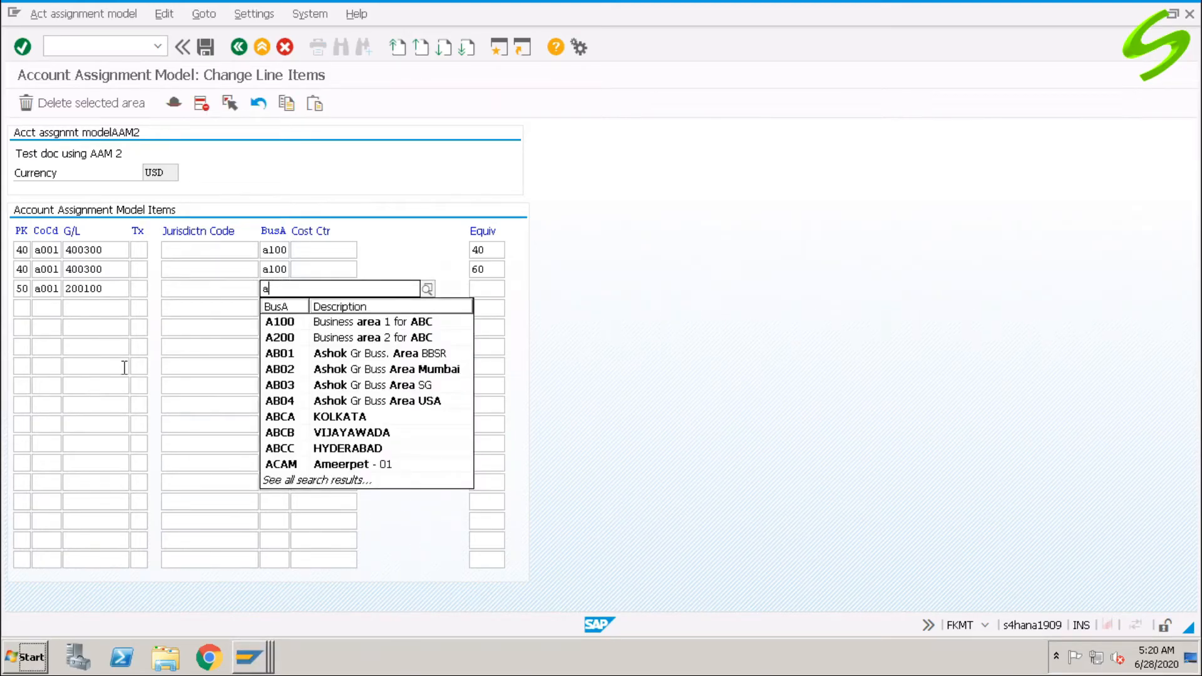
type("100")
key("Tab")
key("Tab")
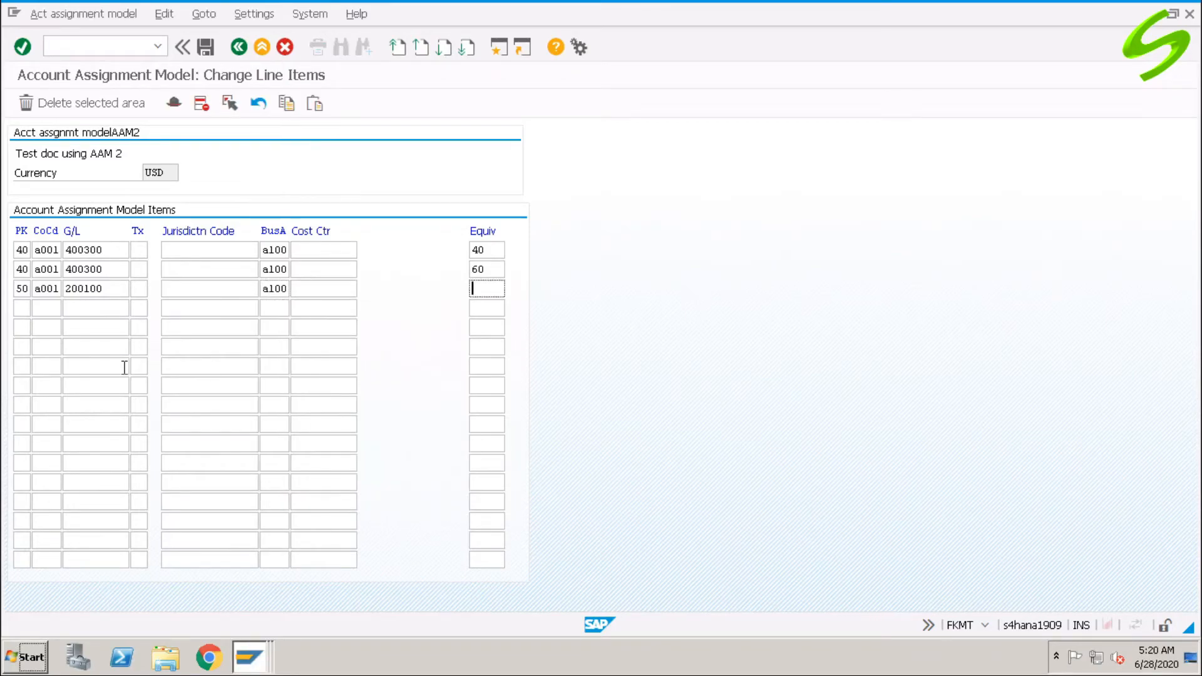
type("100")
Change row 2's business area from A100 to A200.
left_click(268, 269)
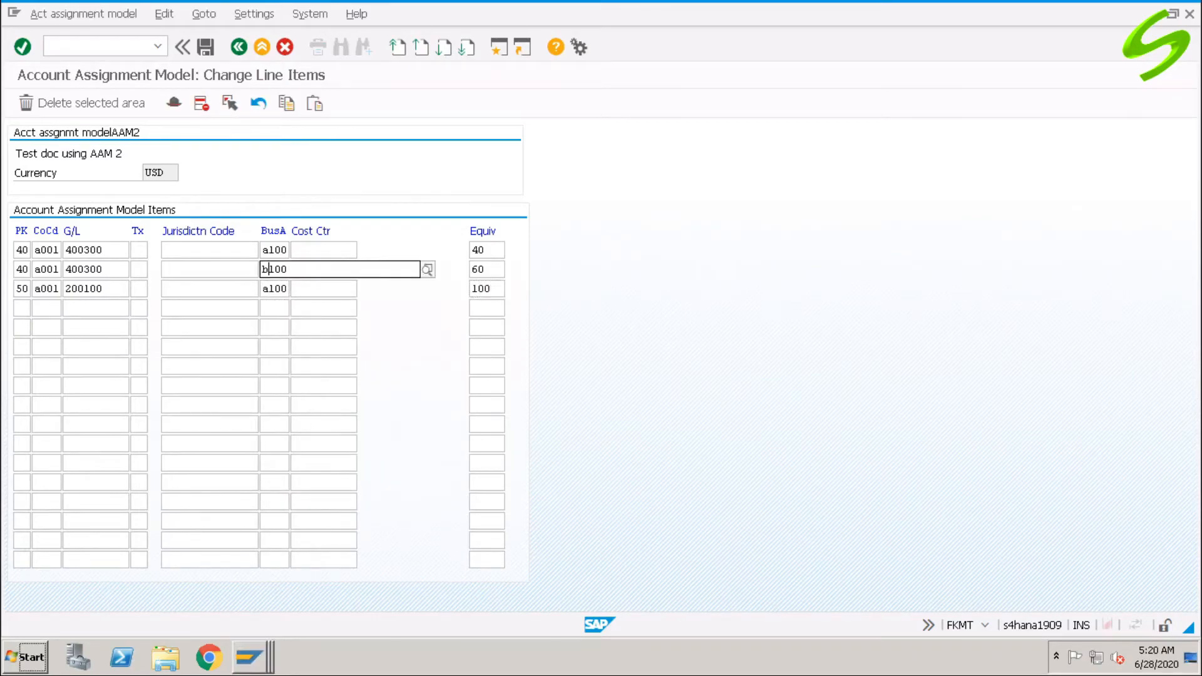
key("BackSpace")
type("b")
key("BackSpace")
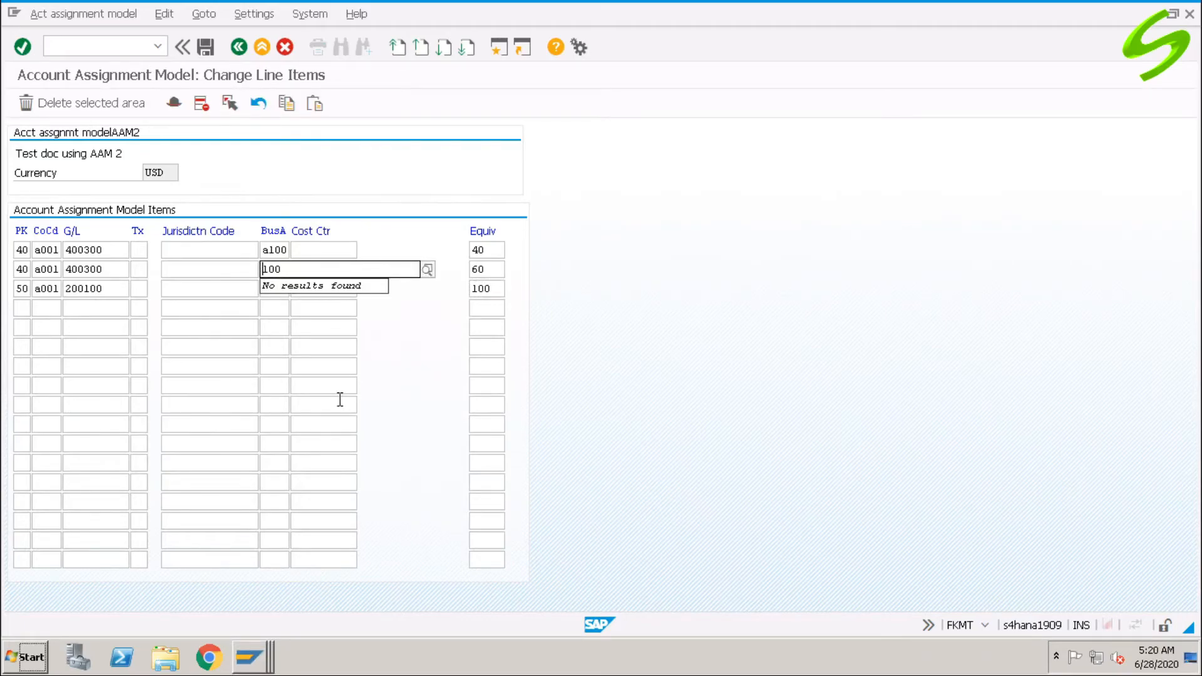
type("a")
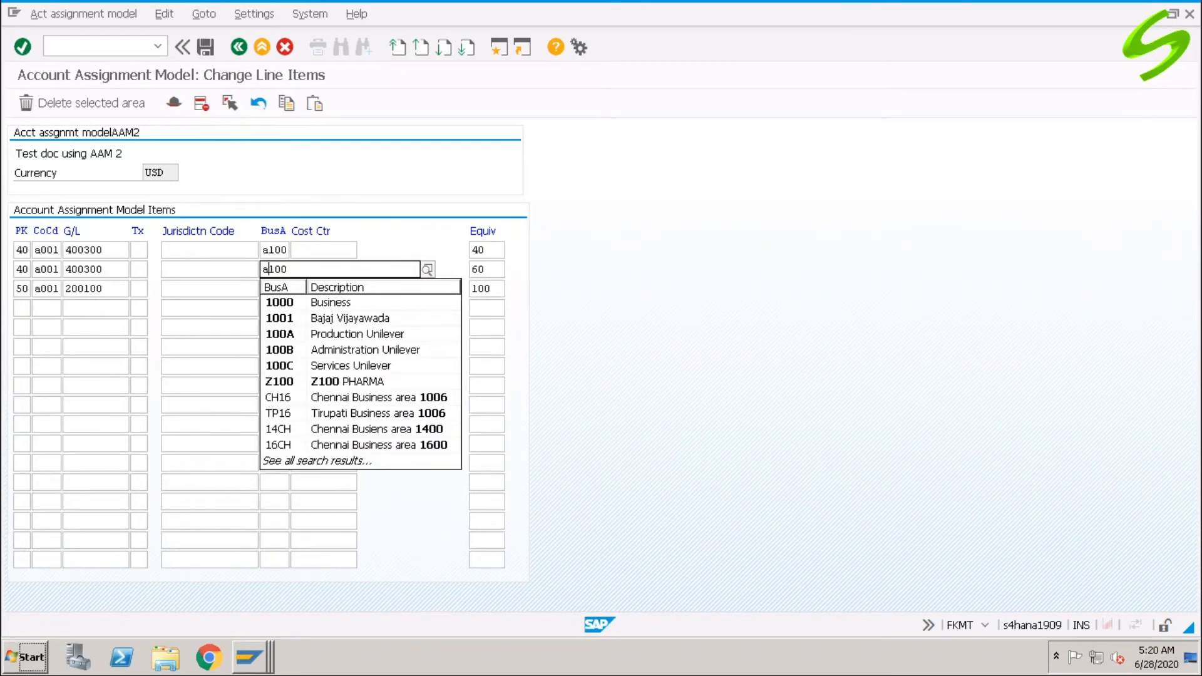
key("Delete")
type("2")
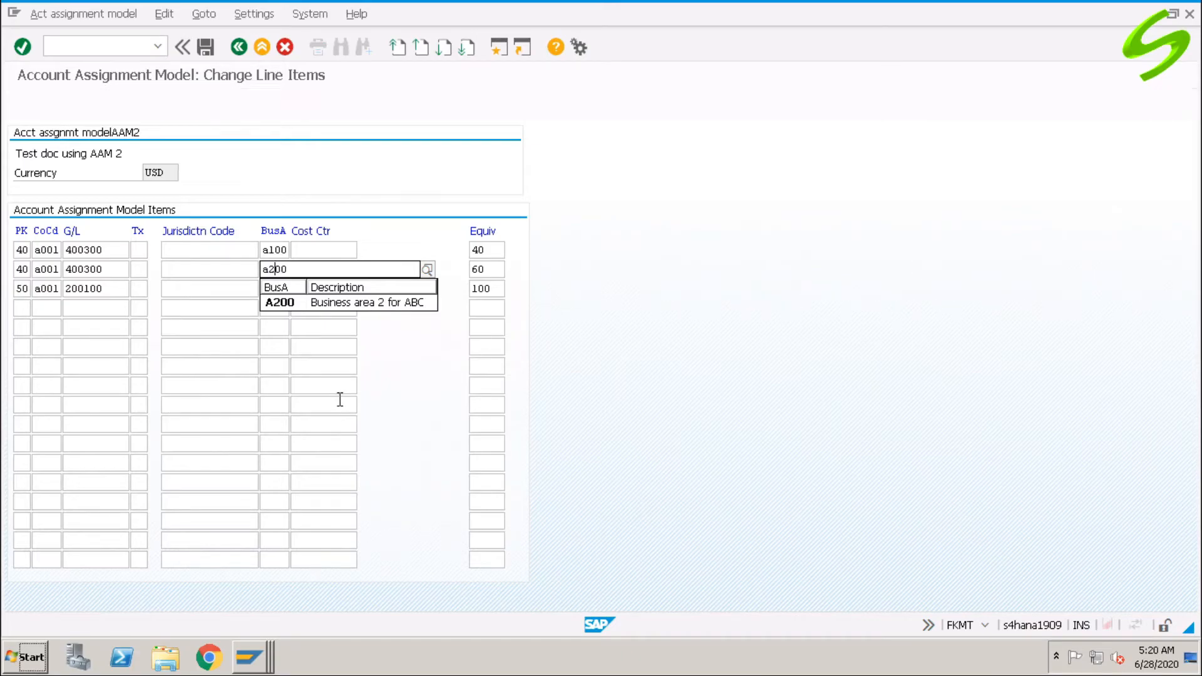
key("Down")
key("Return")
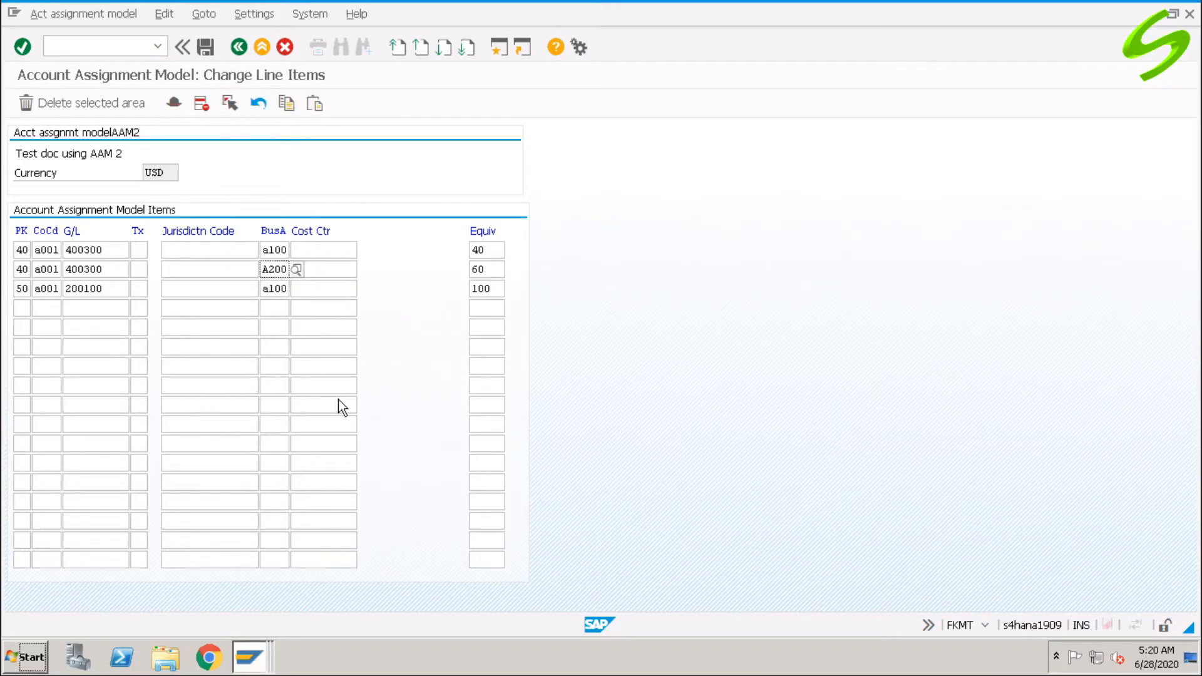
Validate the line items, check the equivalences 40 and 60, and save model AAM2.
key("Return")
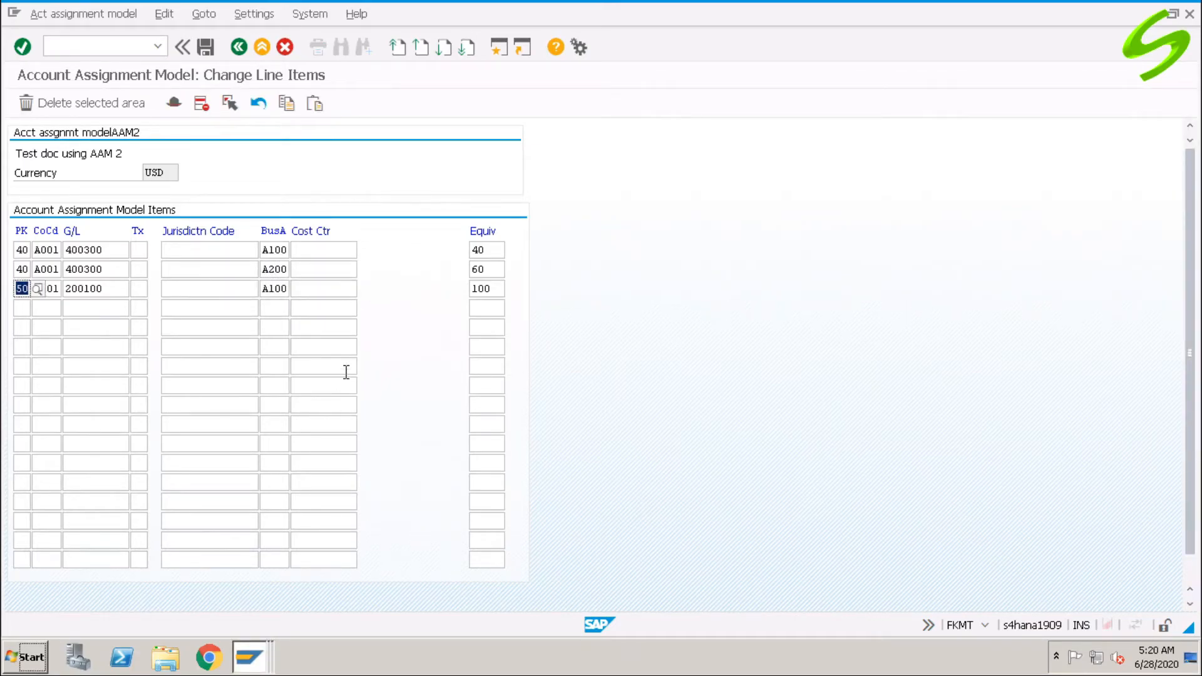
left_click(110, 289)
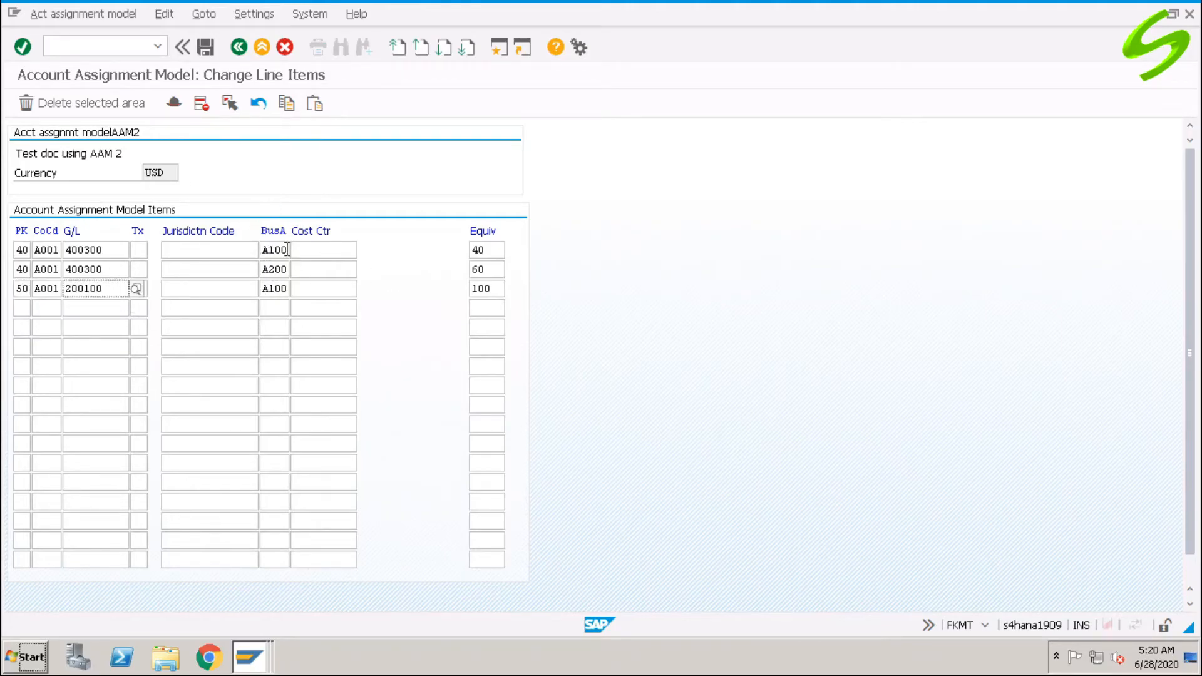
left_click_drag(486, 250, 439, 250)
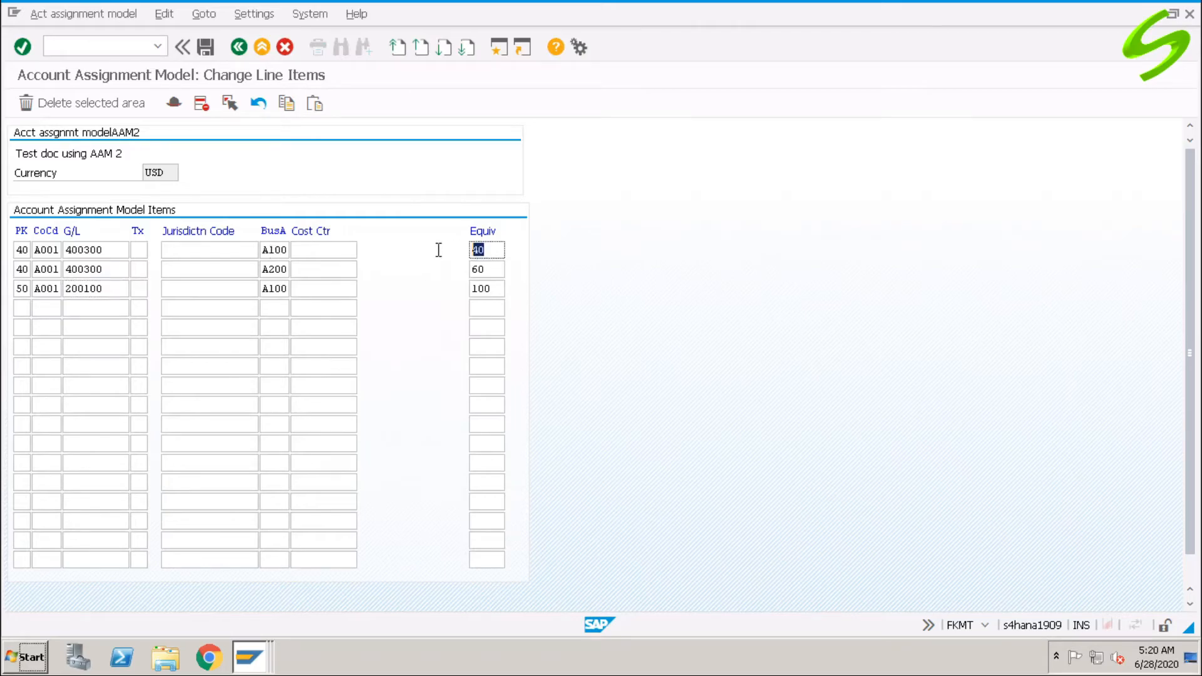
double_click(263, 269)
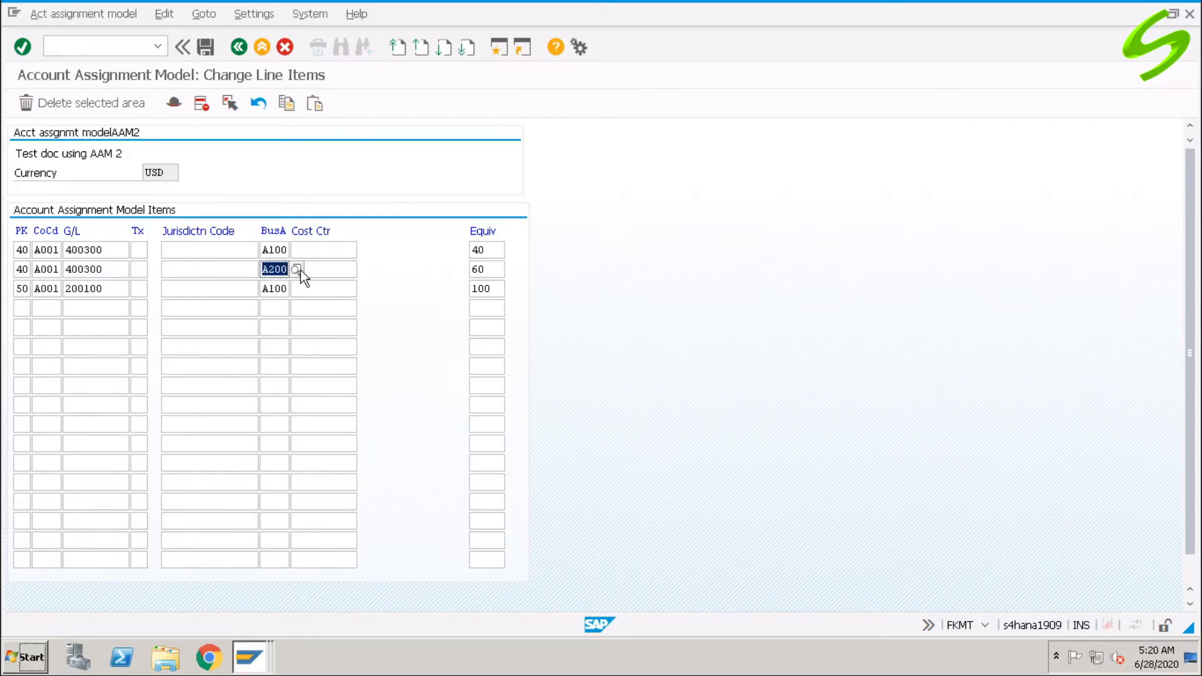
left_click_drag(497, 268, 454, 270)
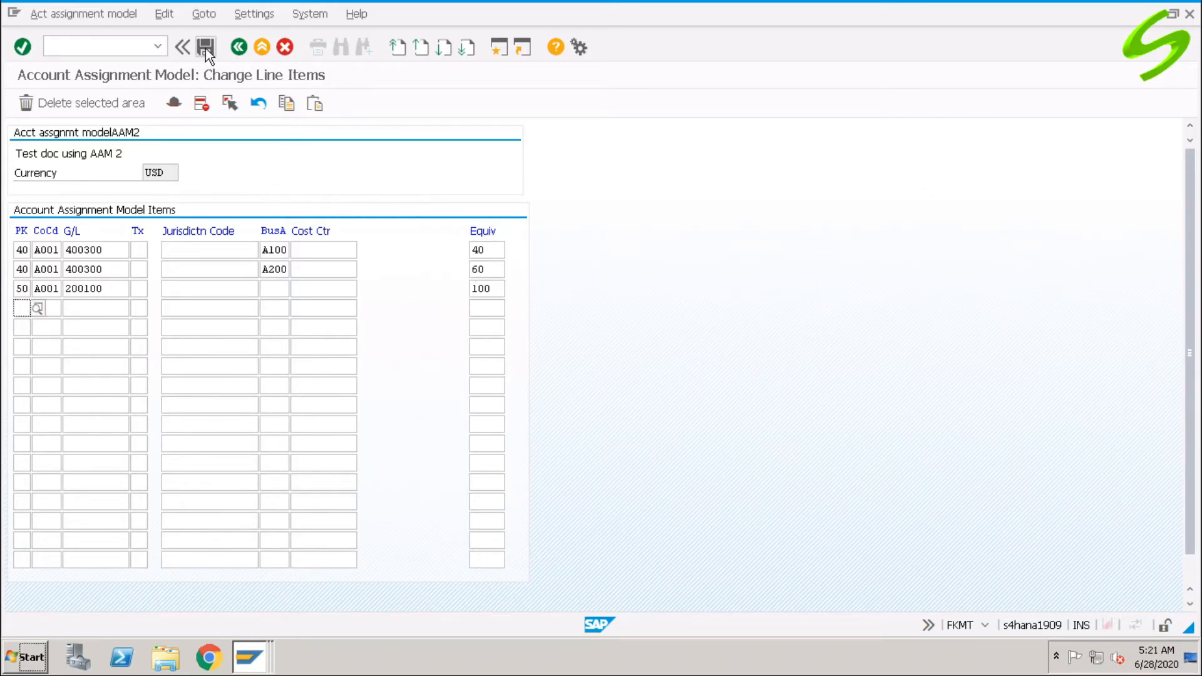
left_click(205, 47)
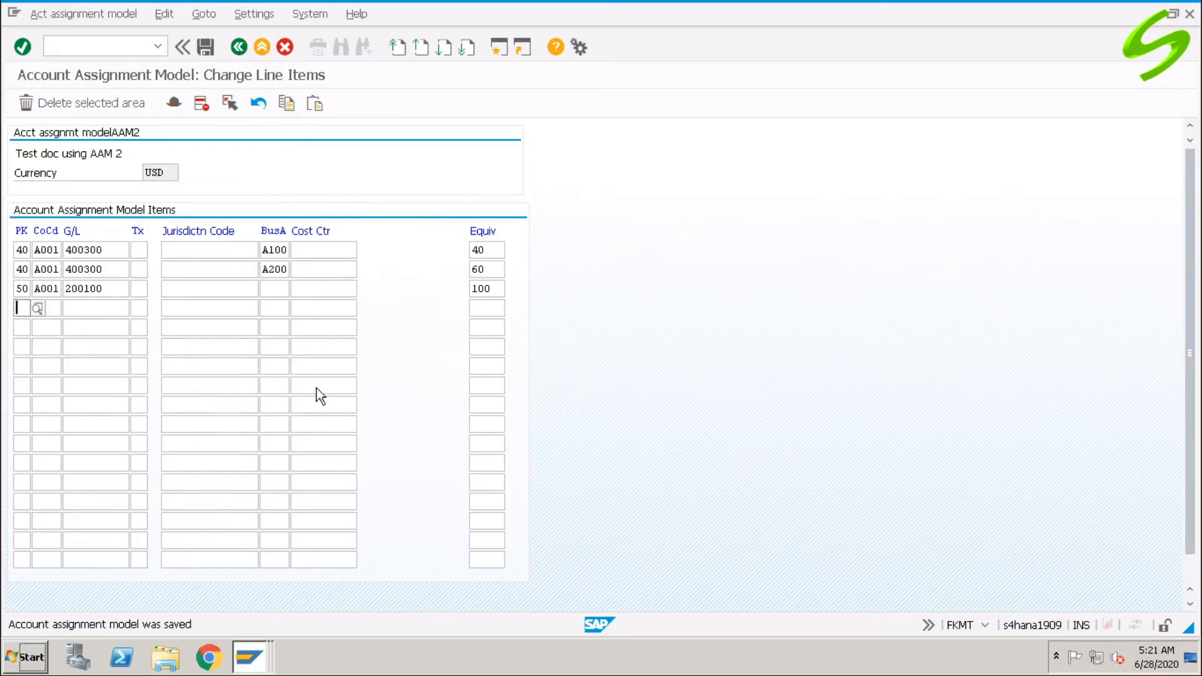
Start F-02 dated 28.06.2020 for company code A001 in USD and load account model AAM2.
left_click(97, 42)
type("/nf-02")
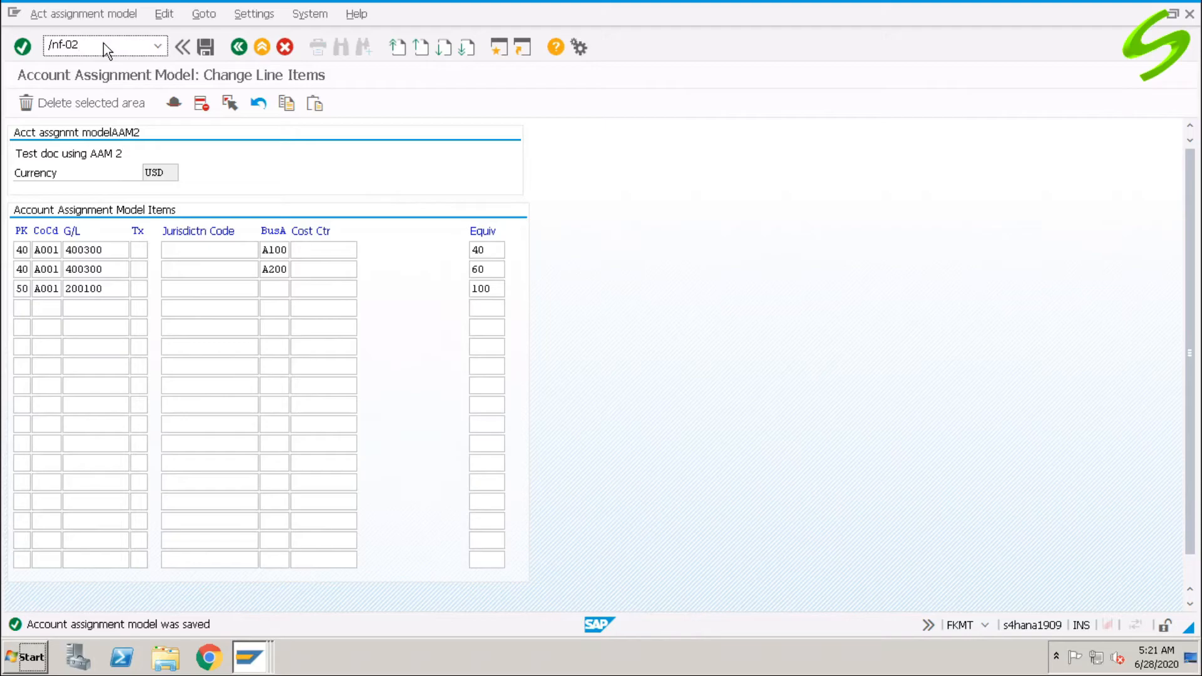
key("Return")
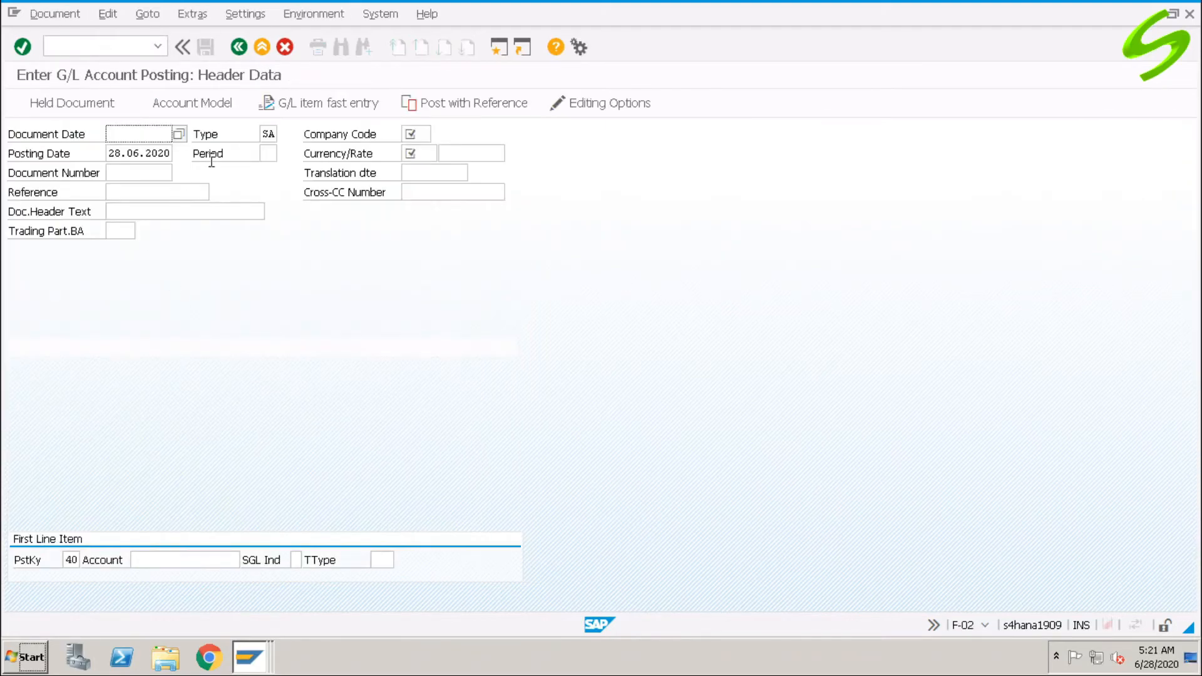
left_click(142, 138)
left_click(133, 152)
left_click(418, 136)
left_click(416, 151)
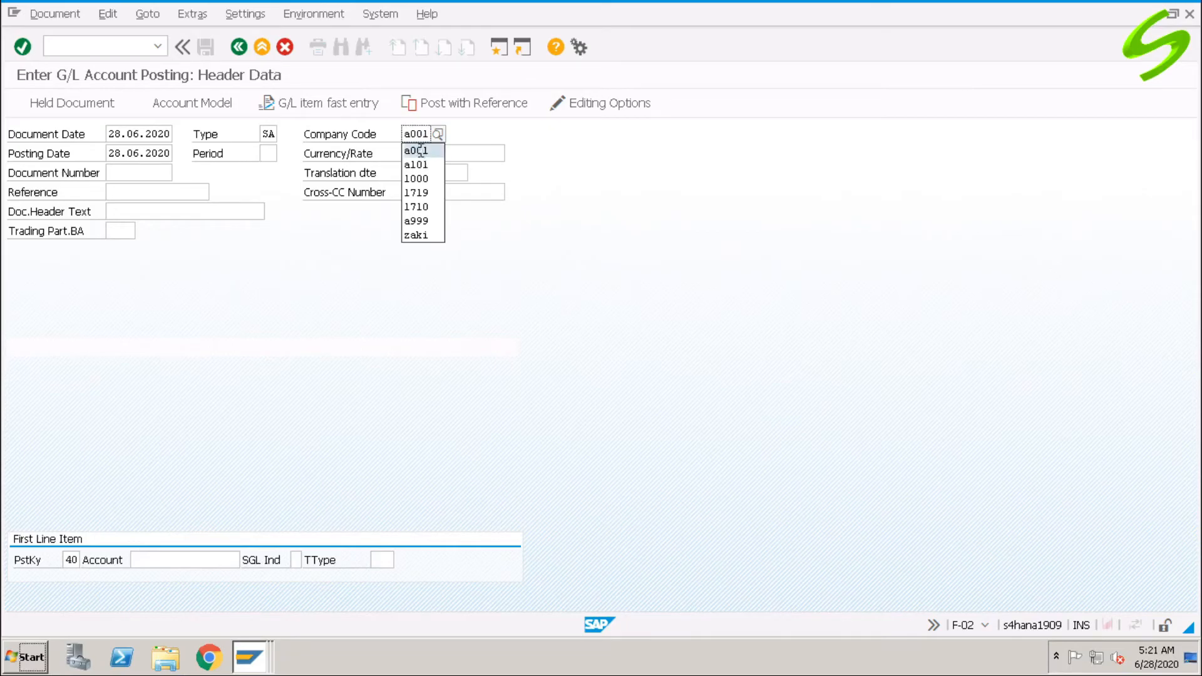
left_click(422, 153)
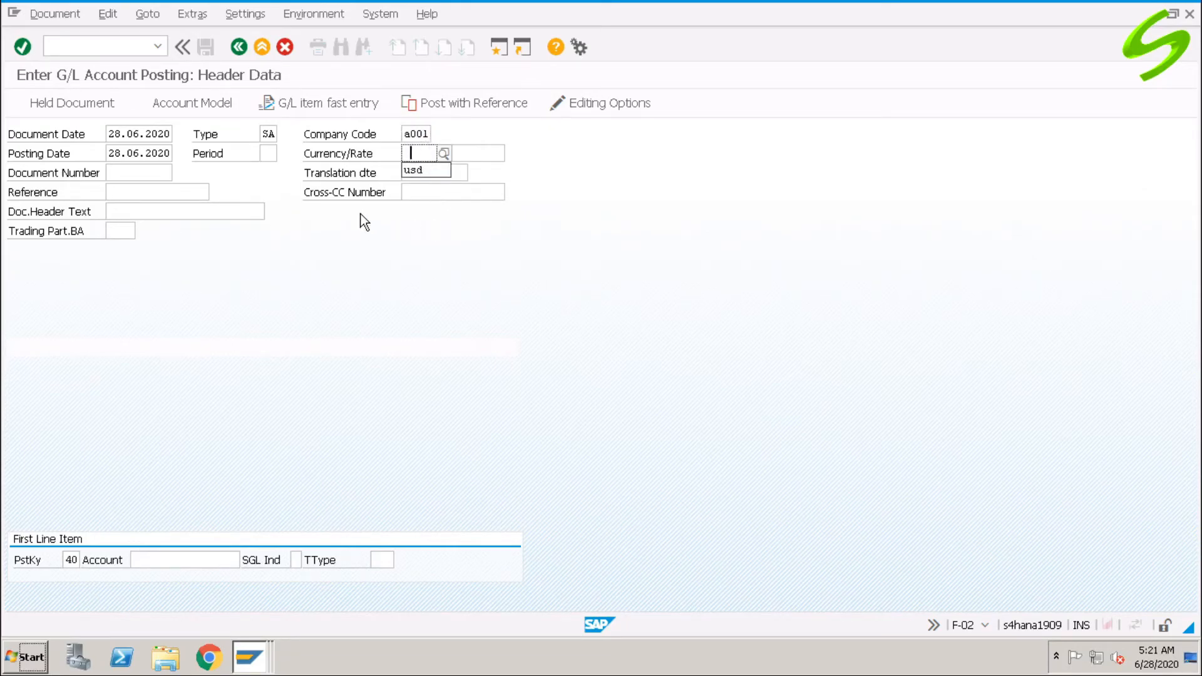
left_click(428, 172)
left_click(200, 106)
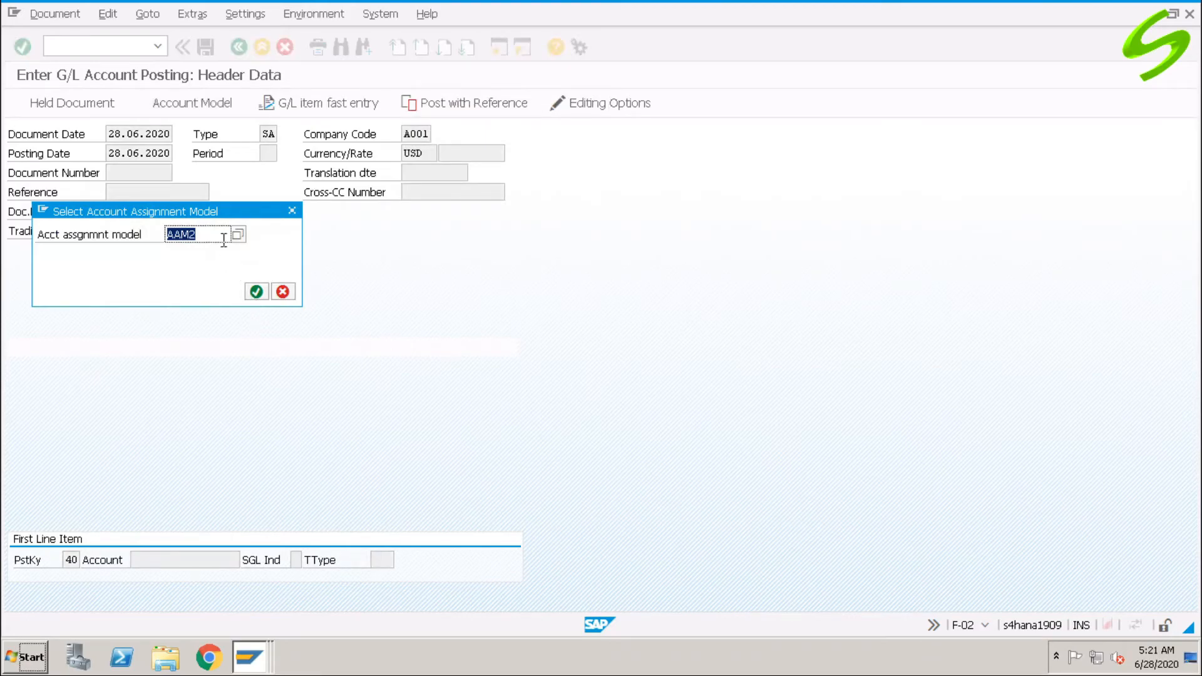
left_click(257, 292)
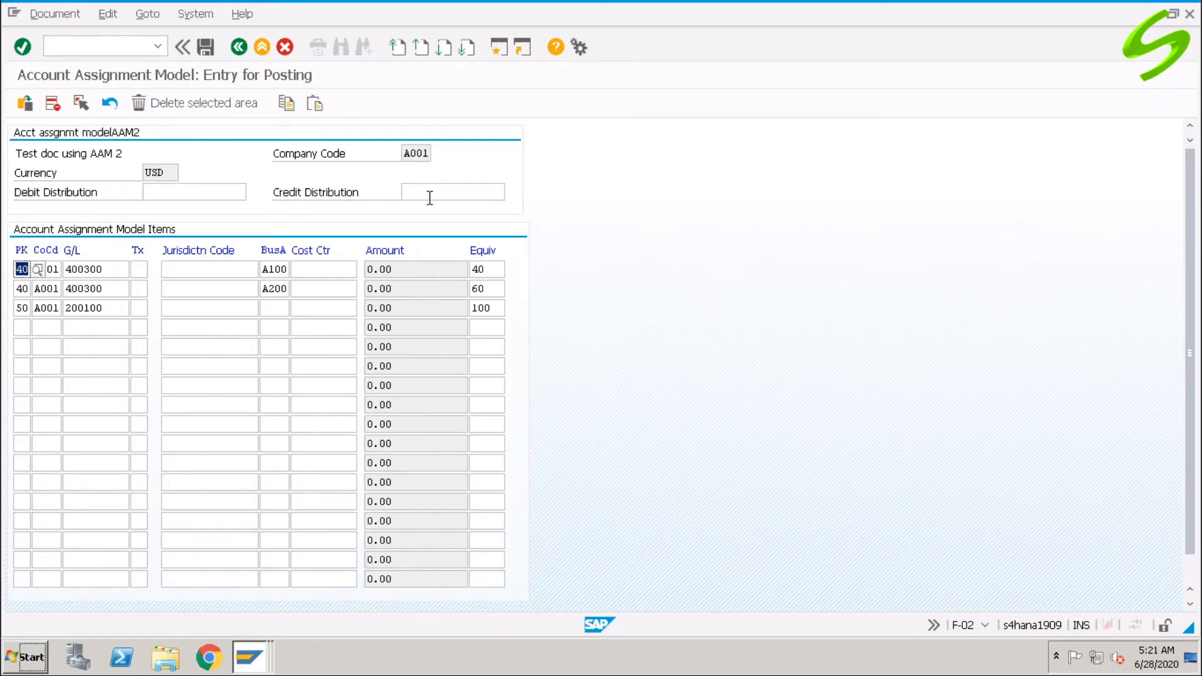
Enter 1,000 as both the debit and credit distribution and spread them across the lines.
left_click(209, 192)
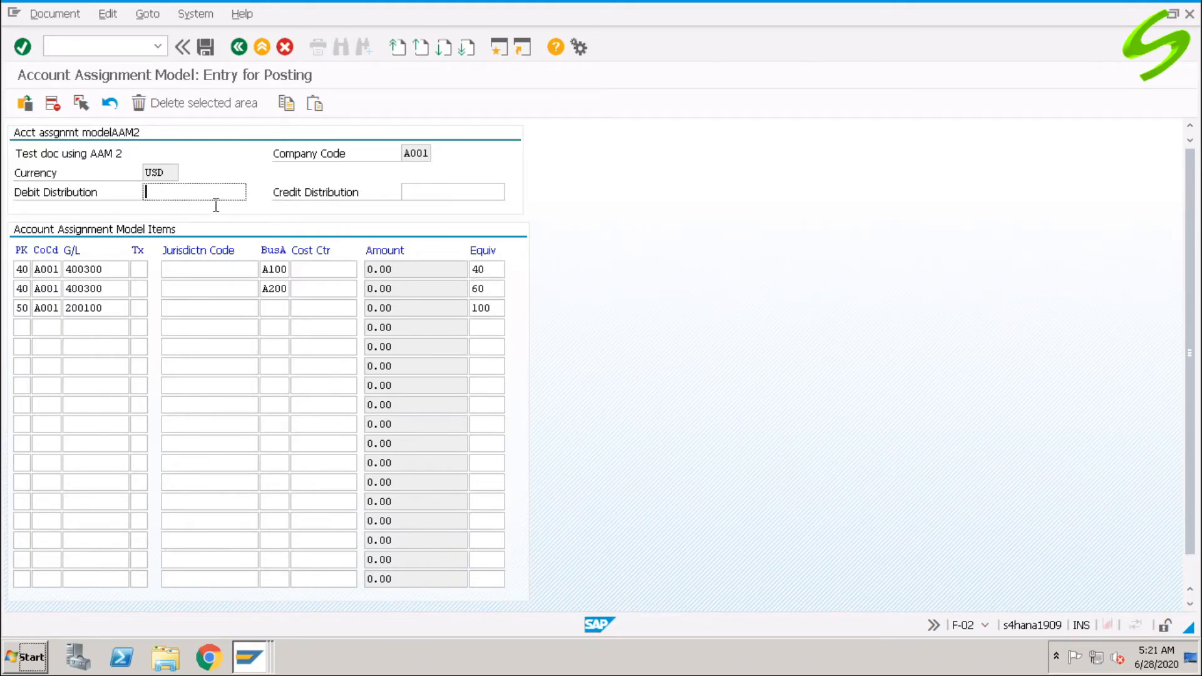
type("1000")
key("Tab")
type("1,000")
key("Return")
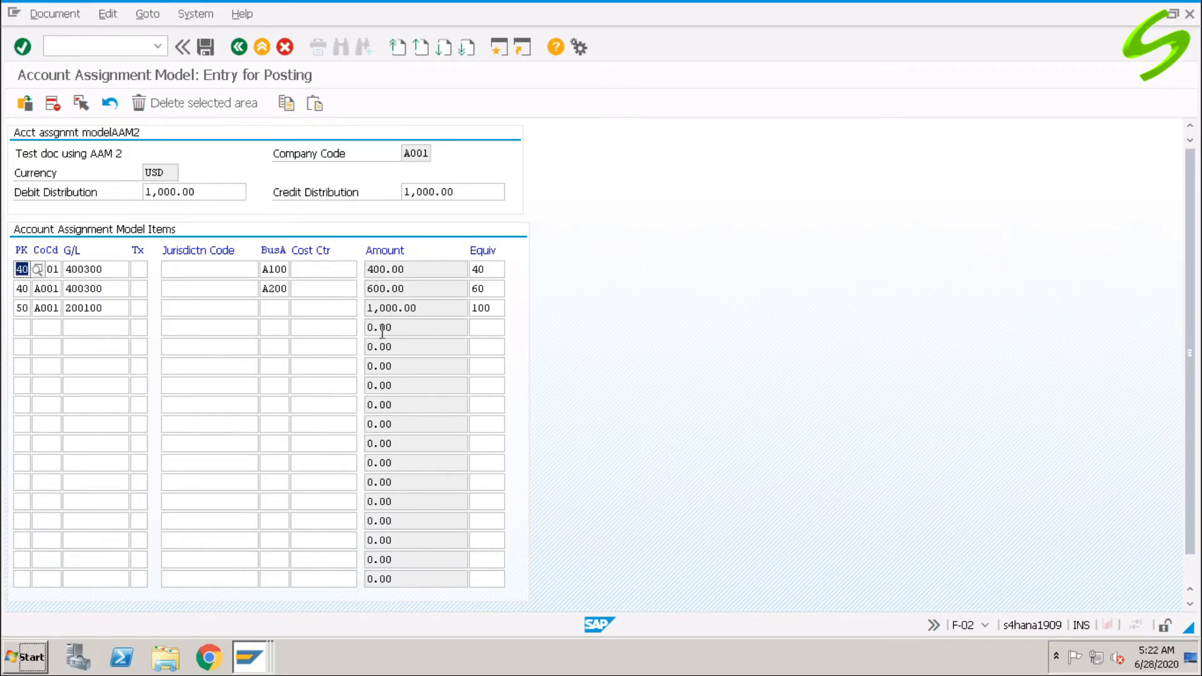
Check the distributed amounts 400.00, 600.00 and 1,000.00, then post the document.
left_click(367, 270)
double_click(395, 286)
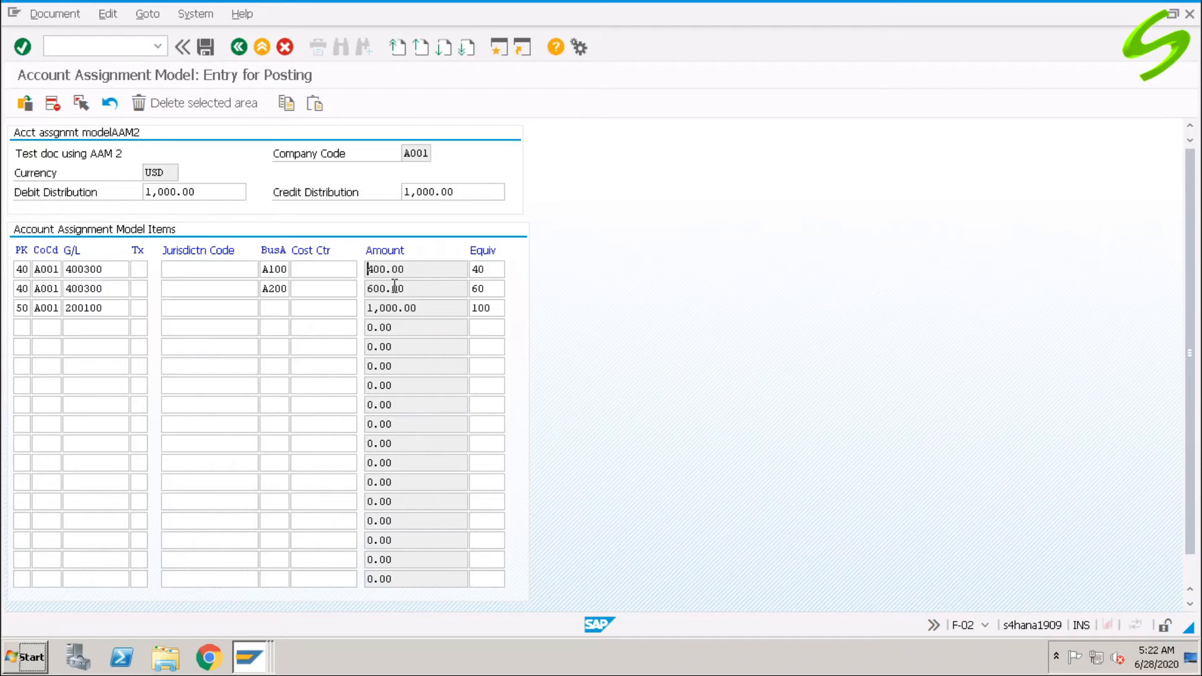
double_click(207, 192)
double_click(385, 270)
left_click_drag(349, 292, 334, 292)
left_click(207, 46)
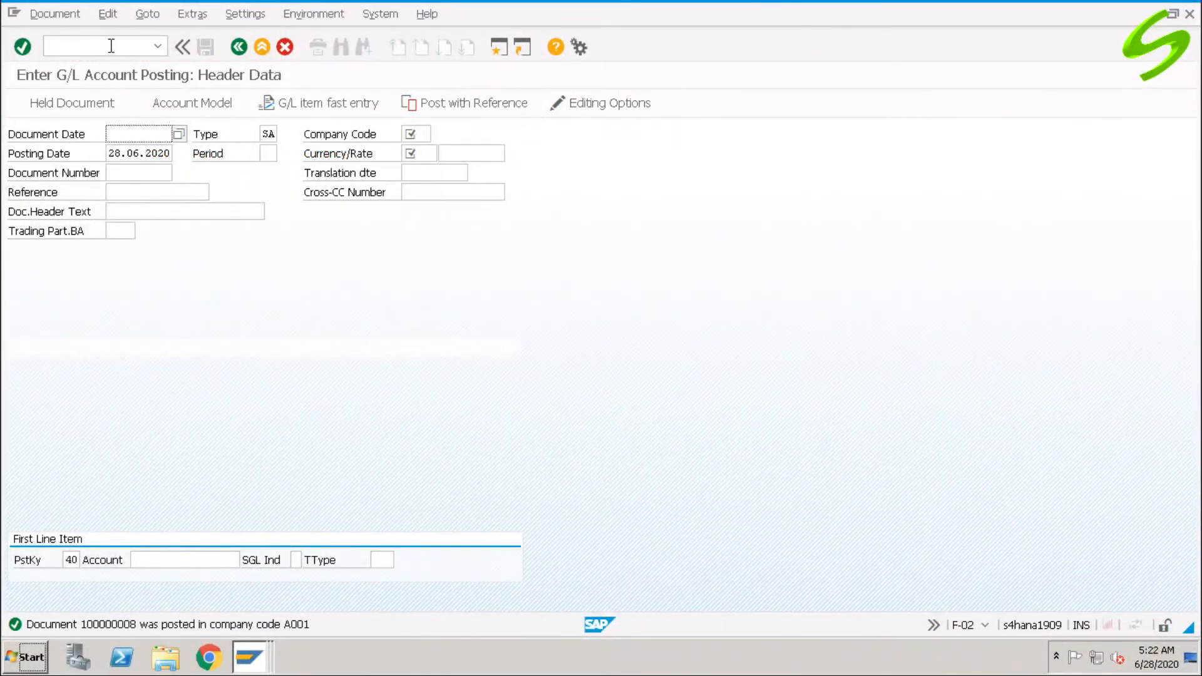
Open F-01 sample document entry with company code A001 and currency USD.
left_click(111, 46)
type("/nf-01")
key("Return")
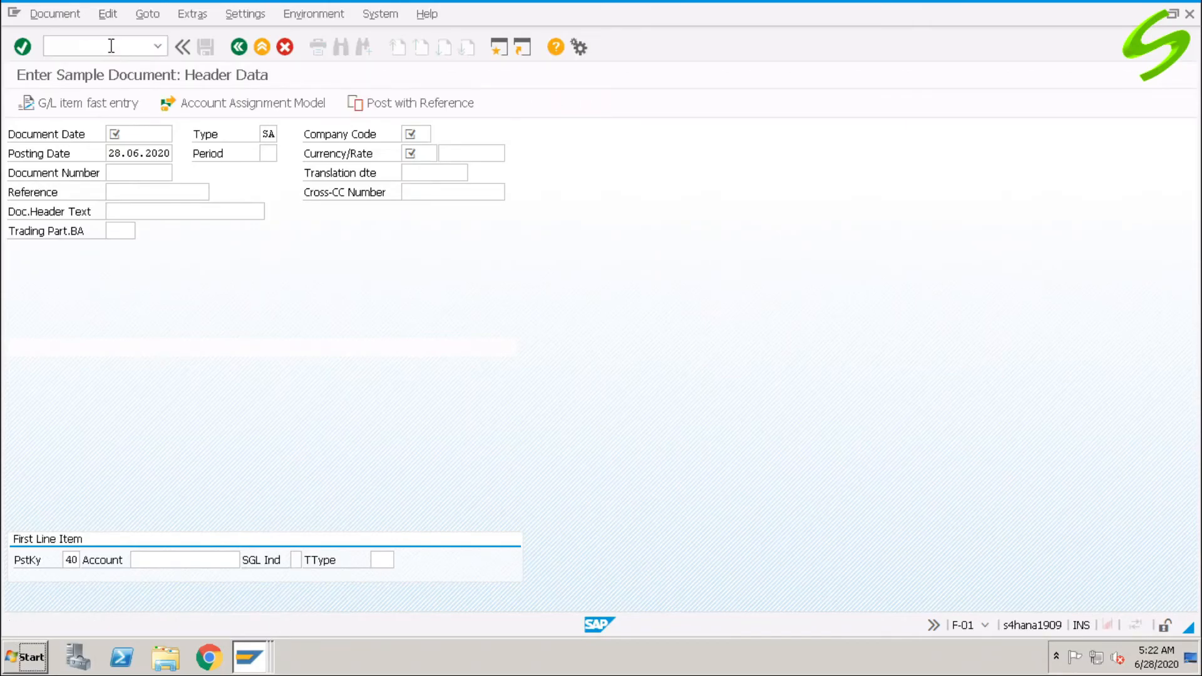
left_click(422, 134)
left_click(416, 134)
left_click(424, 150)
left_click(417, 155)
left_click(417, 154)
left_click(419, 171)
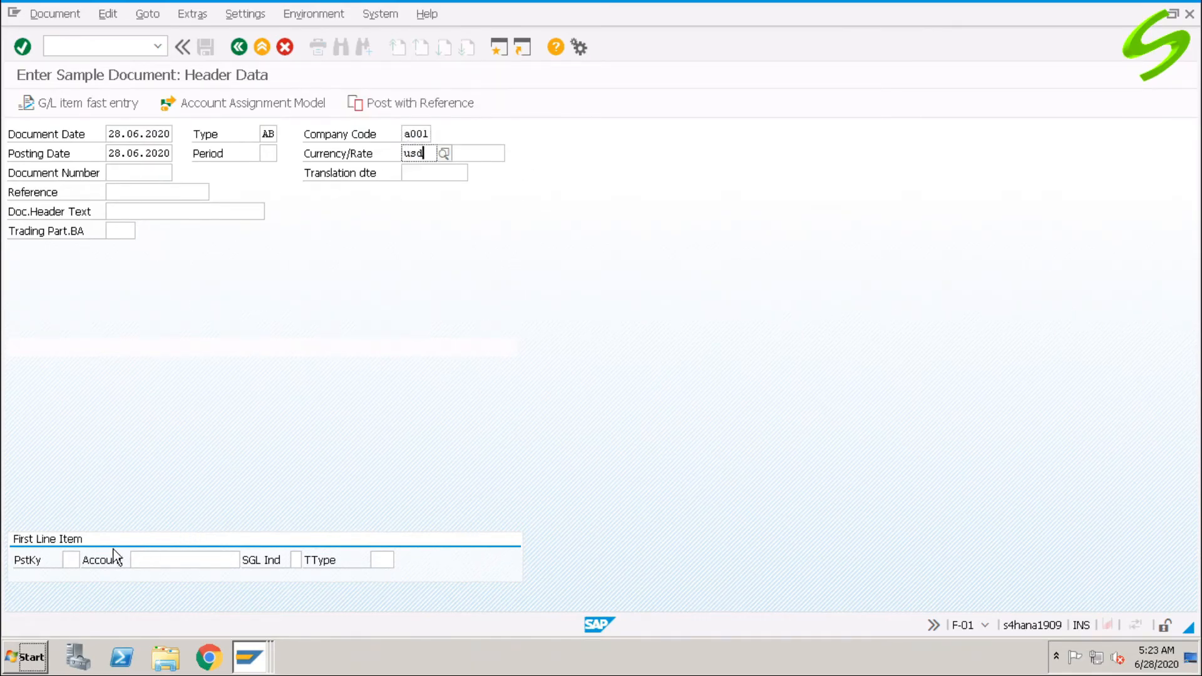
Begin the first line with posting key 40 on account 400300.
left_click(72, 559)
type("40")
key("Tab")
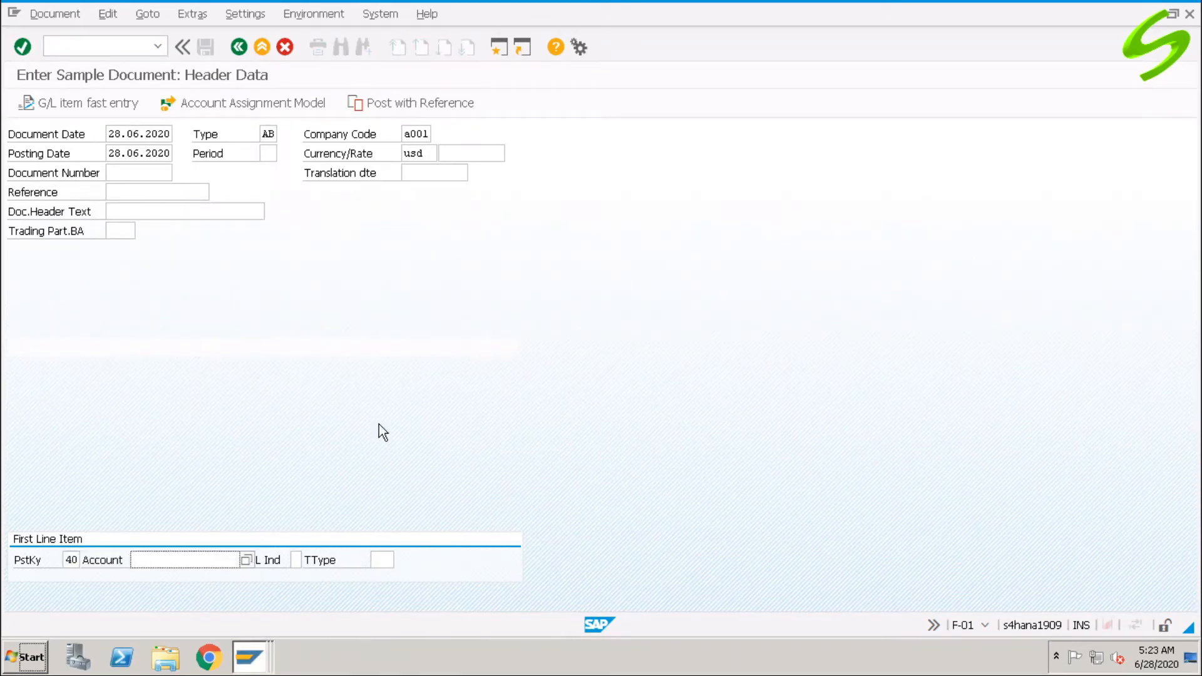
type("400300")
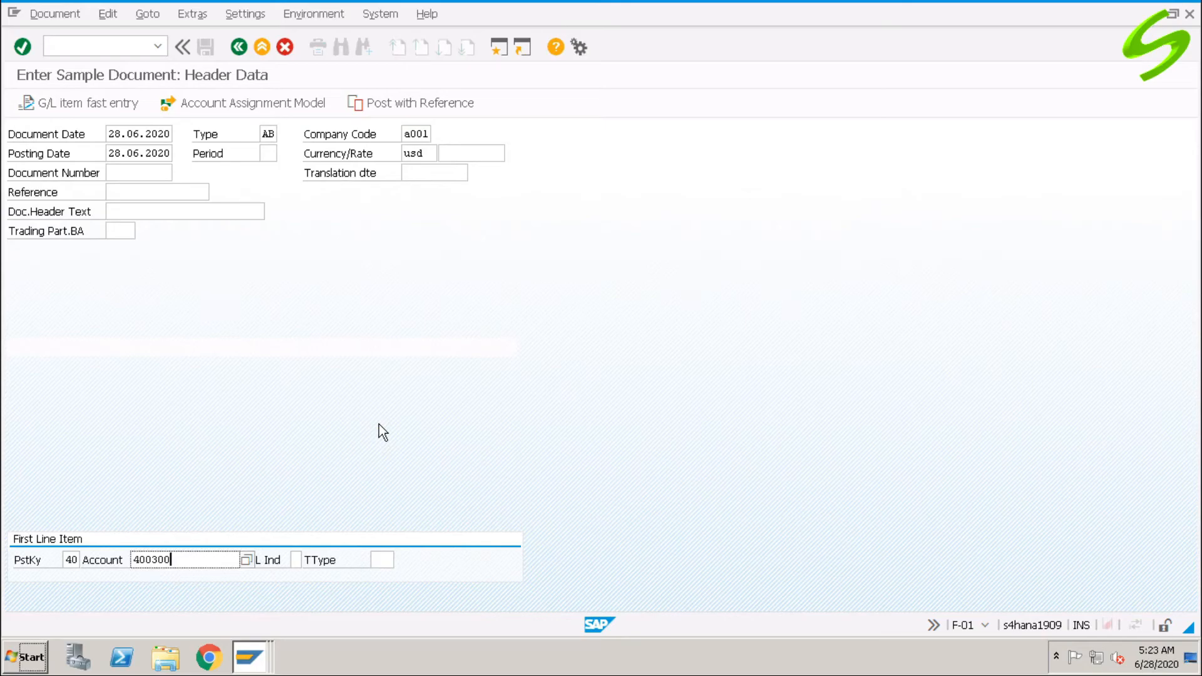
key("Return")
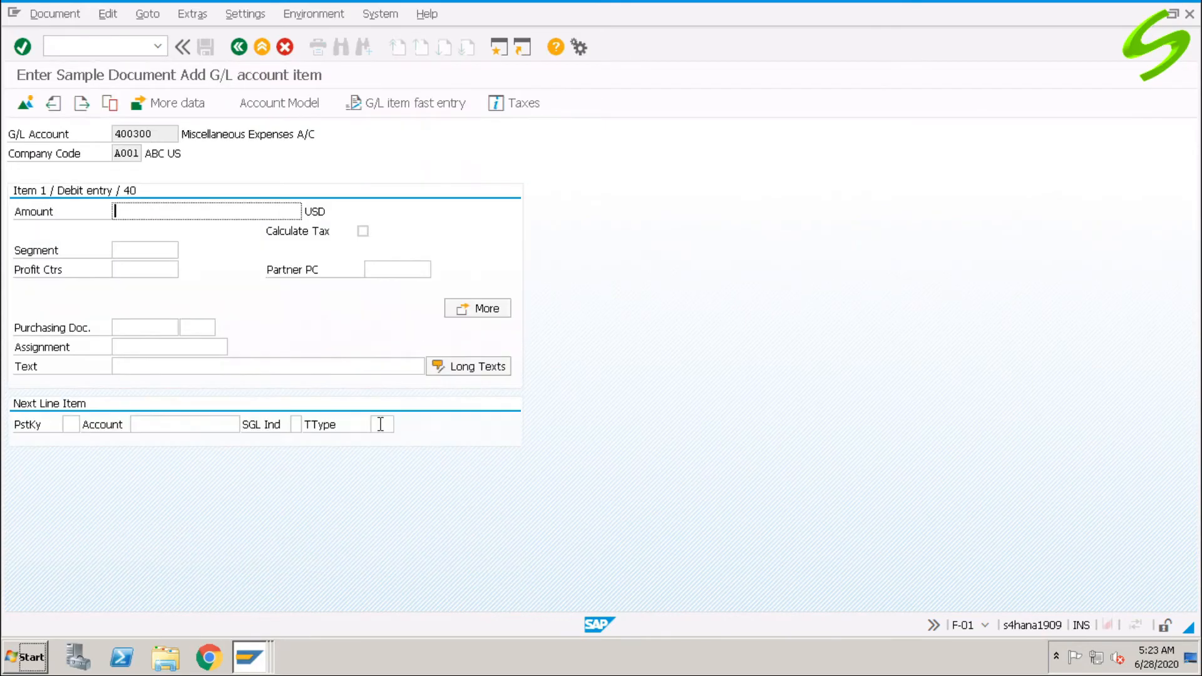
Give the 400300 debit line amount 3000 and item text 'test sample document'.
type("3000")
left_click(180, 367)
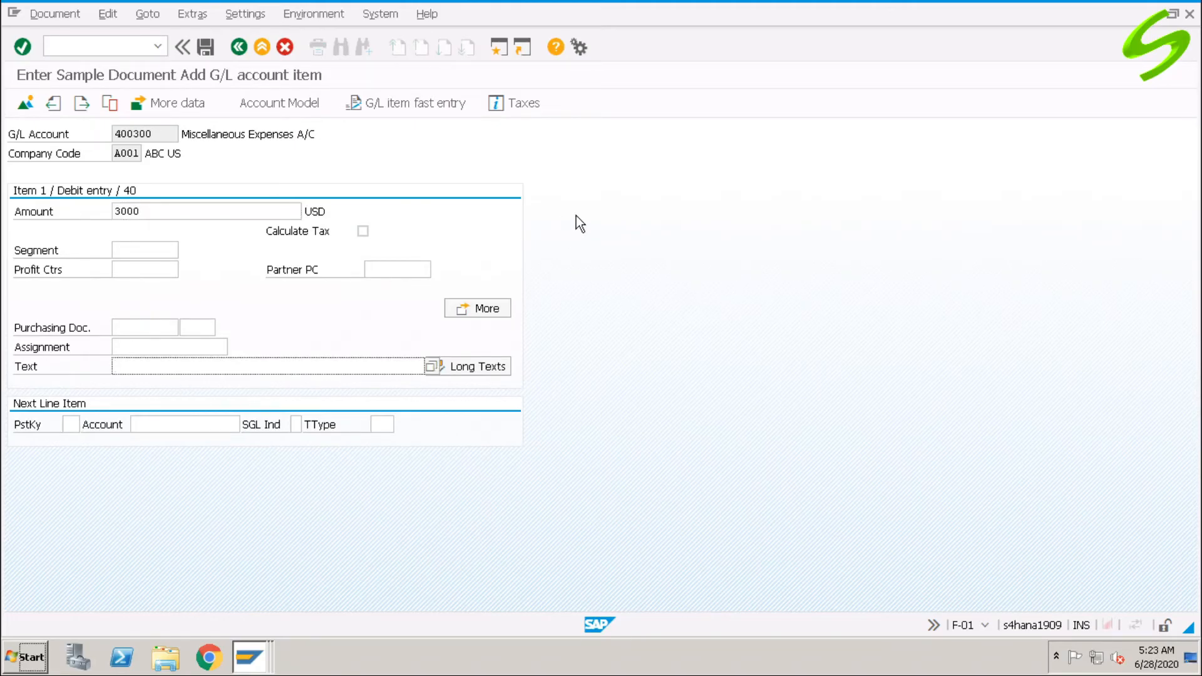
type("test sample document")
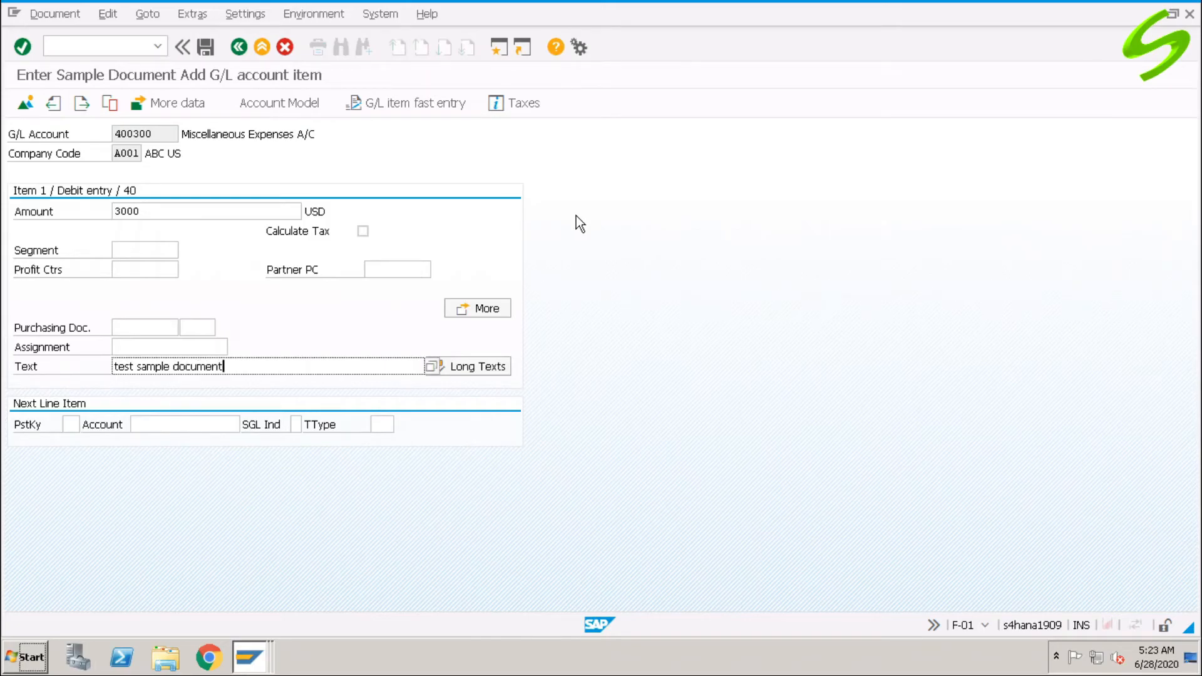
Add a posting key 50 credit on 200100 with amount * and text +, then view the overview.
left_click(71, 424)
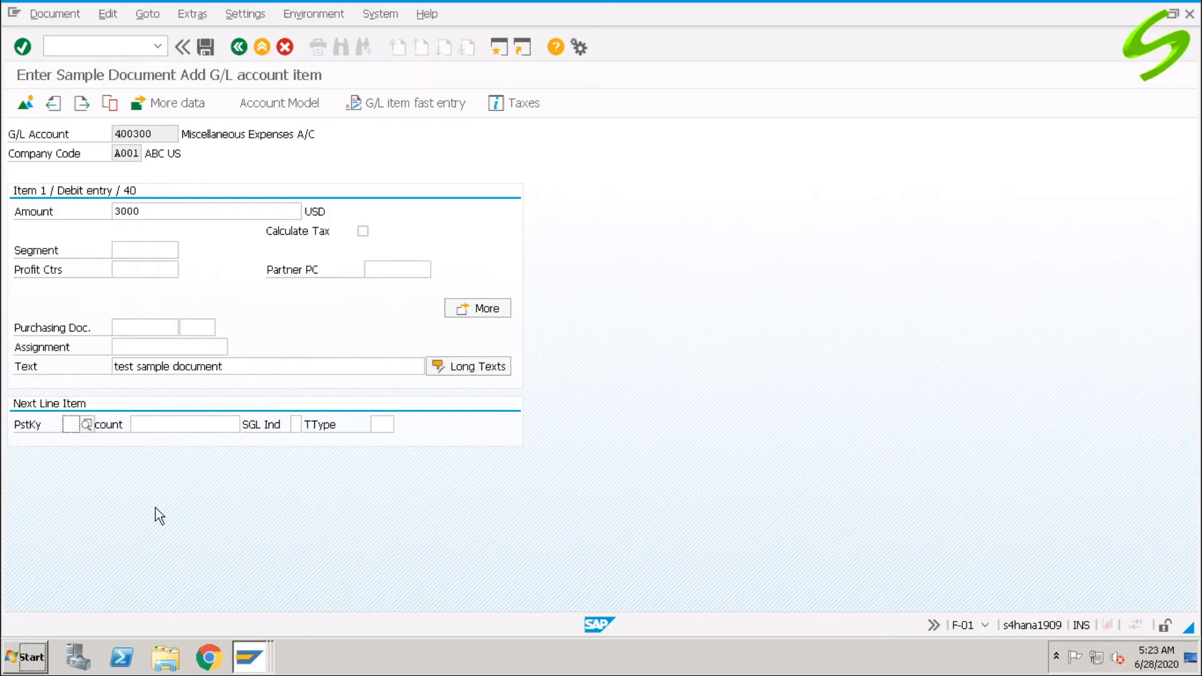
type("50")
key("Tab")
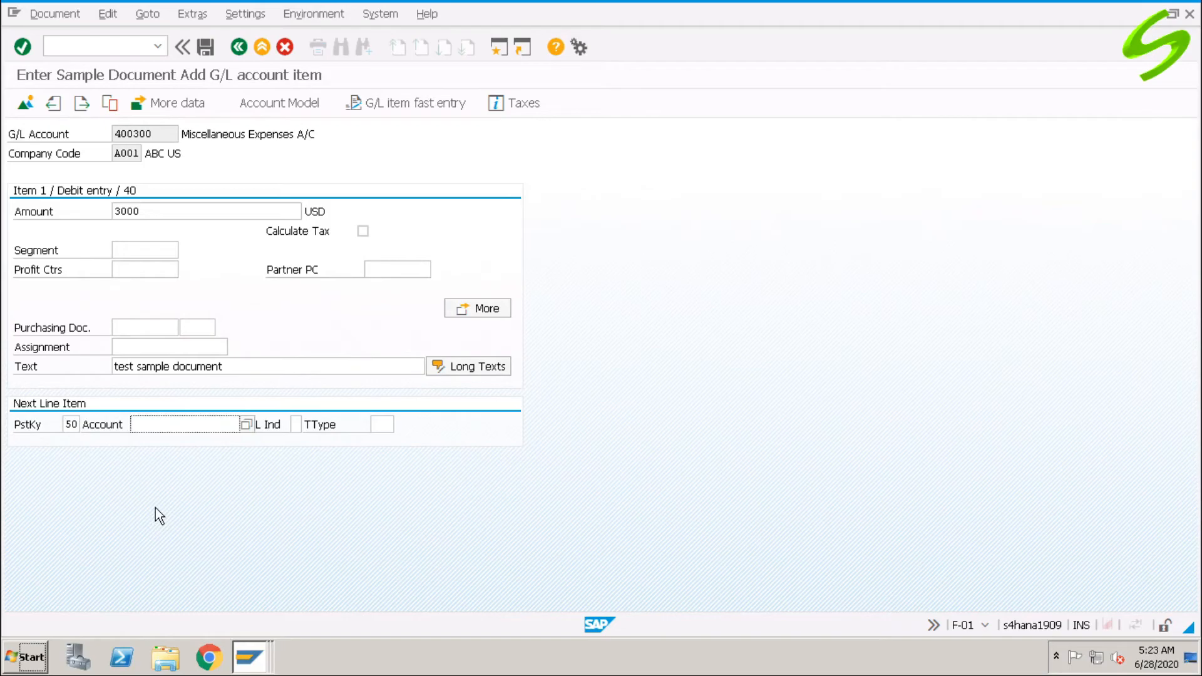
type("200100")
key("Return")
type("*")
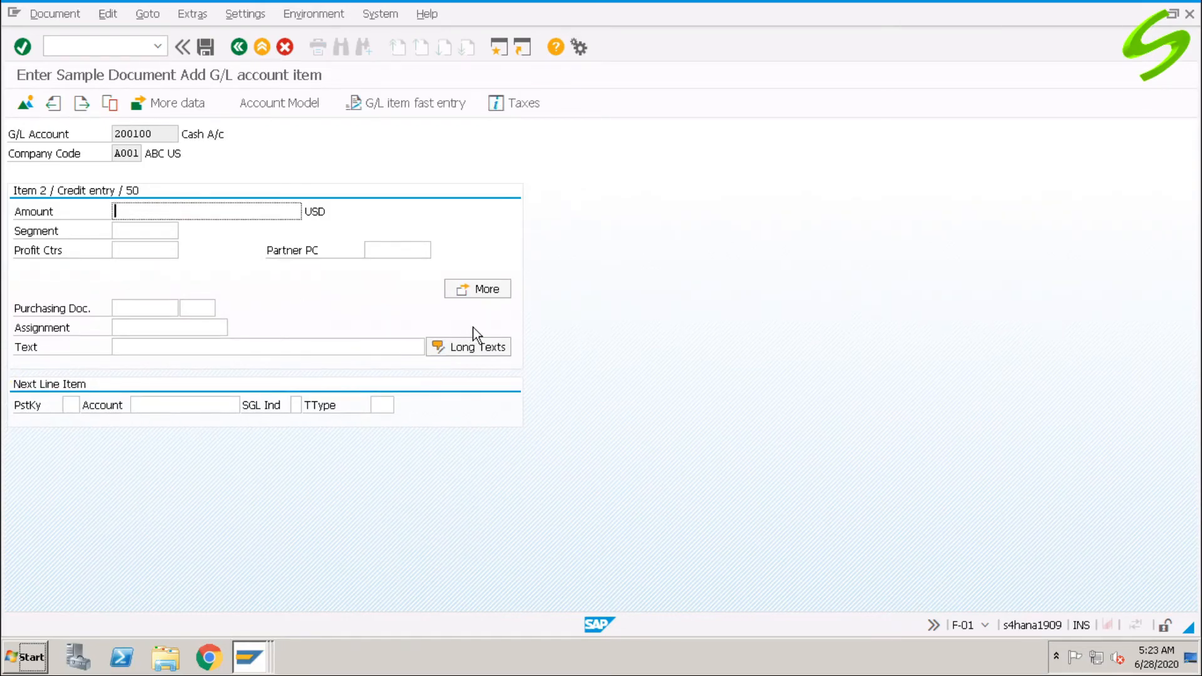
left_click(340, 346)
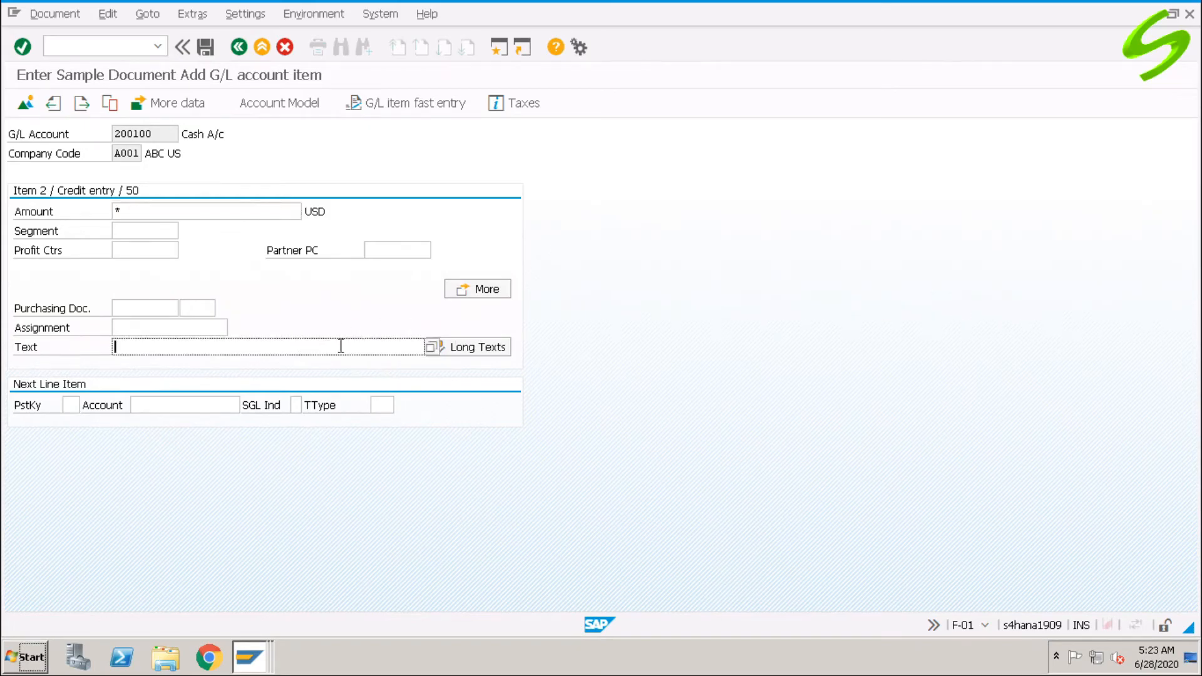
type("+")
left_click(25, 103)
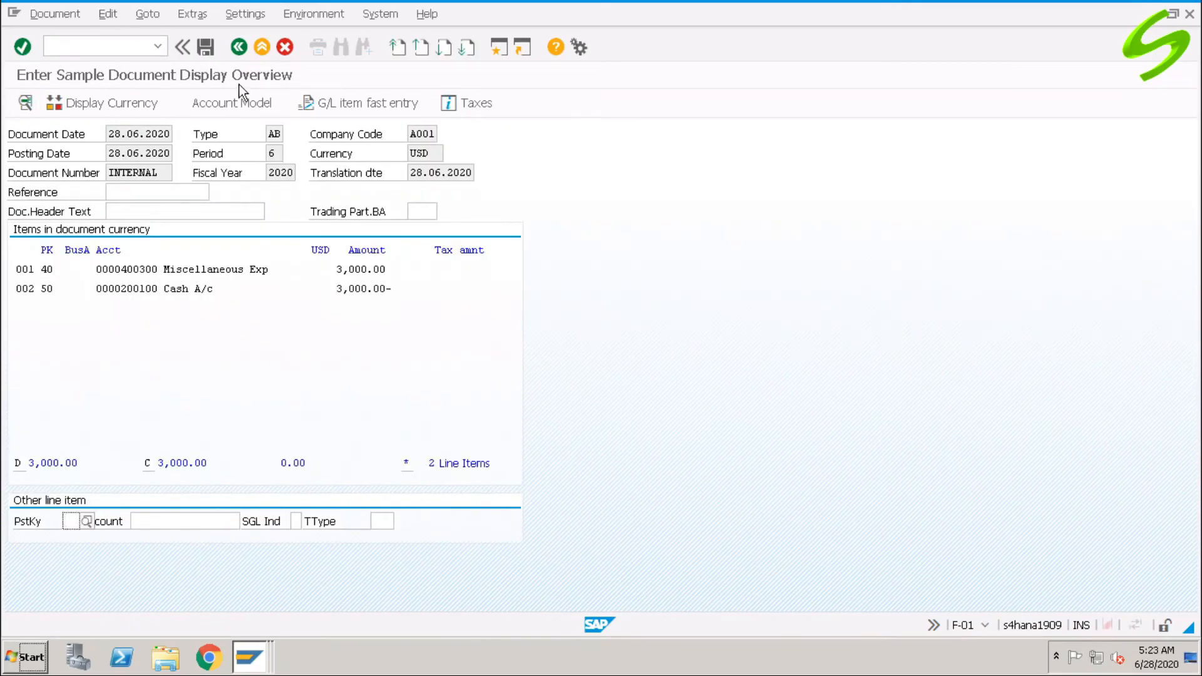
left_click(205, 48)
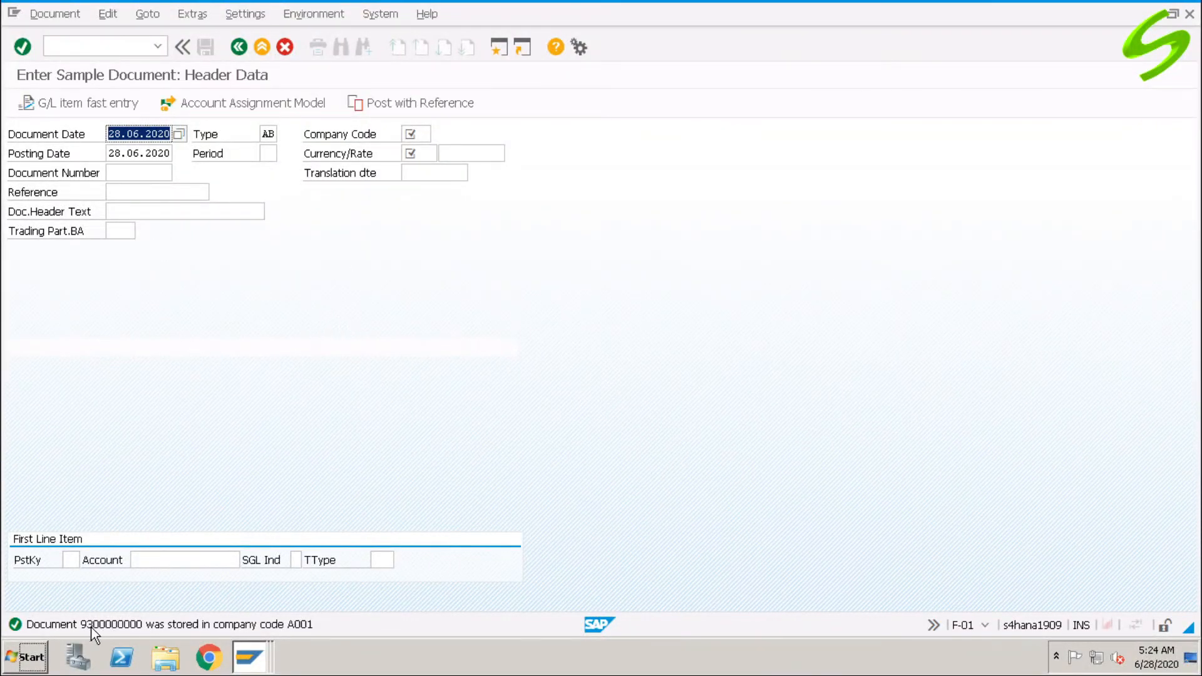
key("ctrl+slash")
type("/nf02")
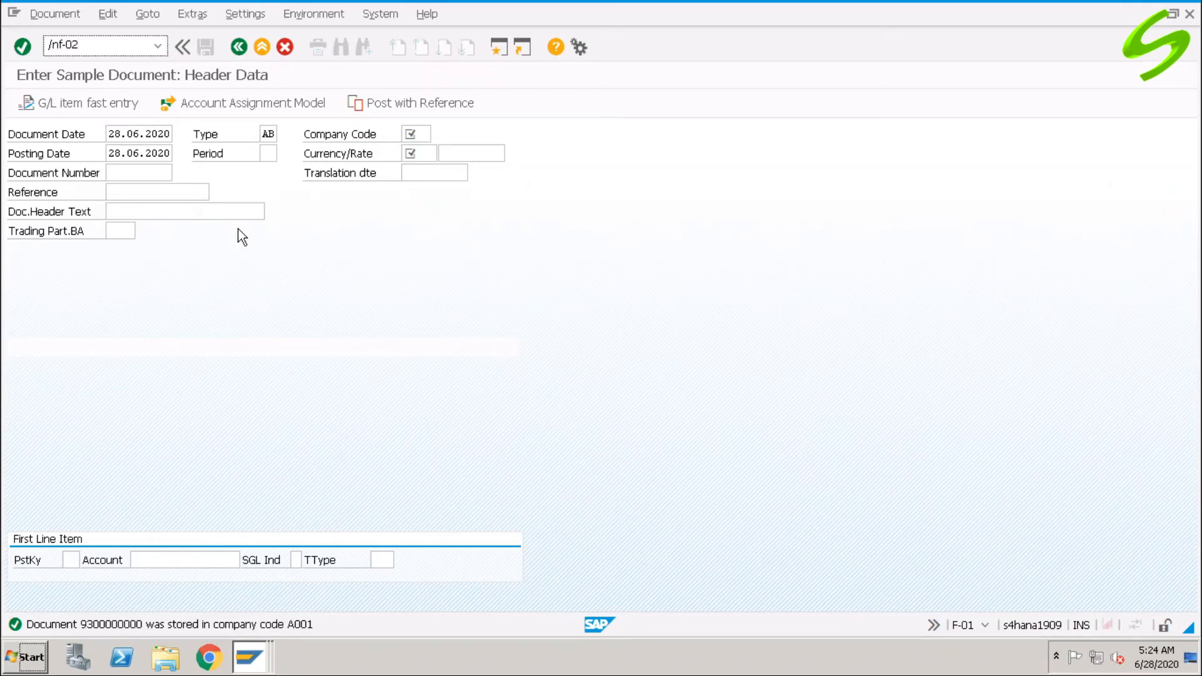
key("Return")
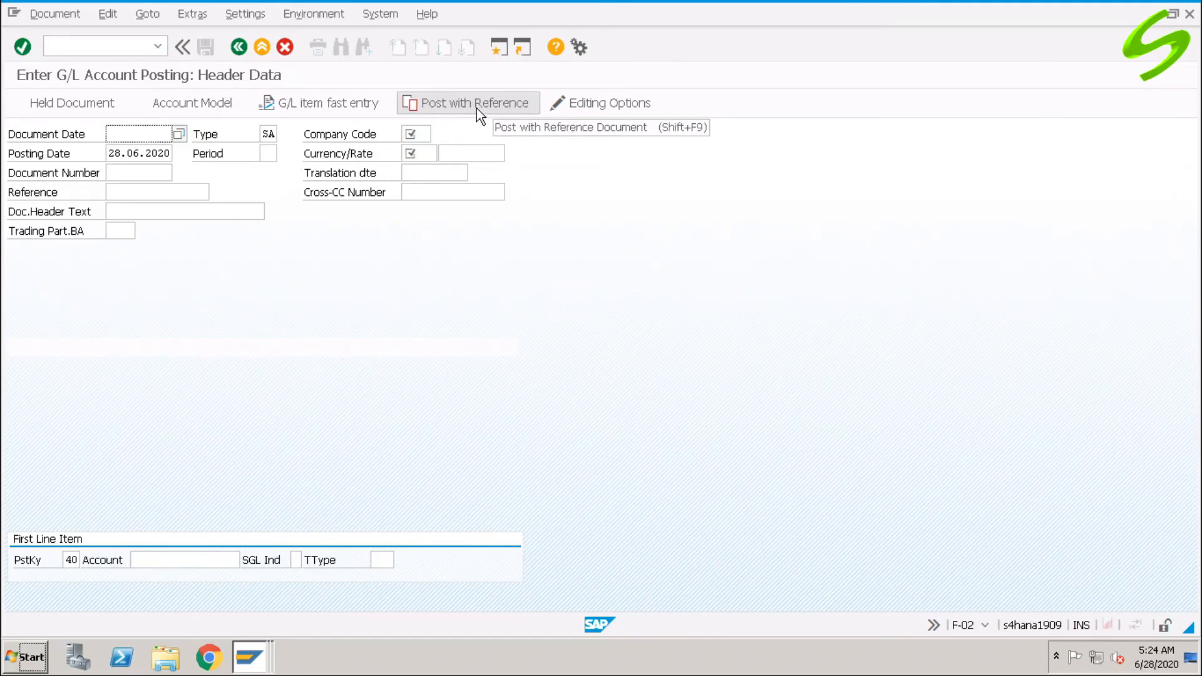
left_click(454, 103)
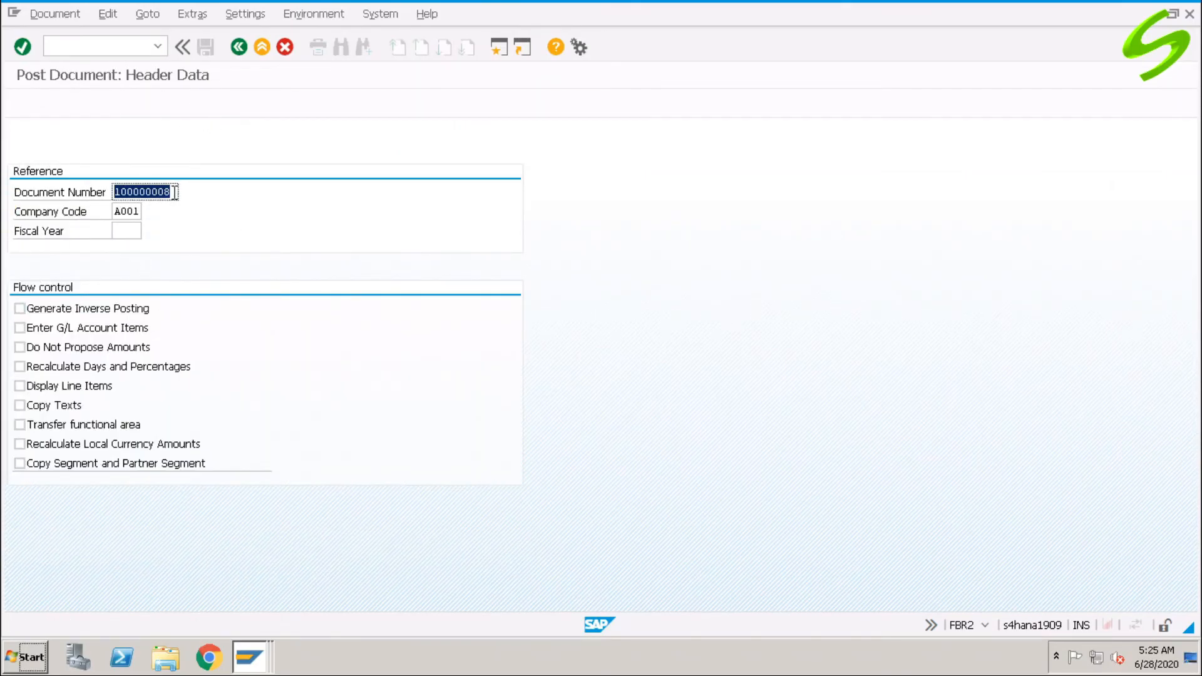
type("9")
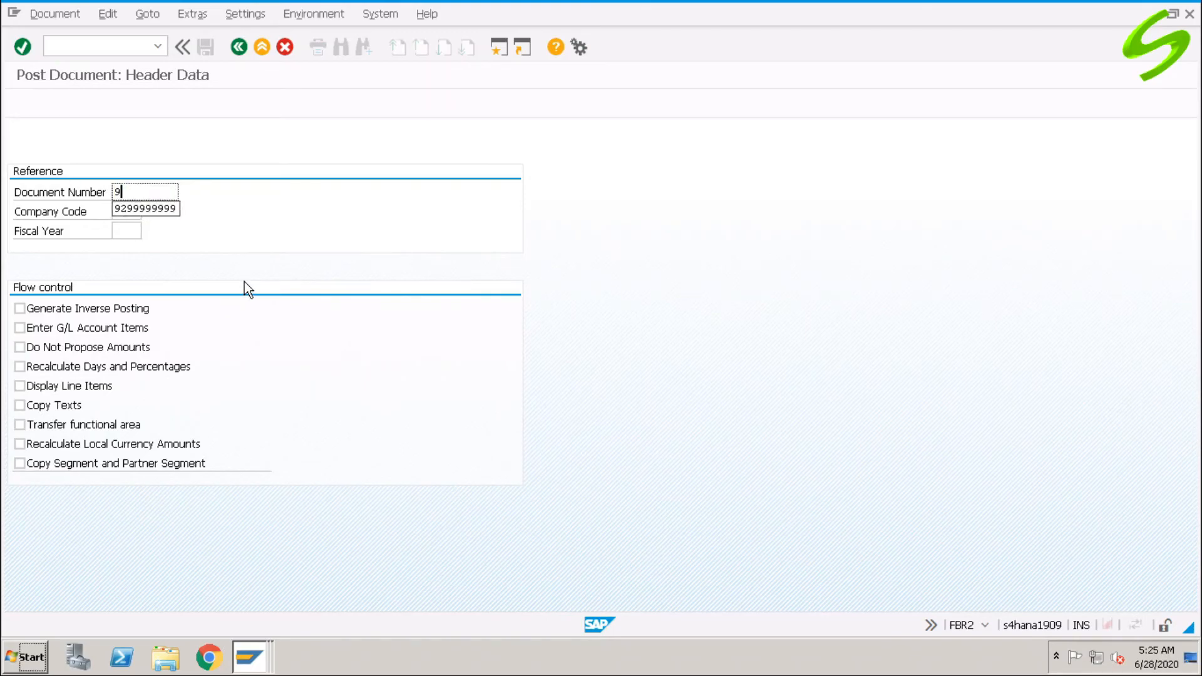
type("300000000")
left_click(122, 231)
type("2020")
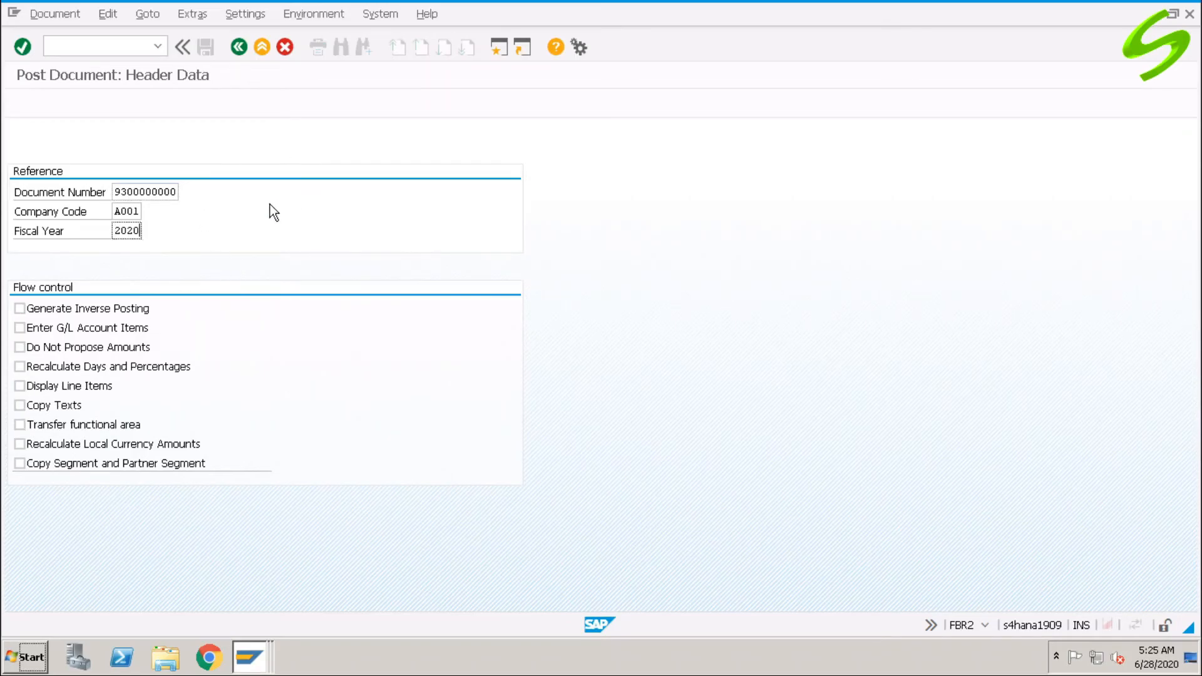
key("Return")
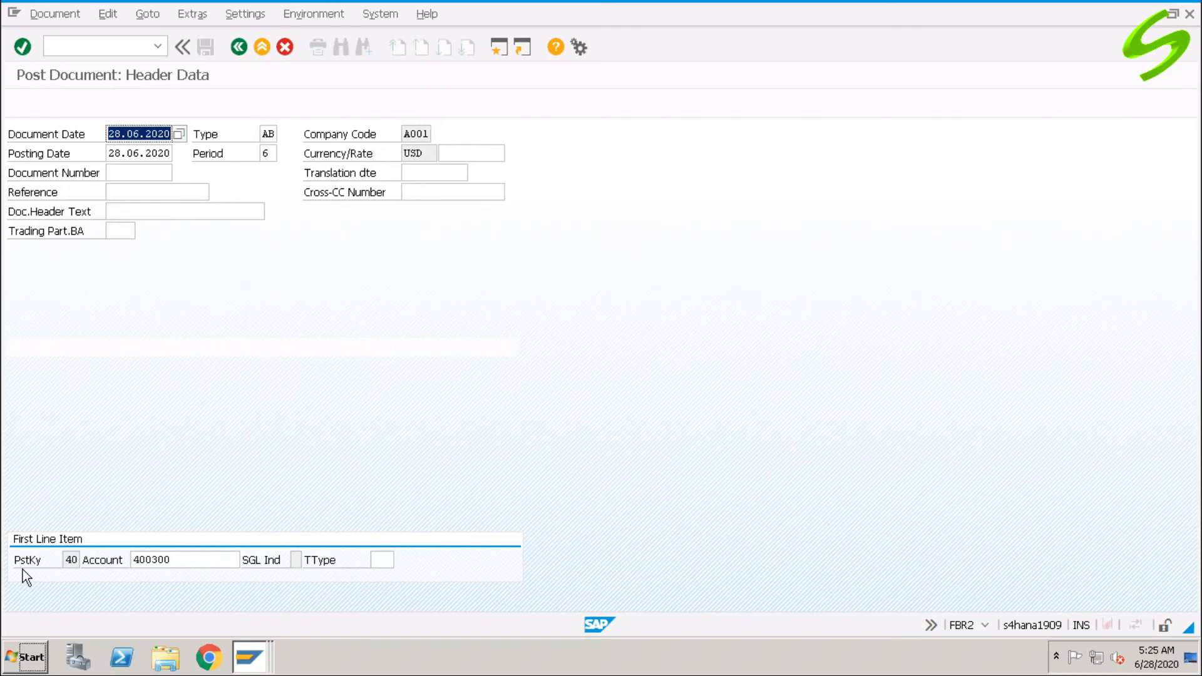
key("Return")
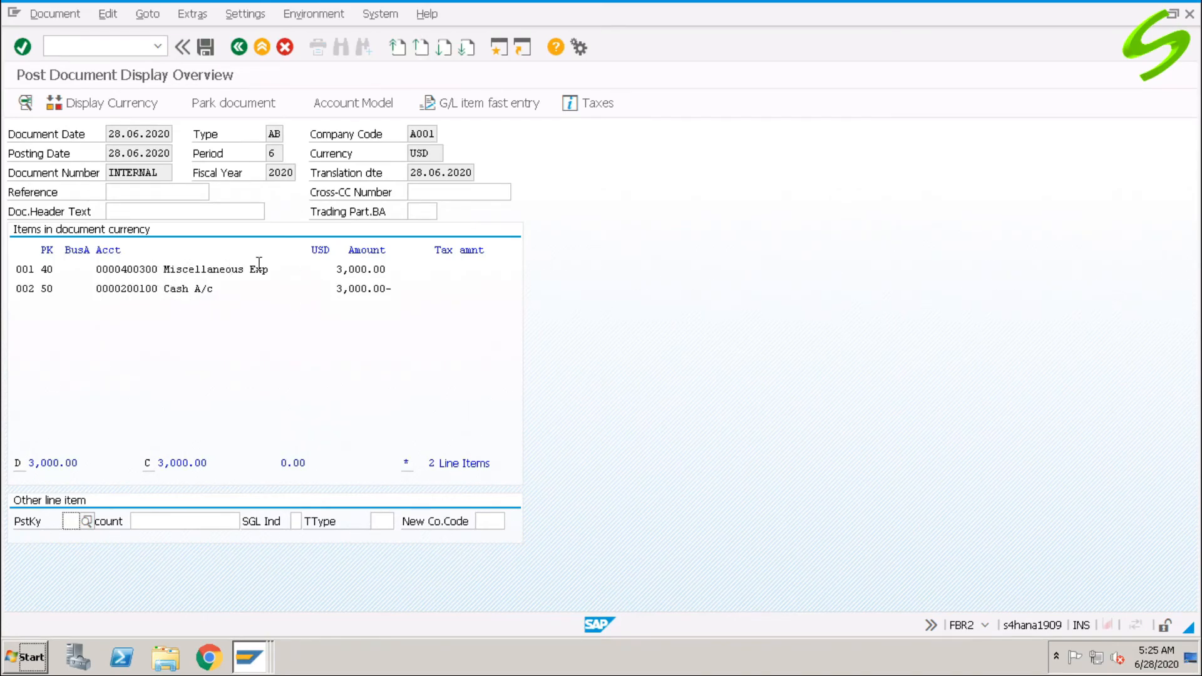
Review line item 001 and its text, then post the document and acknowledge the confirmation.
double_click(177, 270)
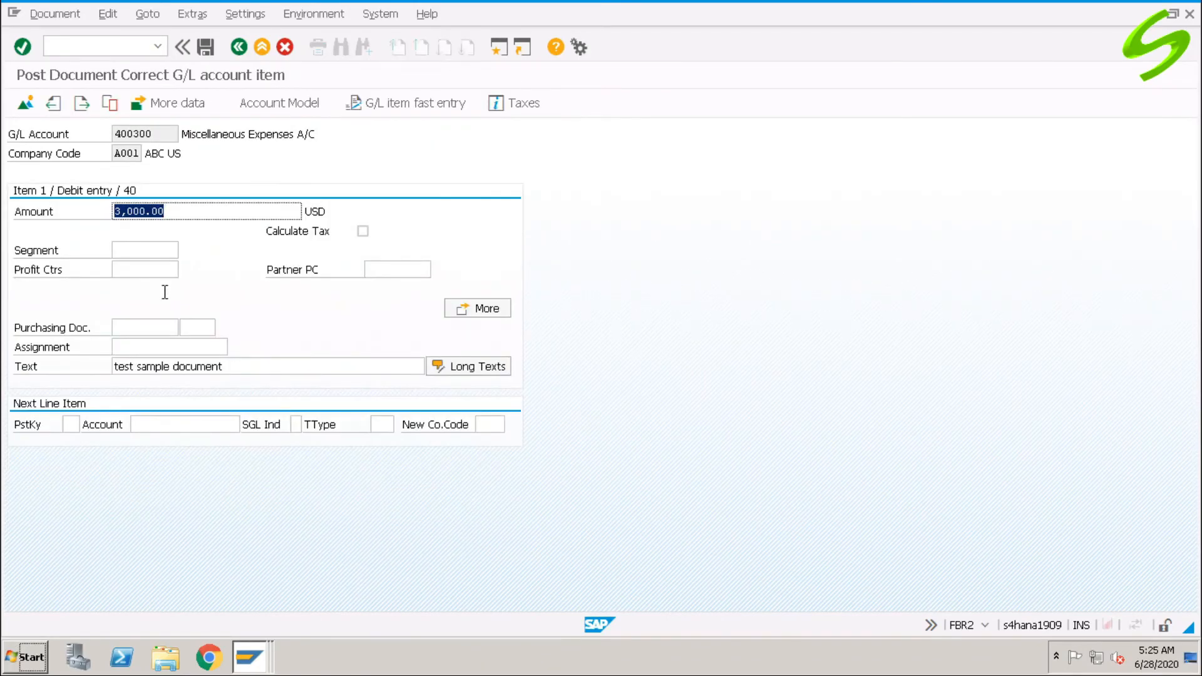
left_click(260, 367)
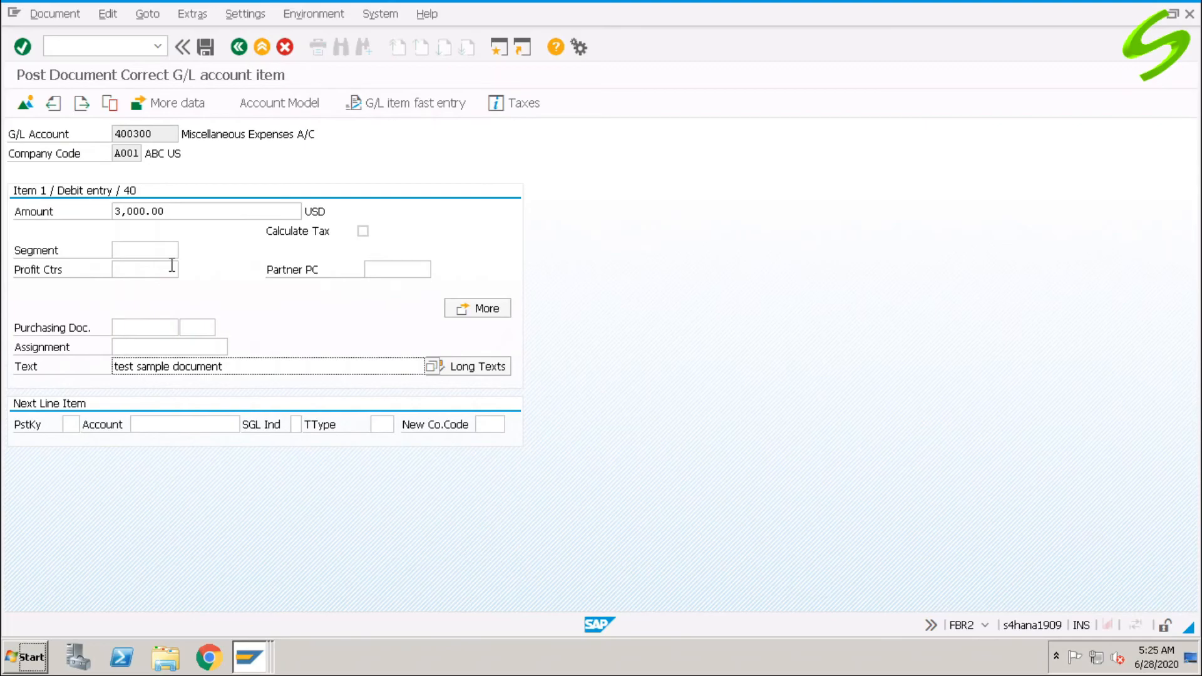
left_click(28, 107)
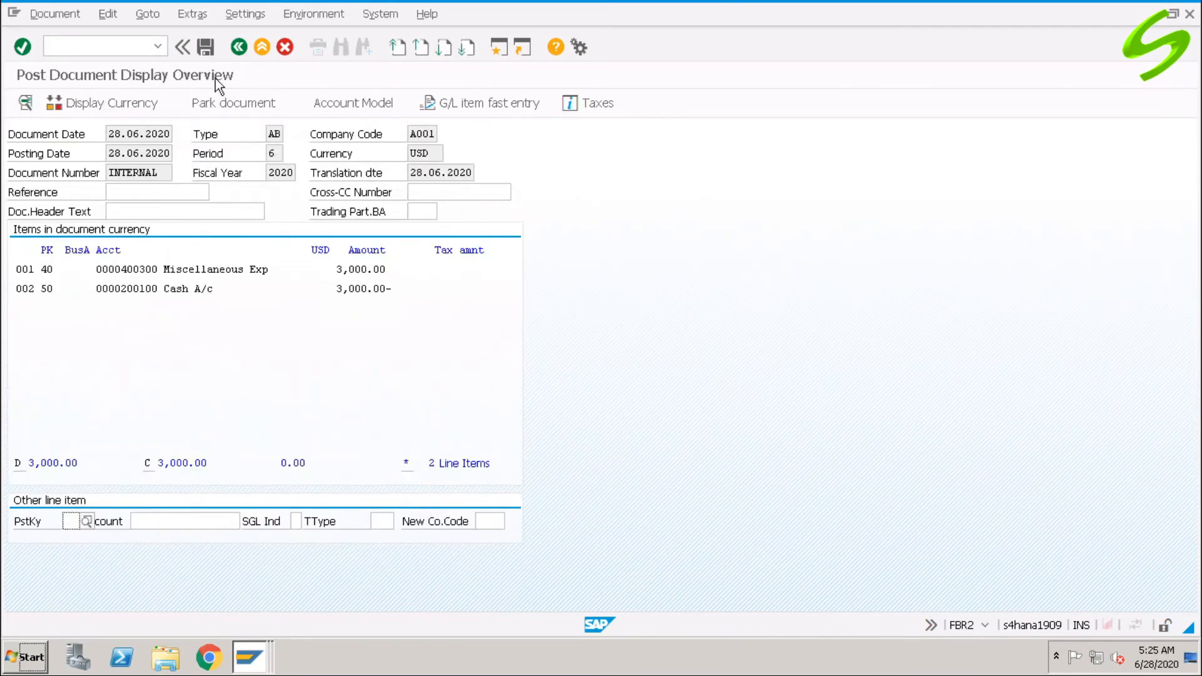
left_click(205, 48)
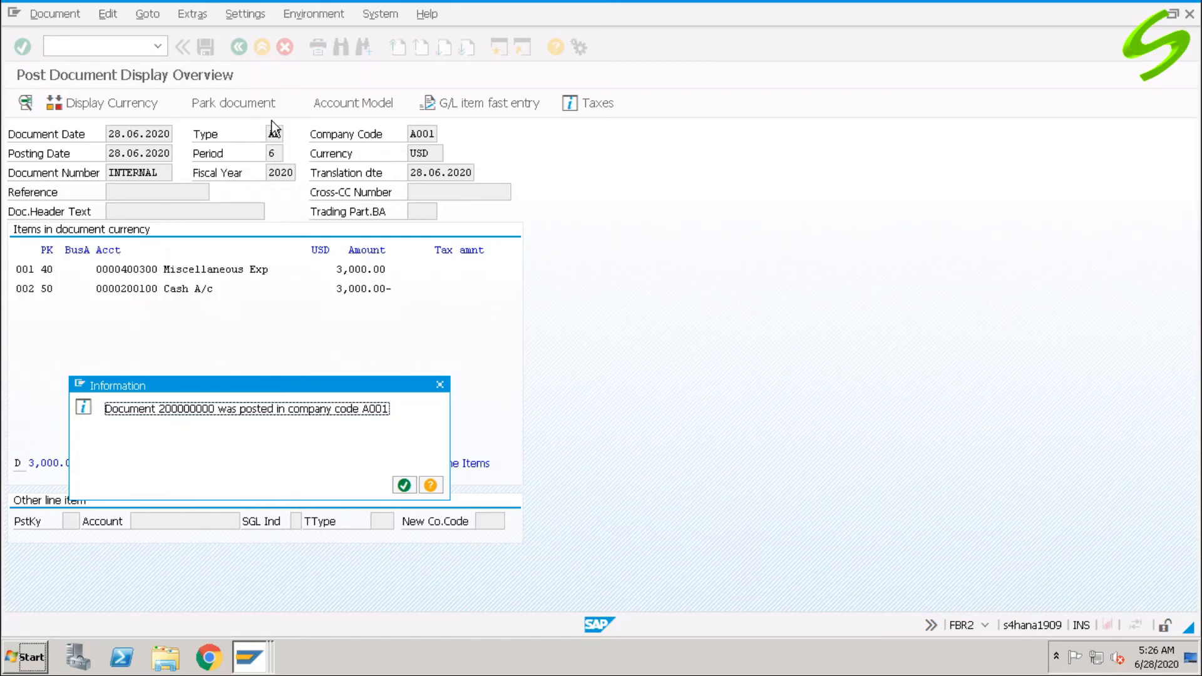
left_click(404, 486)
Return to the main menu with /n, then launch FB50 and bring up the company code suggestions.
left_click(132, 48)
type("/n")
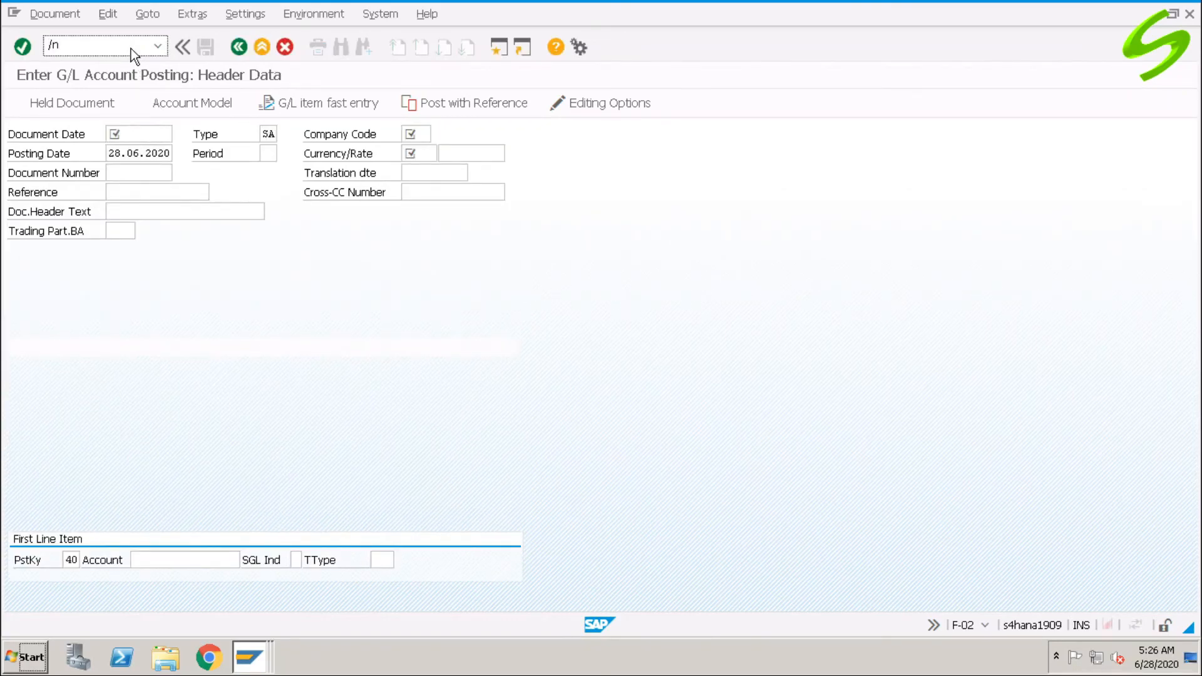
key("Return")
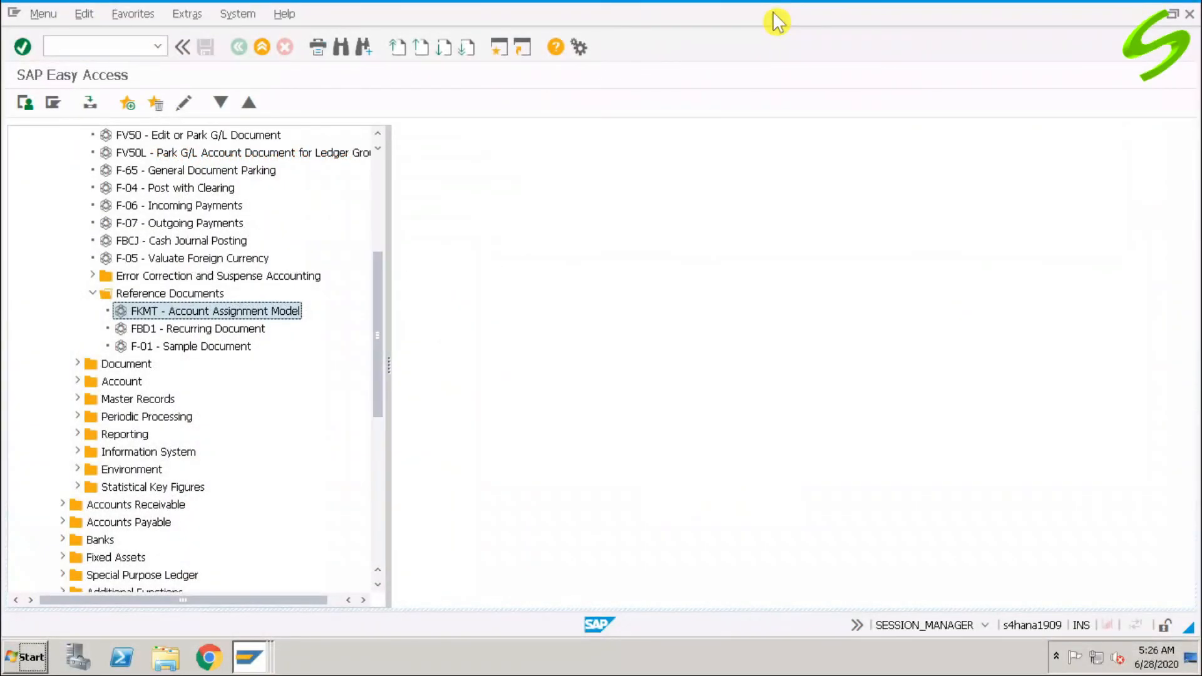
key("ctrl+slash")
type("/")
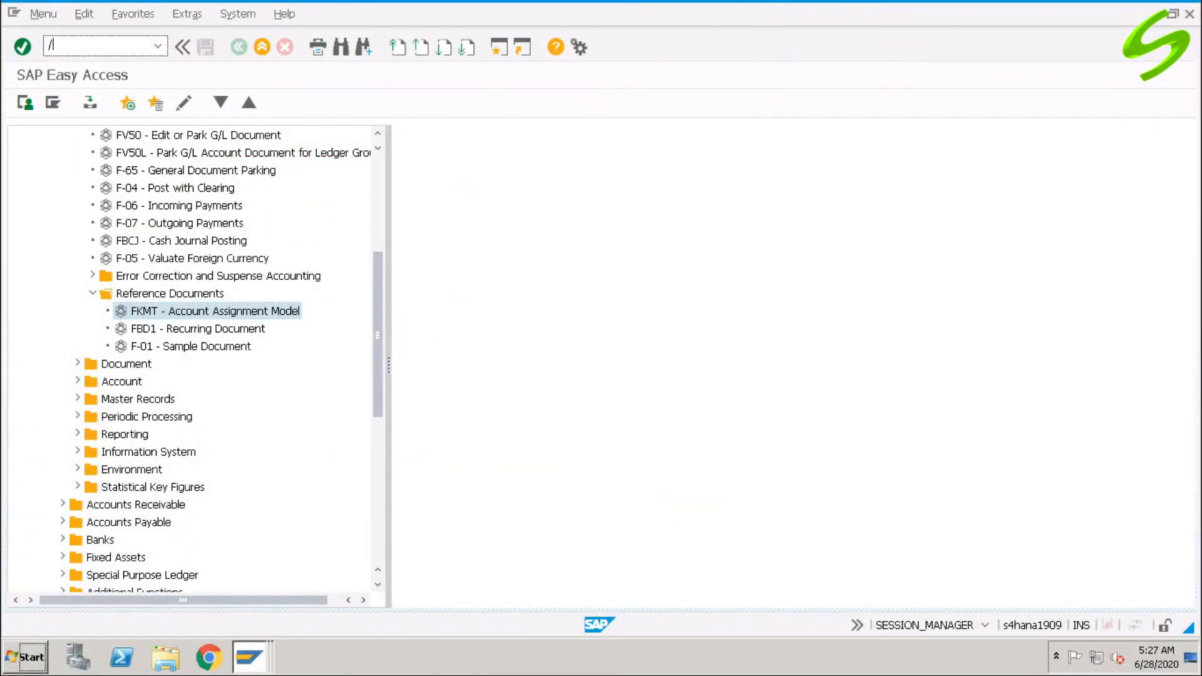
type("nfb50")
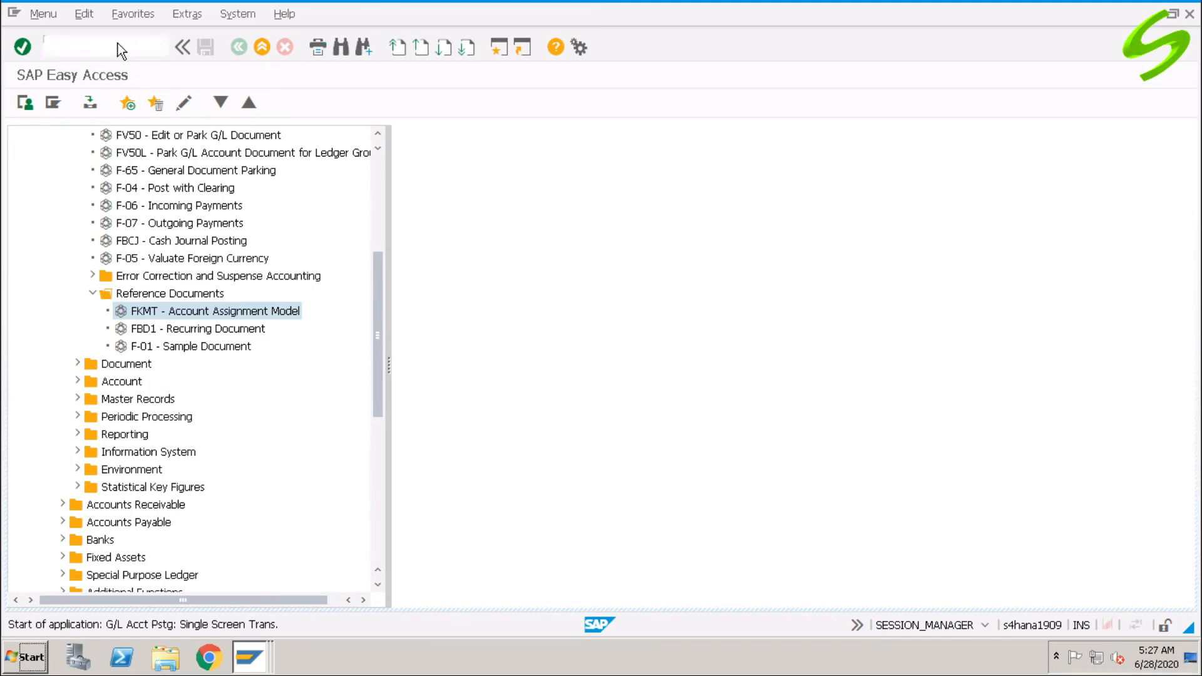
key("Return")
left_click(189, 329)
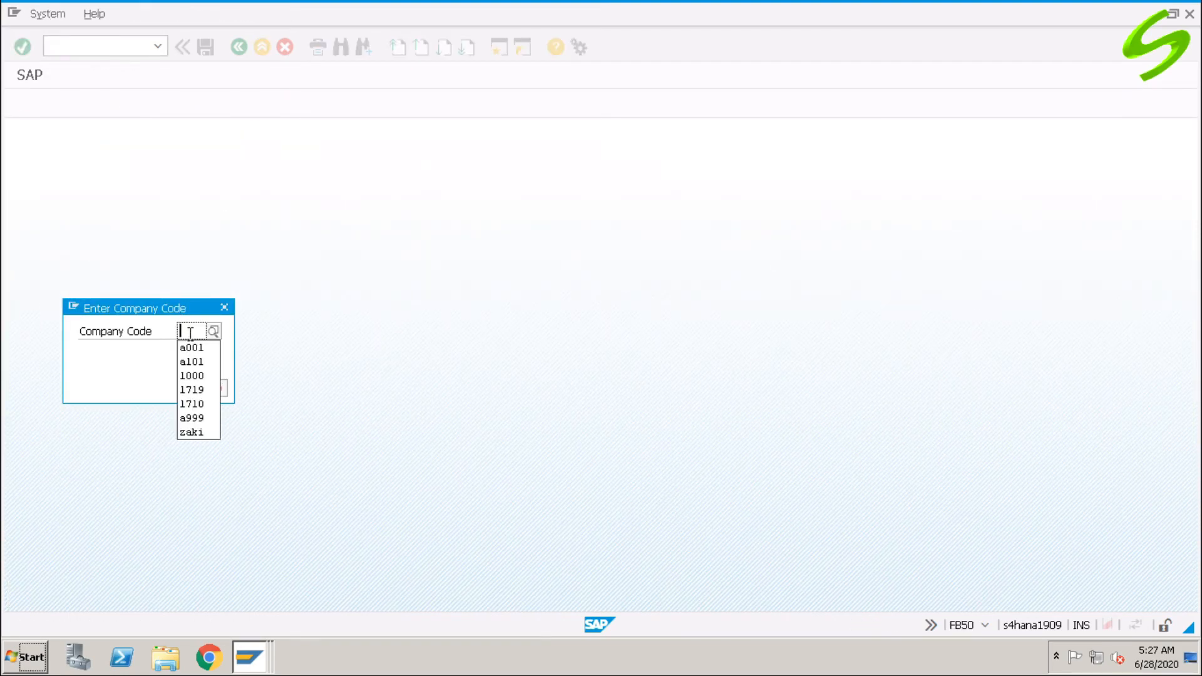
Choose company code A001 and toggle the template tree panel off and back on.
left_click(188, 344)
left_click(190, 390)
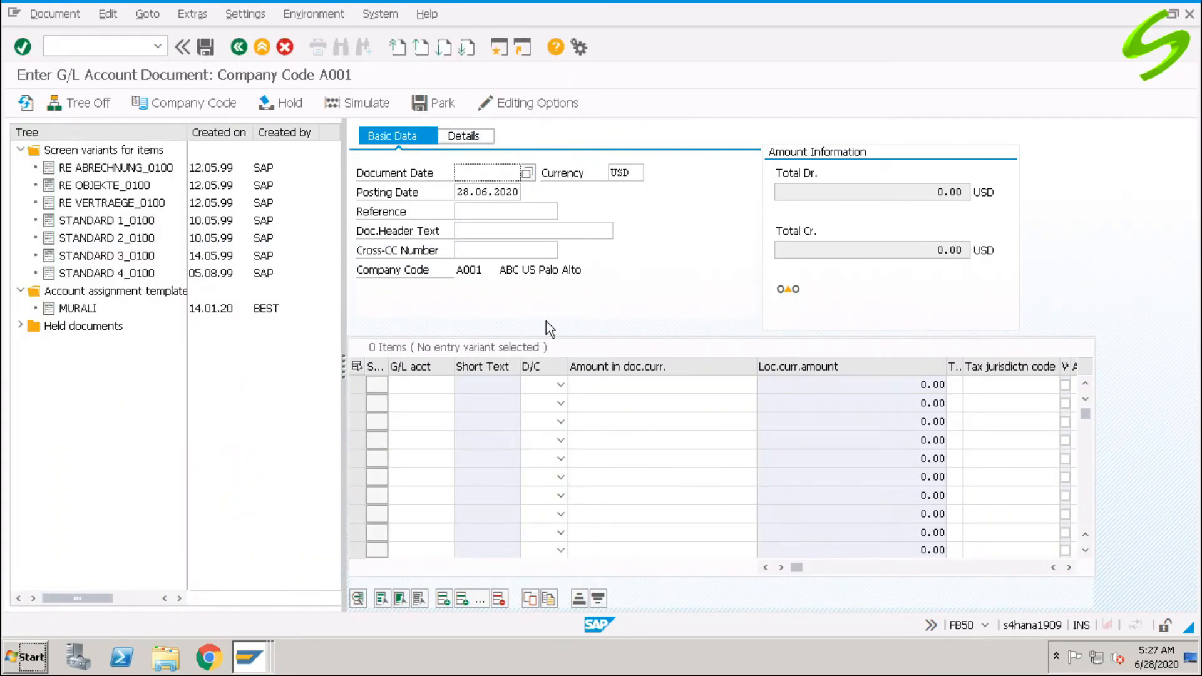
left_click(20, 150)
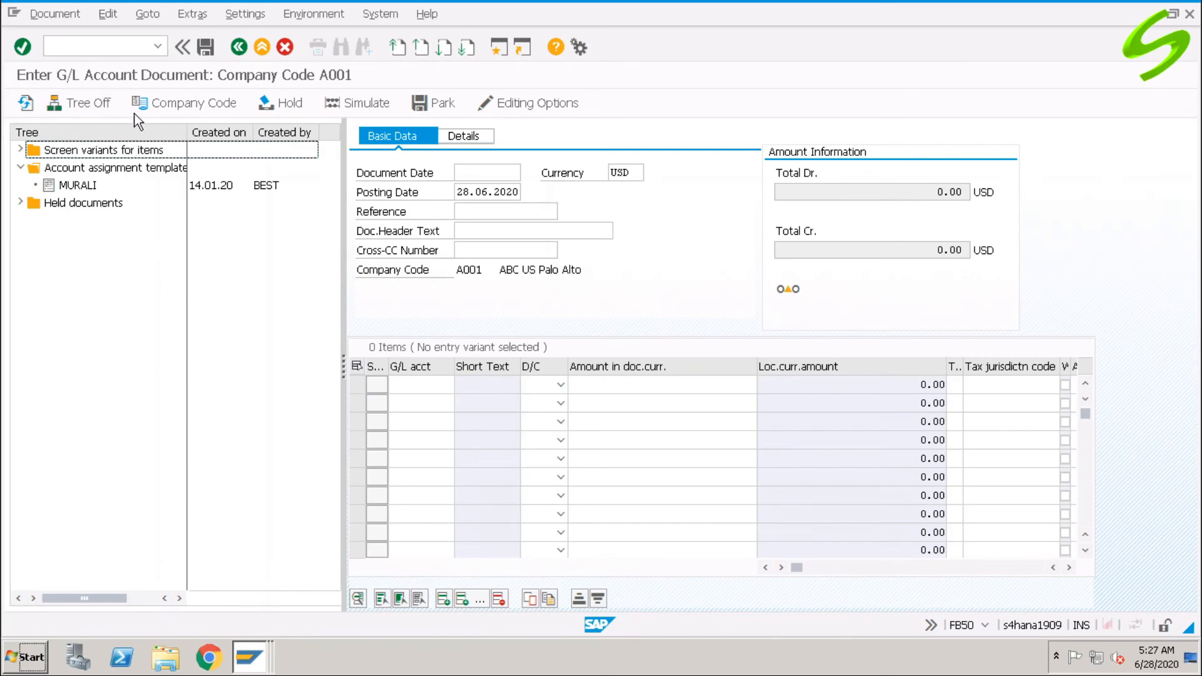
left_click(88, 110)
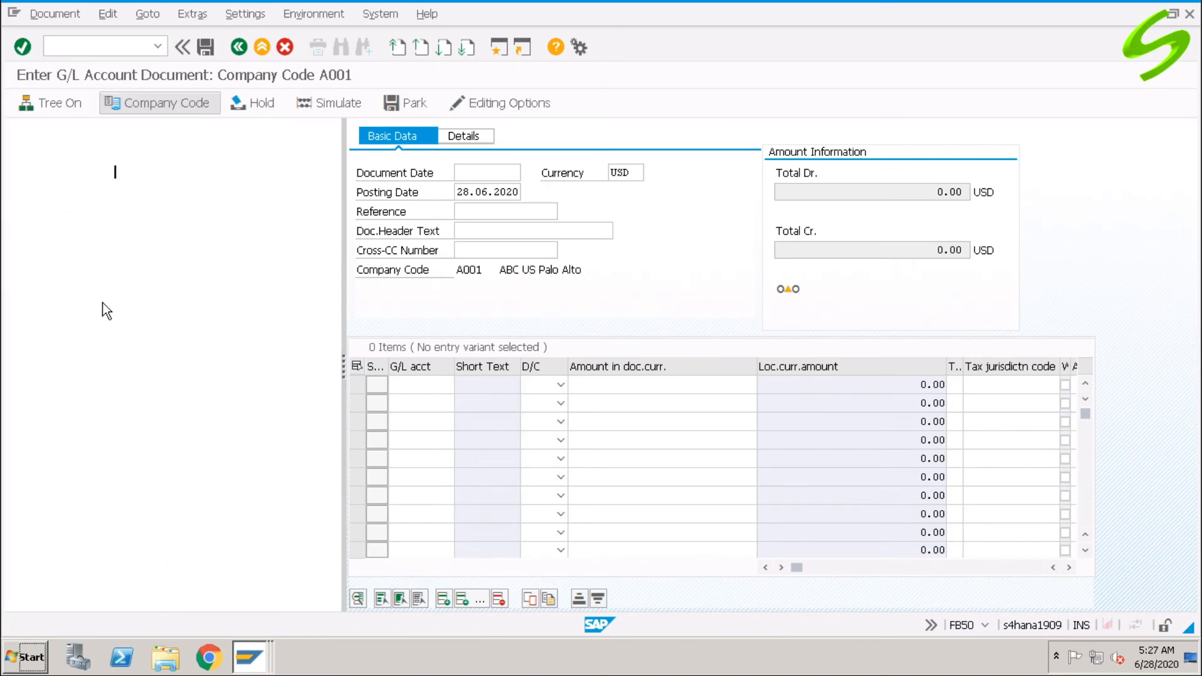
left_click(54, 101)
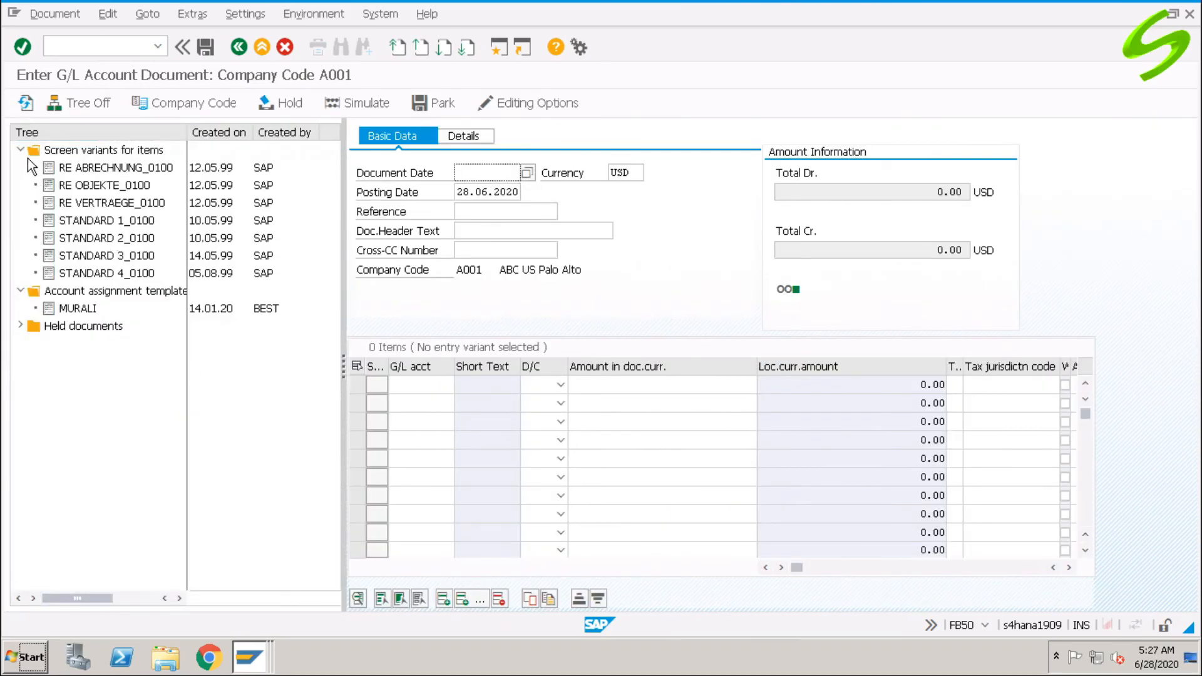
Expand and collapse the screen variant, template and held document folders, then select the first G/L account cell.
left_click(23, 149)
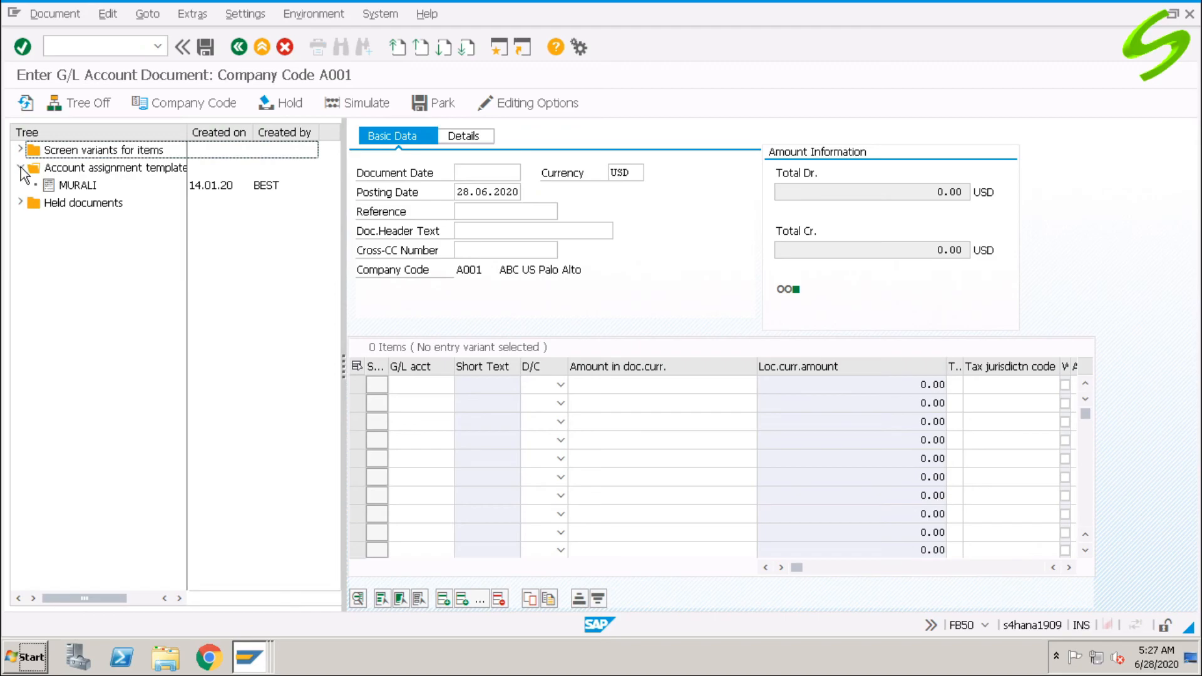
left_click(20, 168)
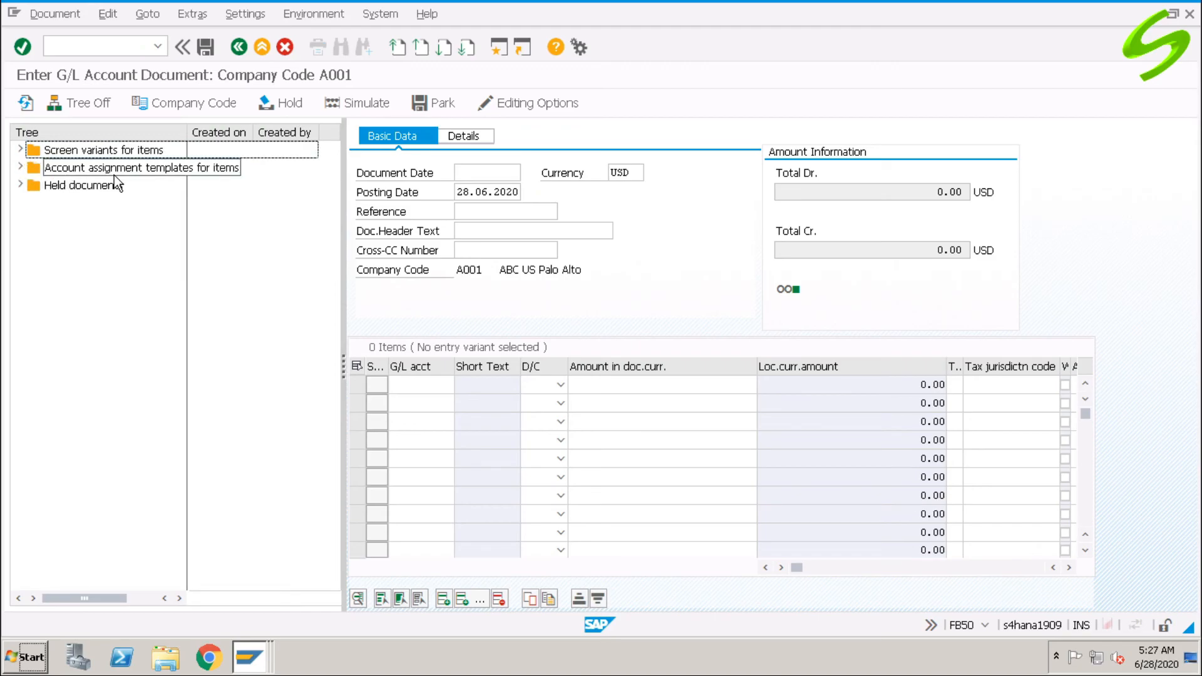
left_click(23, 185)
left_click(22, 185)
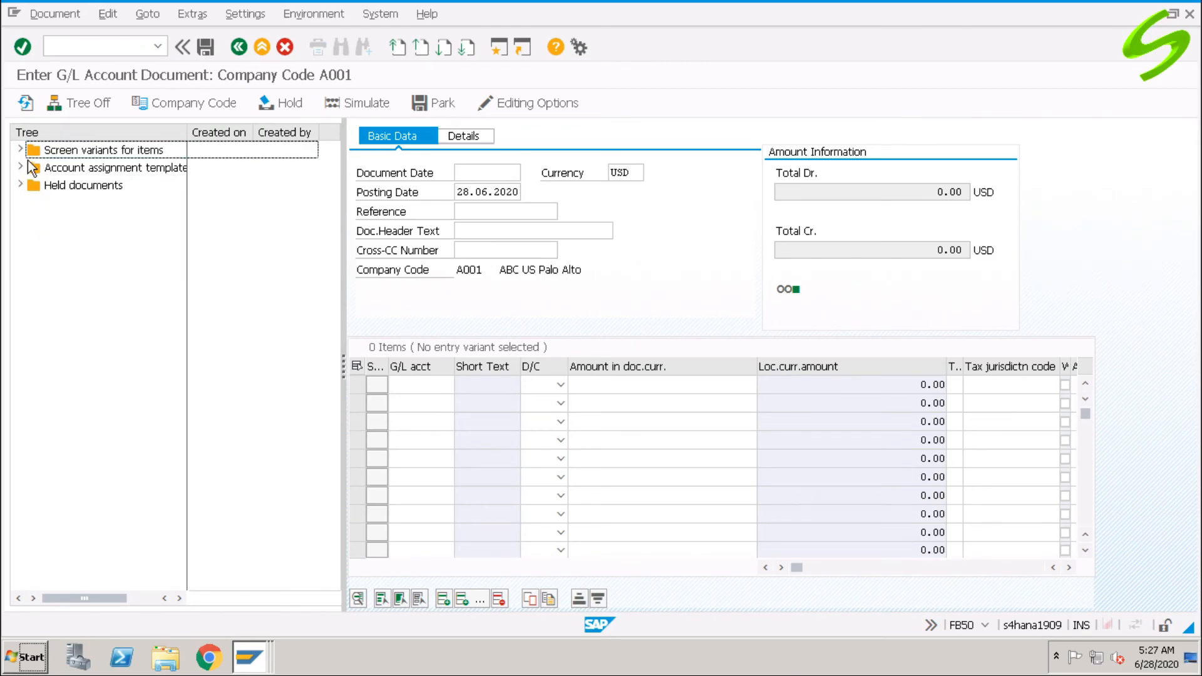
left_click(21, 168)
left_click(21, 168)
left_click(414, 385)
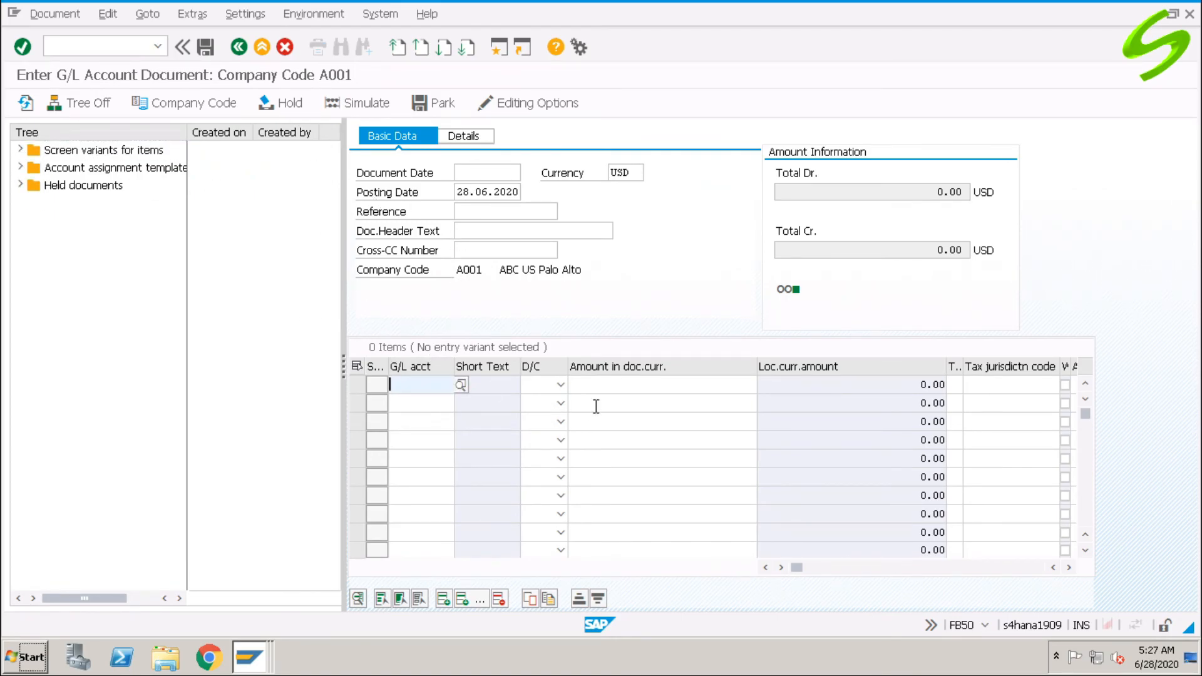
Enter line 1 as a 4000 debit to G/L account 400300.
type("400300")
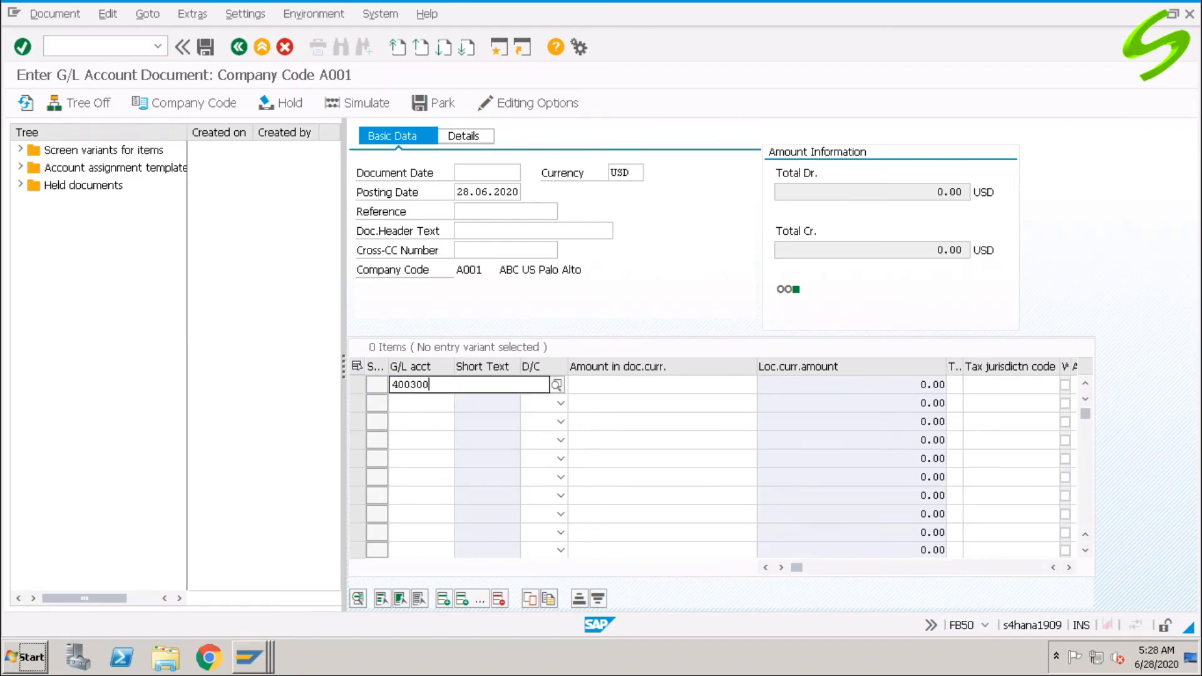
key("Tab")
key("s")
key("Tab")
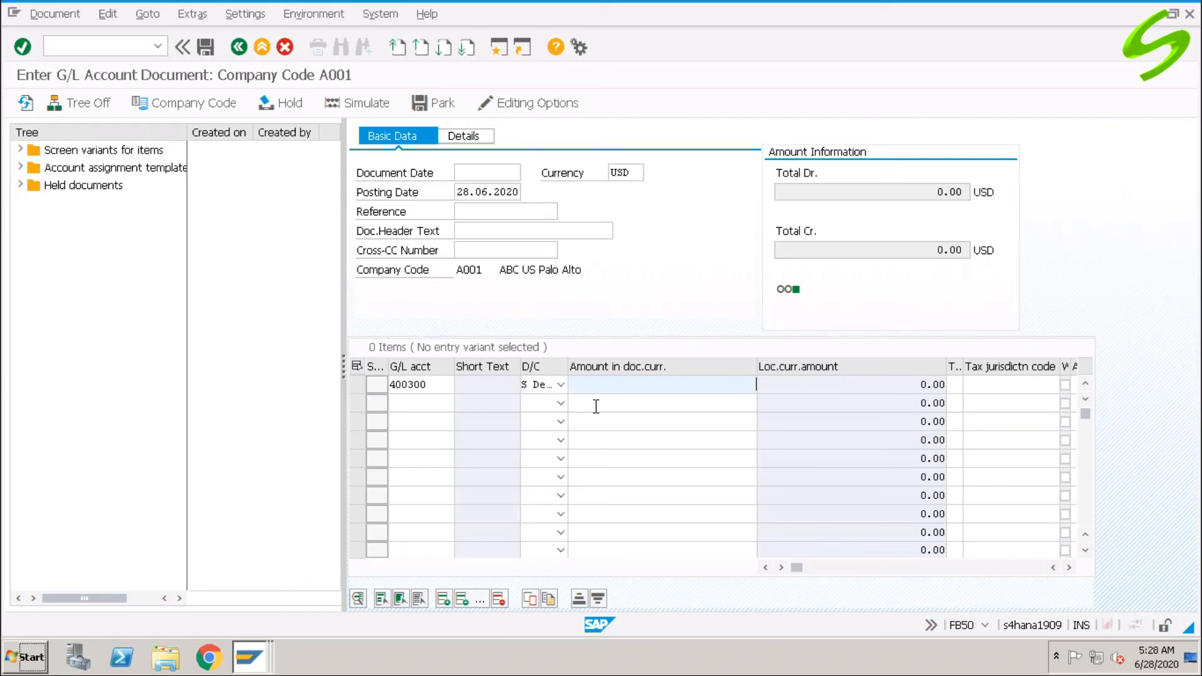
type("4000")
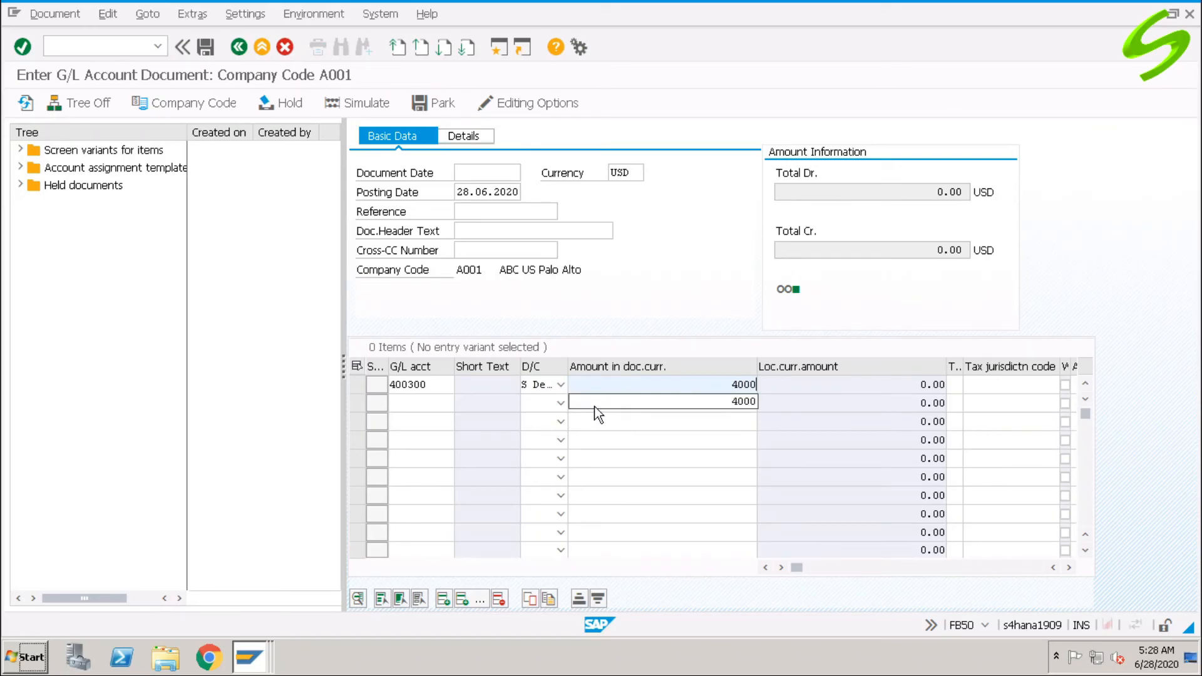
Enter line 2 as a 4000 credit to G/L account 200100.
left_click(438, 404)
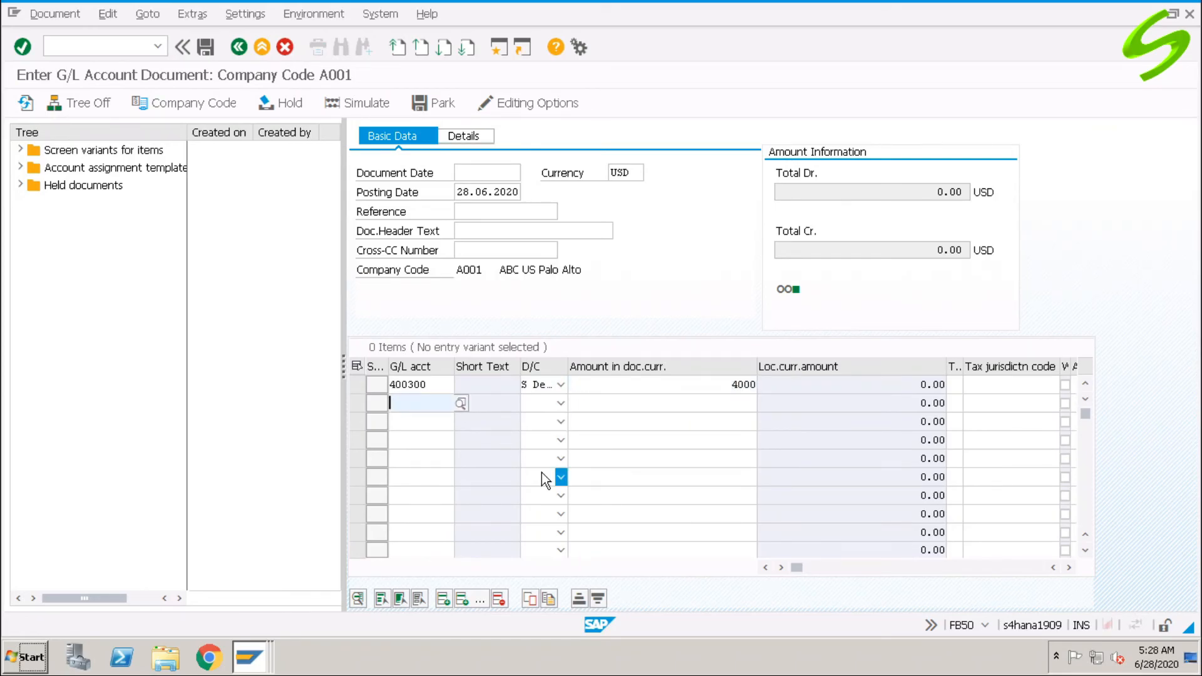
type("200100")
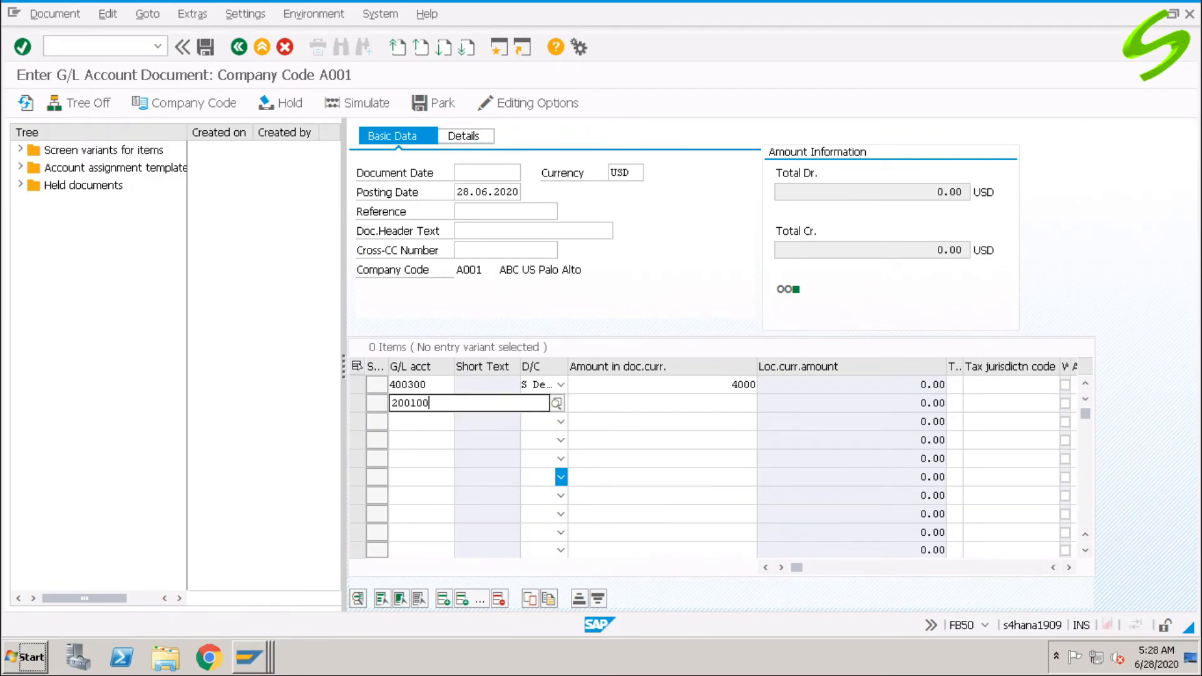
key("Tab")
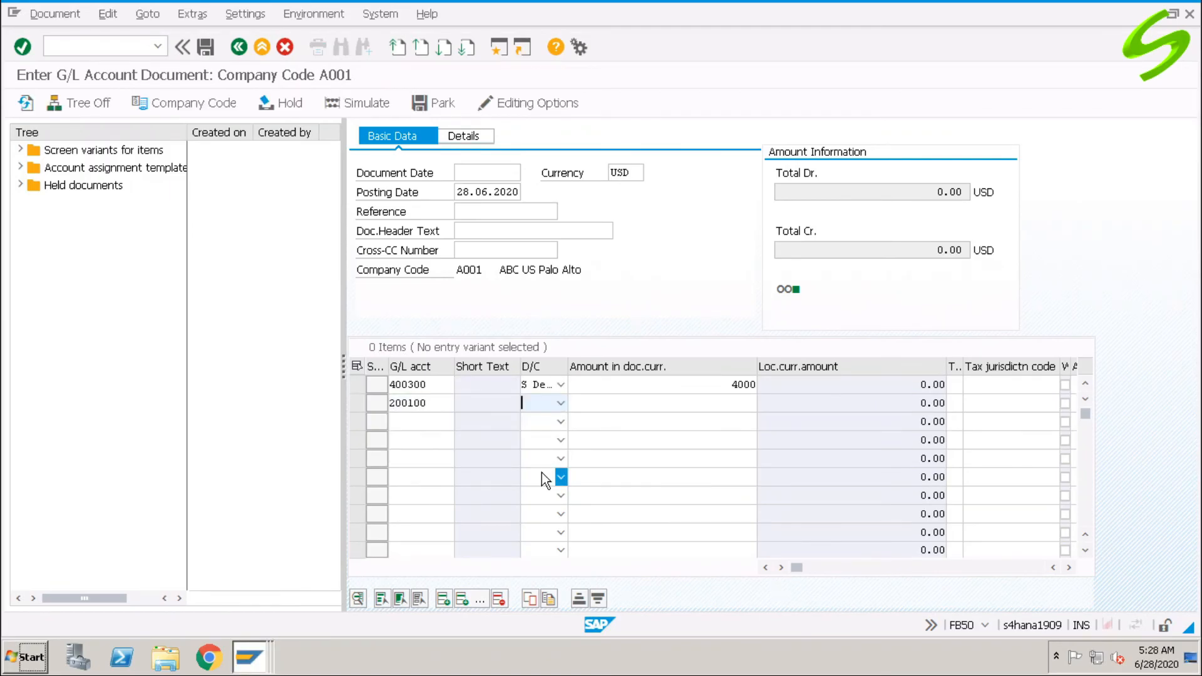
key("h")
key("Tab")
type("4000")
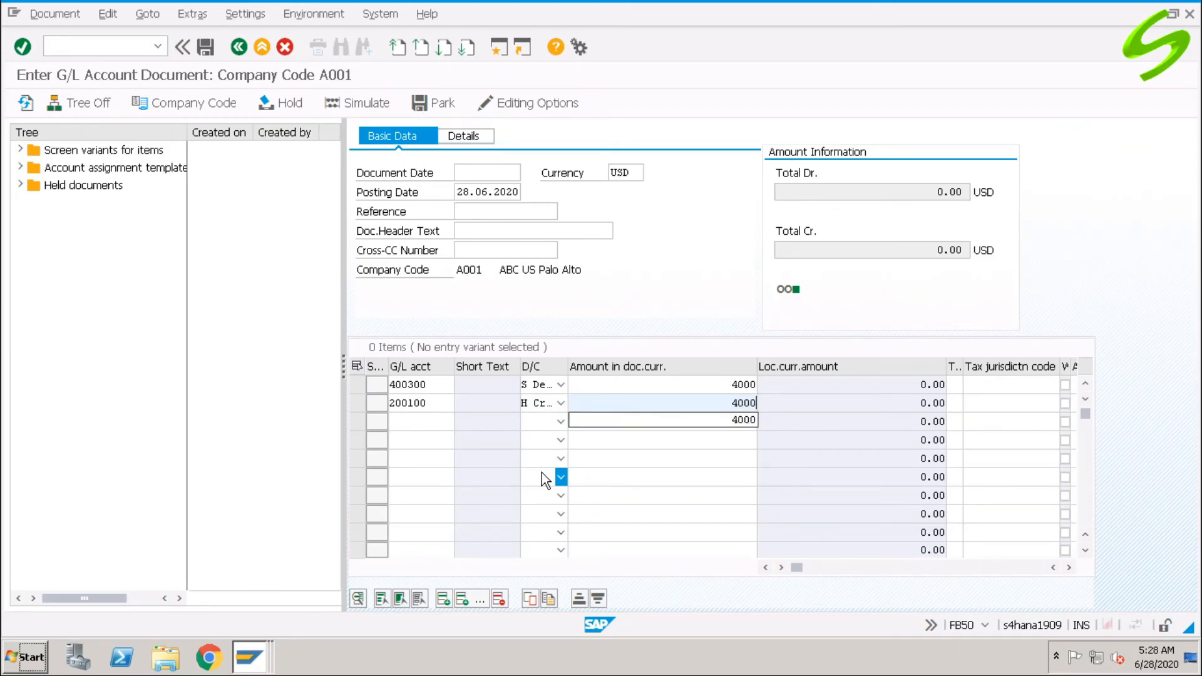
key("shift+Tab")
key("shift+Tab")
left_click(107, 14)
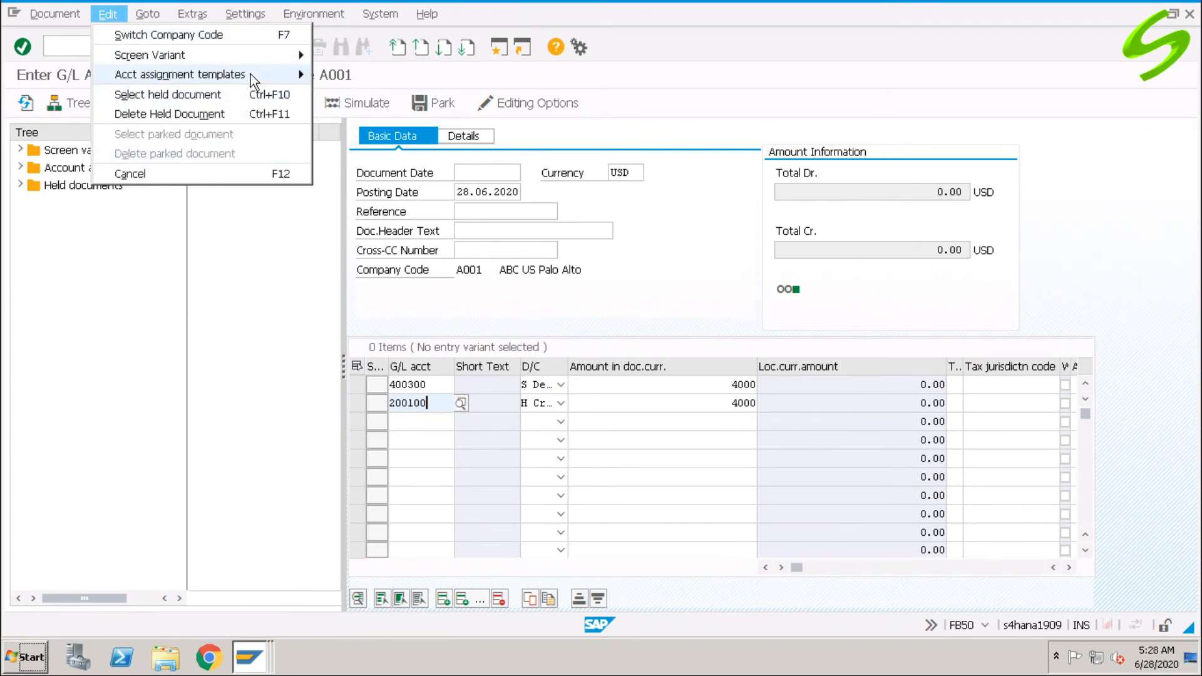
Save the 400300/200100 lines as account assignment template AAT2, then refresh the template tree to show it.
mouse_move(251, 74)
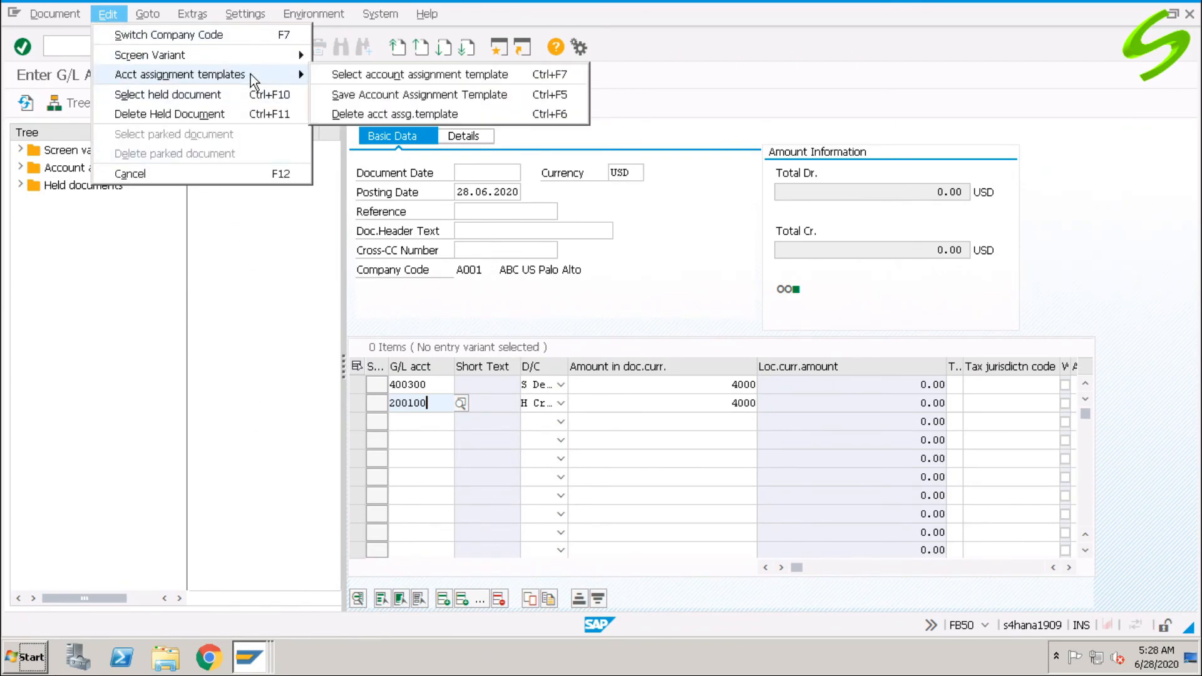
left_click(450, 95)
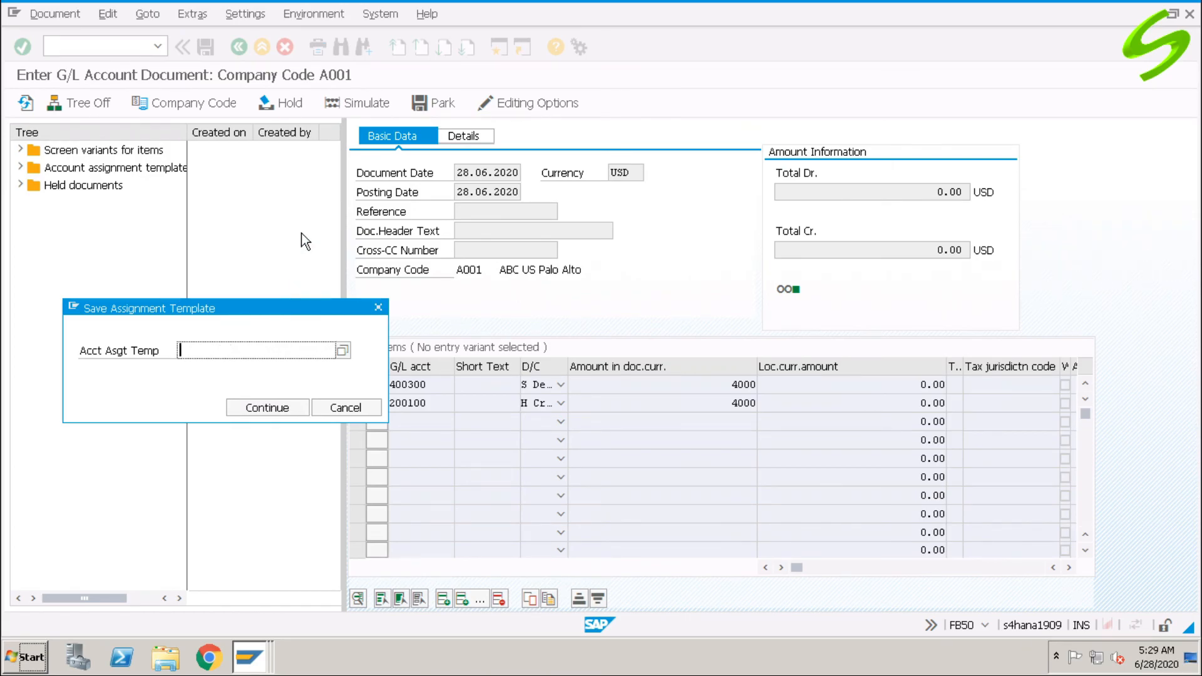
type("AAT")
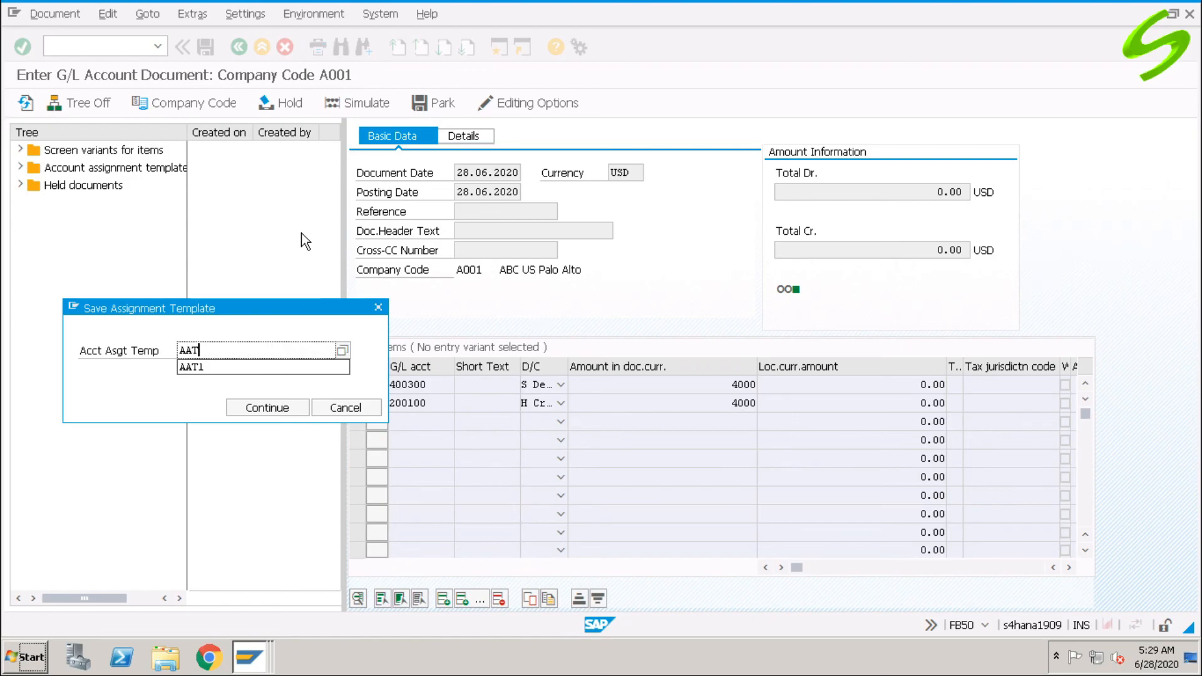
type("1")
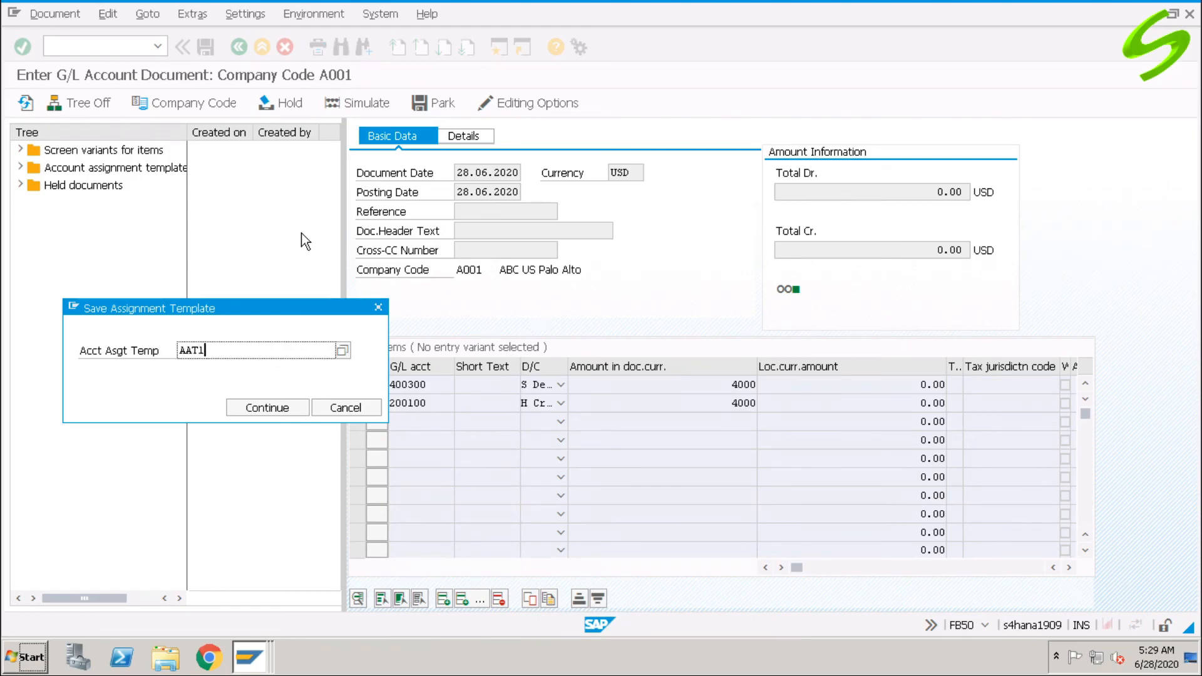
key("BackSpace")
type("2")
left_click(268, 407)
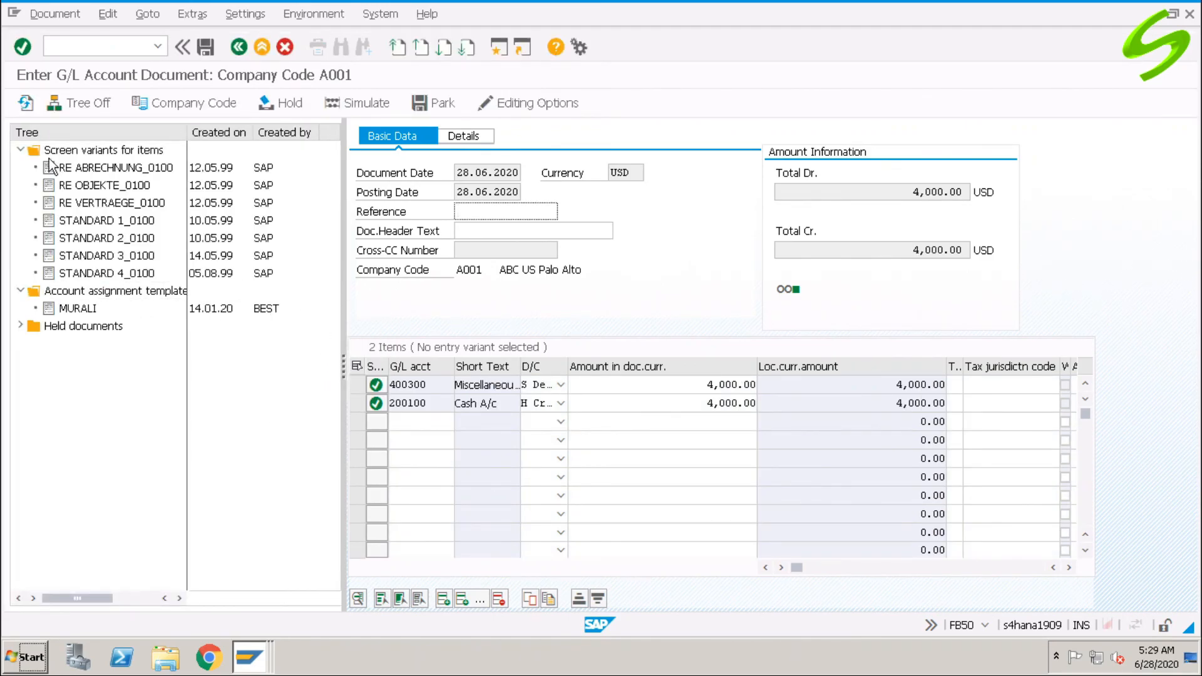
left_click(25, 102)
left_click(78, 313)
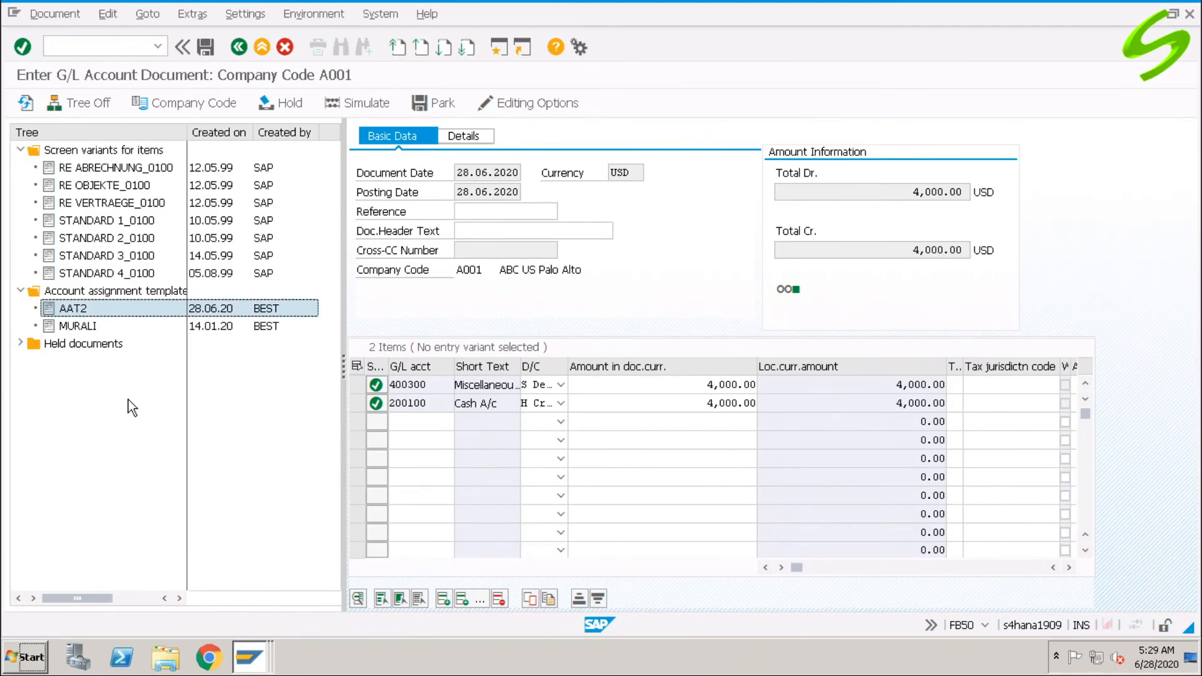
left_click(127, 48)
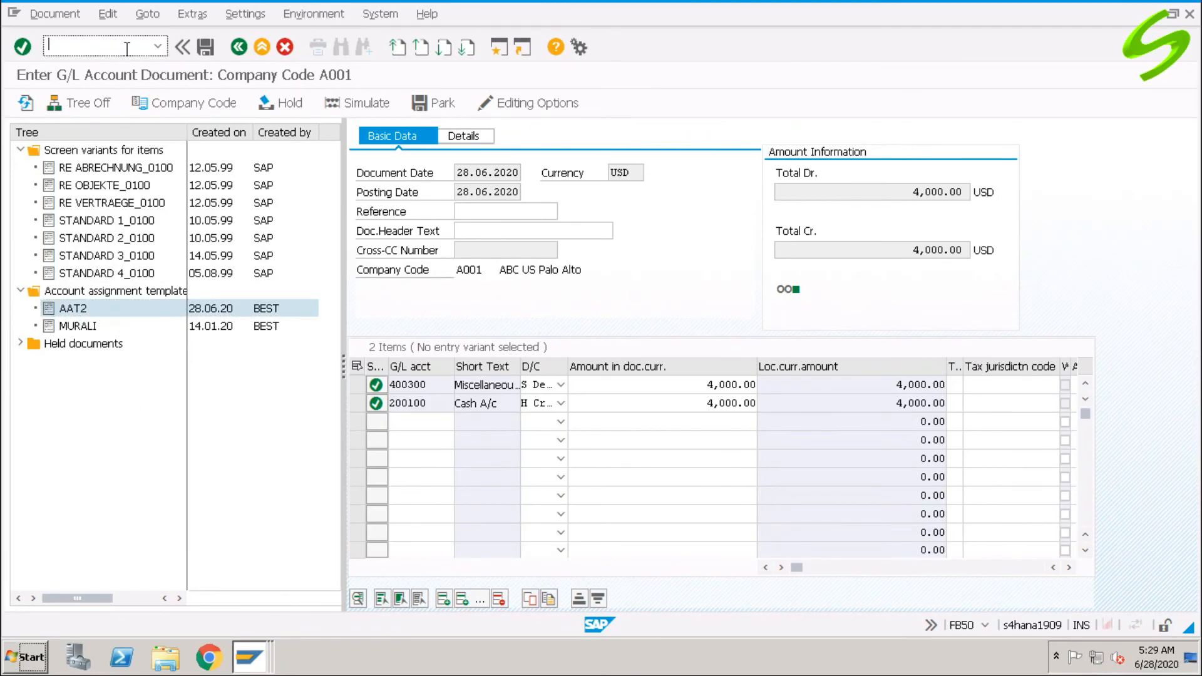
Start a fresh FB50 document for company code A001 and load template AAT2's line items.
type("/nfb50")
key("Return")
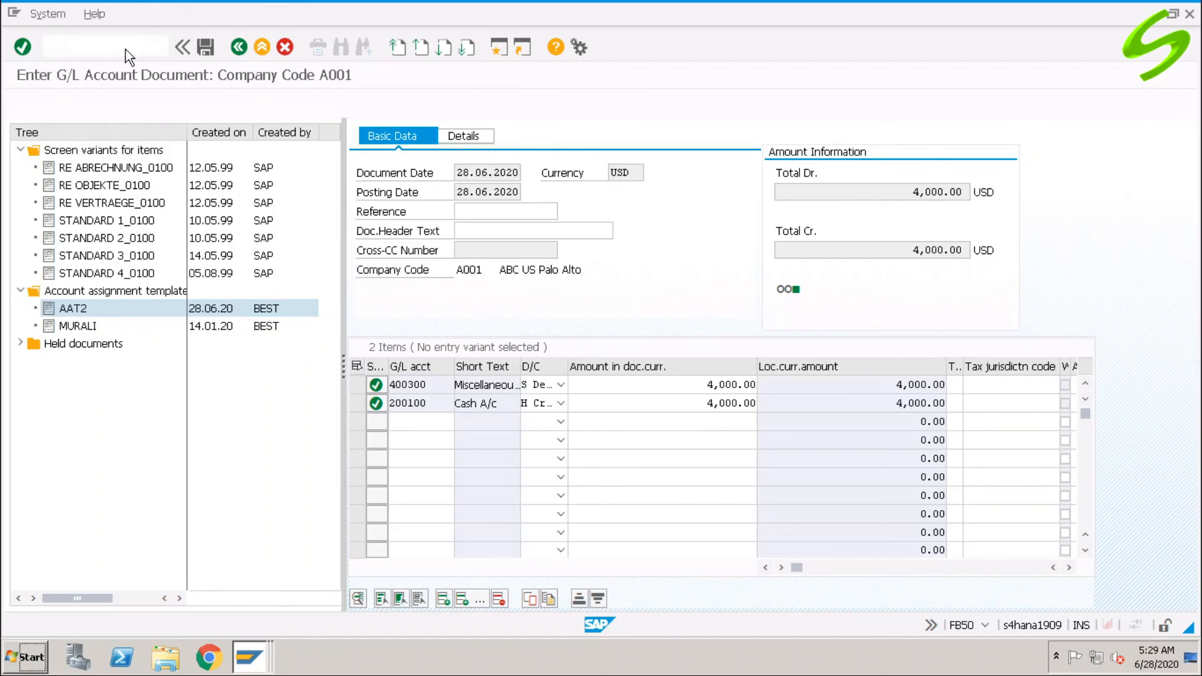
left_click(195, 337)
left_click(191, 348)
left_click(190, 388)
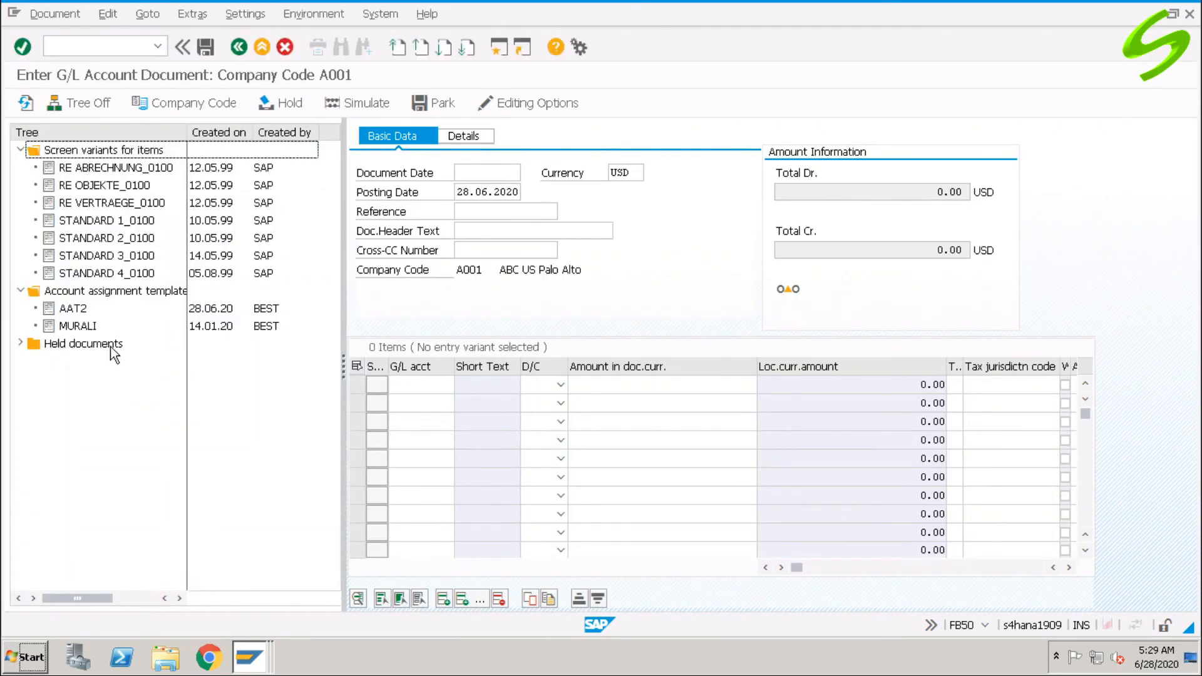
left_click(76, 310)
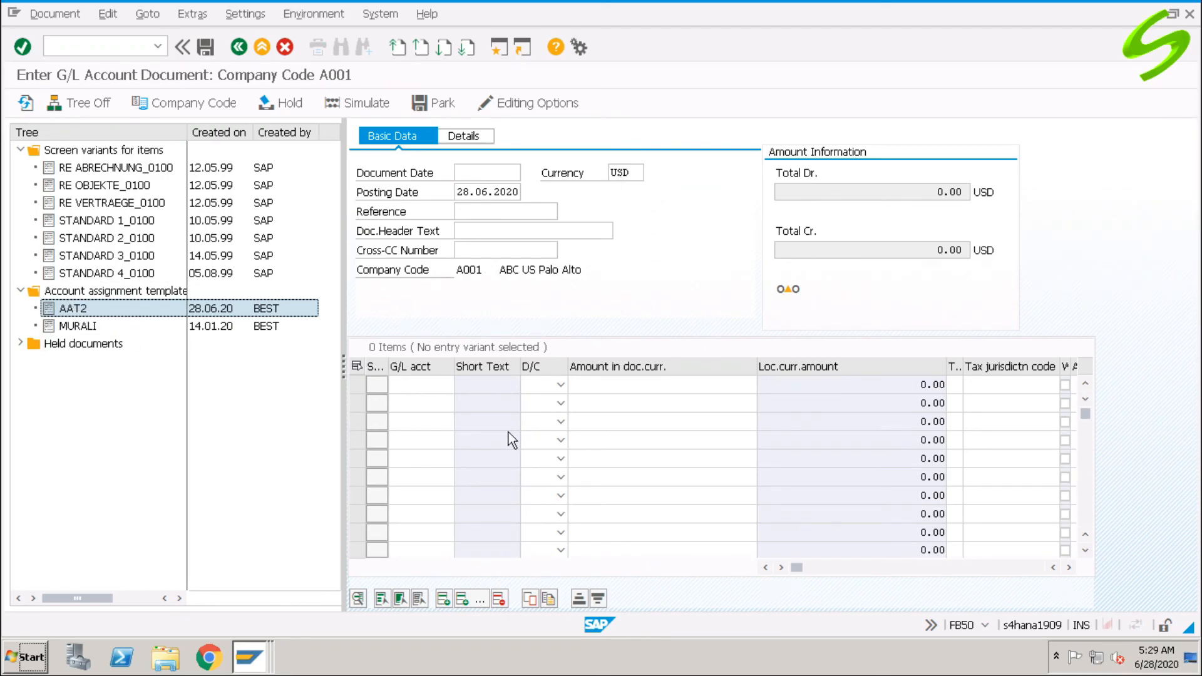
double_click(115, 309)
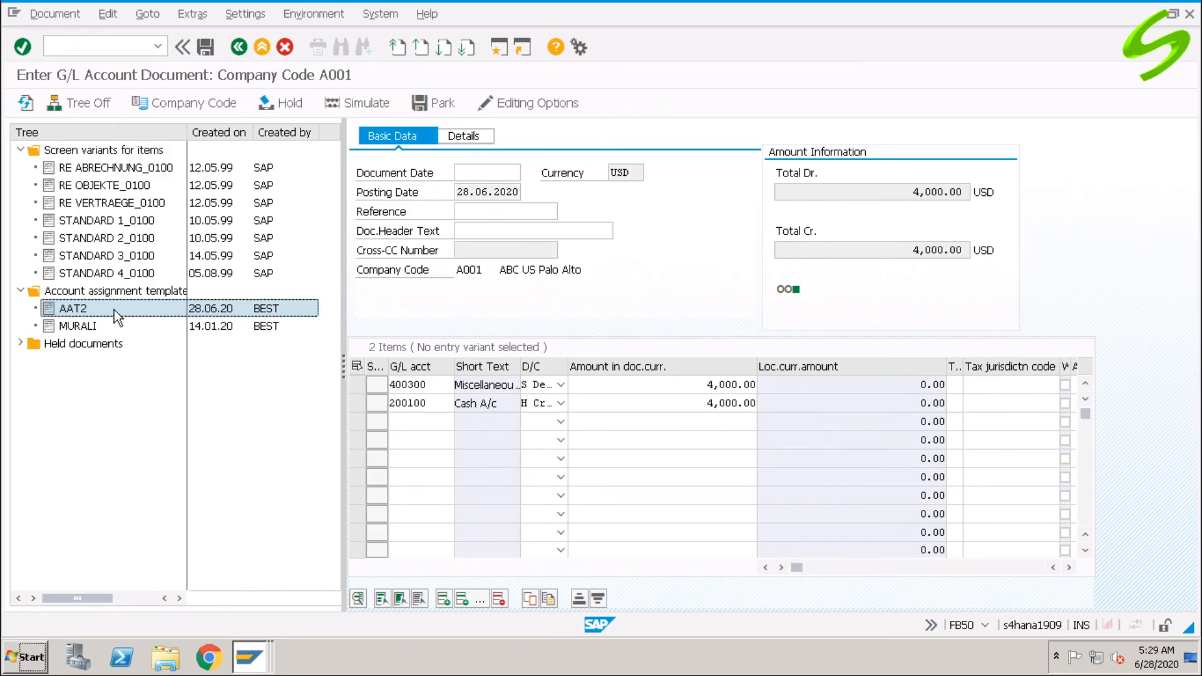
Set document date 28.06.2020 and header text 'test doc with AAT', then post the document.
left_click(479, 173)
left_click(487, 189)
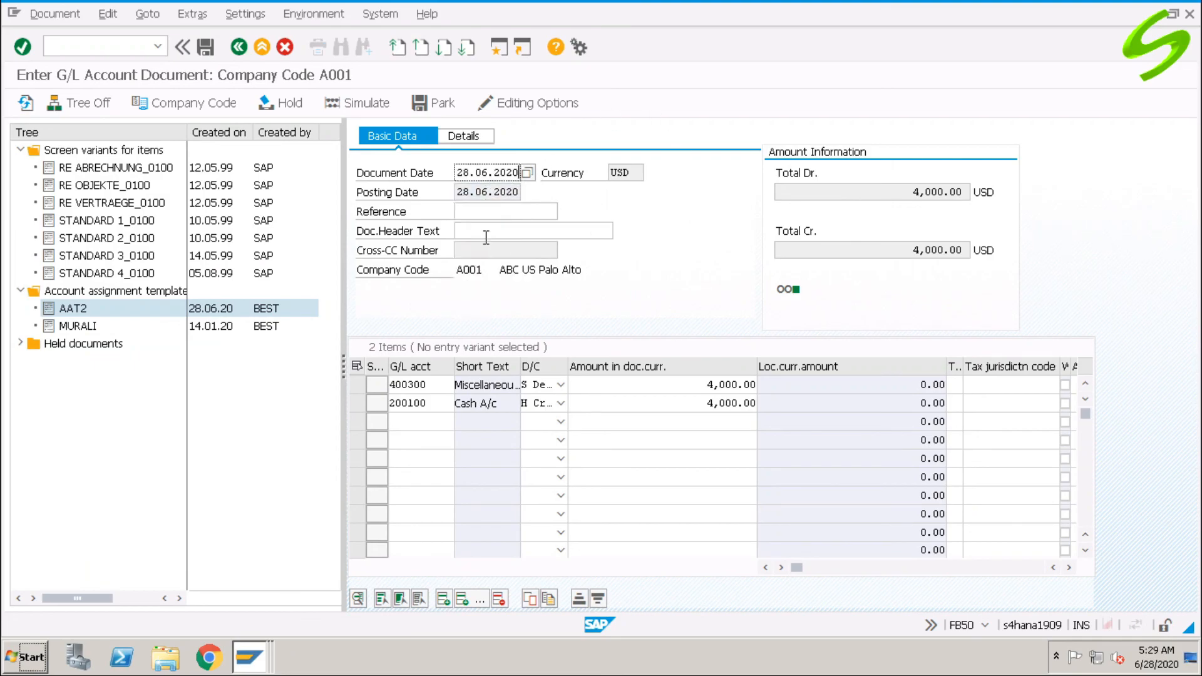
left_click(550, 229)
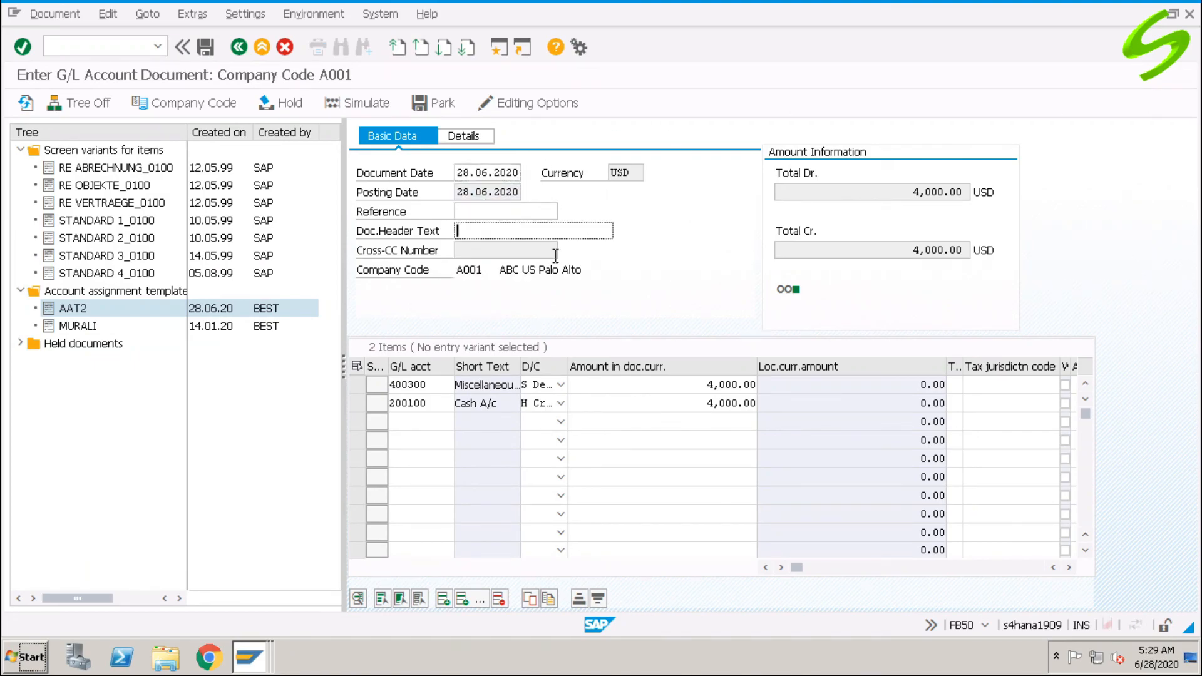
type("t")
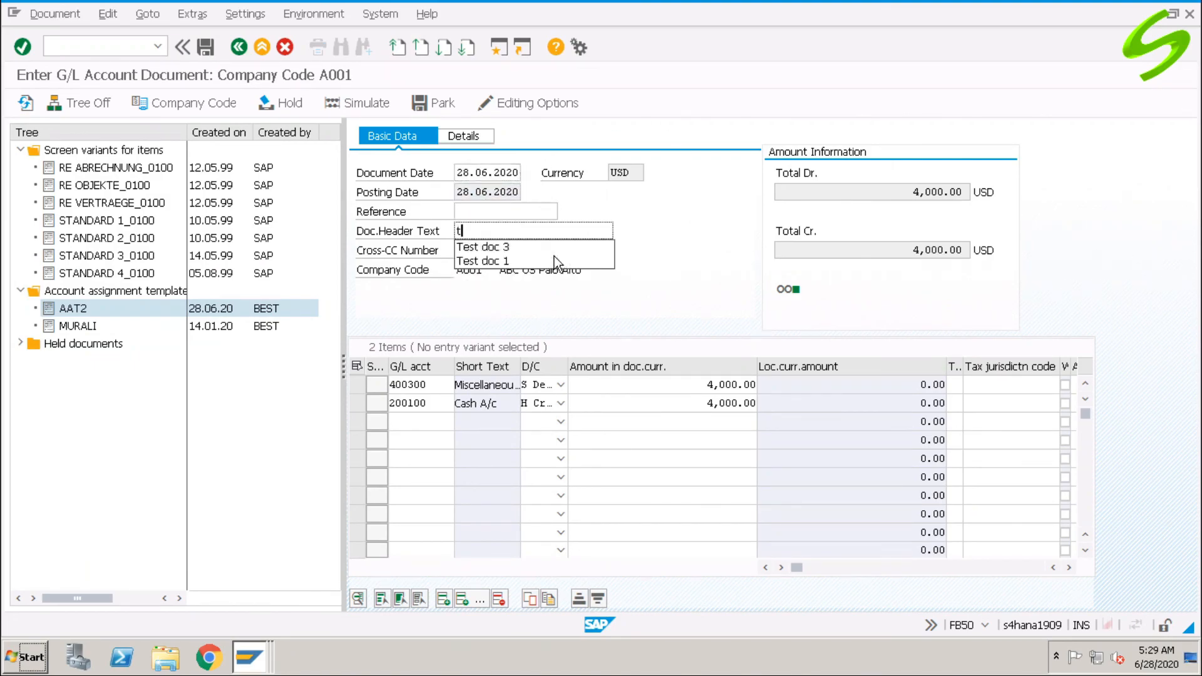
type("est doc with AAT")
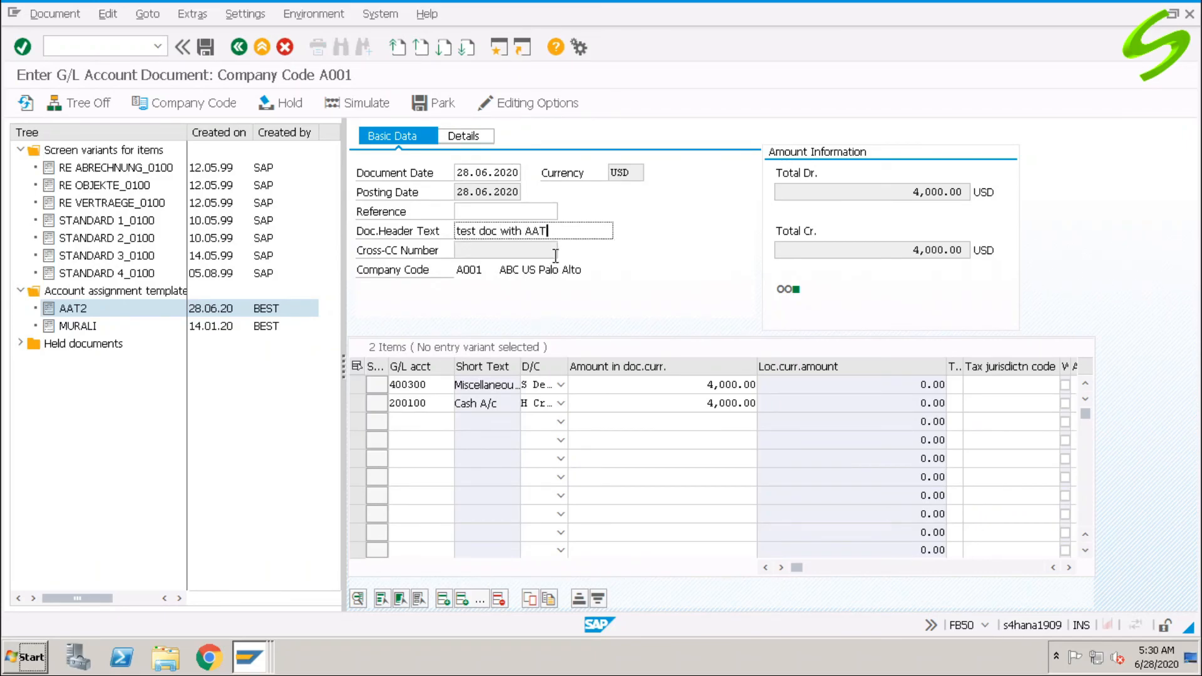
key("Return")
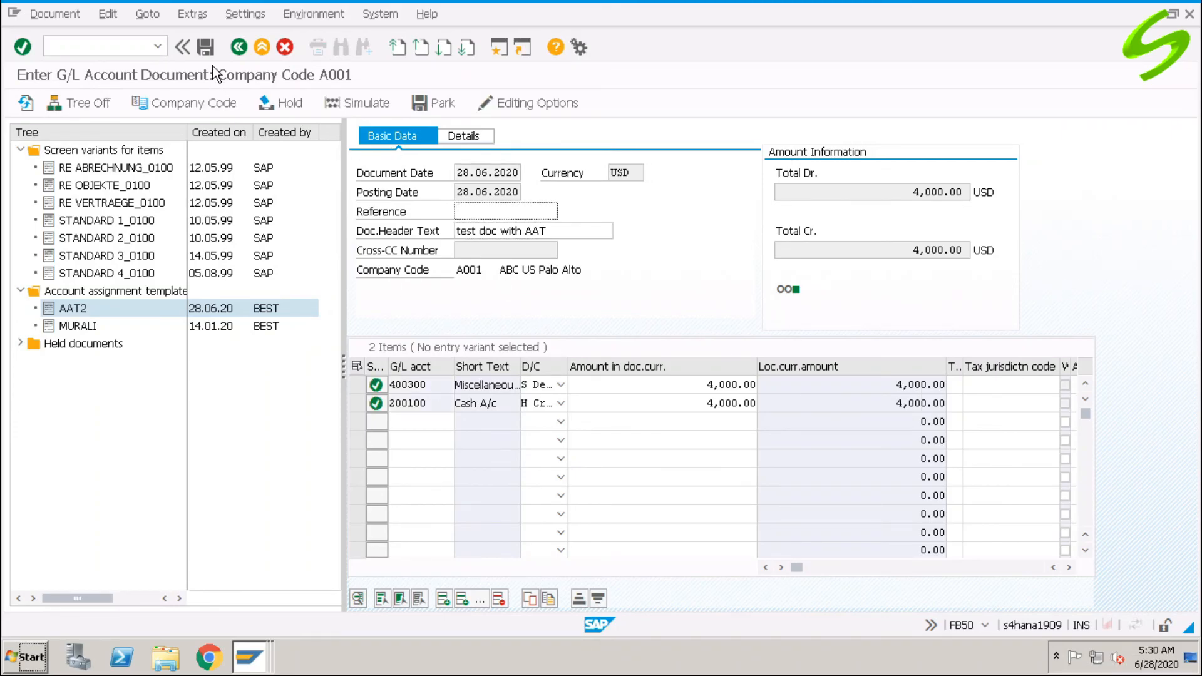
left_click(207, 46)
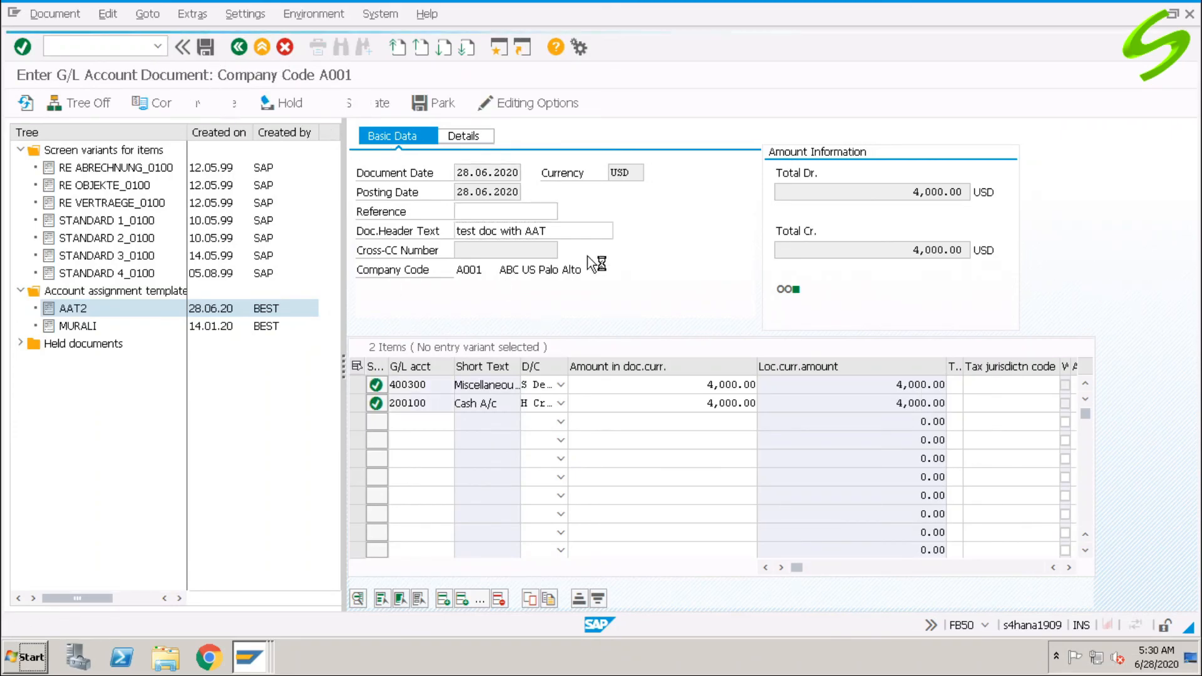